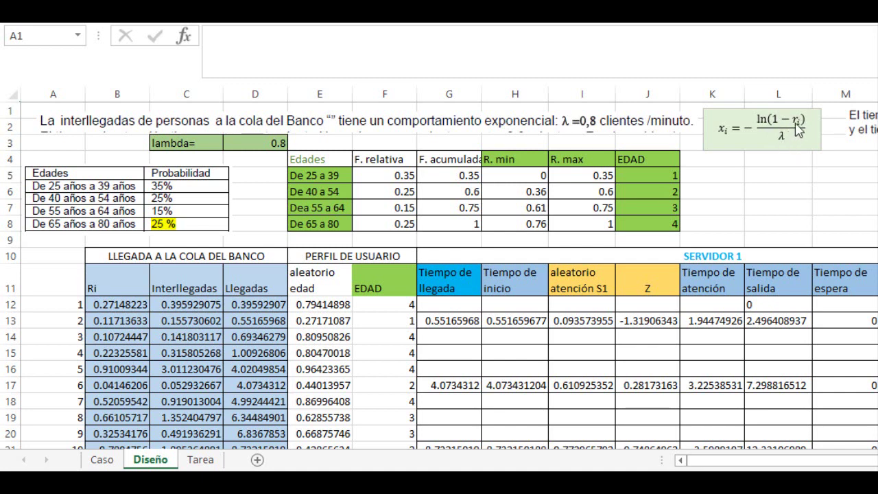
# - Examine the Ri formula in B12 and the Interllegadas formula in C12, including the lambda cell D3 it references
pyautogui.click(134, 303)
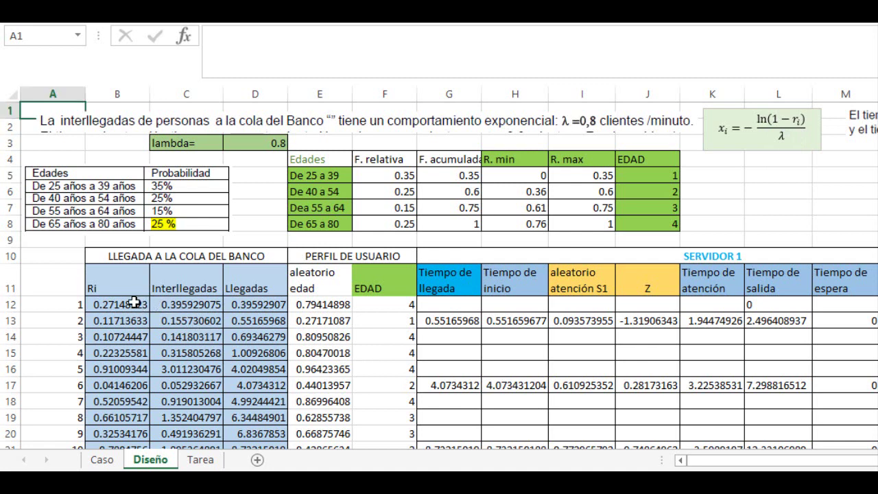
pyautogui.click(134, 303)
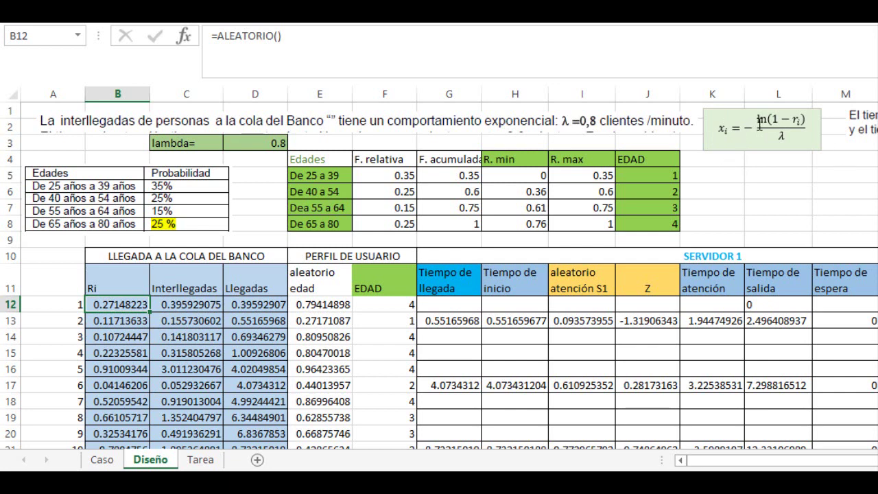
pyautogui.click(184, 309)
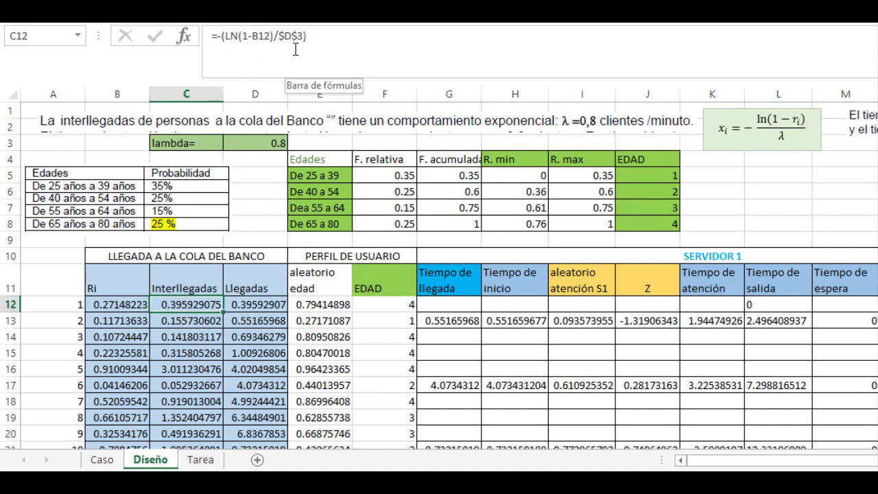
pyautogui.click(260, 147)
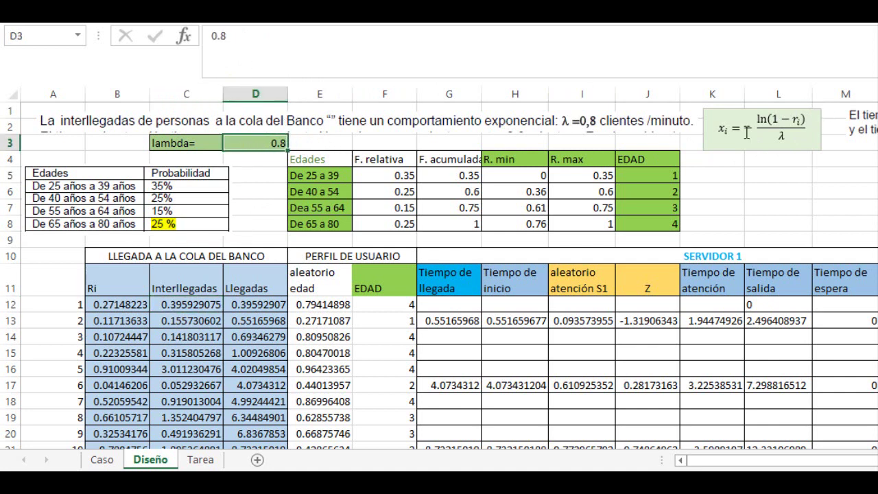
pyautogui.click(179, 307)
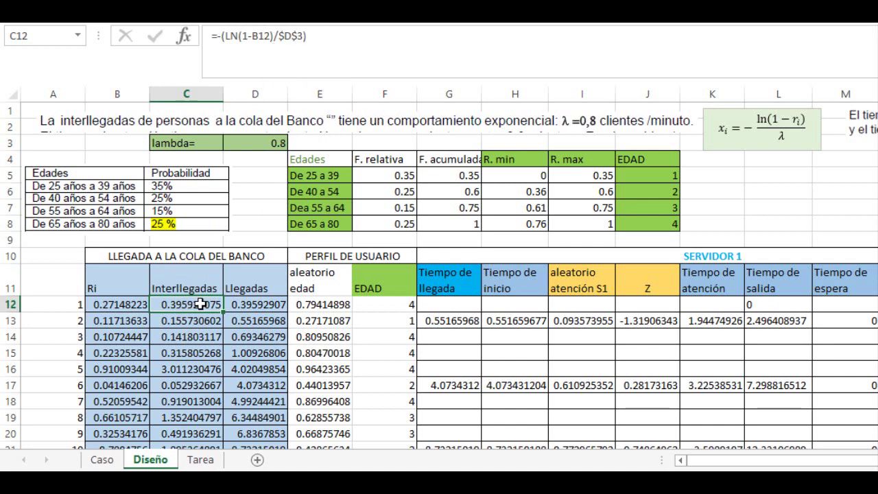
# - Examine how the Llegadas formulas in D12 to D16 accumulate the Interllegadas values of column C
pyautogui.click(245, 304)
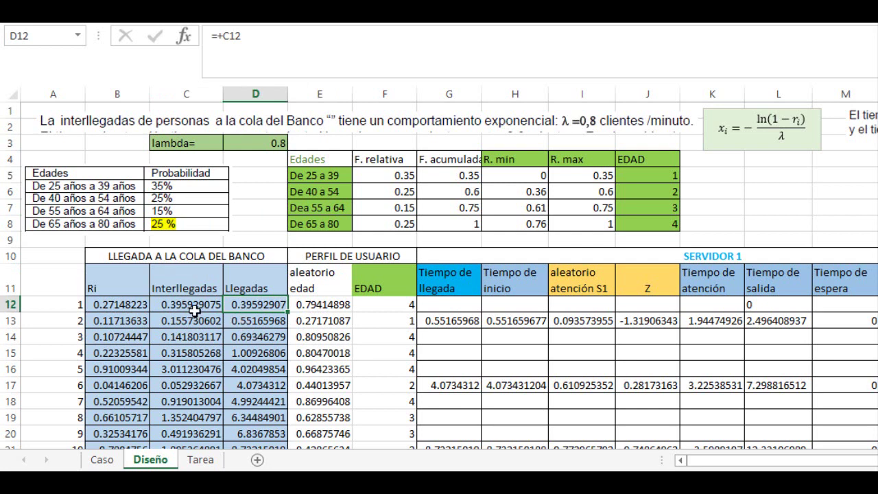
pyautogui.click(198, 310)
pyautogui.click(252, 306)
pyautogui.click(261, 323)
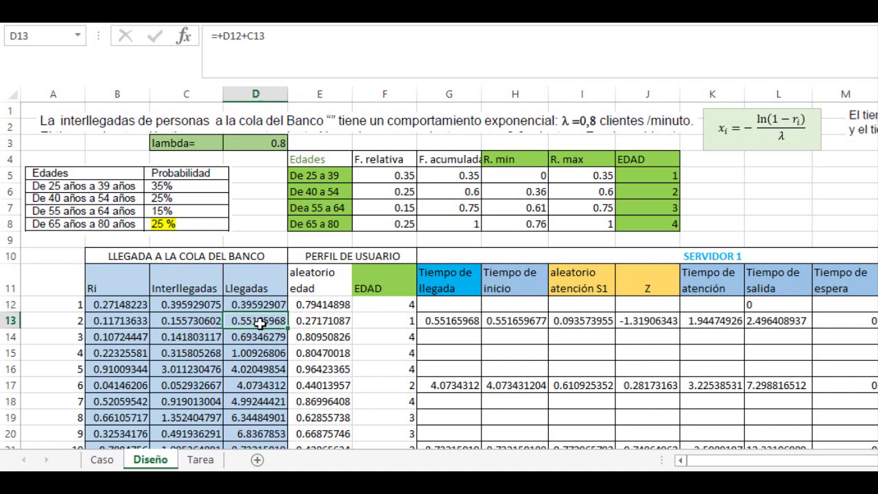
pyautogui.click(260, 336)
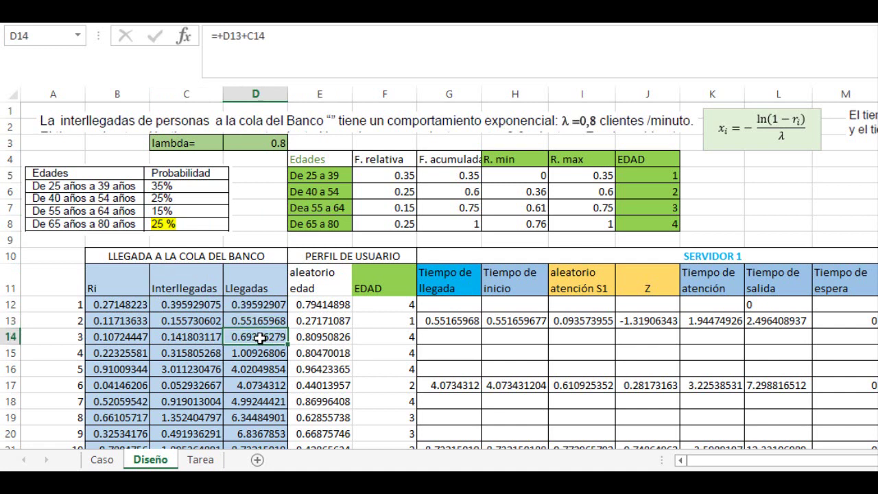
pyautogui.click(198, 337)
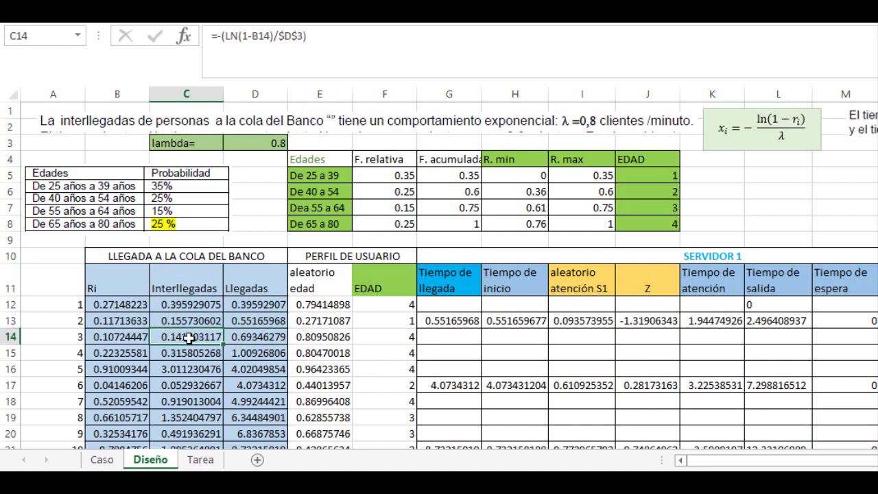
pyautogui.press('Right')
pyautogui.press('Down')
pyautogui.press('Down')
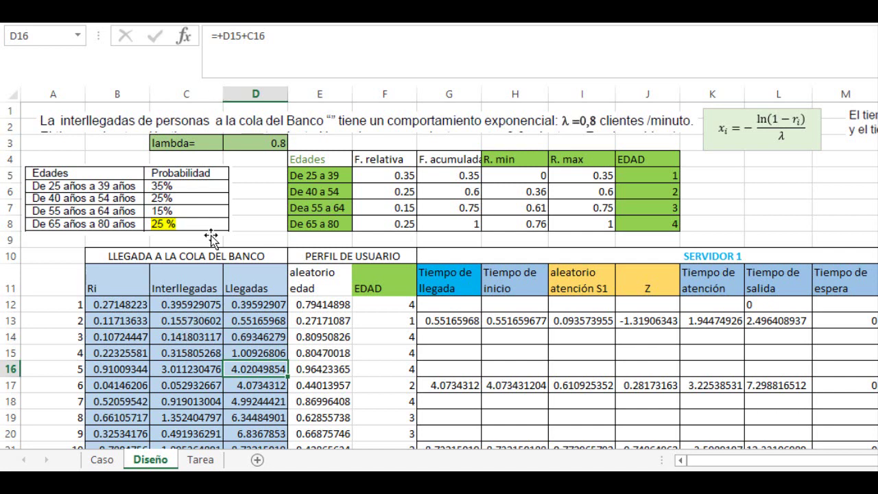
pyautogui.click(255, 353)
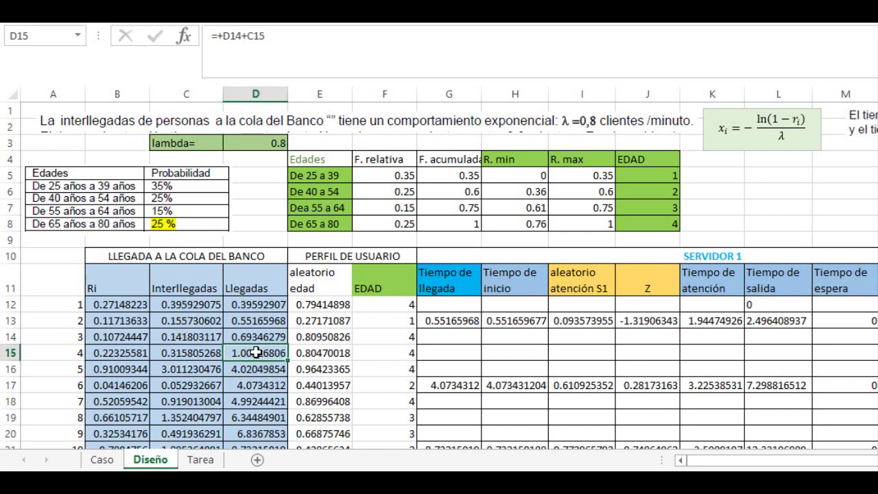
pyautogui.press('Down')
pyautogui.press('Left')
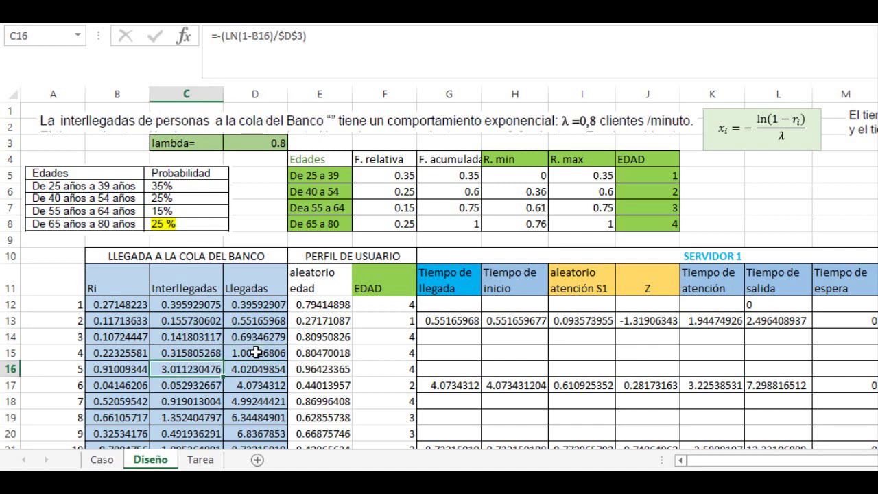
# - Review the remaining Llegadas formulas down column D and return to the first arrival in D12
pyautogui.press('Right')
pyautogui.press('Down')
pyautogui.press('Down')
pyautogui.press('Down')
pyautogui.press('Down')
pyautogui.press('Down')
pyautogui.press('Down')
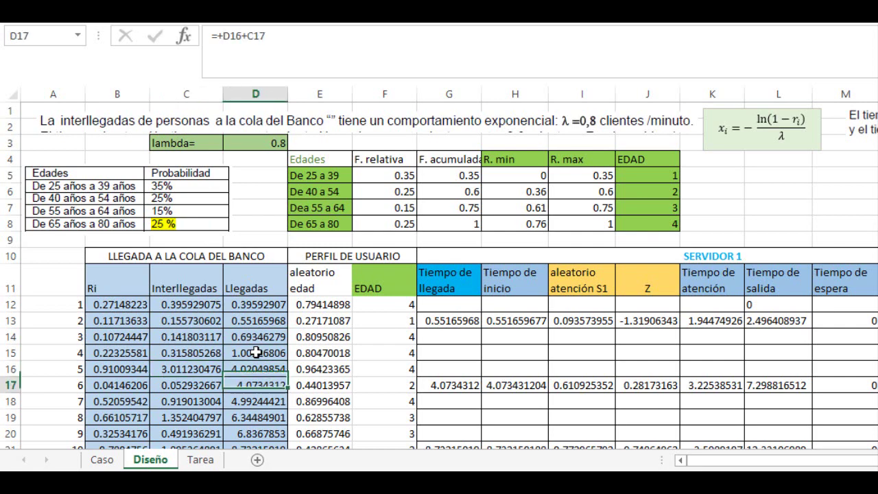
pyautogui.press('Up')
pyautogui.press('Up')
pyautogui.press('Up')
pyautogui.press('Up')
pyautogui.press('Up')
pyautogui.press('Up')
pyautogui.press('Up')
pyautogui.press('Up')
pyautogui.press('Up')
pyautogui.press('Up')
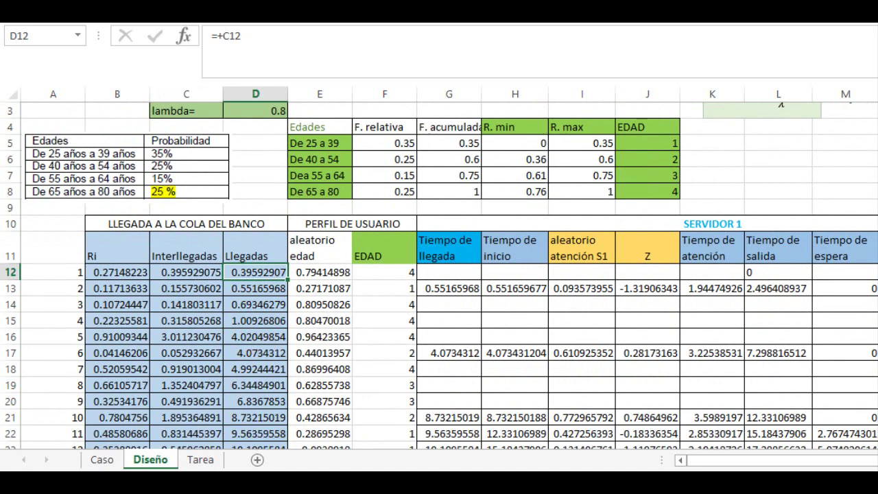
pyautogui.scroll(1, 740, 101)
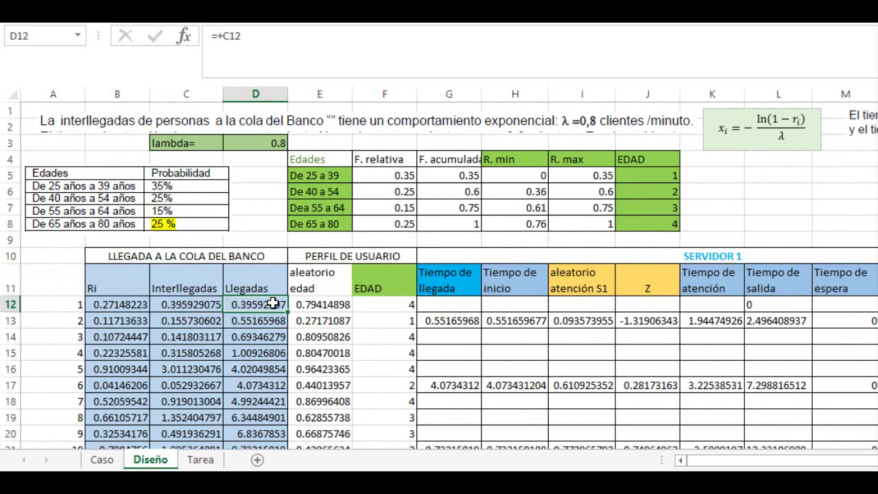
# - Examine the age random number in E12, the F. acumulada formulas in G5:G8 and the first R. min value in H5
pyautogui.click(314, 307)
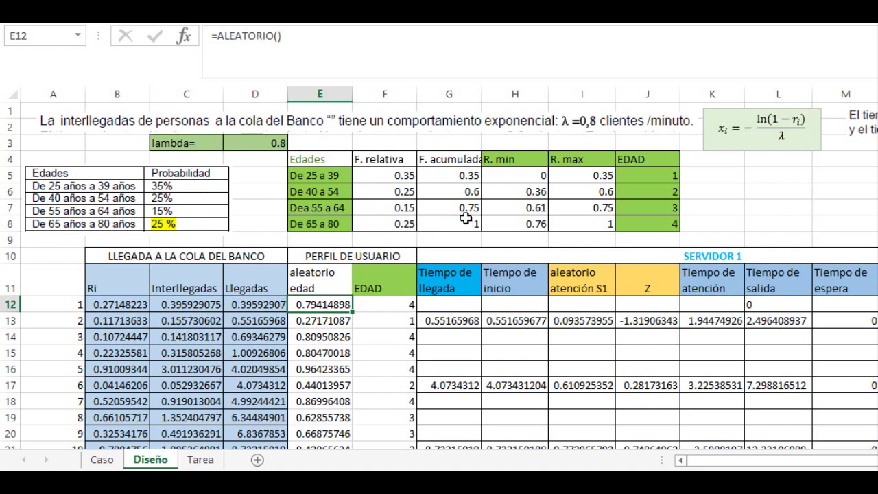
pyautogui.click(429, 158)
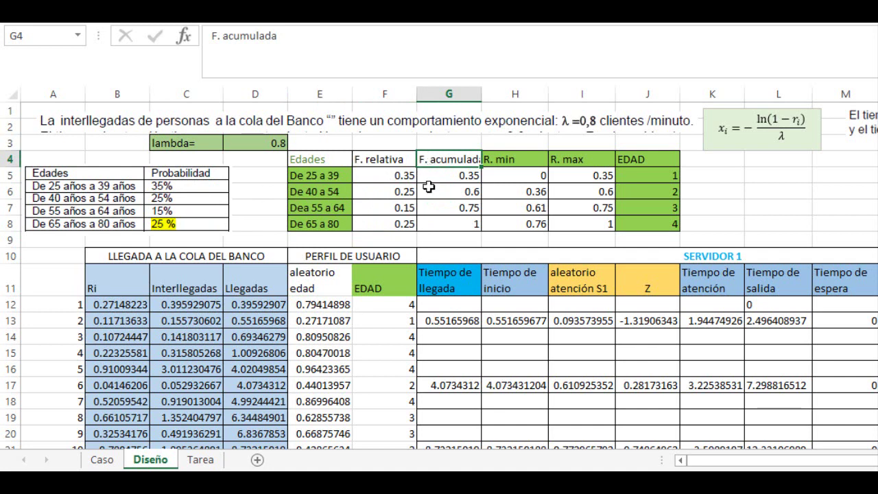
pyautogui.click(425, 178)
pyautogui.click(400, 192)
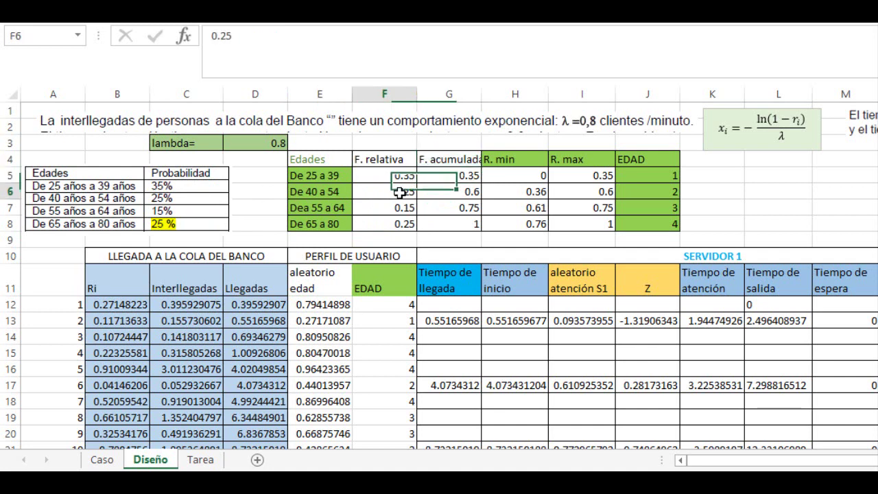
pyautogui.click(448, 174)
pyautogui.click(398, 190)
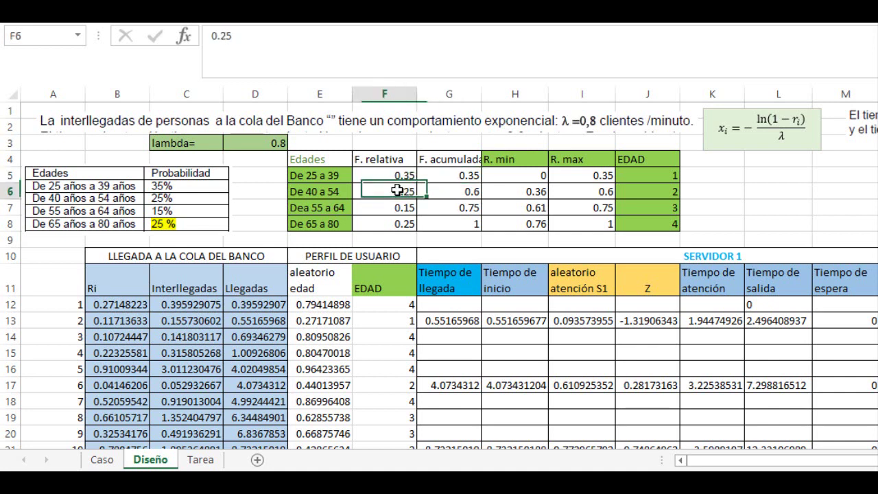
pyautogui.click(437, 195)
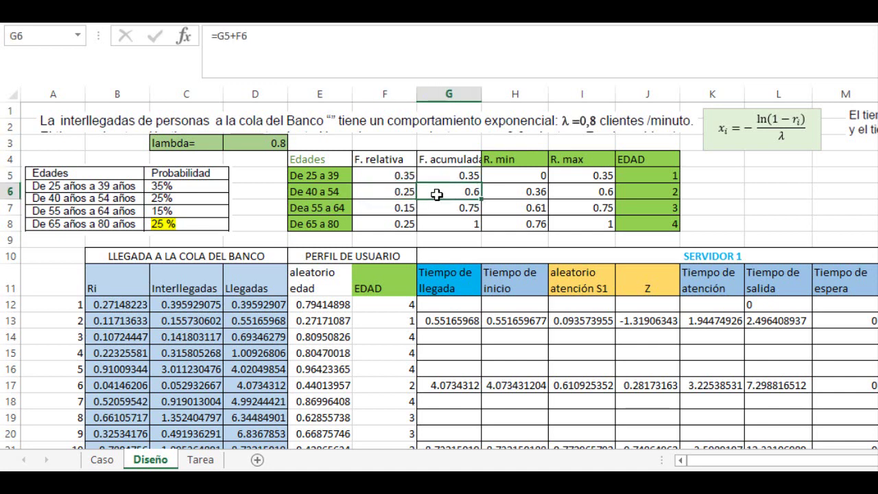
pyautogui.click(441, 211)
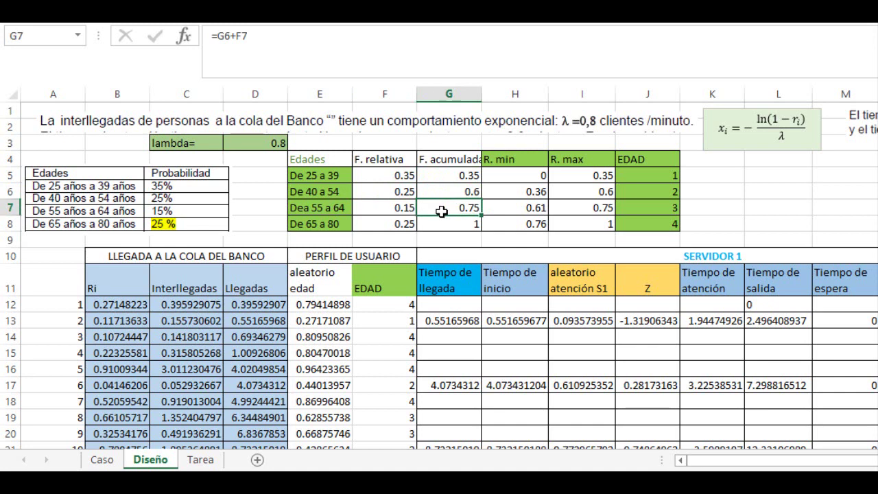
pyautogui.click(445, 228)
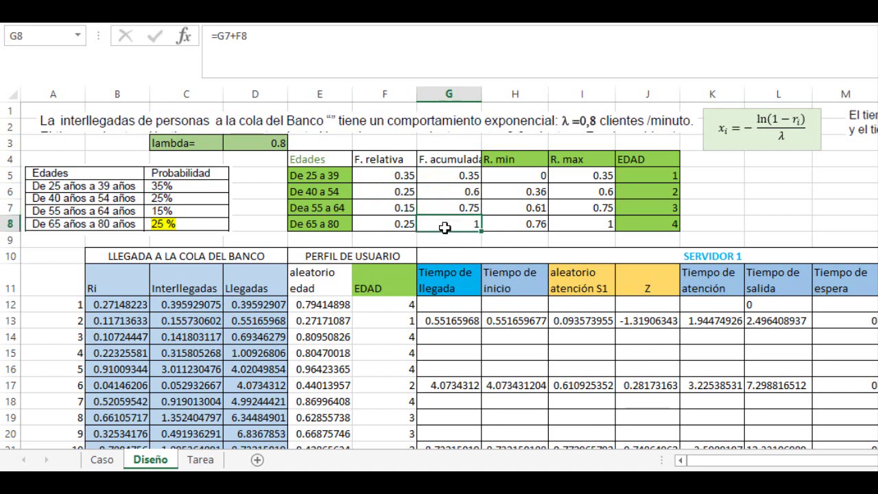
pyautogui.click(519, 173)
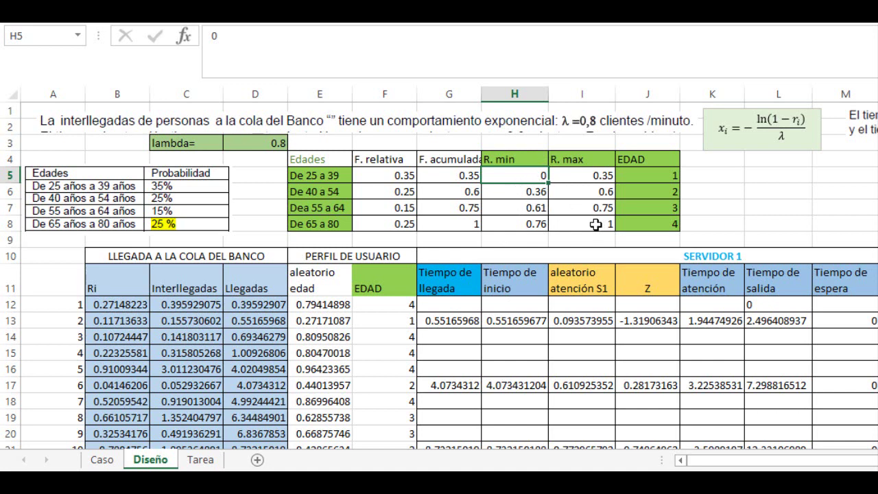
# - Examine the BUSCARV formula in F12, comparing its lookup value in E12 with the age code in J8
pyautogui.click(319, 309)
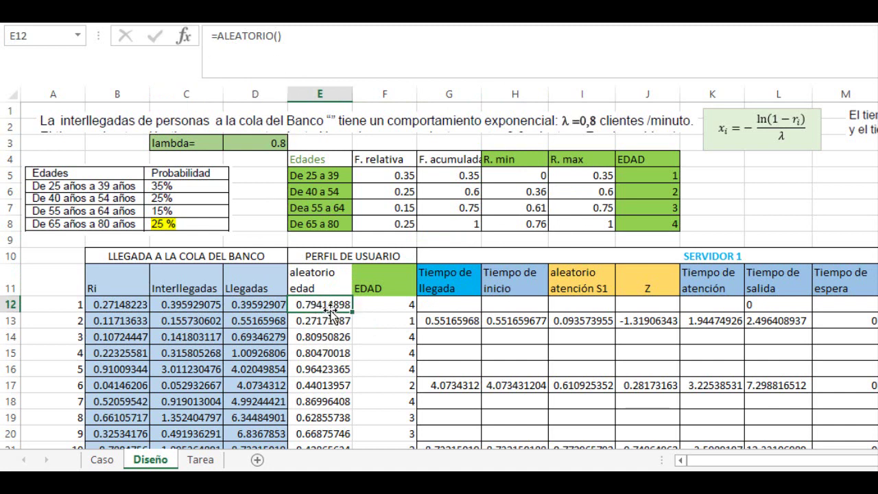
pyautogui.click(378, 305)
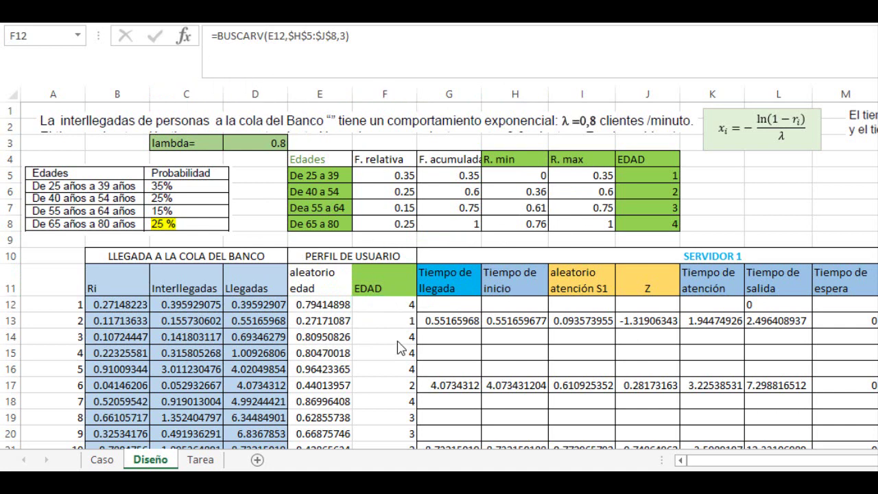
pyautogui.click(380, 305)
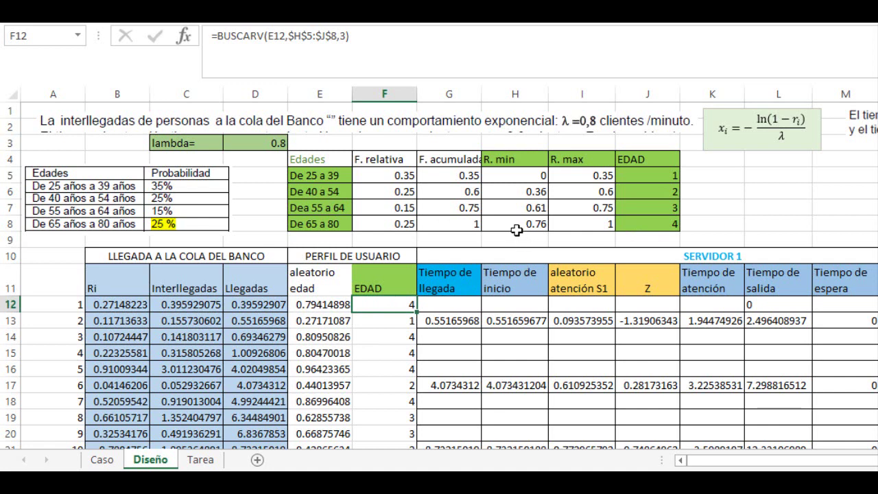
pyautogui.click(630, 223)
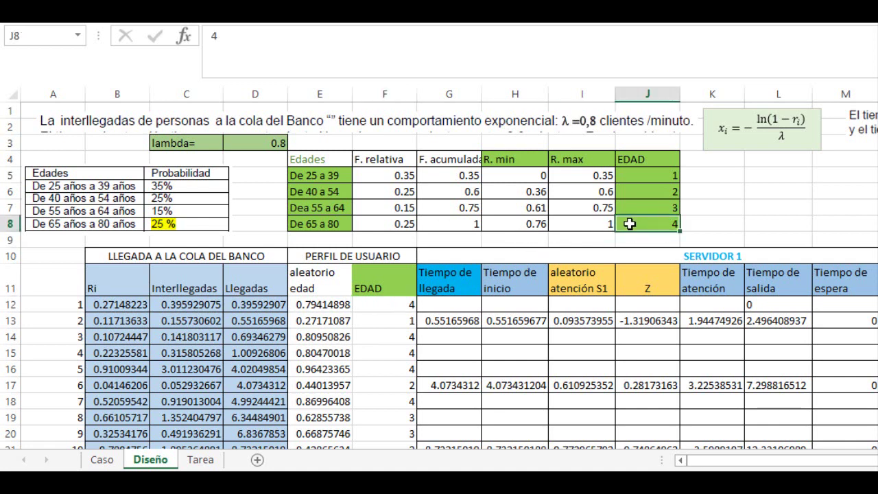
pyautogui.click(390, 307)
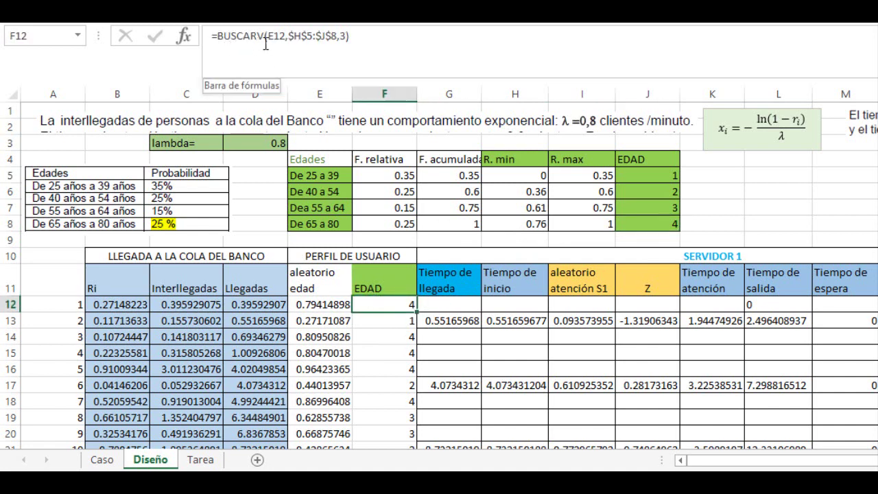
pyautogui.click(321, 307)
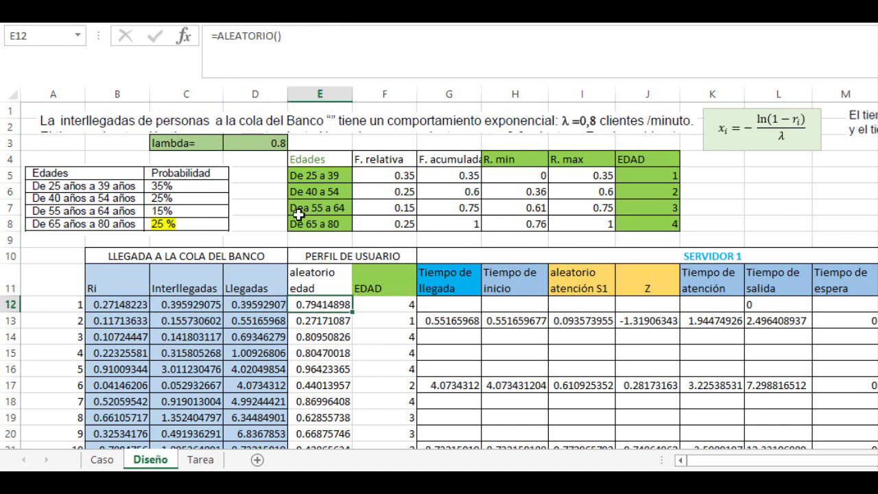
pyautogui.click(411, 305)
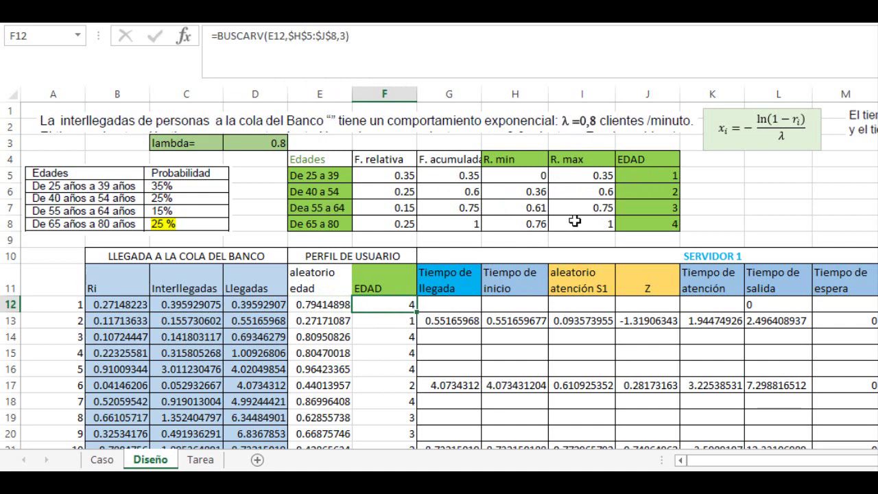
pyautogui.click(647, 221)
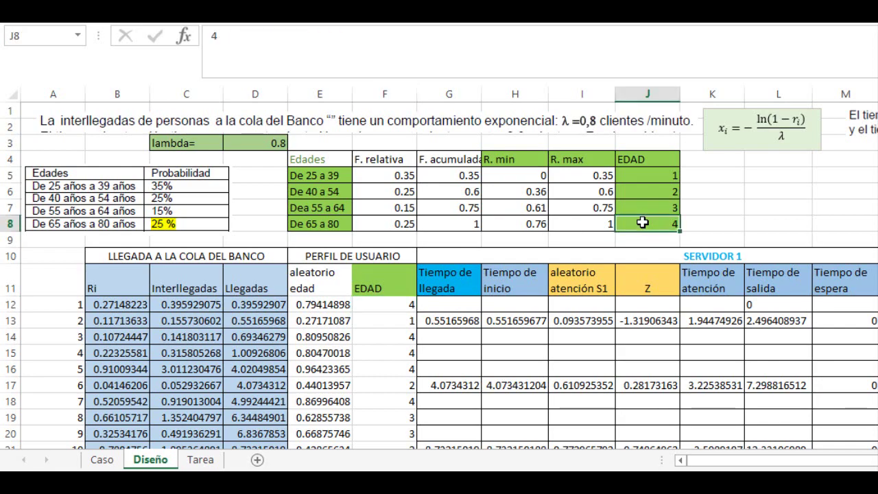
pyautogui.click(382, 304)
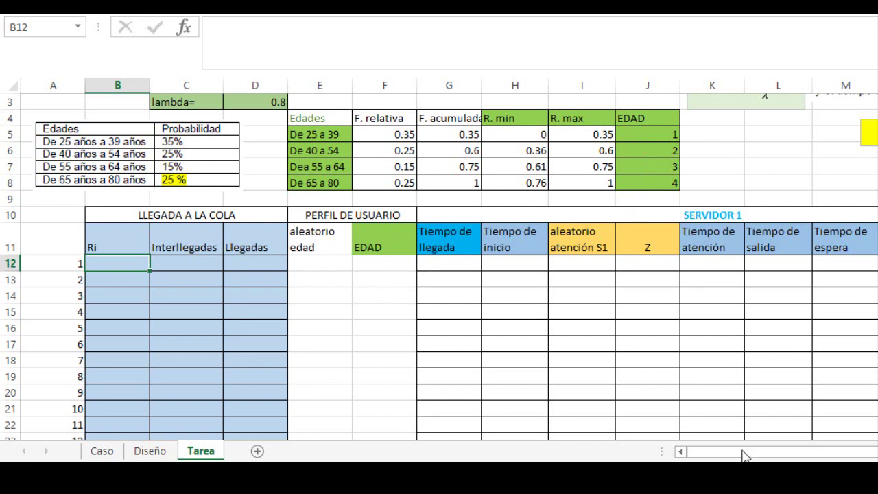
# - Look over the empty Servidor 1 and Servidor 2 columns and the service-time parameters on the Tarea sheet
pyautogui.moveTo(744, 456); pyautogui.dragTo(814, 456)
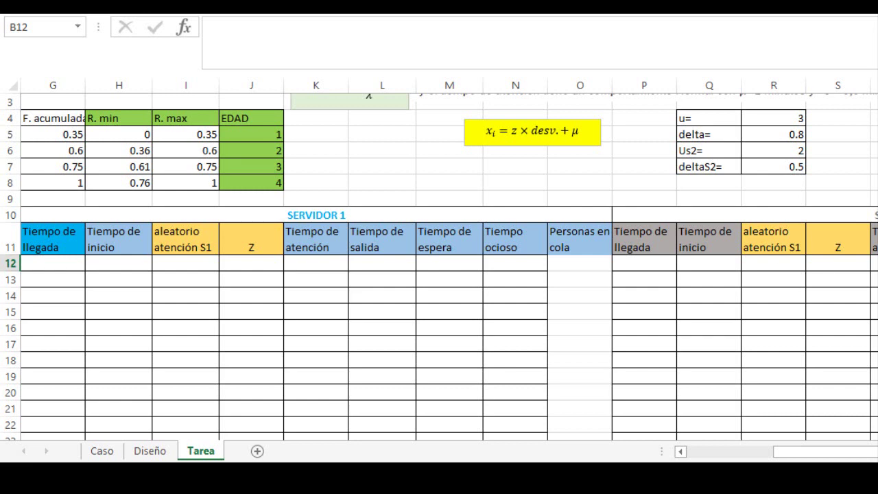
pyautogui.moveTo(796, 455); pyautogui.dragTo(818, 456)
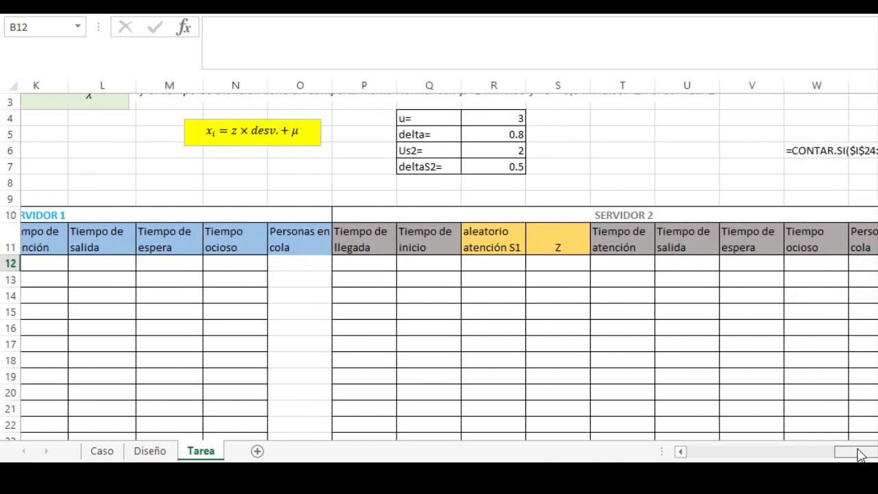
pyautogui.moveTo(859, 455); pyautogui.dragTo(844, 455)
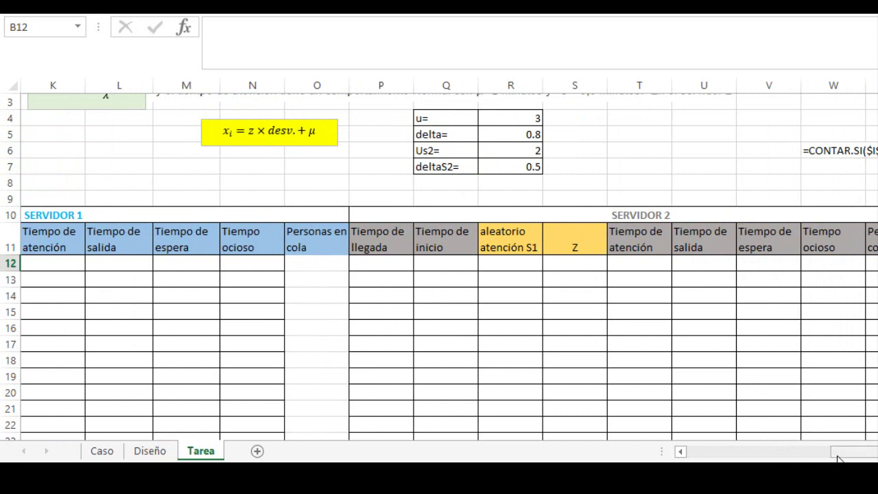
# - Enter the random number formula =ALEATORIO() for the first customer's Ri in B12 of the Tarea sheet
pyautogui.moveTo(838, 456); pyautogui.dragTo(580, 458)
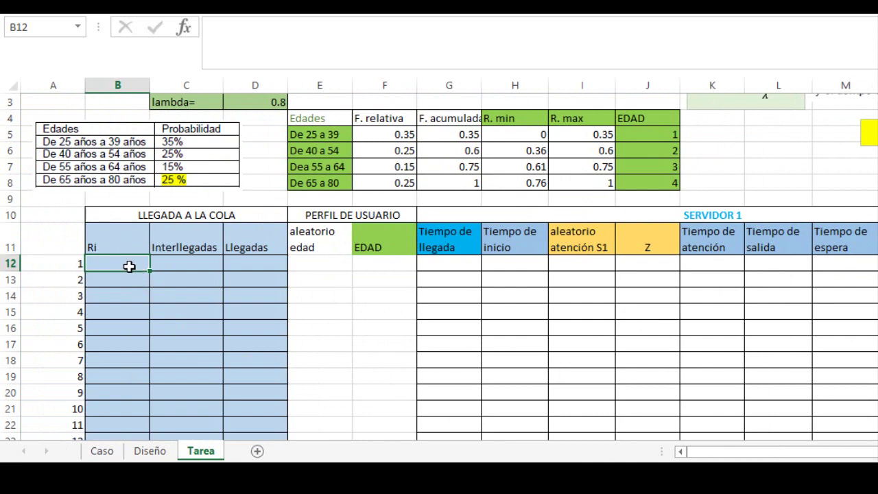
pyautogui.scroll(1, 129, 266)
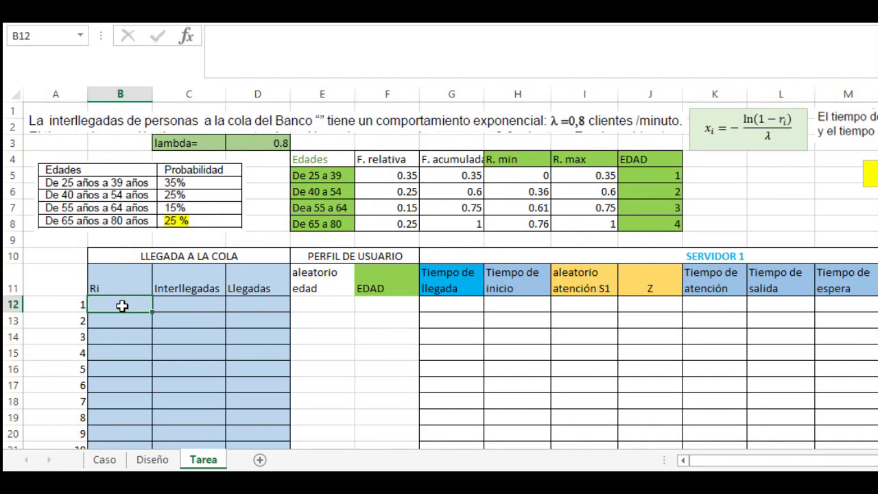
pyautogui.write('=')
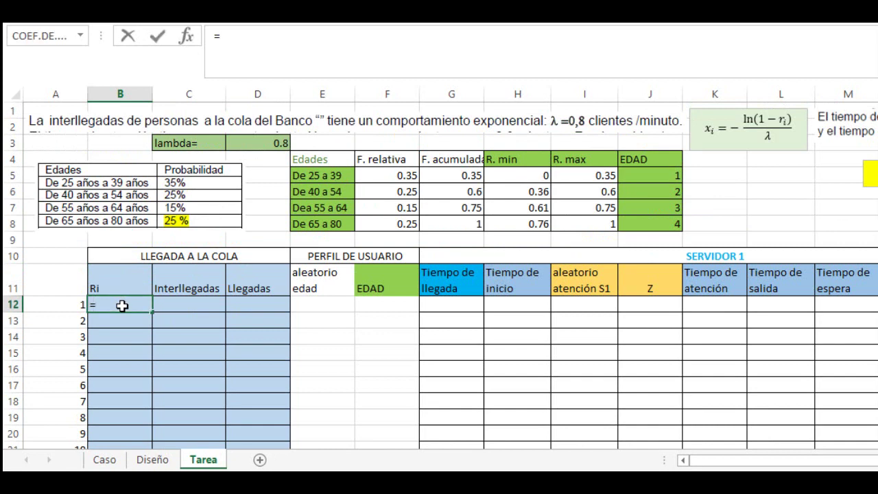
pyautogui.write('A')
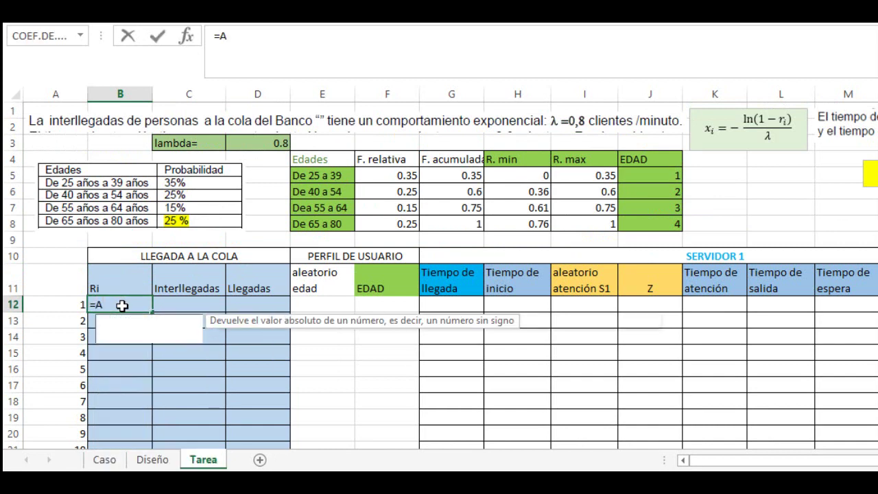
pyautogui.write('LEATROI')
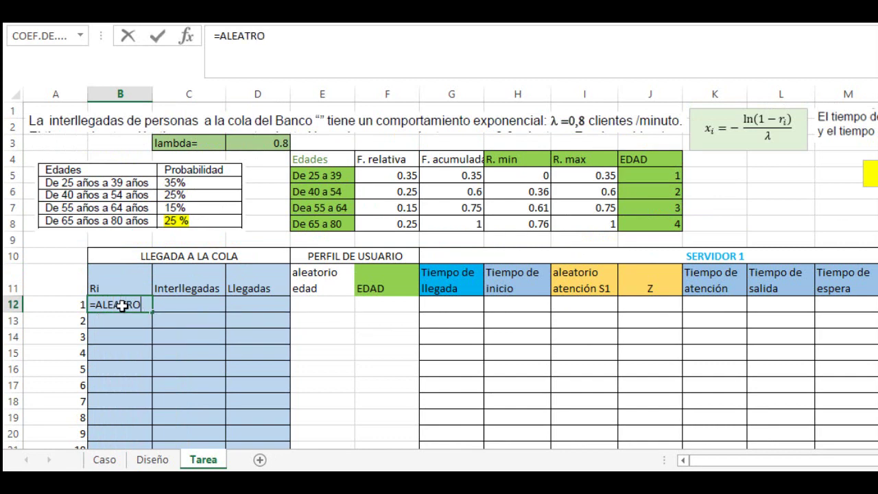
pyautogui.press('BackSpace')
pyautogui.write('O')
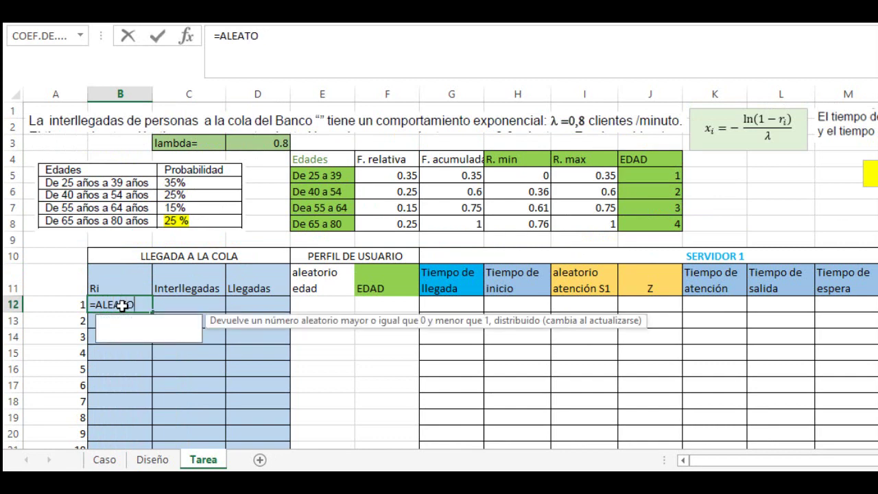
pyautogui.write('RIO(')
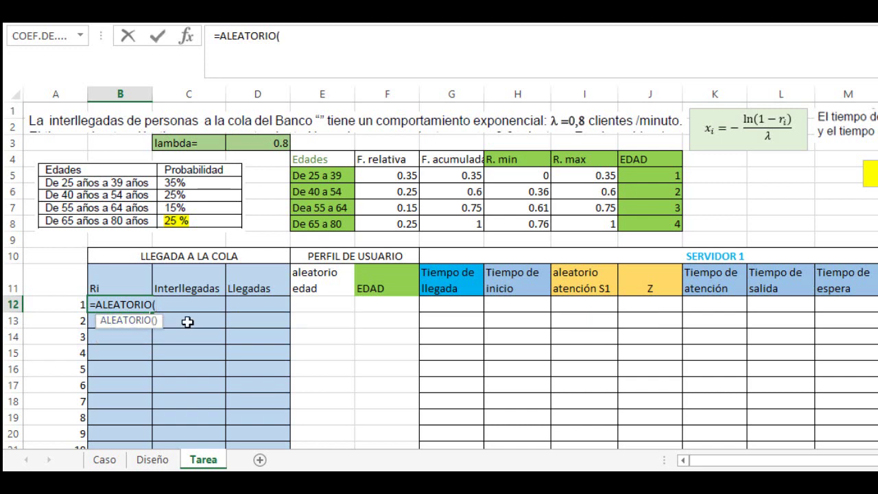
pyautogui.write(')')
pyautogui.press('Return')
# - Fill the Ri random number formula from B12 down to customer 280 in B291
pyautogui.click(111, 304)
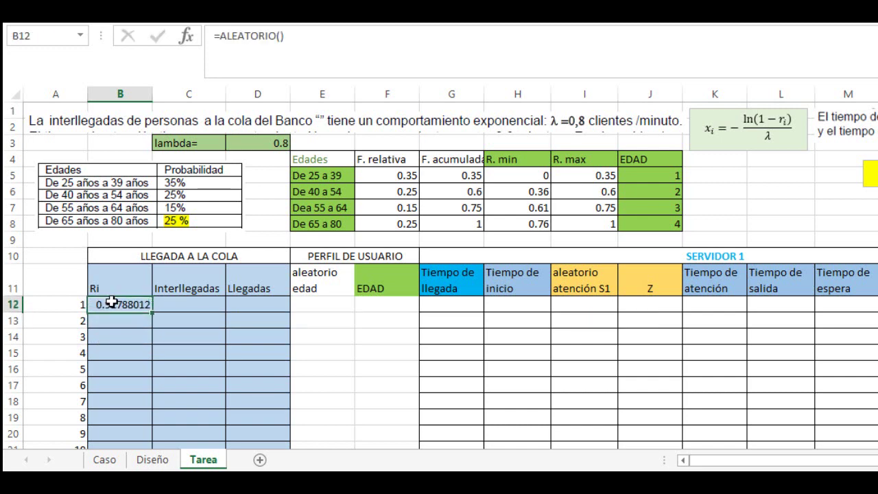
pyautogui.moveTo(152, 312); pyautogui.dragTo(131, 421)
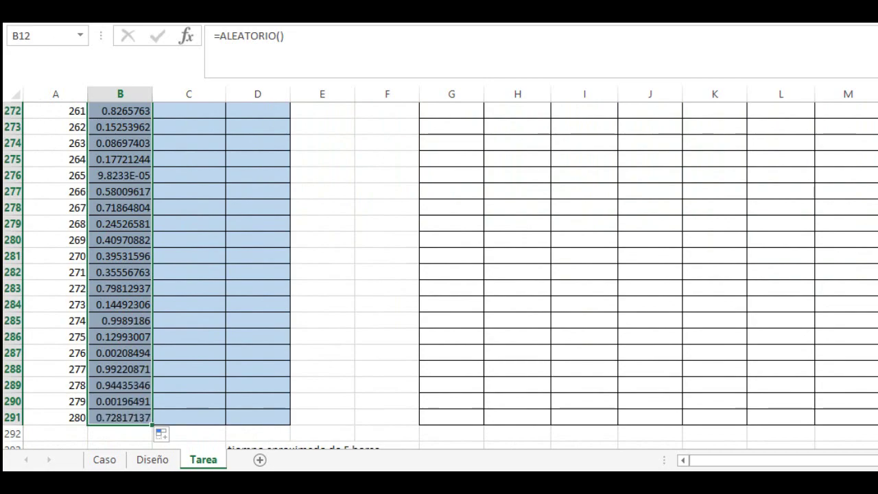
pyautogui.scroll(20, 439, 274)
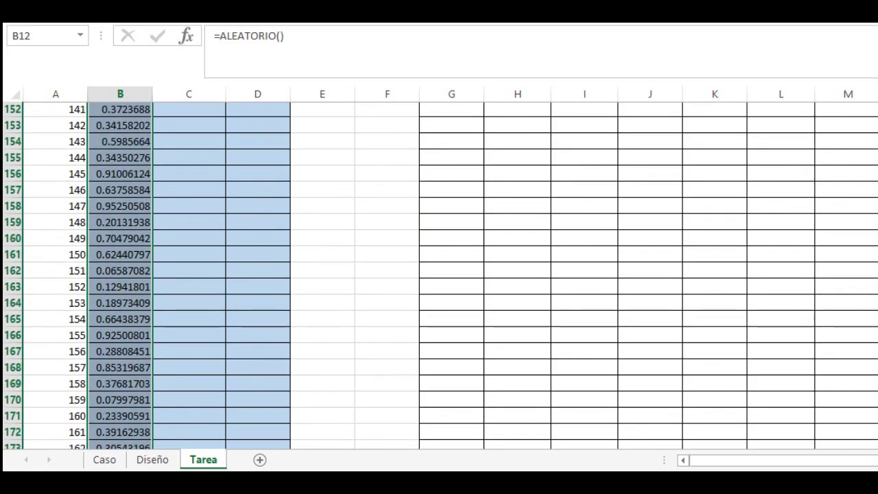
pyautogui.scroll(16, 197, 308)
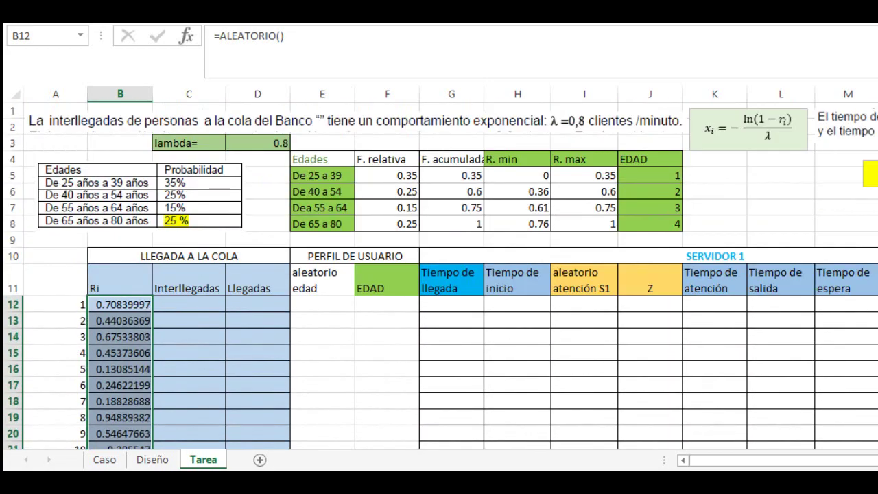
pyautogui.click(125, 305)
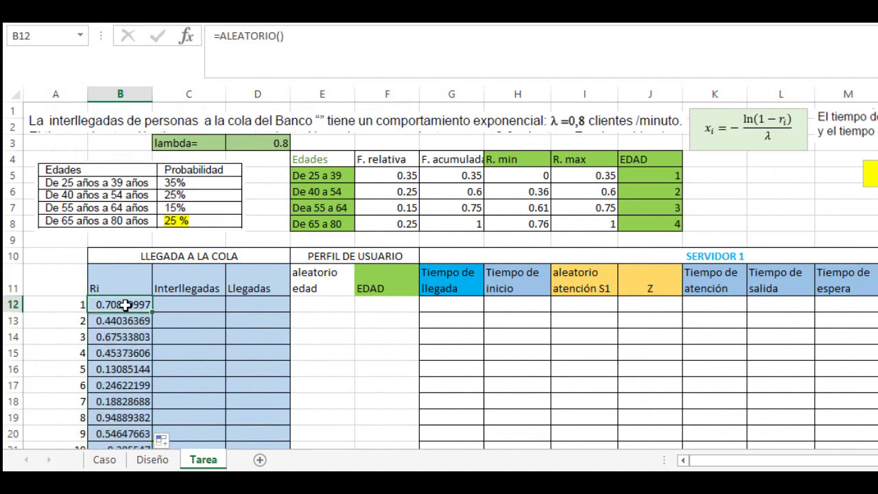
# - Enter the exponential interarrival formula =-(LN(1-B12)/$D$3) in C12, with an absolute reference to lambda
pyautogui.click(156, 307)
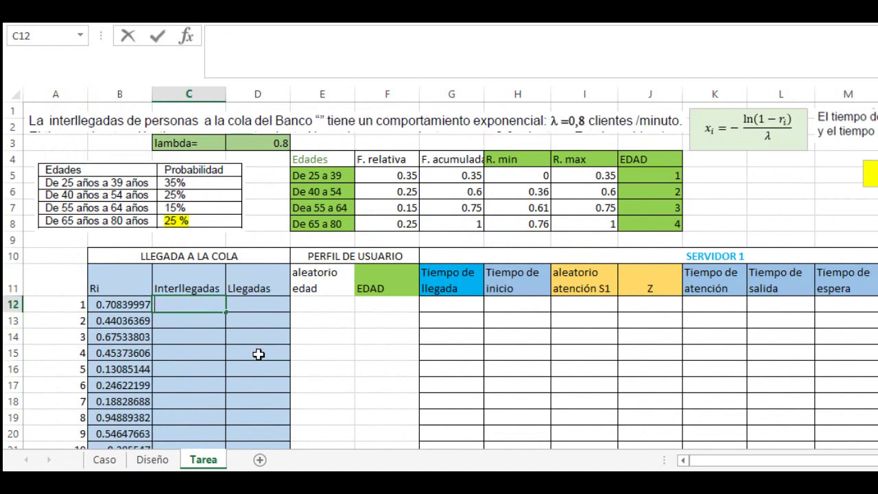
pyautogui.write('=-')
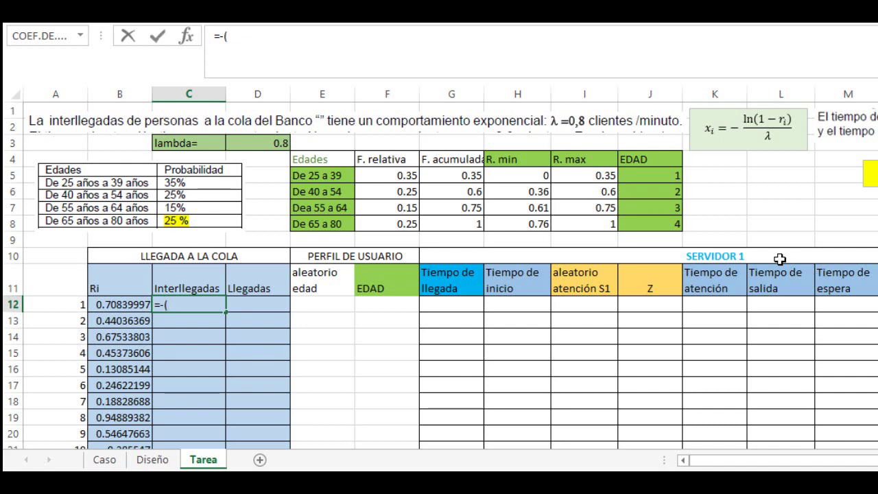
pyautogui.write('(LN')
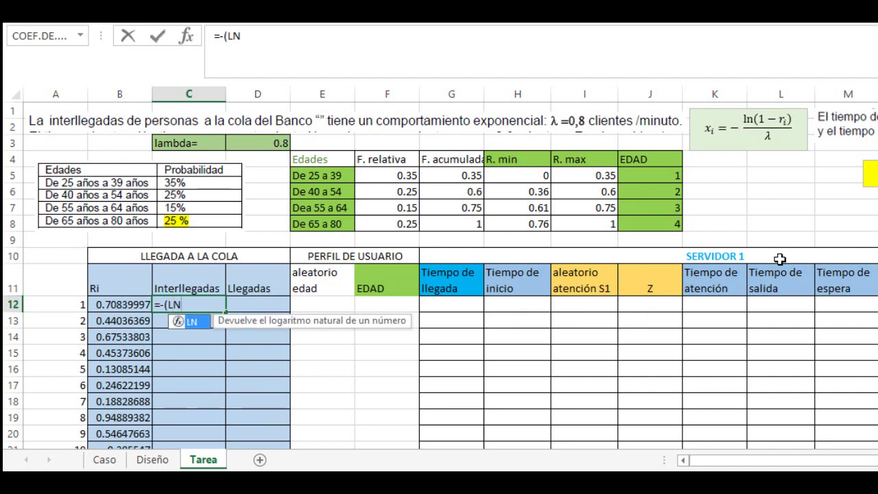
pyautogui.write('(')
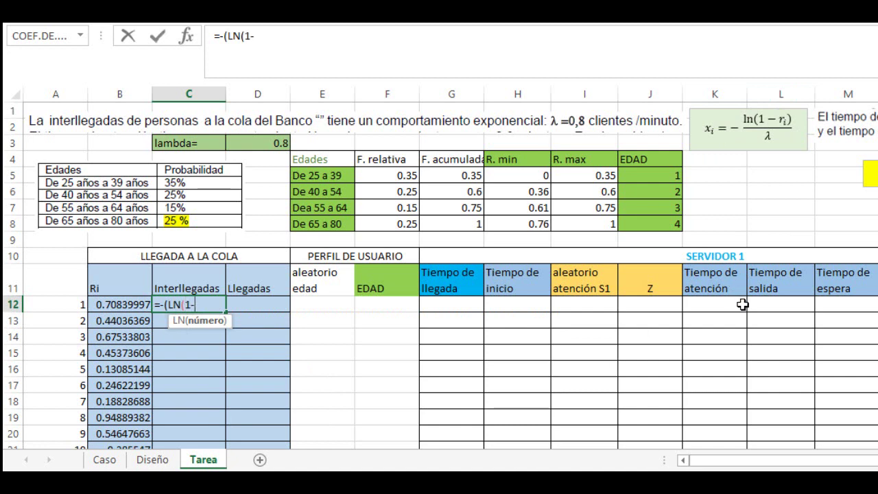
pyautogui.write('1-')
pyautogui.click(99, 305)
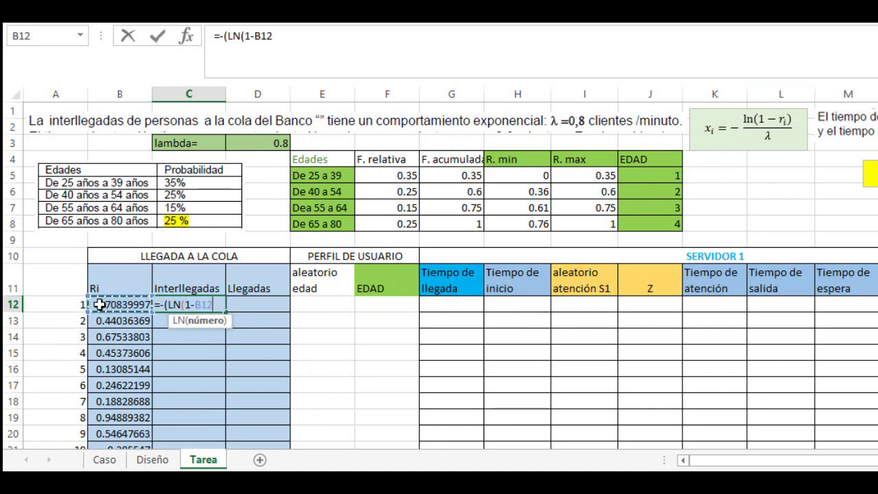
pyautogui.write(')/')
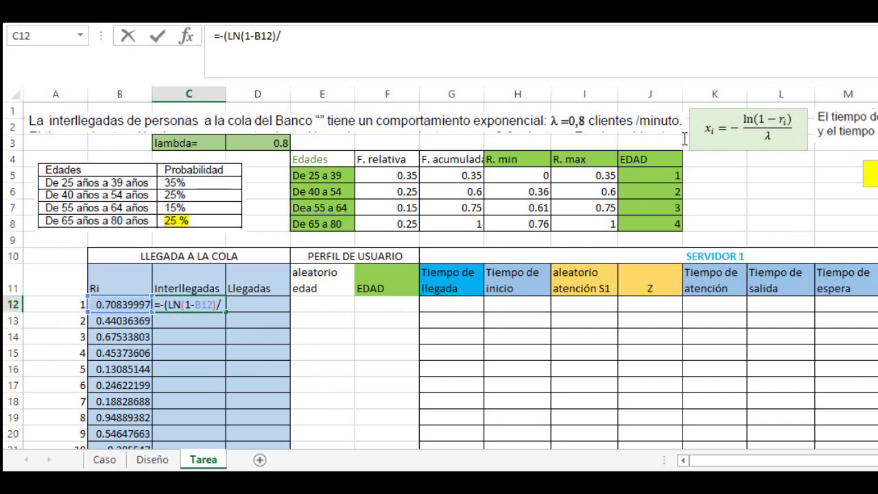
pyautogui.click(252, 147)
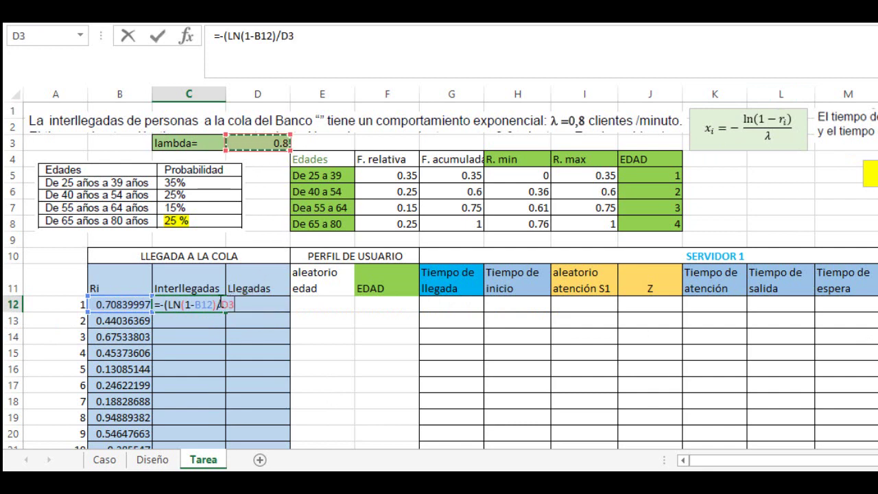
pyautogui.click(223, 303)
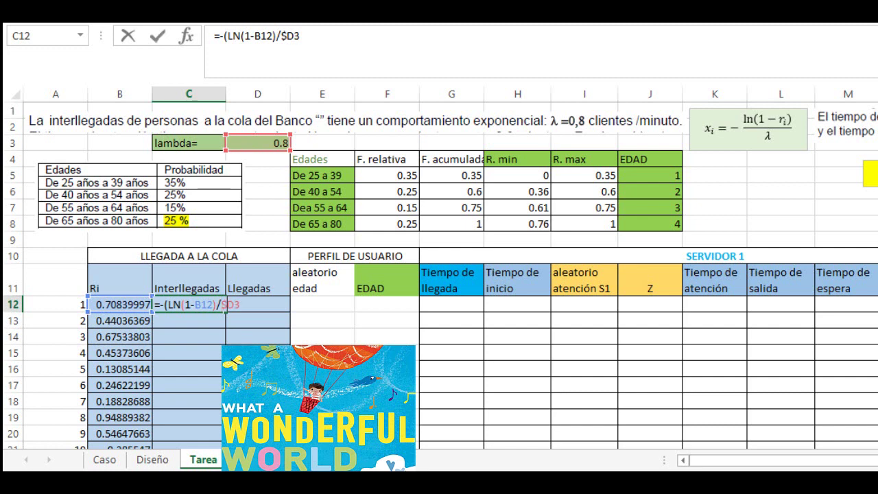
pyautogui.write('$3')
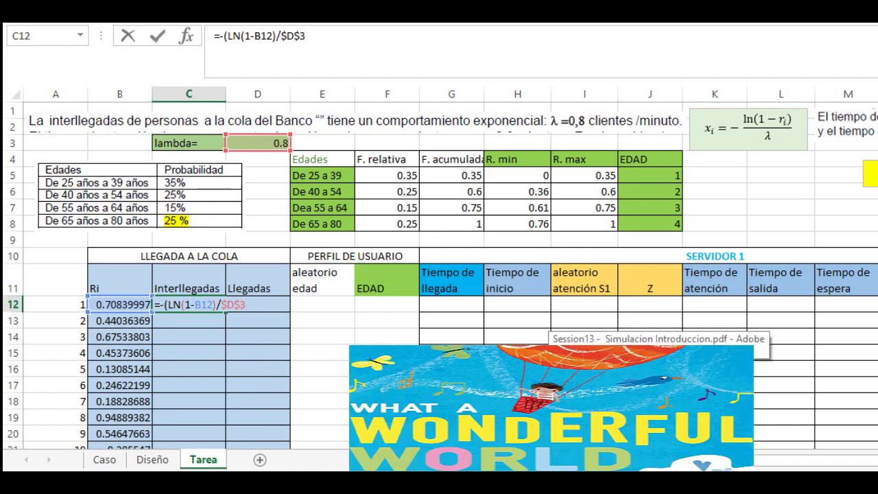
pyautogui.write(')')
pyautogui.press('Return')
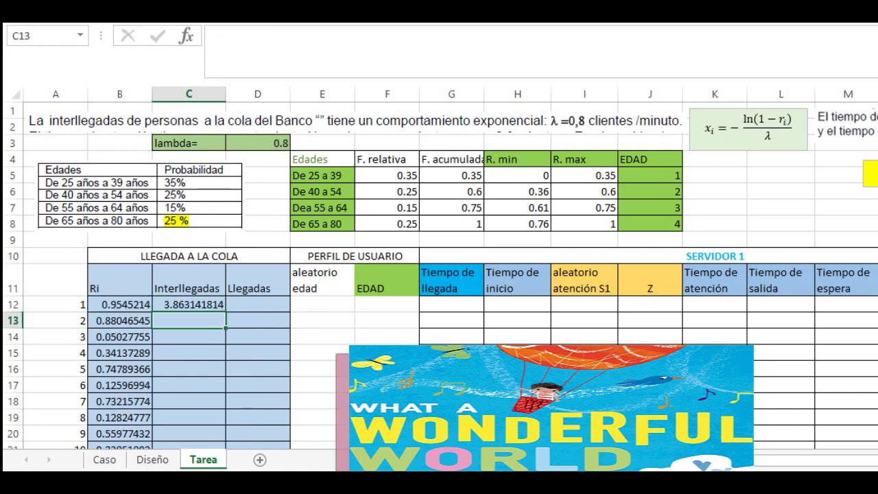
# - Fill the Interllegadas formula from C12 down to customer 280 in C291
pyautogui.click(183, 305)
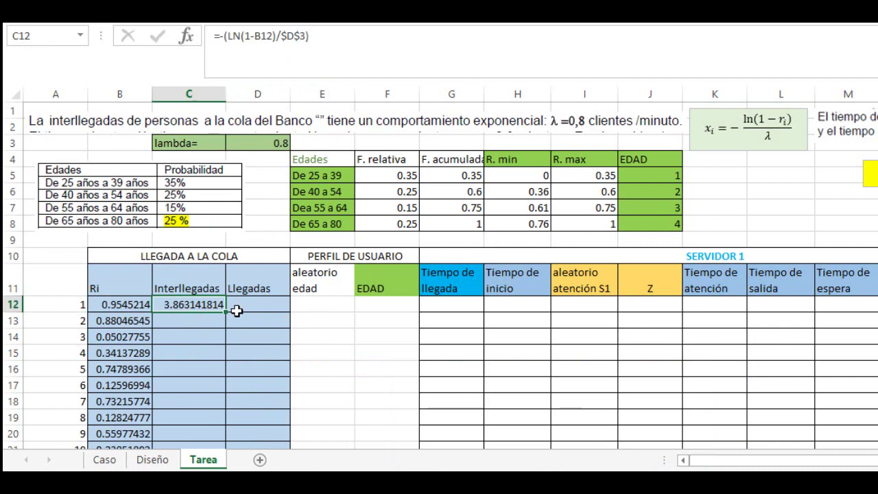
pyautogui.moveTo(225, 315); pyautogui.dragTo(215, 409)
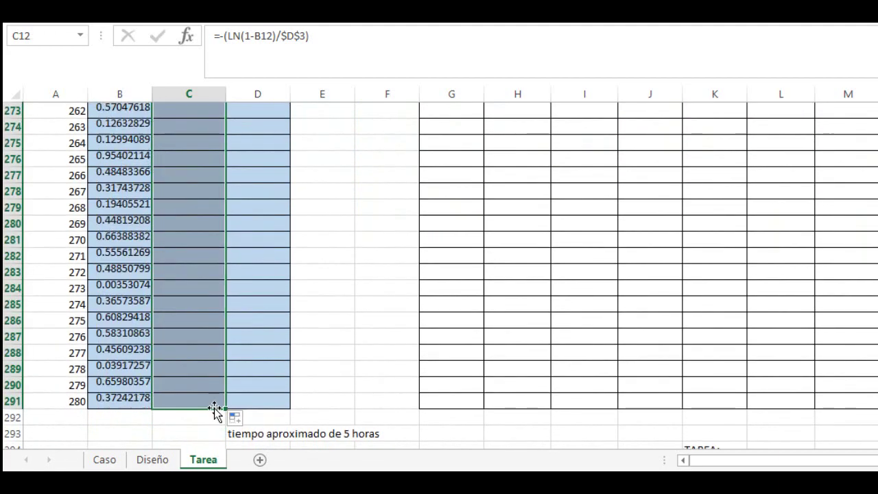
pyautogui.click(364, 368)
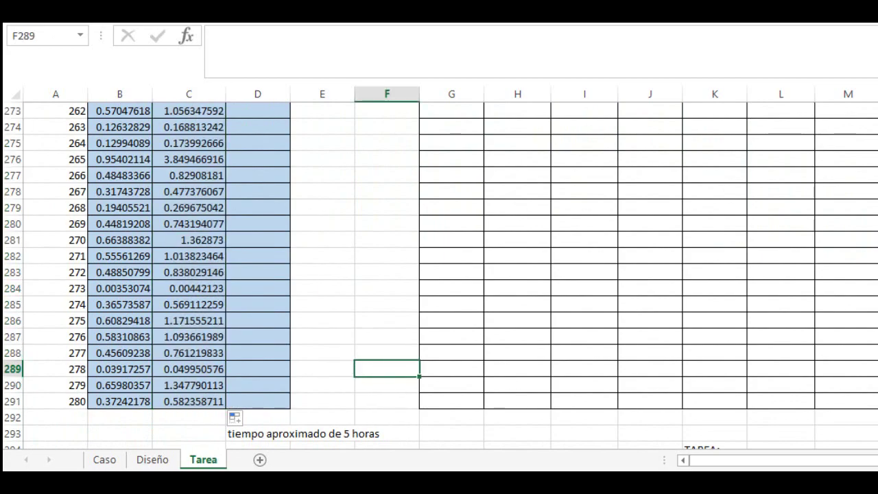
pyautogui.scroll(20, 439, 275)
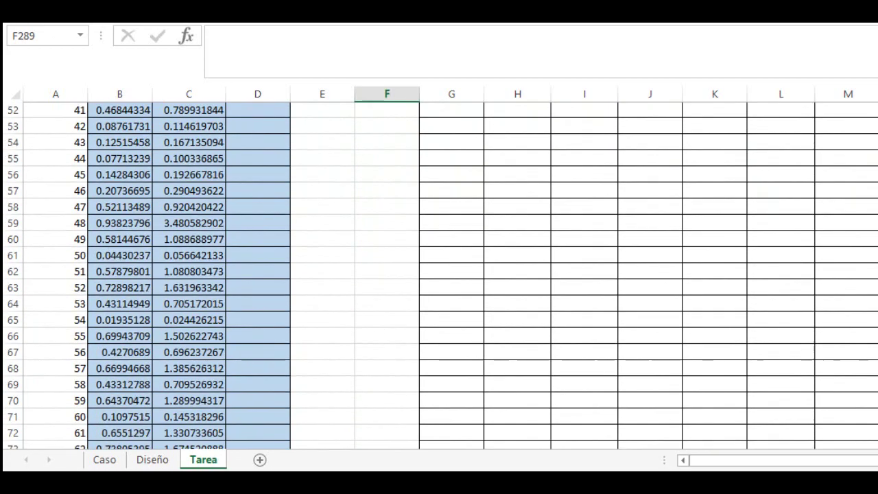
pyautogui.scroll(2, 439, 274)
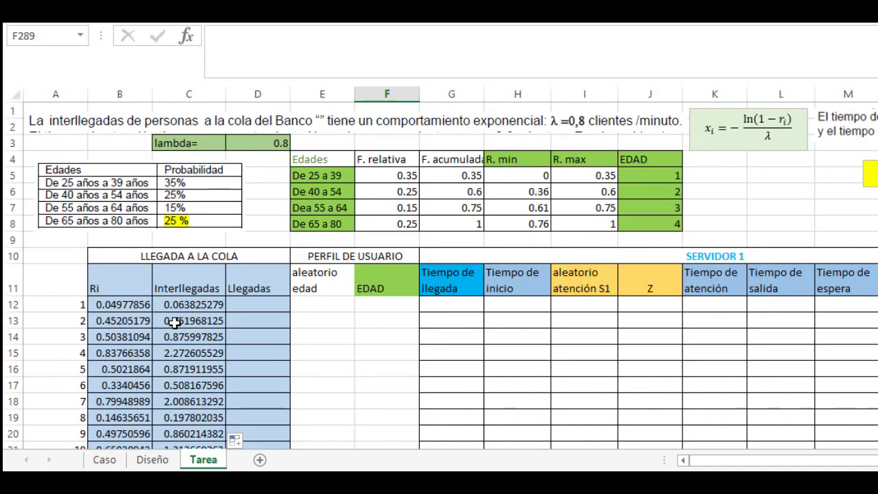
# - Set the first customer's Llegadas value in D12 equal to its interarrival time with =C12
pyautogui.click(253, 305)
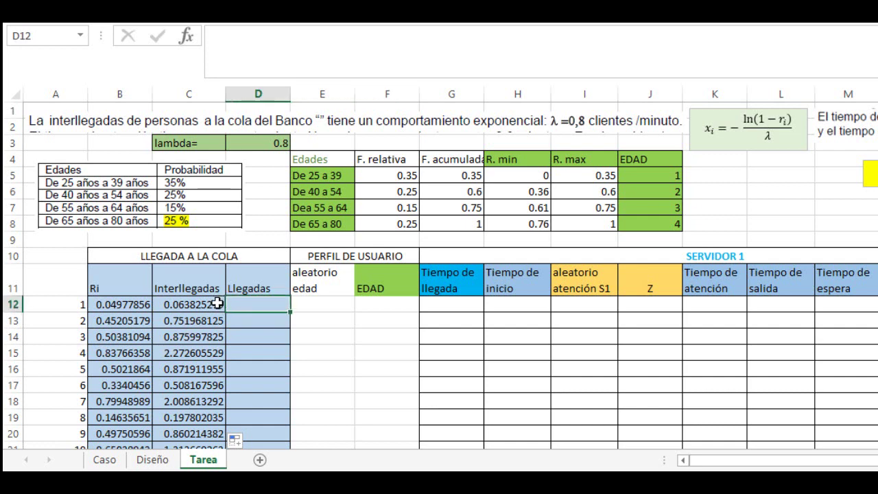
pyautogui.write('=')
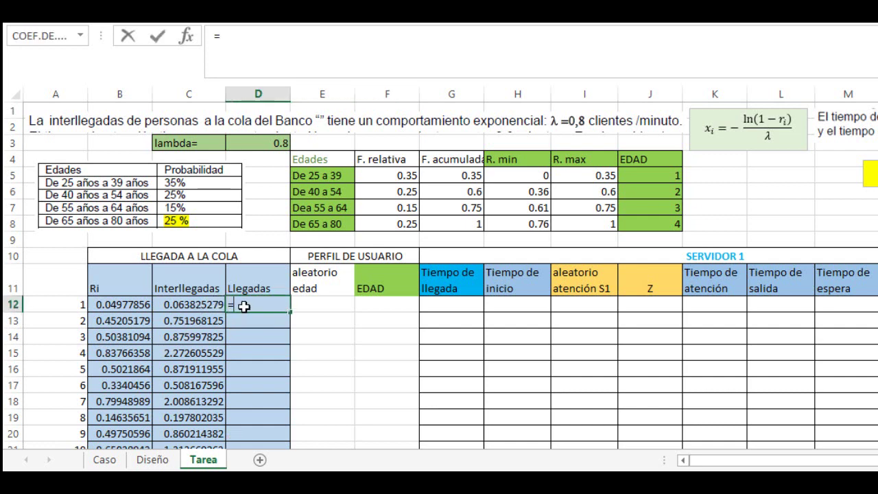
pyautogui.click(205, 305)
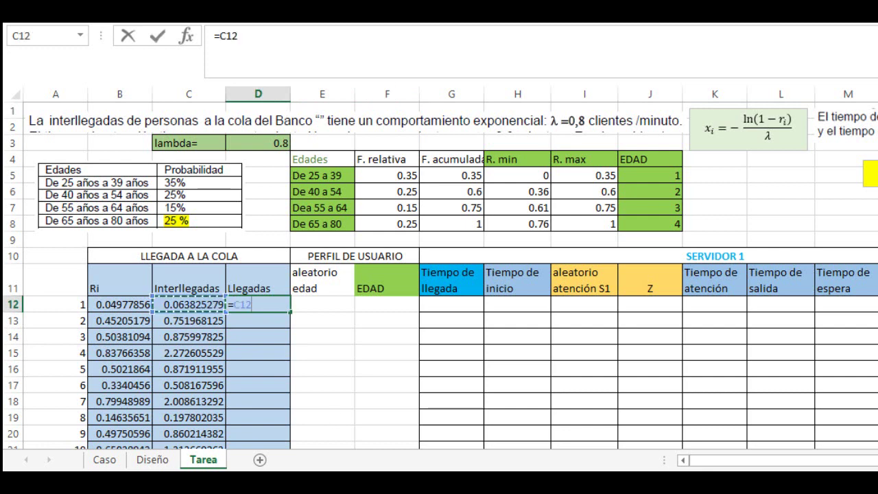
pyautogui.press('Return')
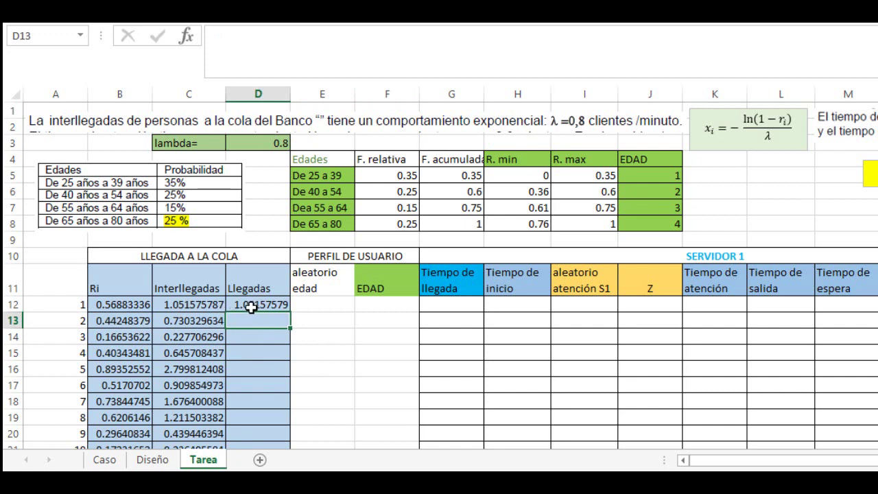
# - Enter the second customer's Llegadas formula =D12+C13 in D13, adding the interarrival time to the previous arrival
pyautogui.click(199, 321)
pyautogui.click(240, 323)
pyautogui.write('=')
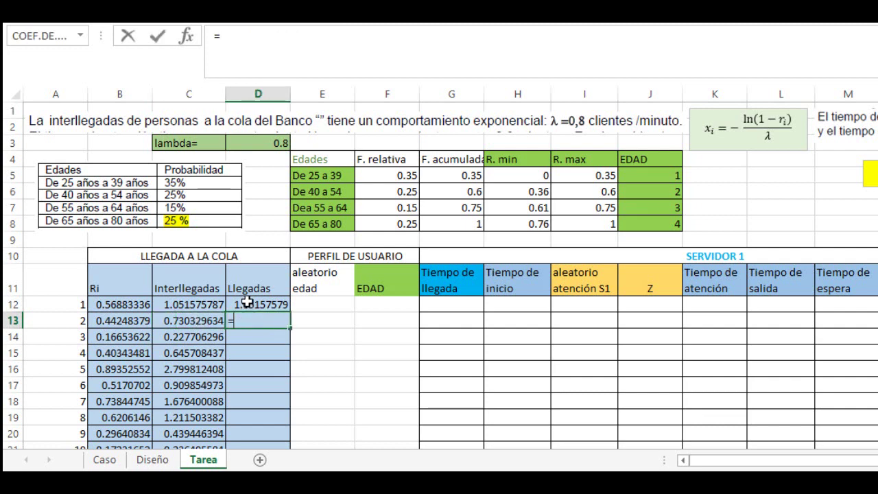
pyautogui.click(246, 302)
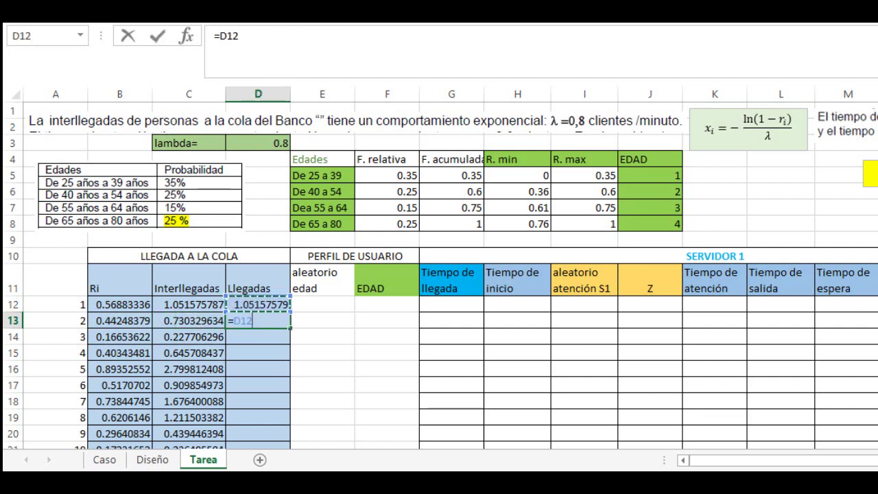
pyautogui.write('+')
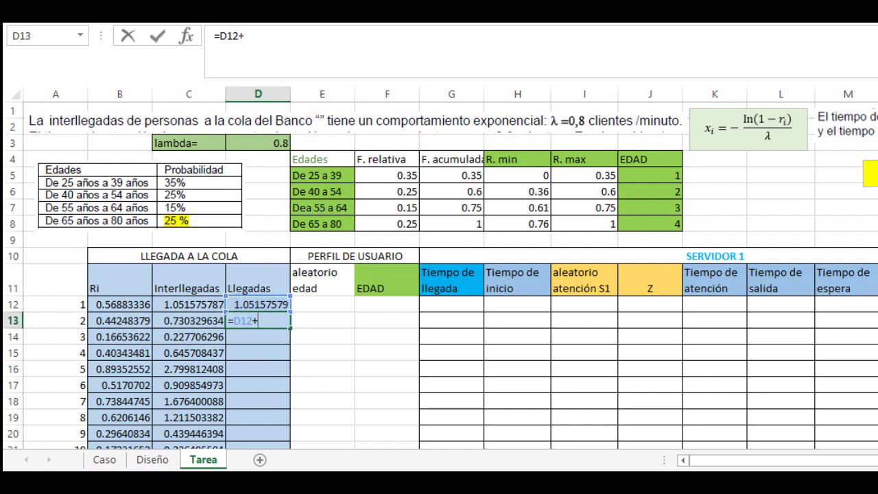
pyautogui.click(184, 314)
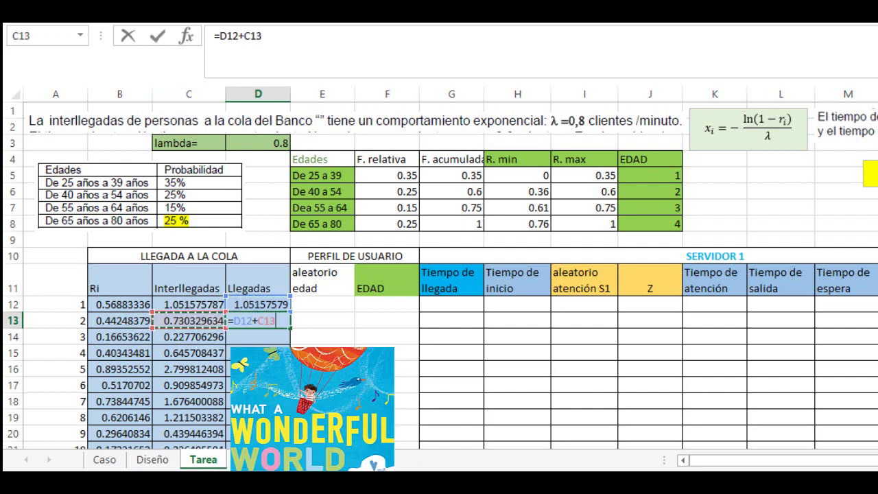
pyautogui.press('Return')
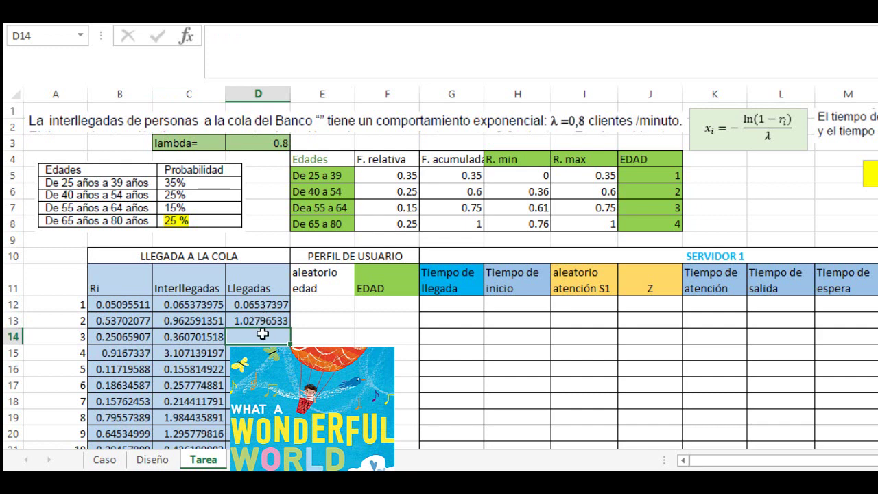
# - Enter the third customer's Llegadas formula =D13+C14 in D14
pyautogui.write('=')
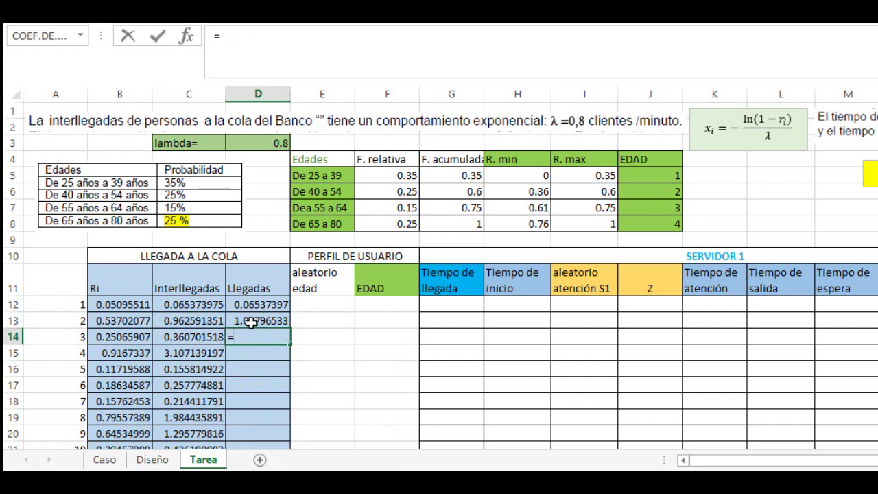
pyautogui.click(252, 323)
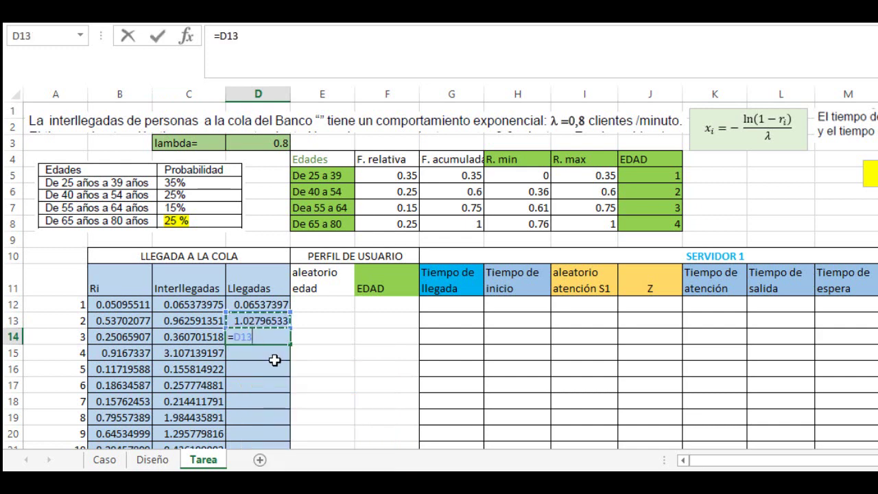
pyautogui.write('+')
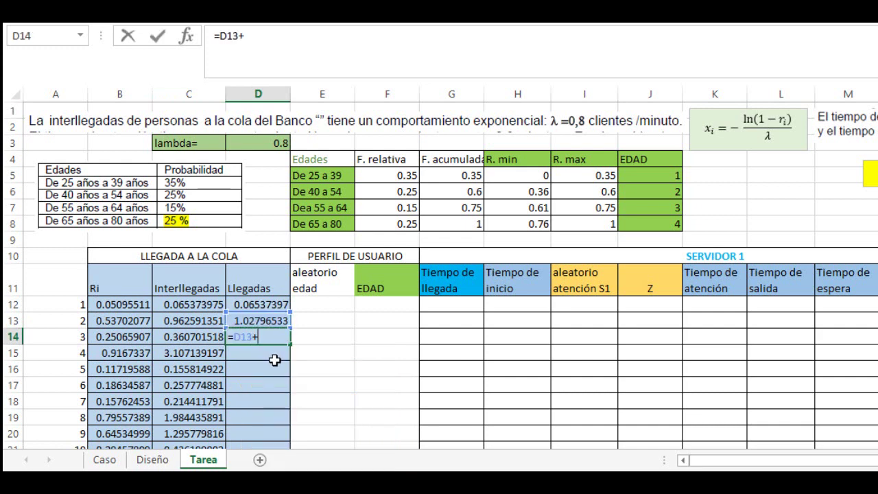
pyautogui.click(203, 341)
pyautogui.press('Return')
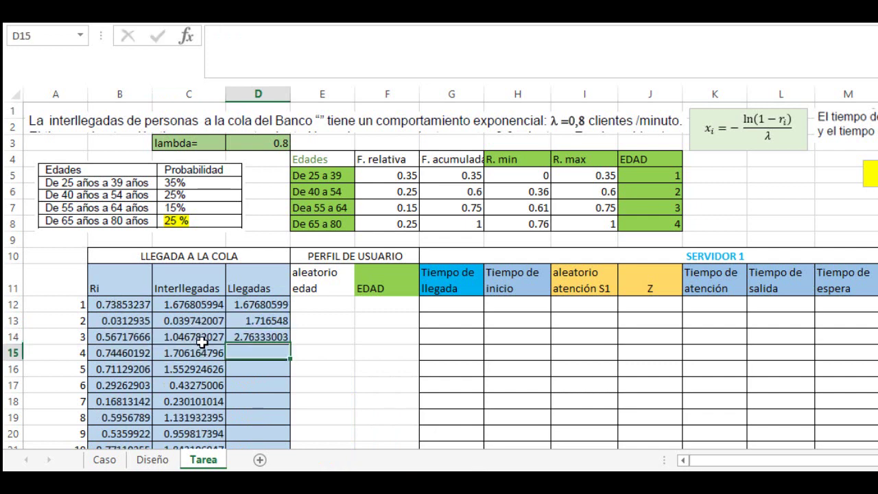
# - Fill the Llegadas formula from D14 down to customer 280 in D291 and check the formulas in the last rows
pyautogui.click(258, 336)
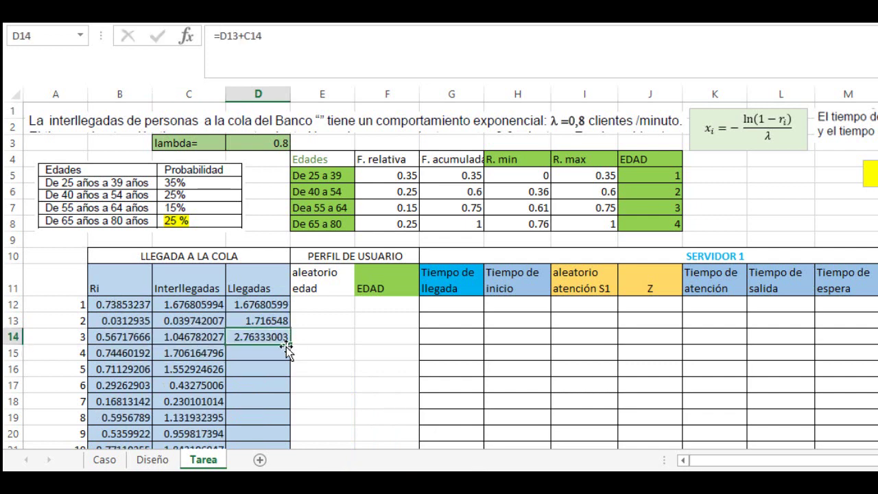
pyautogui.moveTo(291, 346); pyautogui.dragTo(281, 412)
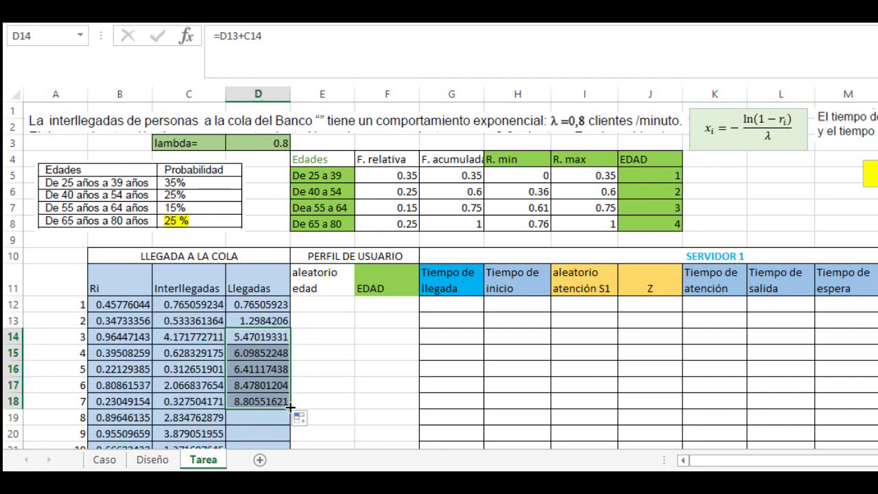
pyautogui.click(268, 399)
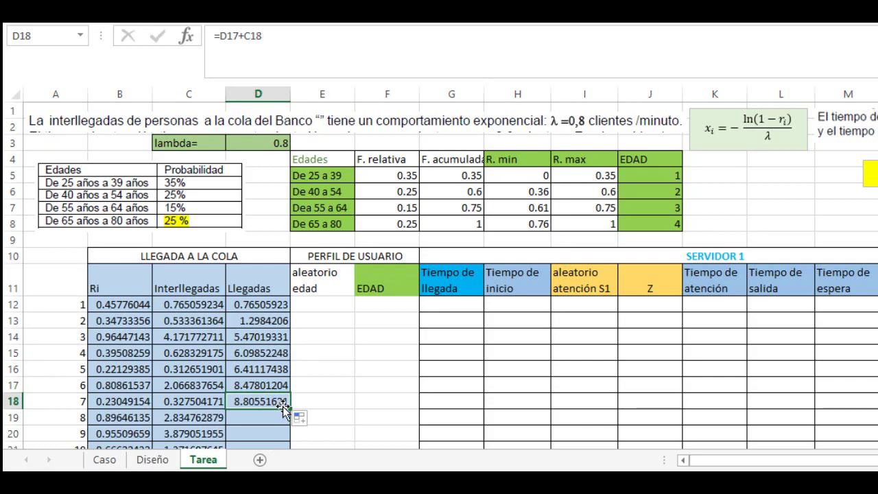
pyautogui.moveTo(290, 420)
pyautogui.mouseDown()
pyautogui.moveTo(290, 465)
pyautogui.moveTo(288, 409)
pyautogui.mouseUp()
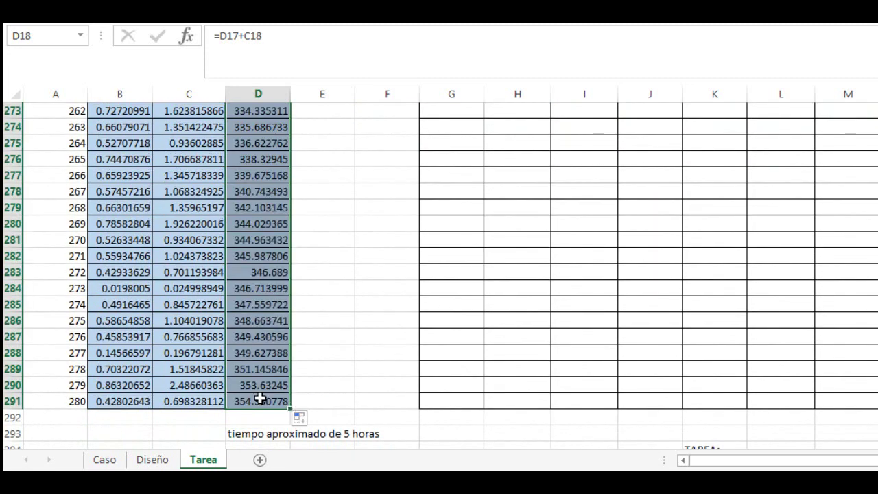
pyautogui.click(259, 399)
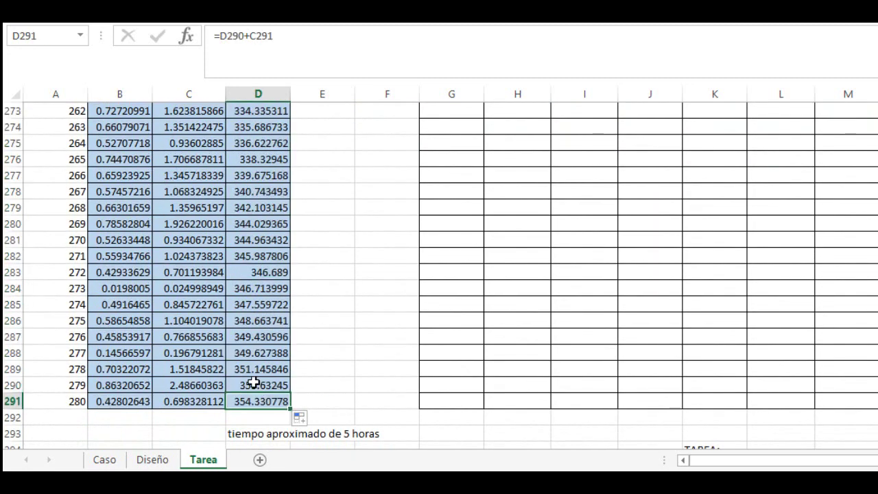
pyautogui.click(258, 382)
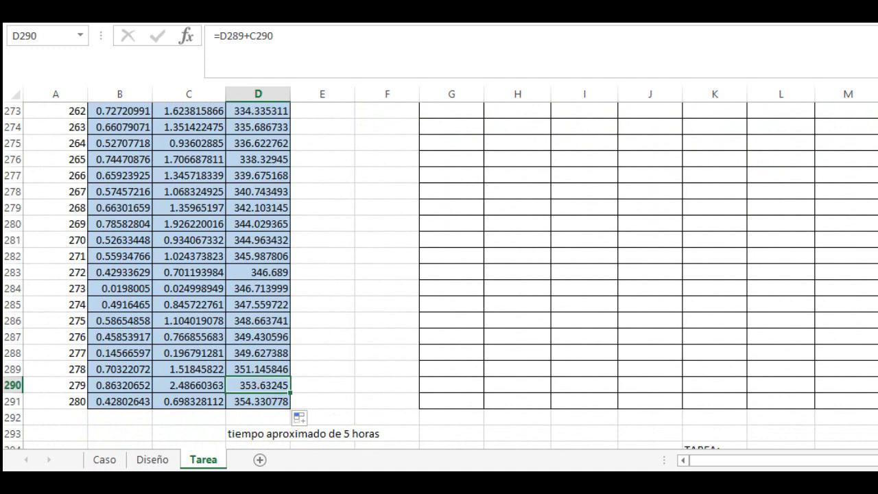
pyautogui.click(246, 401)
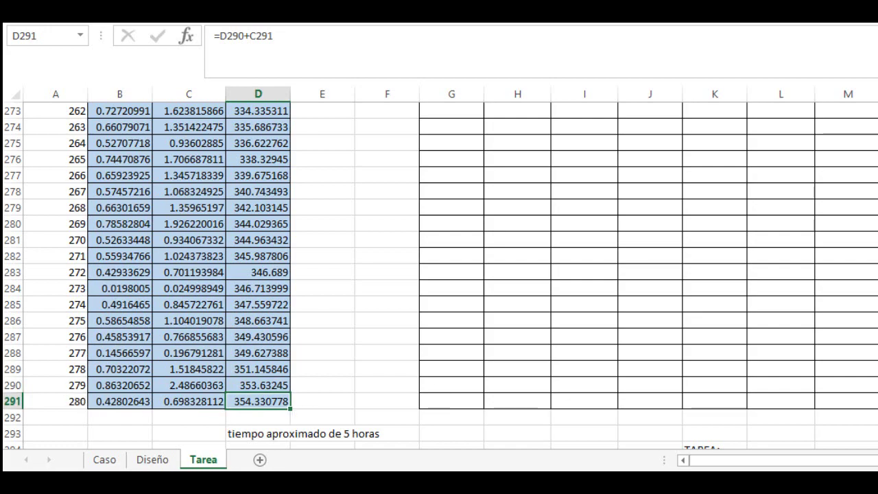
pyautogui.scroll(20, 438, 275)
pyautogui.scroll(-20, 322, 398)
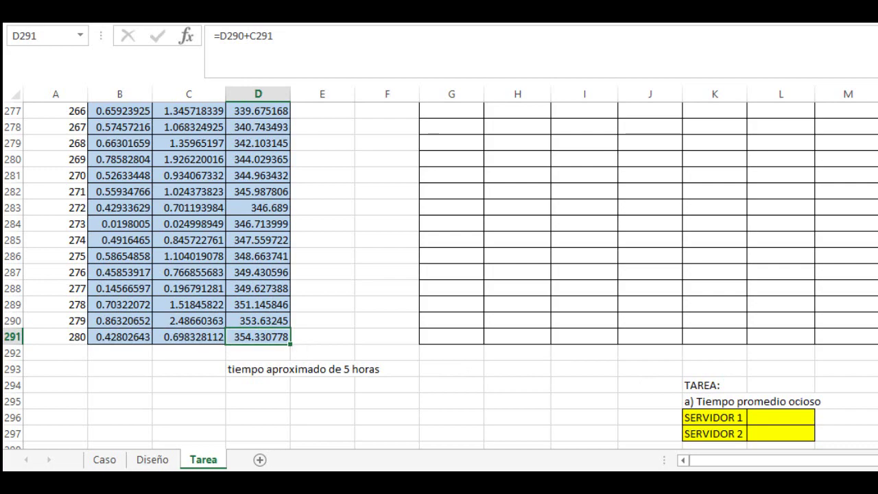
# - Enter =ALEATORIO() in E12 for the aleatorio edad column and fill it down to customer 280 in E291
pyautogui.scroll(20, 439, 274)
pyautogui.scroll(20, 439, 274)
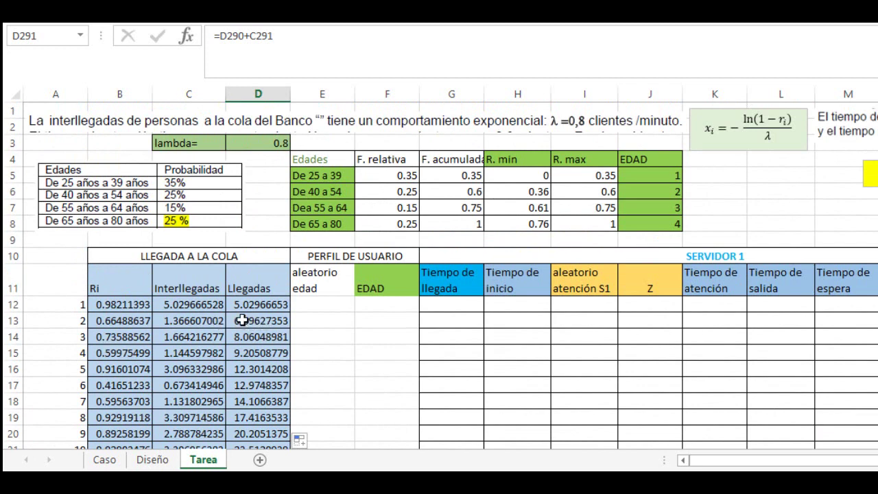
pyautogui.click(334, 306)
pyautogui.write('=')
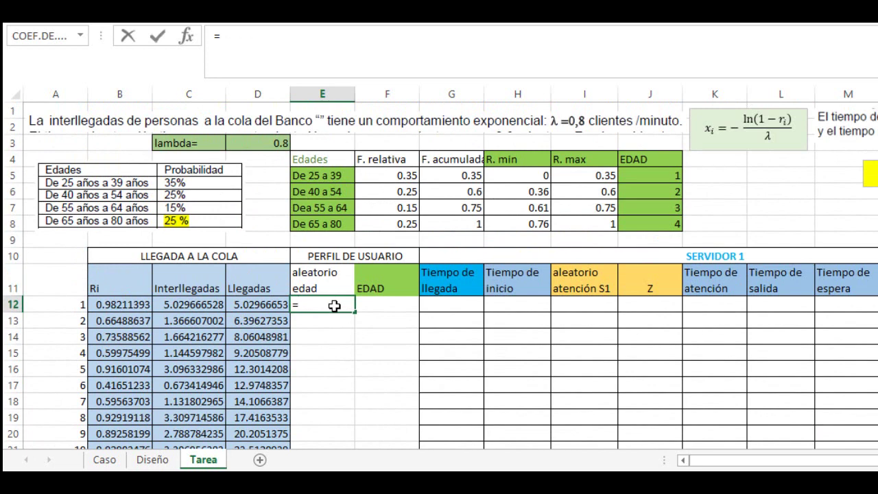
pyautogui.write('ALE')
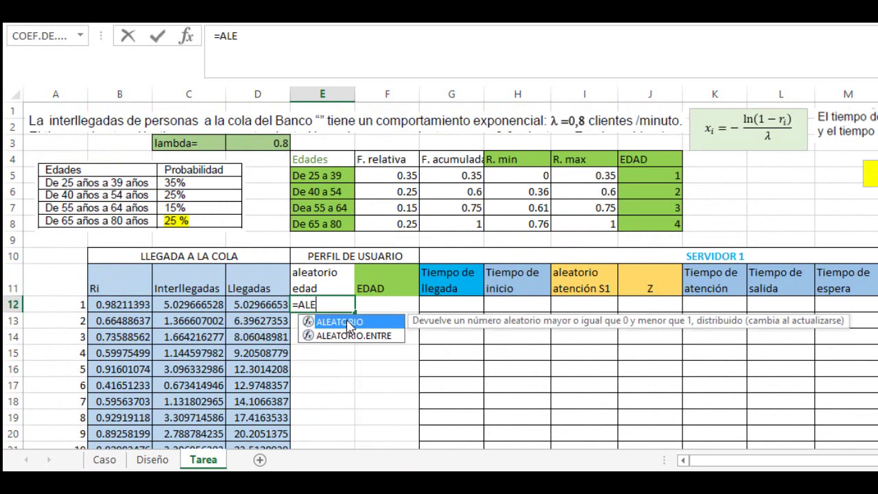
pyautogui.doubleClick(348, 321)
pyautogui.press('Return')
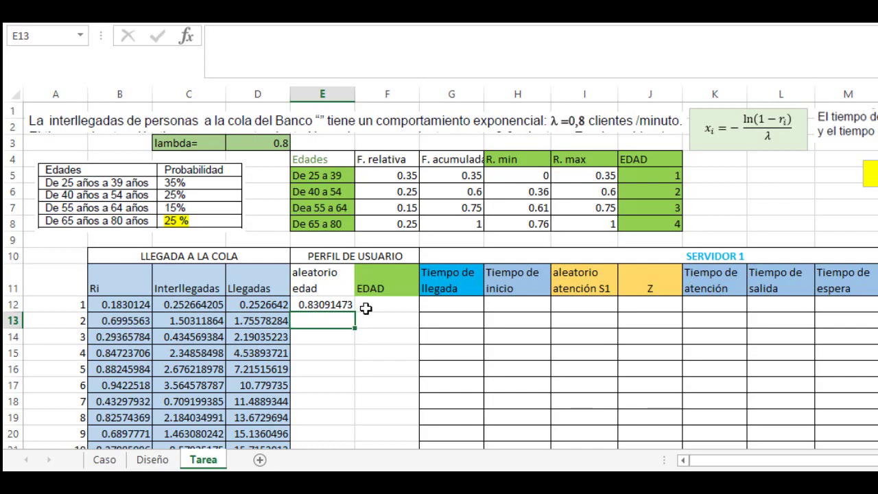
pyautogui.click(315, 305)
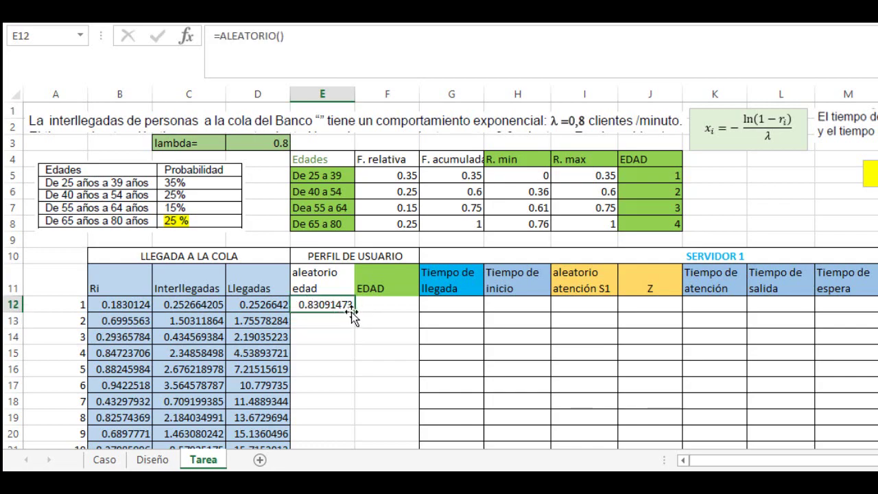
pyautogui.moveTo(352, 312); pyautogui.dragTo(306, 392)
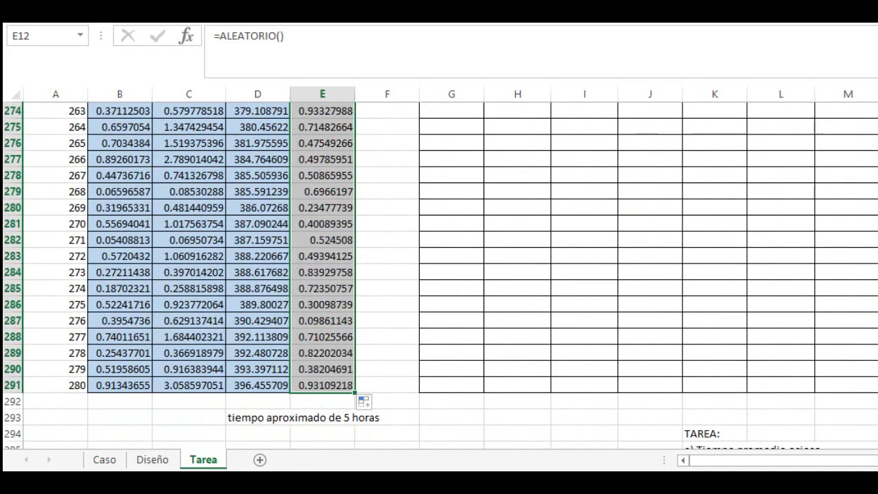
# - Enter the first customer's EDAD lookup =BUSCARV(E12,H5:J8,3) in F12, using the age range table
pyautogui.scroll(20, 185, 274)
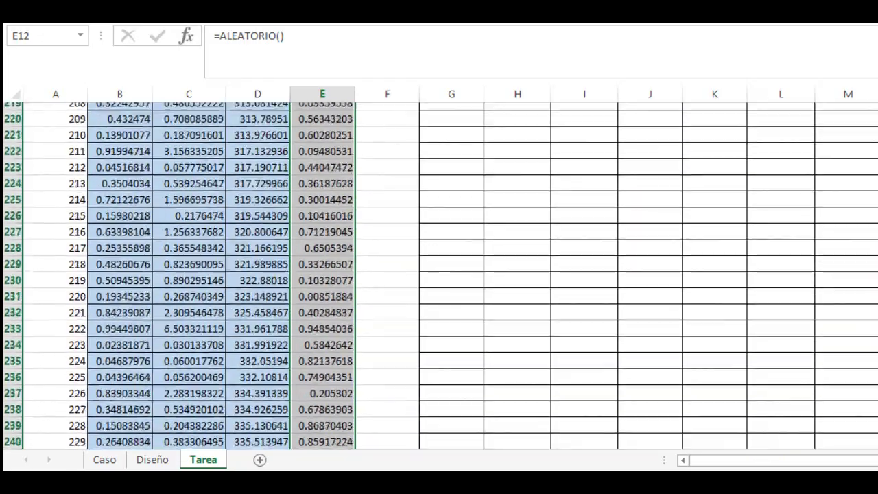
pyautogui.scroll(20, 185, 275)
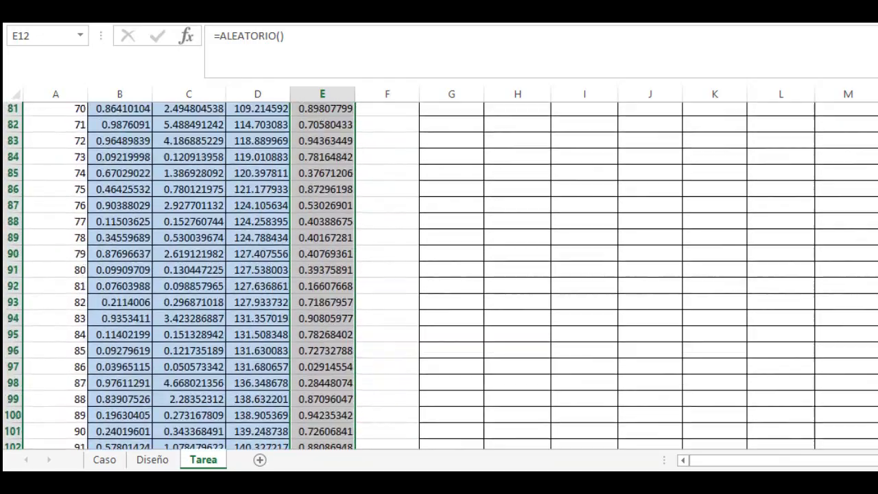
pyautogui.scroll(8, 357, 411)
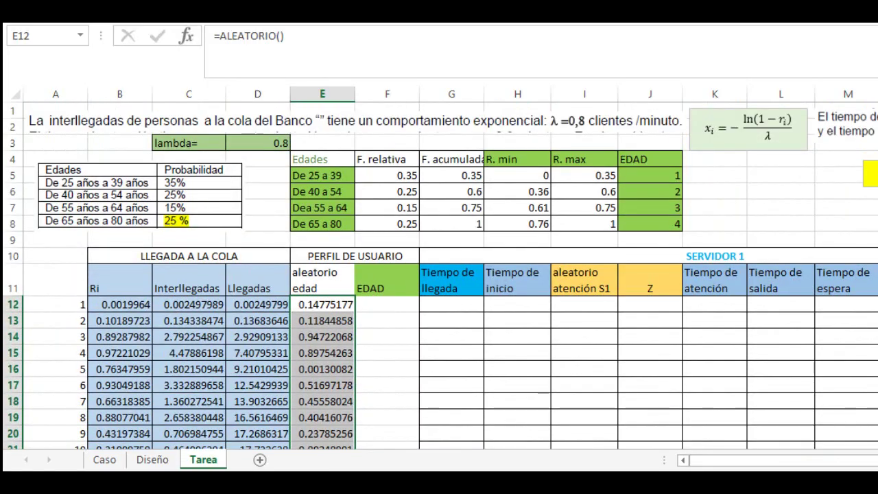
pyautogui.click(362, 308)
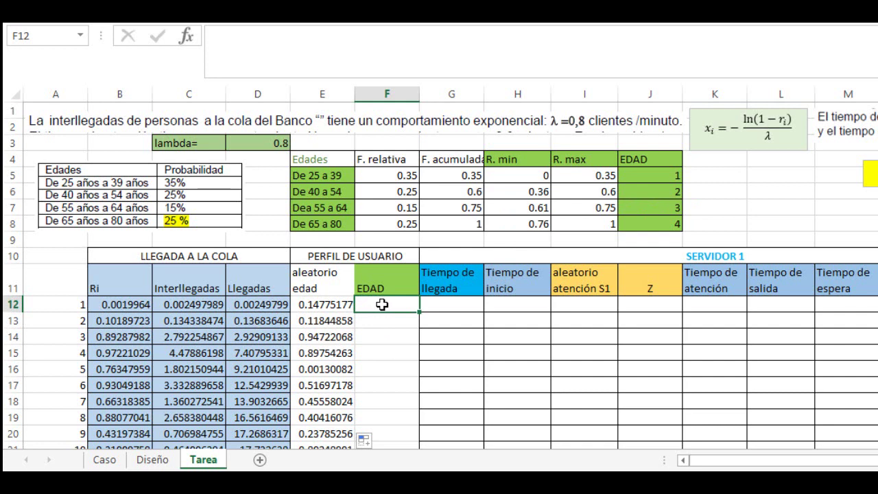
pyautogui.write('=')
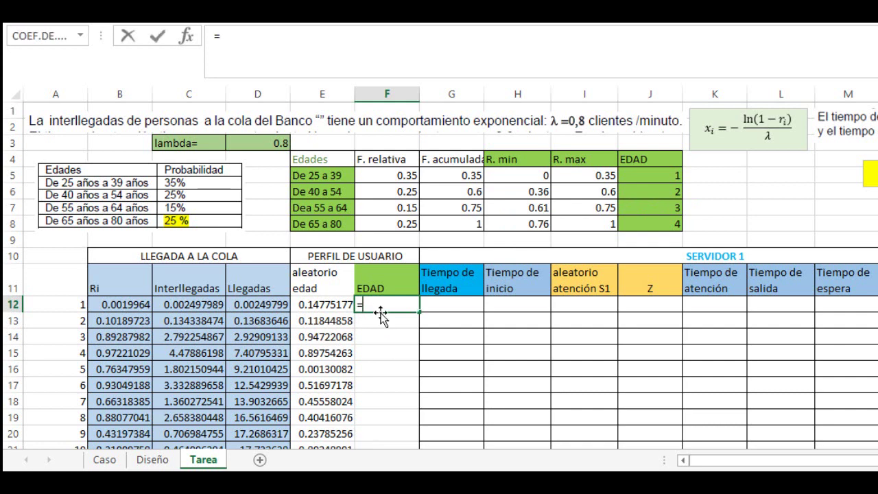
pyautogui.write('BUSCAR')
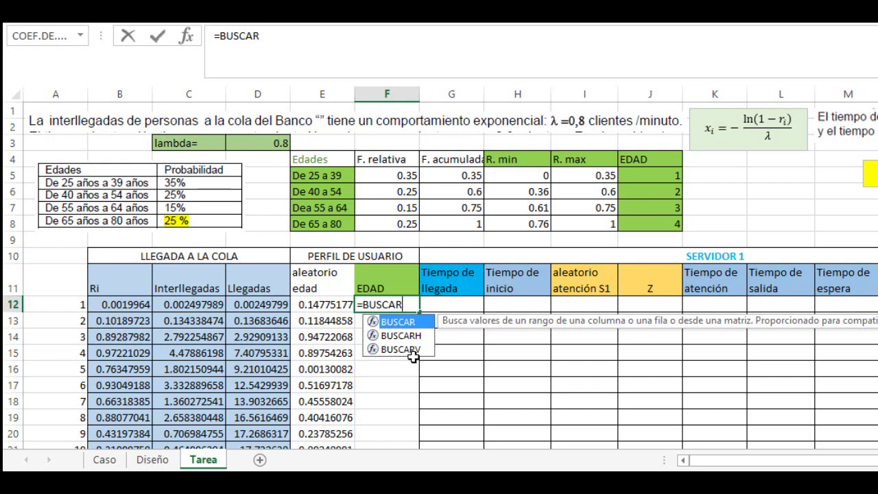
pyautogui.write('V')
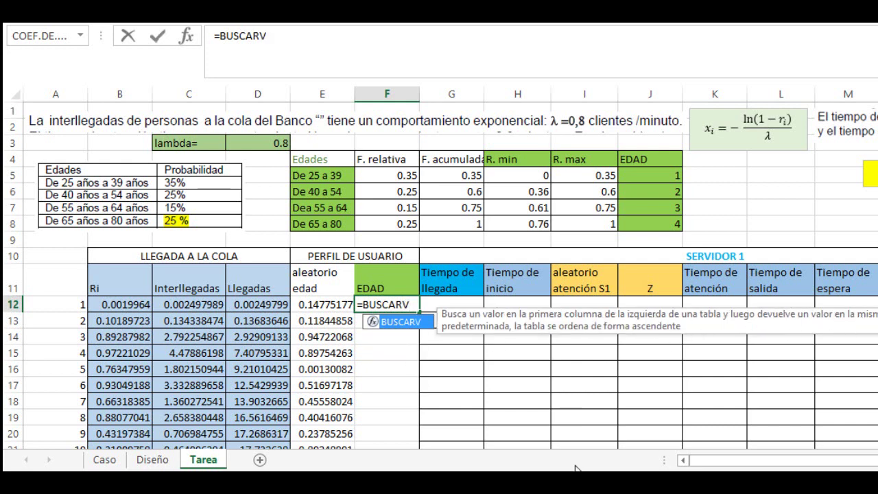
pyautogui.write('(')
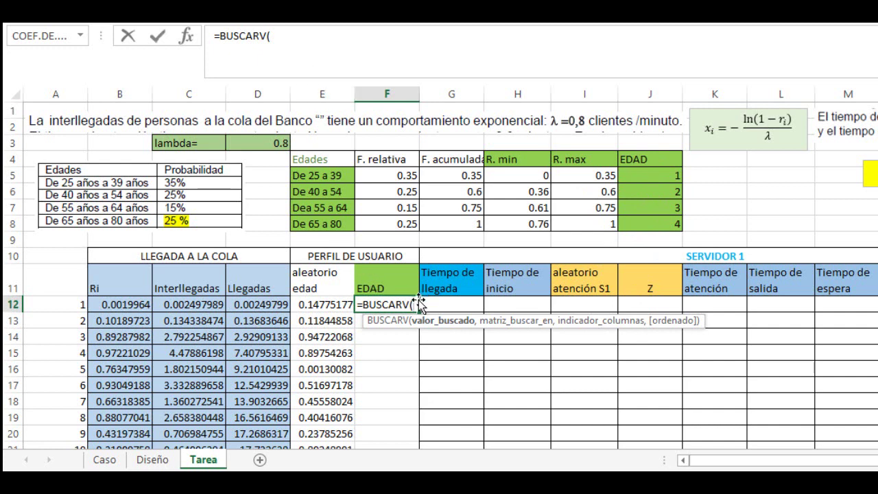
pyautogui.click(330, 305)
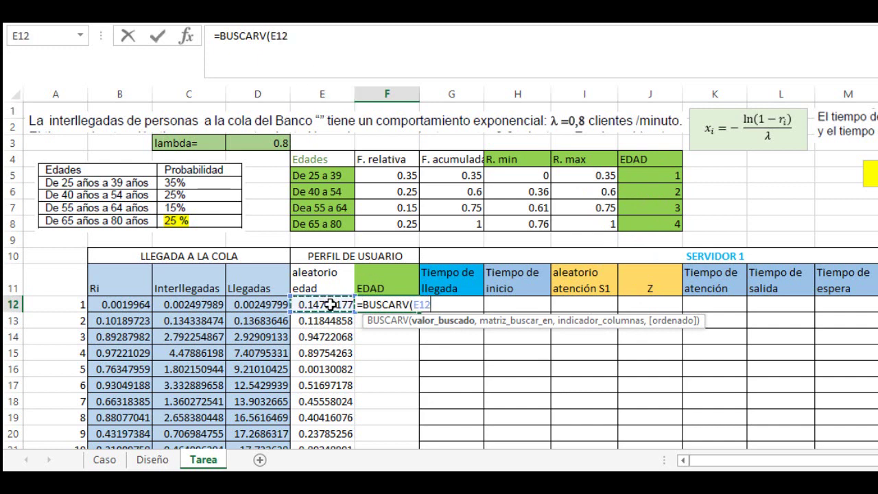
pyautogui.write(',')
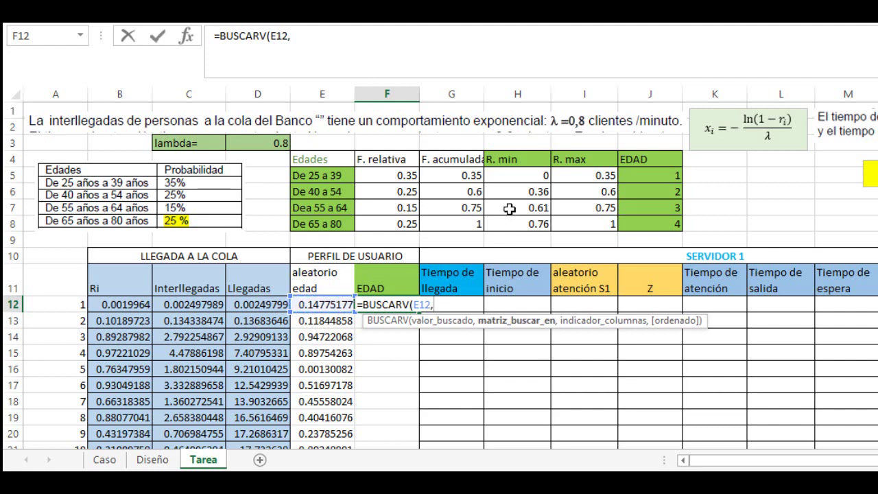
pyautogui.moveTo(505, 180); pyautogui.dragTo(643, 223)
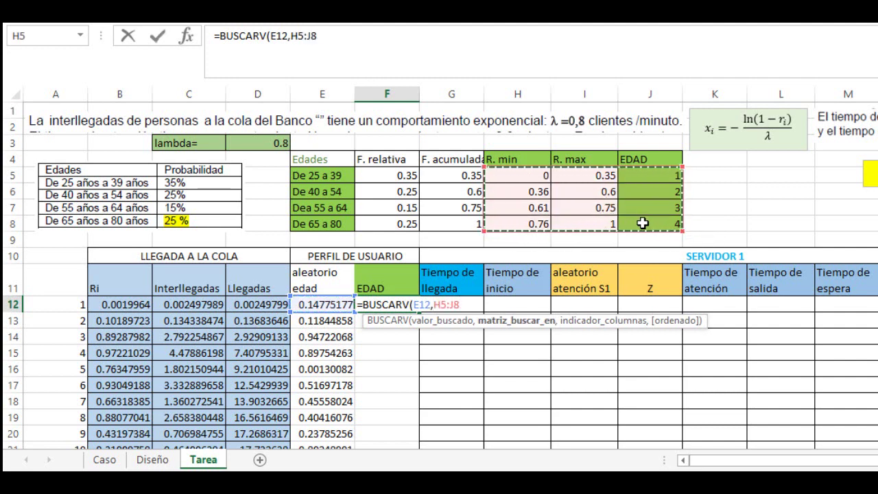
pyautogui.write(',3')
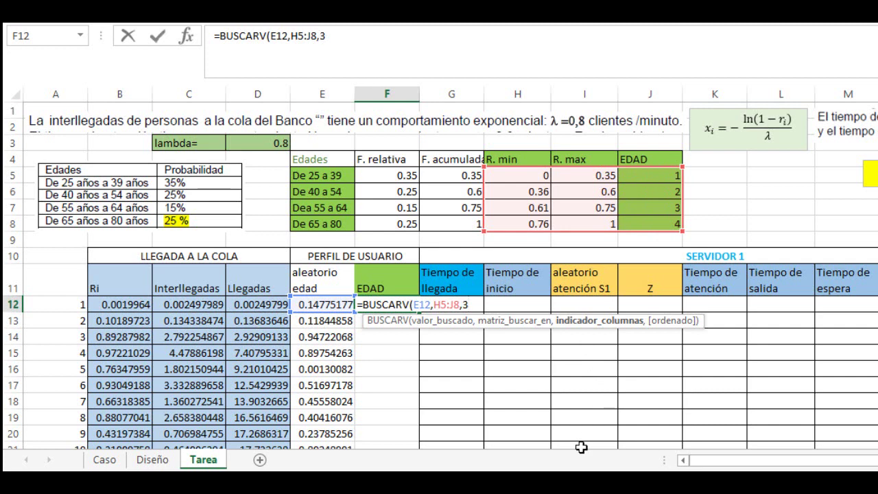
pyautogui.press('Return')
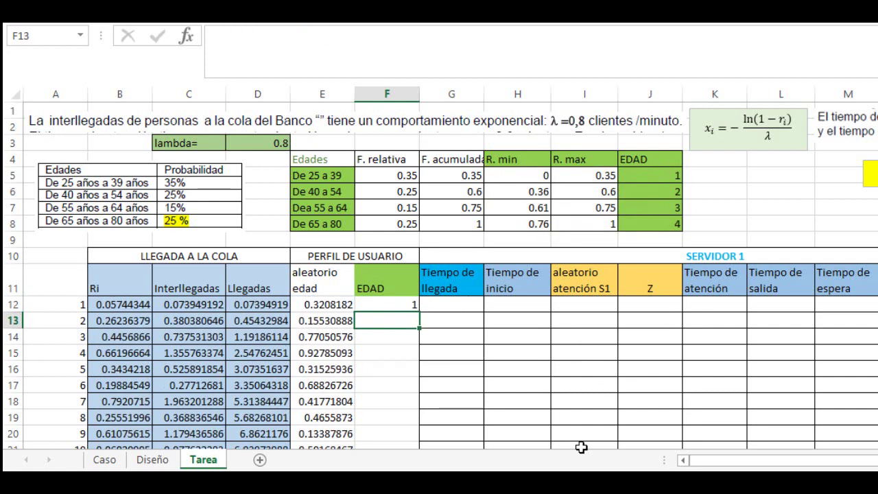
pyautogui.click(377, 306)
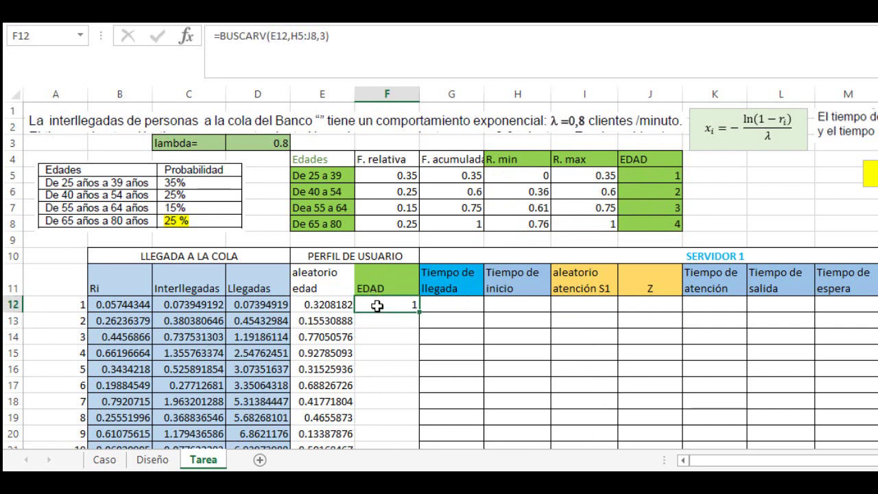
# - Recalculate the random numbers several times to check that the EDAD lookup in F12 follows the age ranges
pyautogui.click(745, 205)
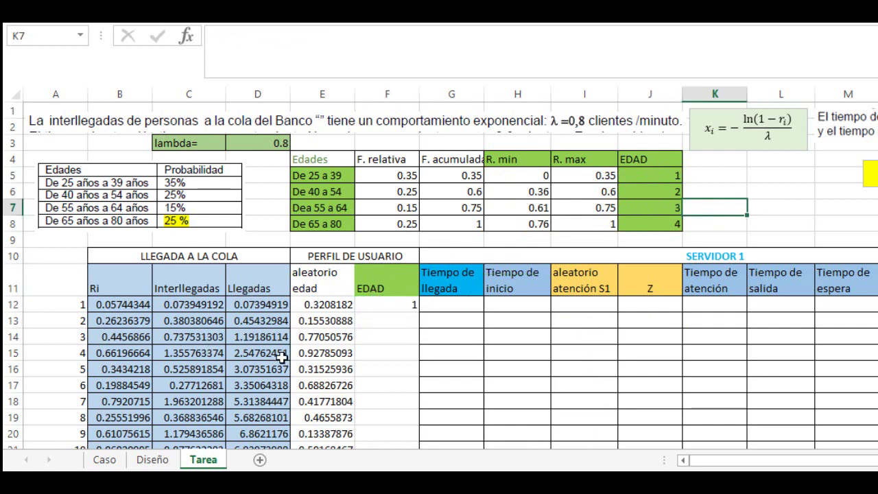
pyautogui.click(765, 203)
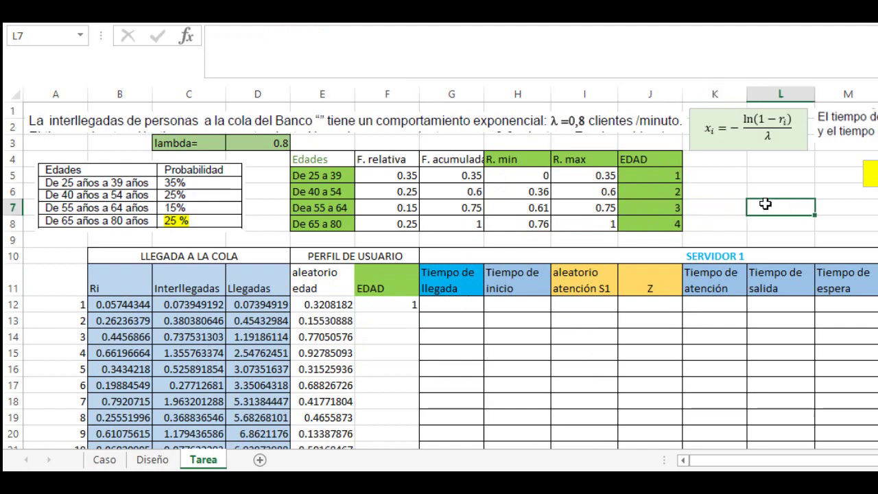
pyautogui.press('F9')
pyautogui.press('F9')
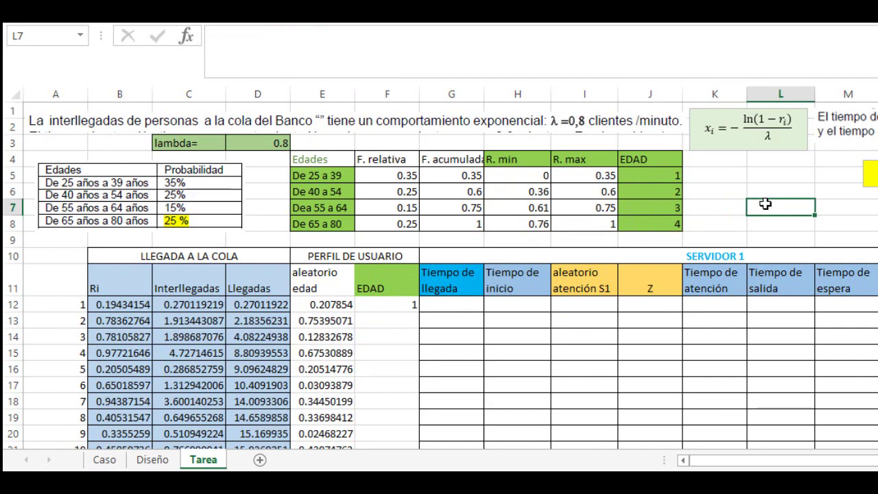
pyautogui.press('F9')
pyautogui.press('F9')
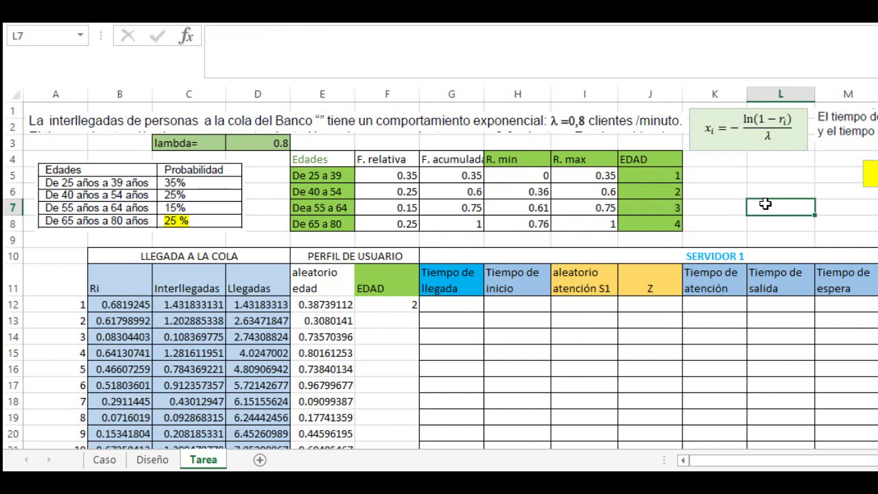
pyautogui.click(401, 306)
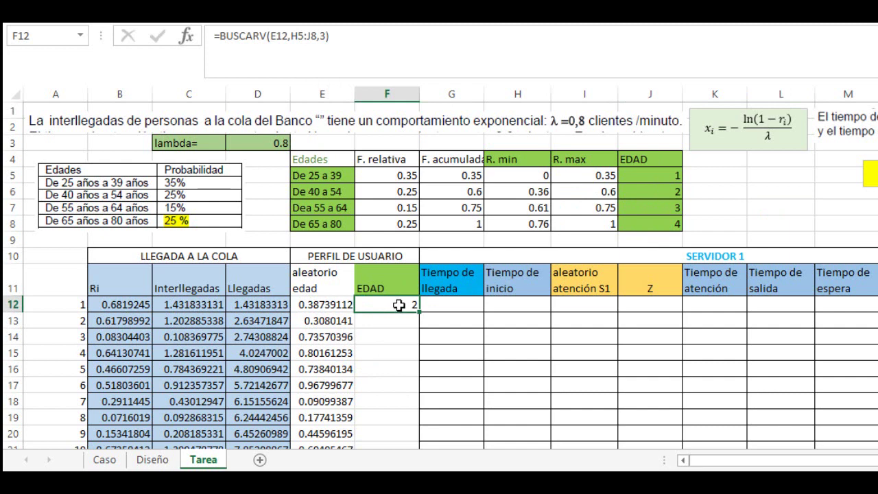
pyautogui.click(292, 32)
pyautogui.press('Return')
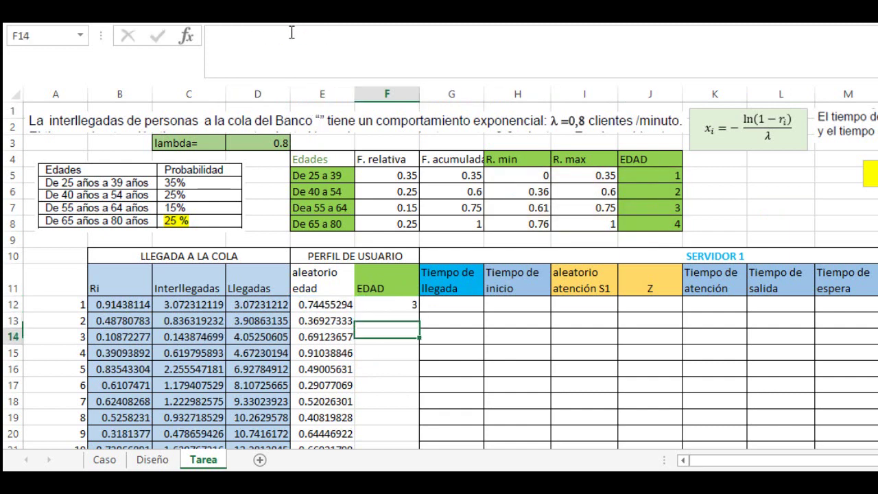
pyautogui.press('Down')
pyautogui.press('Down')
pyautogui.press('Down')
pyautogui.press('Down')
pyautogui.press('Down')
pyautogui.press('Down')
pyautogui.press('Down')
pyautogui.press('Down')
pyautogui.press('Down')
pyautogui.press('Down')
pyautogui.press('Down')
# - Make the lookup table reference in F12 absolute, so the formula reads =BUSCARV(E12,$H$5:$J$8,3)
pyautogui.click(393, 239)
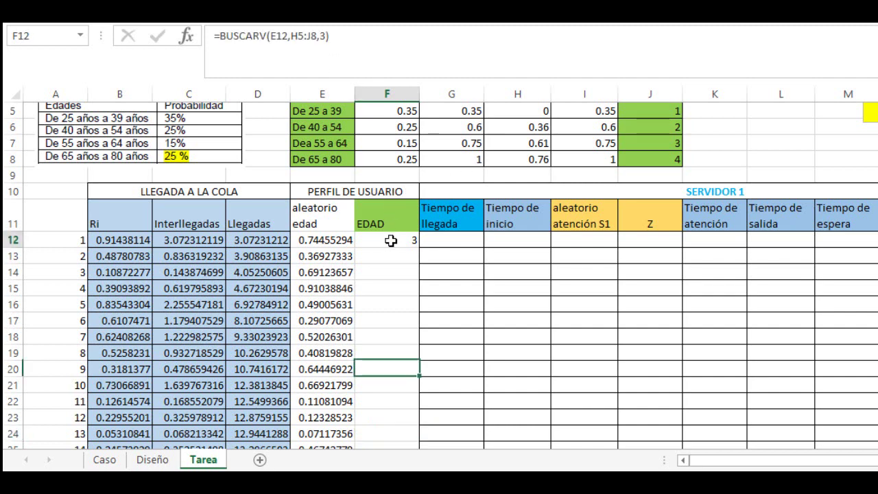
pyautogui.click(291, 41)
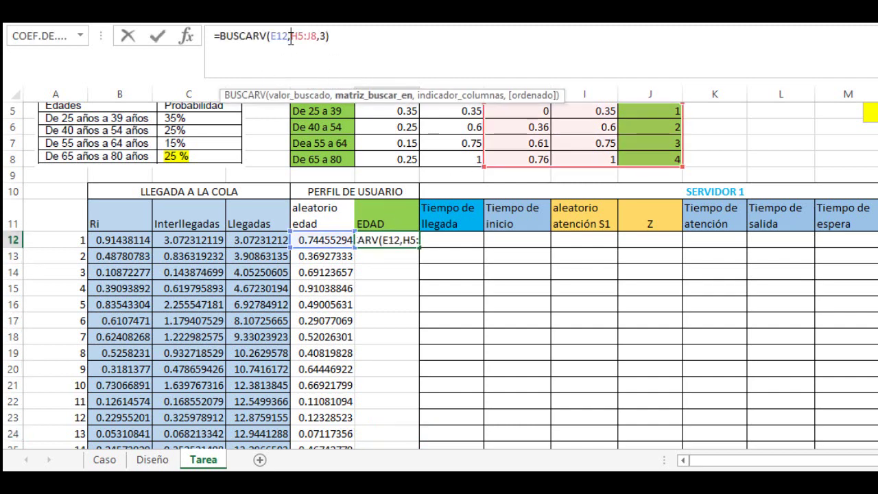
pyautogui.write('$')
pyautogui.press('Right')
pyautogui.write('$')
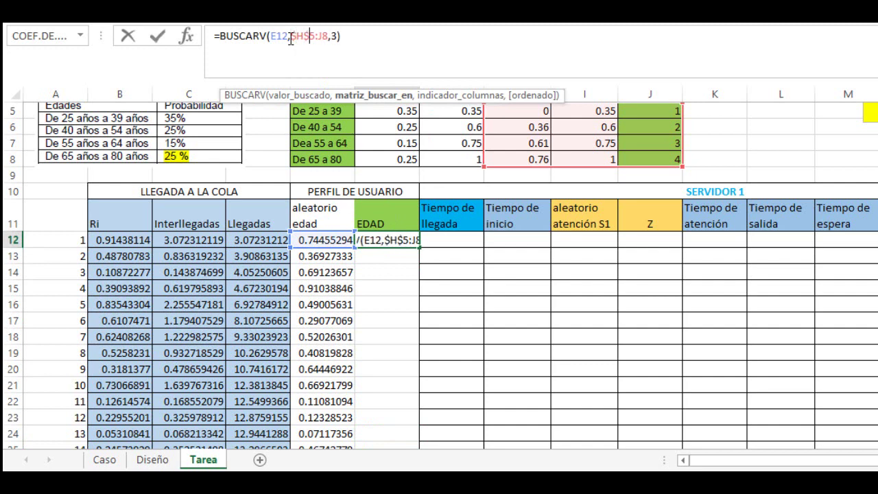
pyautogui.press('Right')
pyautogui.press('Right')
pyautogui.write('$')
pyautogui.press('Right')
pyautogui.write('$')
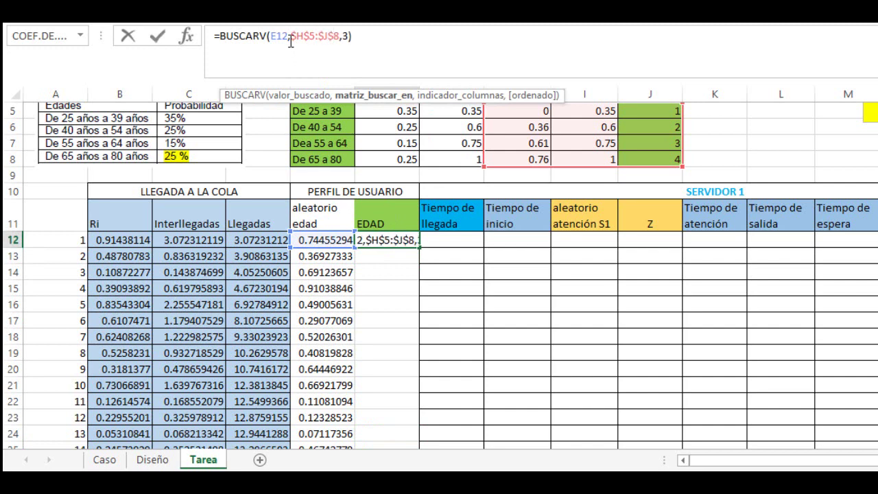
pyautogui.press('Return')
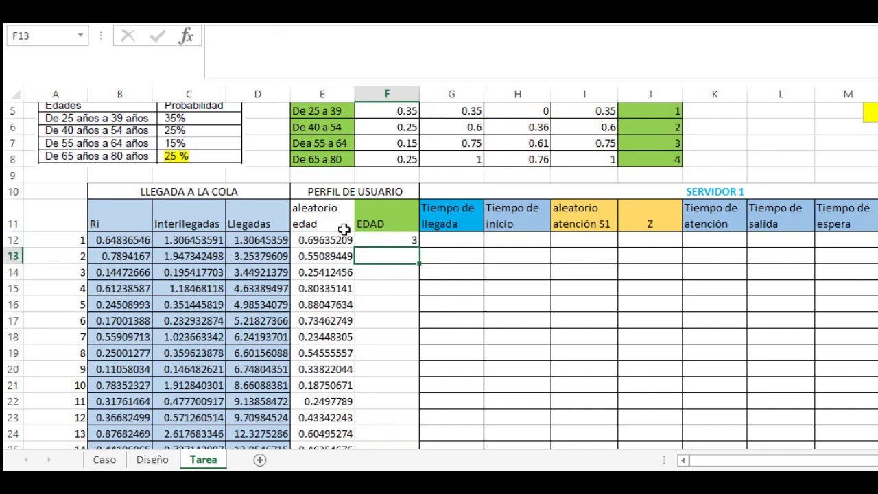
# - Fill the EDAD lookup formula from F12 down to customer 280 in F291
pyautogui.click(391, 240)
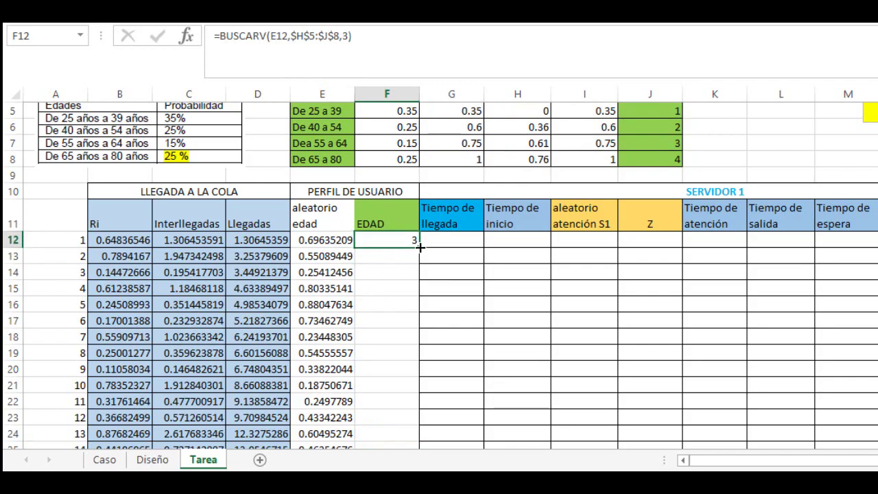
pyautogui.moveTo(419, 247); pyautogui.dragTo(386, 405)
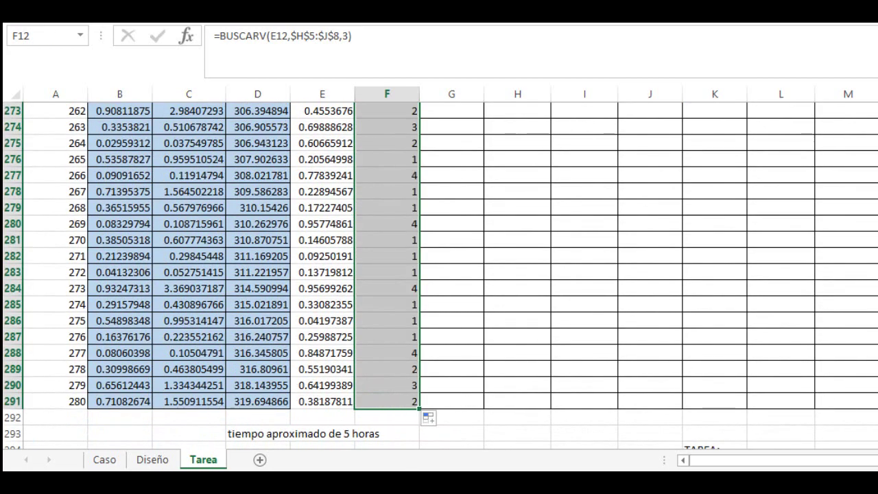
pyautogui.scroll(20, 439, 274)
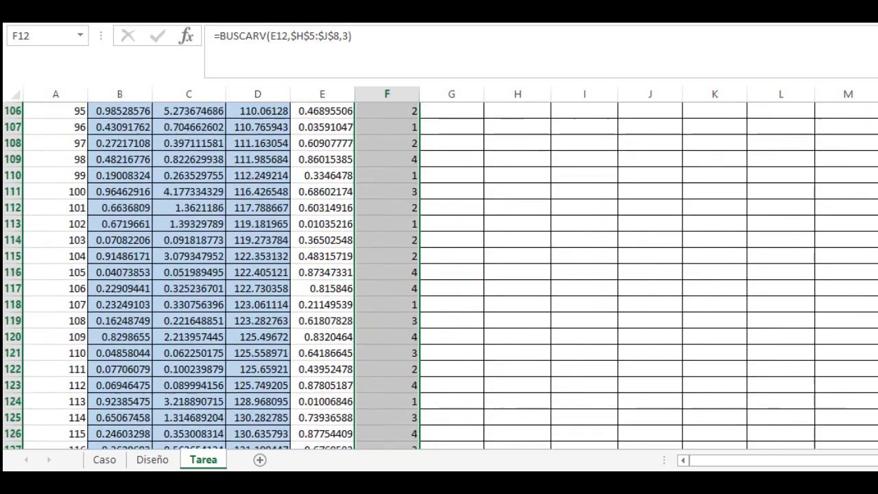
pyautogui.scroll(7, 439, 274)
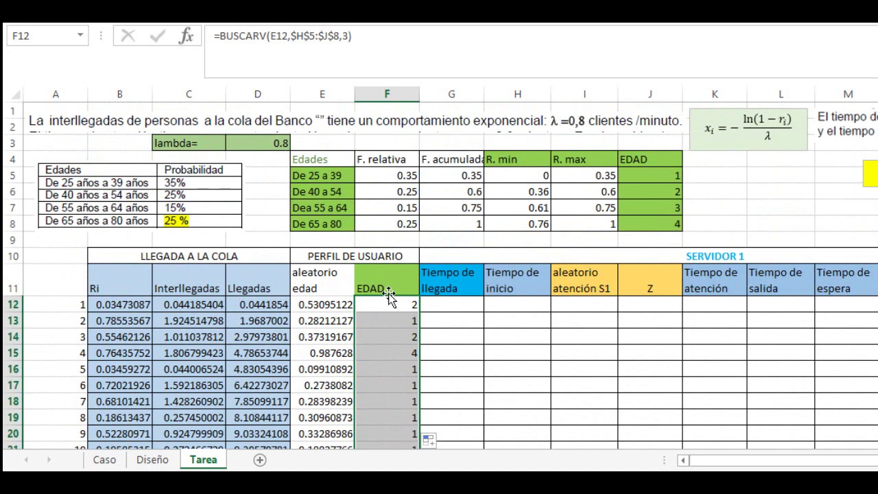
pyautogui.click(775, 208)
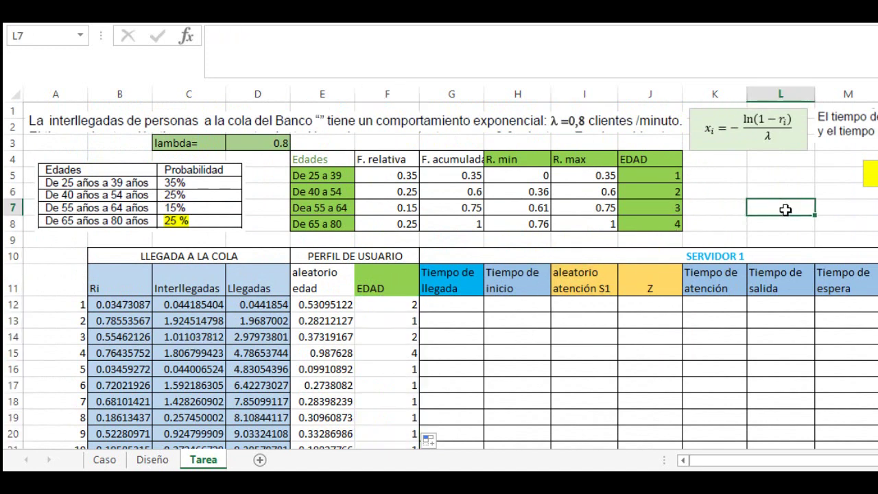
# - Enter Servidor 1's arrival time formula =SI(F12<3,D12," ") for the first customer in G12
pyautogui.click(457, 310)
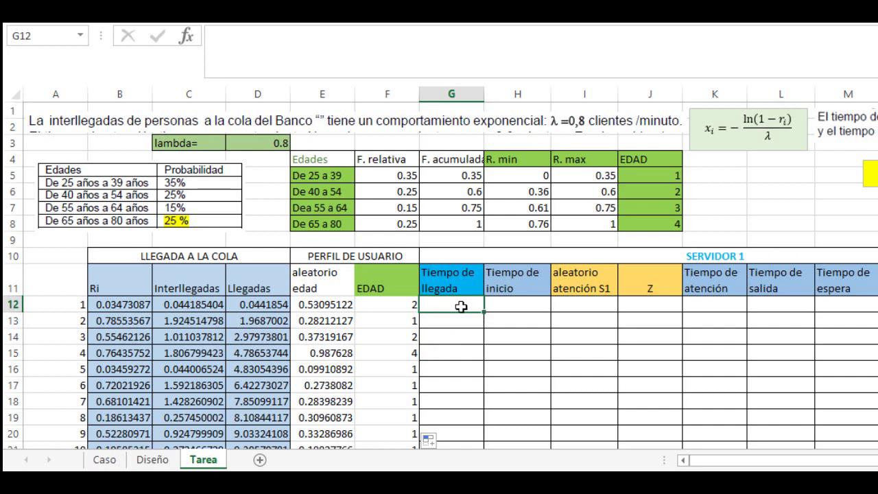
pyautogui.write('=s')
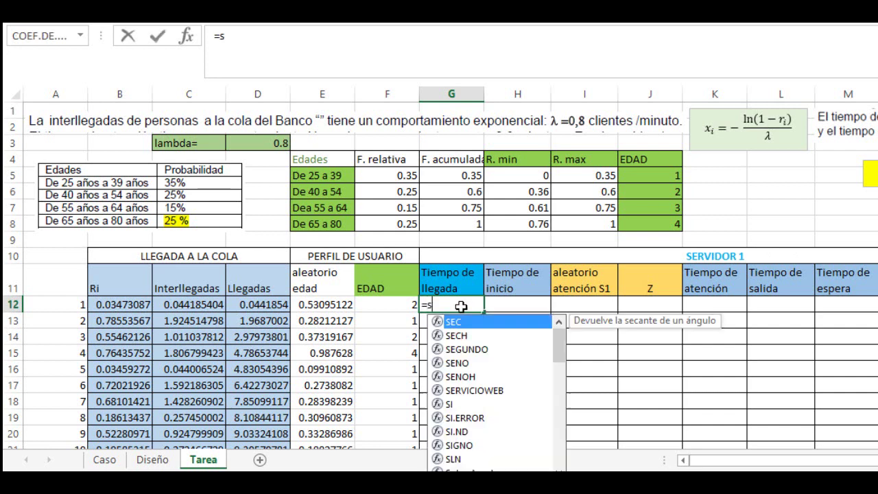
pyautogui.press('BackSpace')
pyautogui.write('SI')
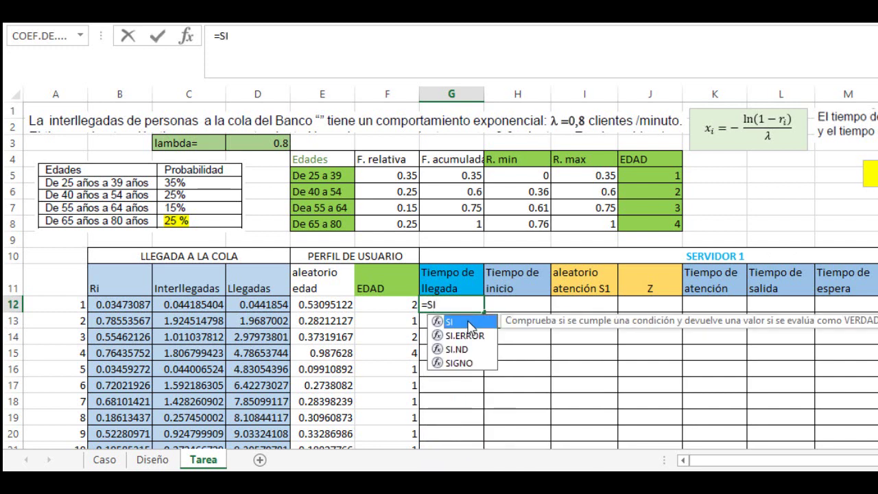
pyautogui.doubleClick(470, 322)
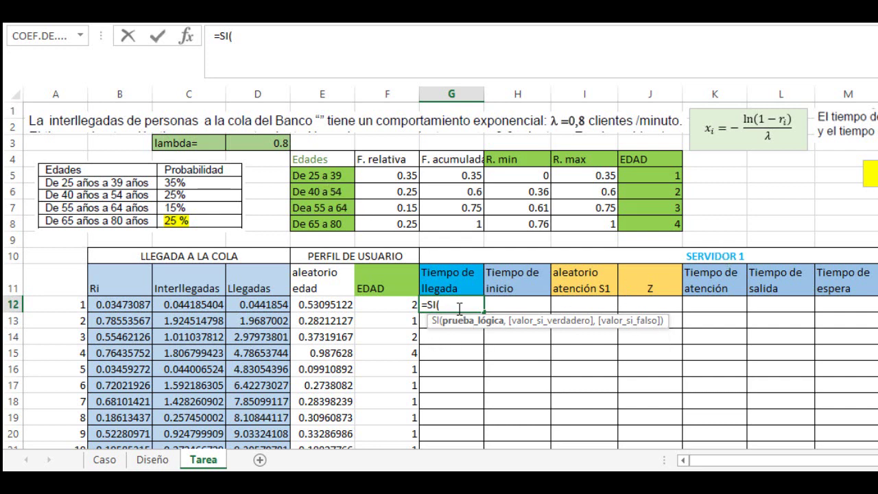
pyautogui.click(398, 306)
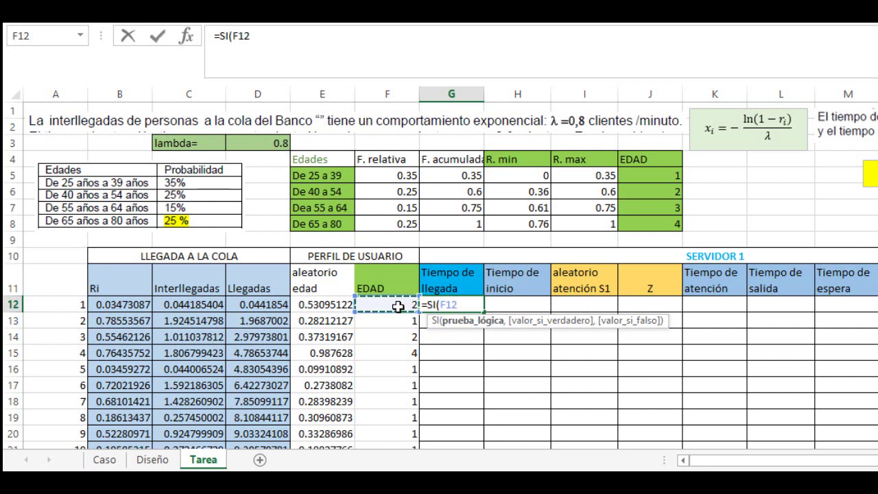
pyautogui.write('>')
pyautogui.press('BackSpace')
pyautogui.write('Z')
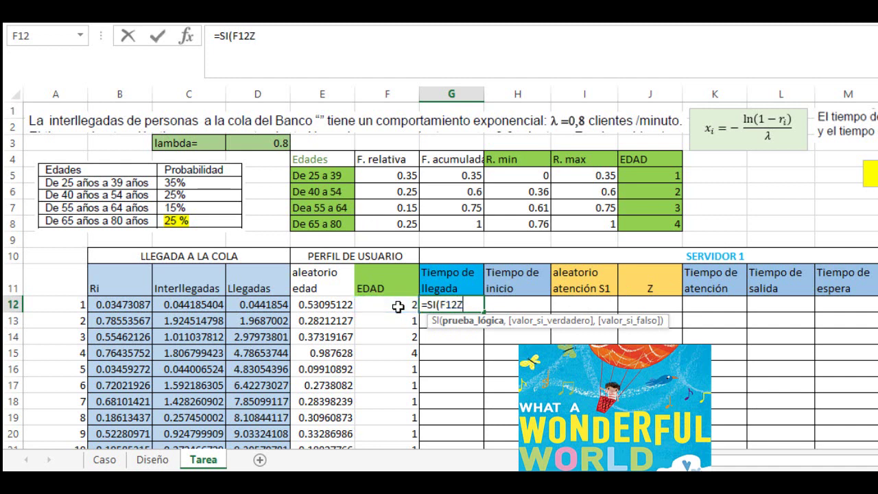
pyautogui.press('BackSpace')
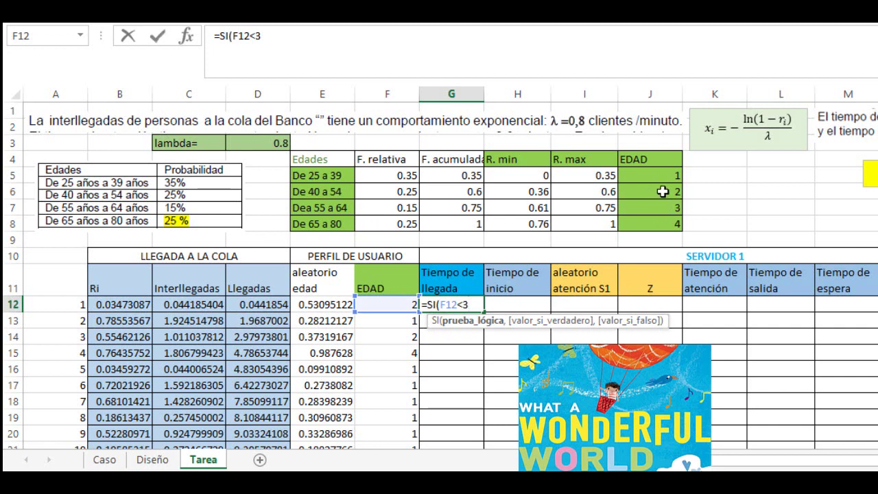
pyautogui.write(',')
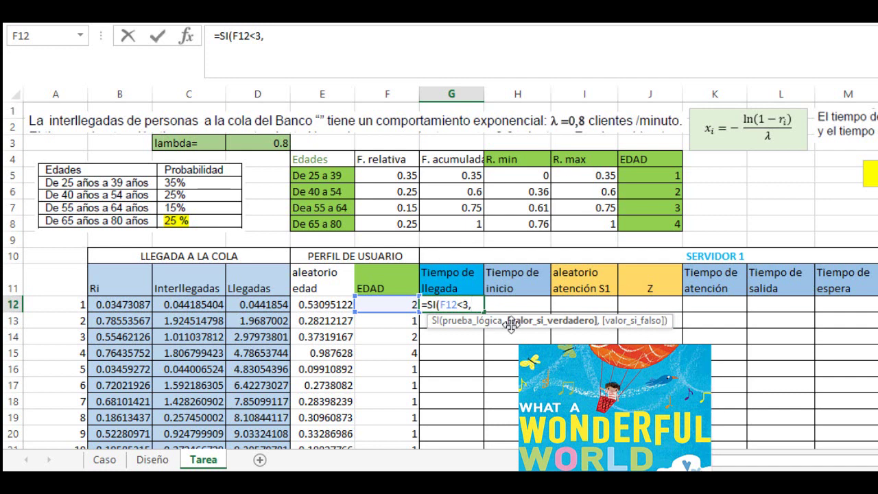
pyautogui.click(269, 306)
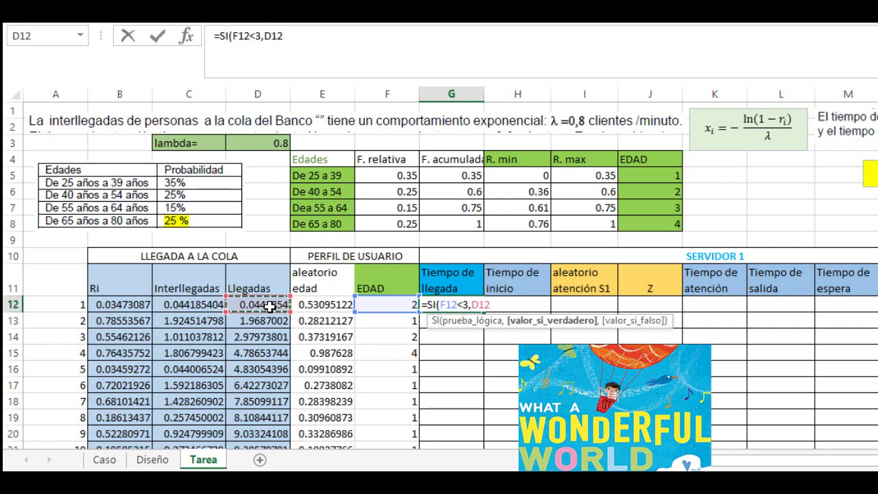
pyautogui.write(',')
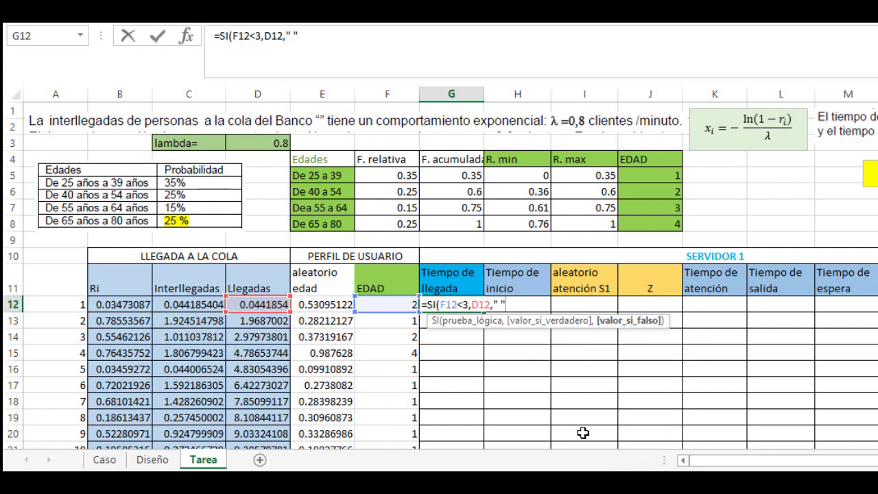
pyautogui.write(')')
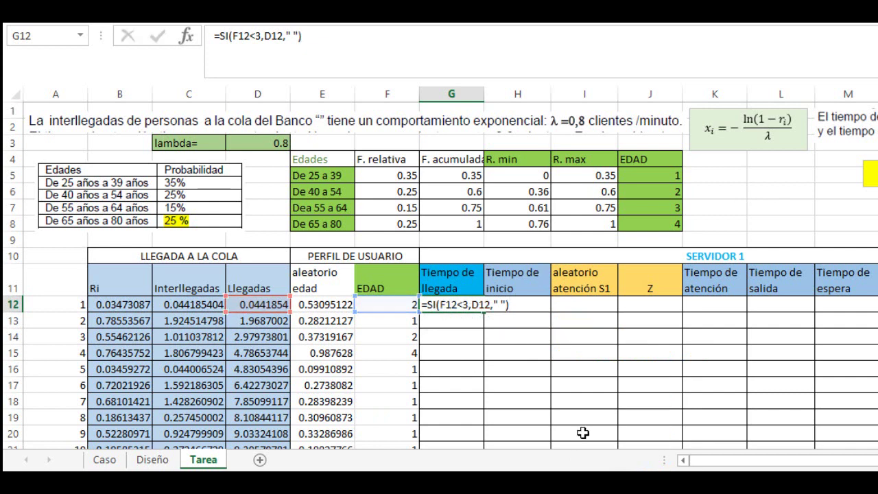
pyautogui.press('Return')
# - Fill Servidor 1's arrival time formula from G12 down to customer 280 in G291
pyautogui.click(471, 306)
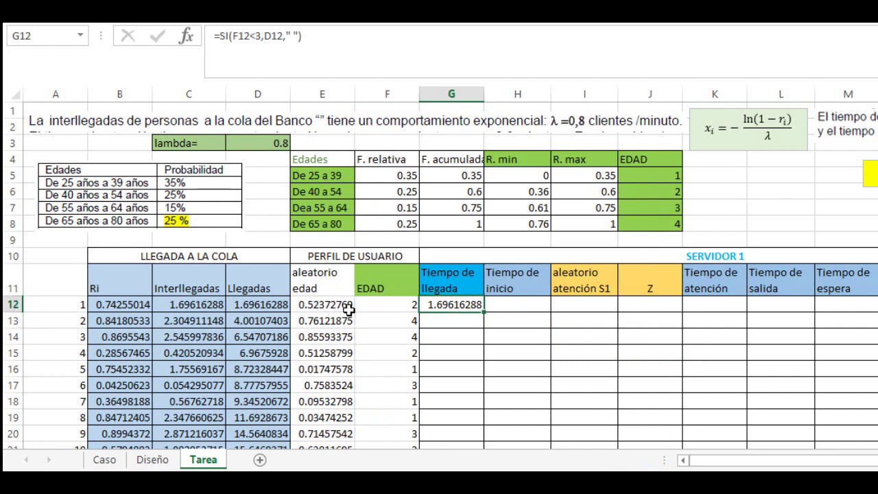
pyautogui.click(393, 306)
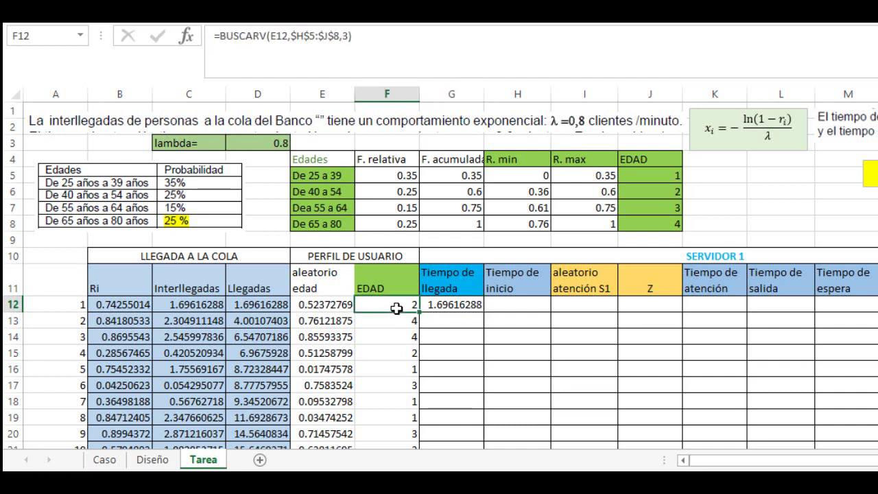
pyautogui.click(446, 308)
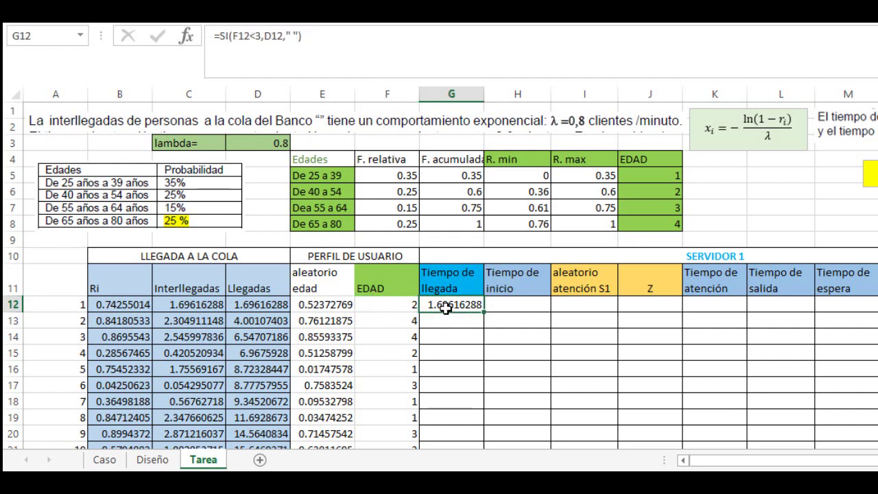
pyautogui.click(264, 310)
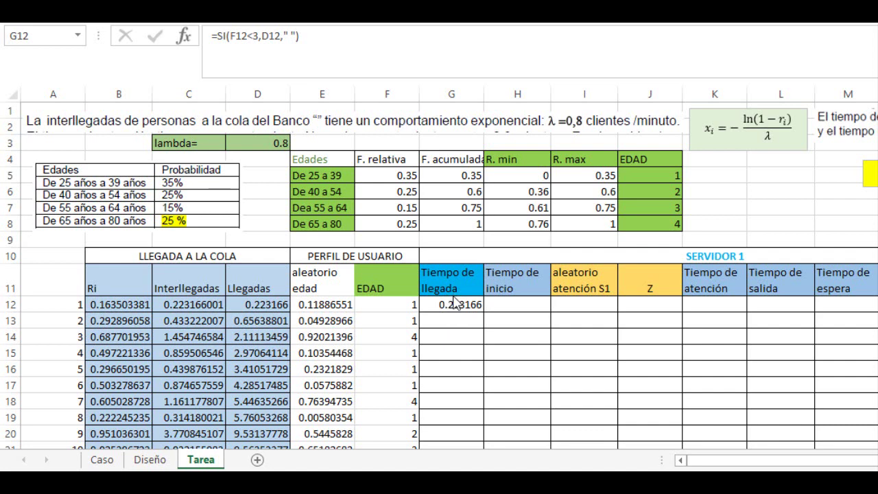
pyautogui.click(454, 307)
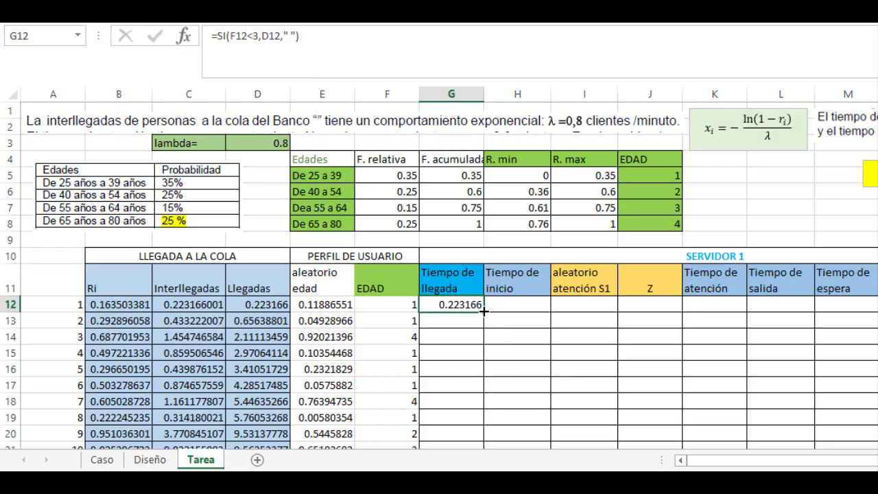
pyautogui.moveTo(483, 311); pyautogui.dragTo(461, 333)
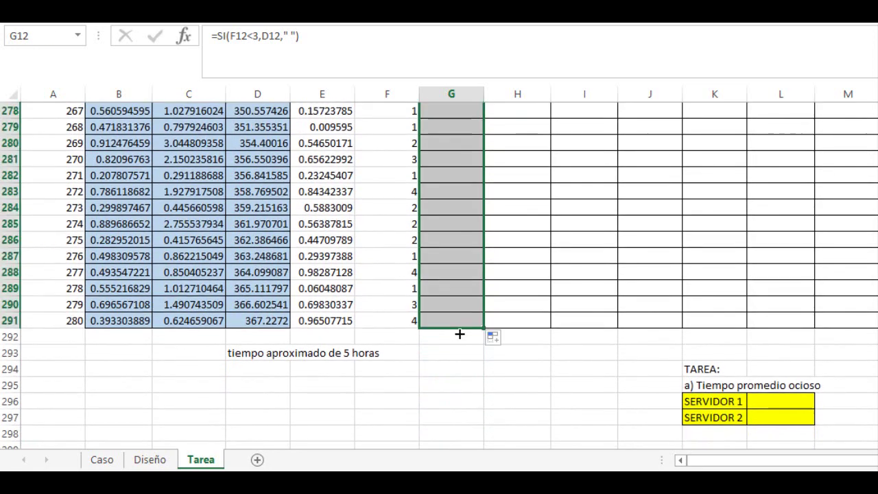
pyautogui.doubleClick(468, 329)
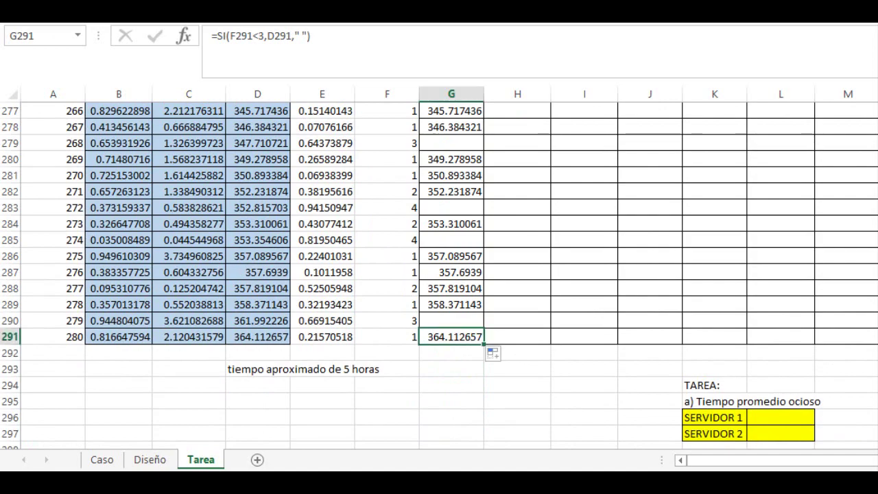
# - Enter Servidor 2's arrival time formula =SI(F12>2,D12," ") for the first customer in P12
pyautogui.scroll(20, 836, 158)
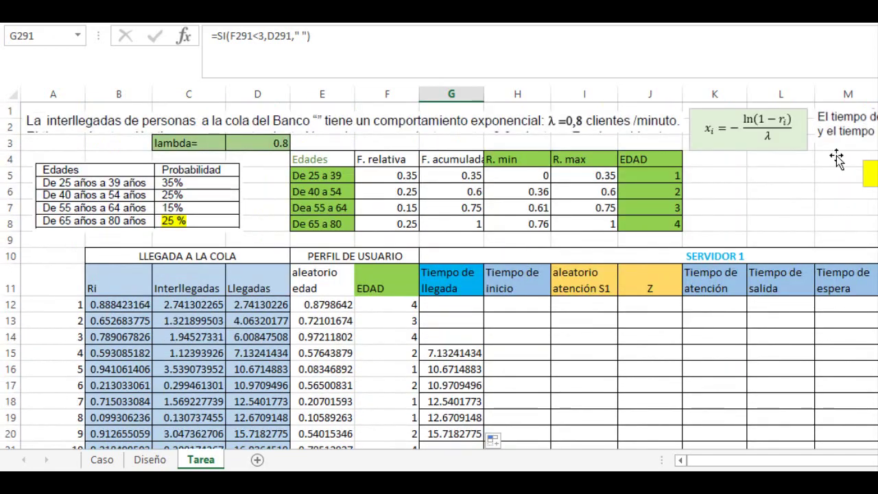
pyautogui.click(690, 258)
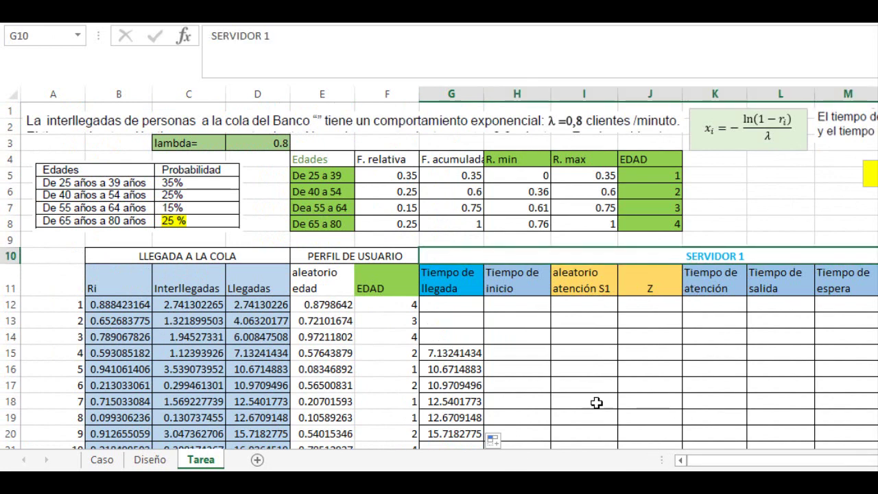
pyautogui.moveTo(734, 461); pyautogui.dragTo(849, 462)
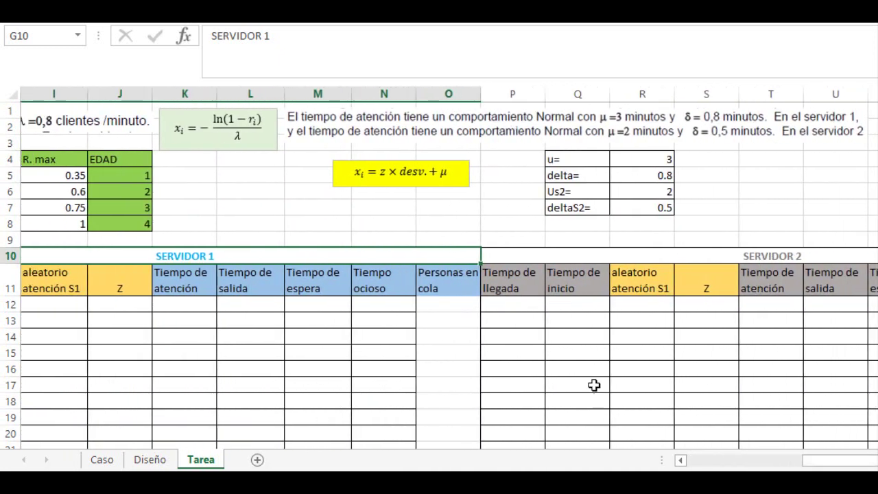
pyautogui.click(495, 307)
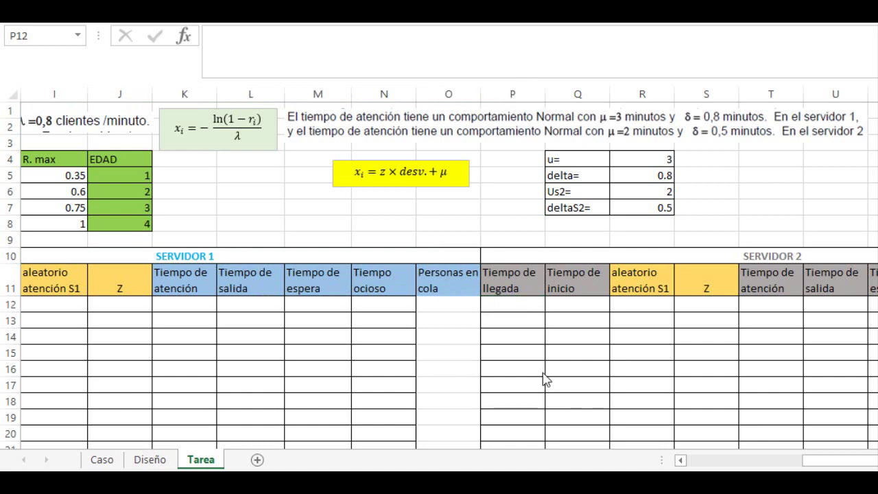
pyautogui.click(507, 306)
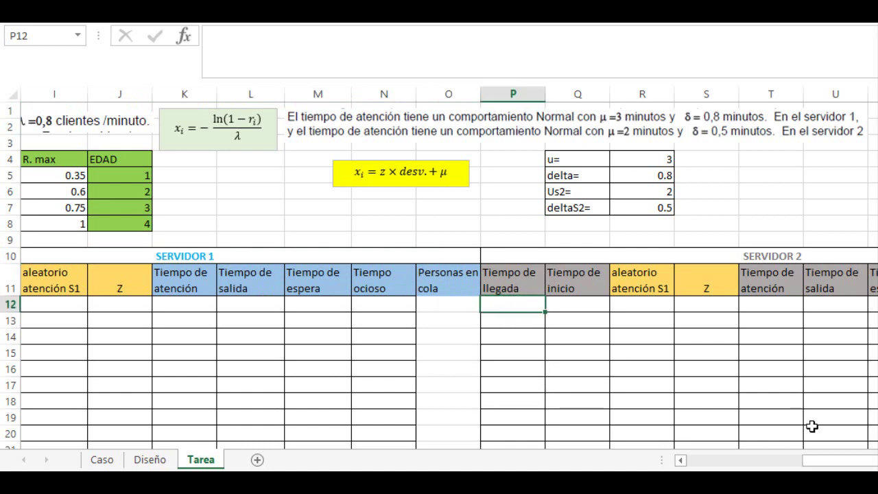
pyautogui.moveTo(825, 465); pyautogui.dragTo(743, 466)
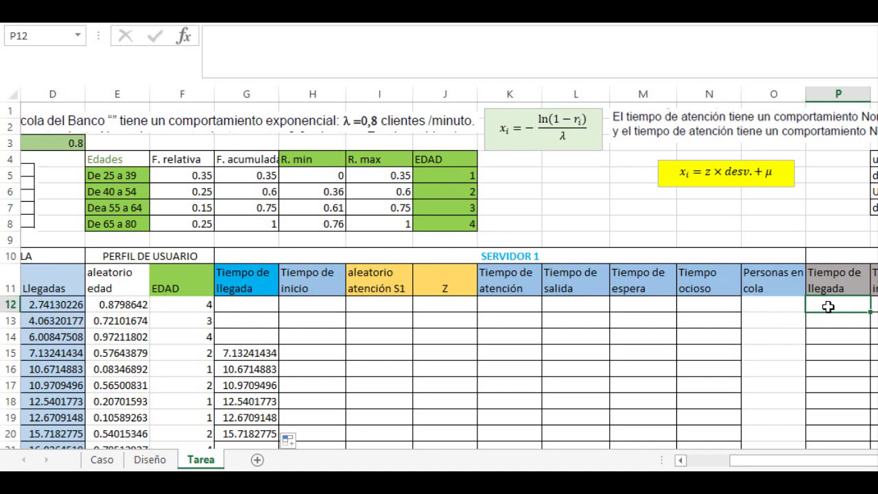
pyautogui.write('=SI')
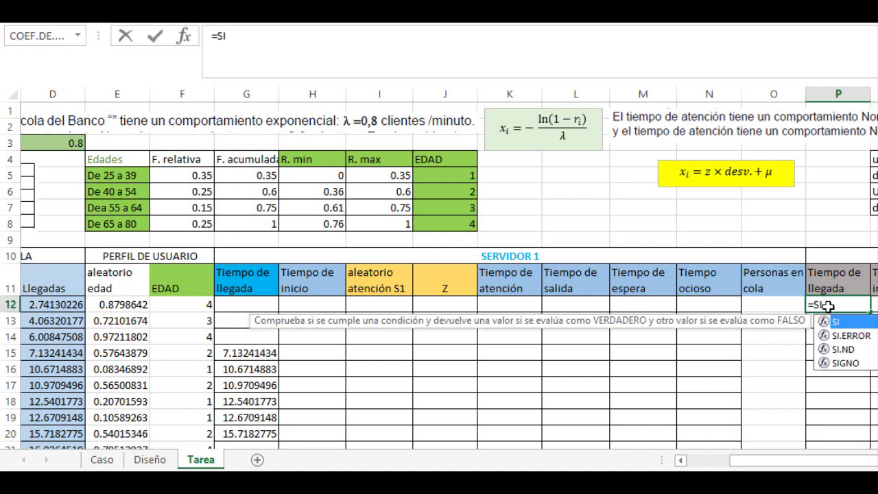
pyautogui.write('(')
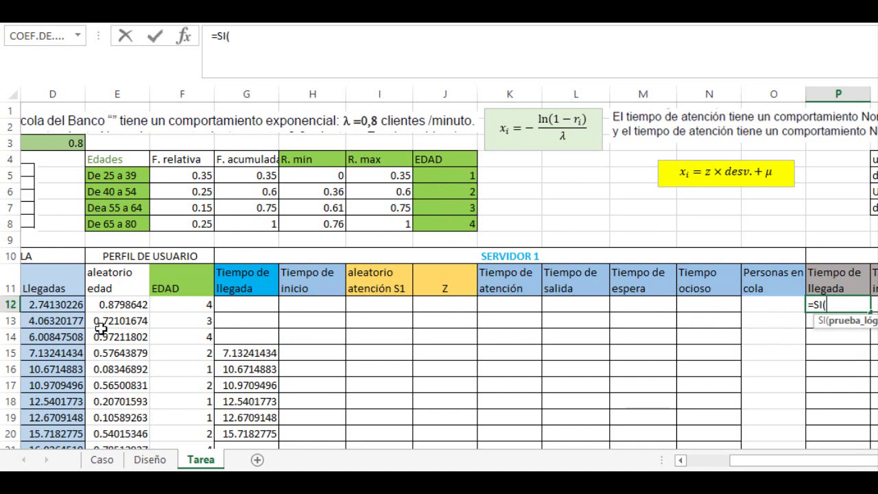
pyautogui.click(184, 304)
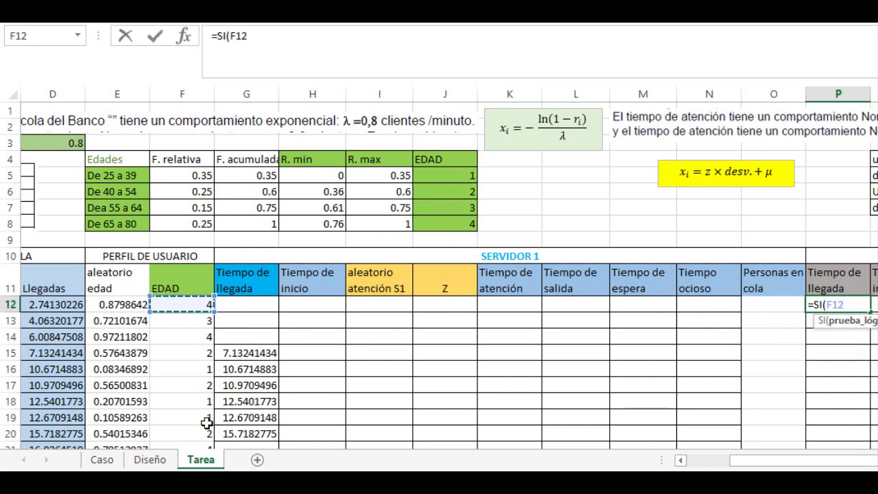
pyautogui.write('>2')
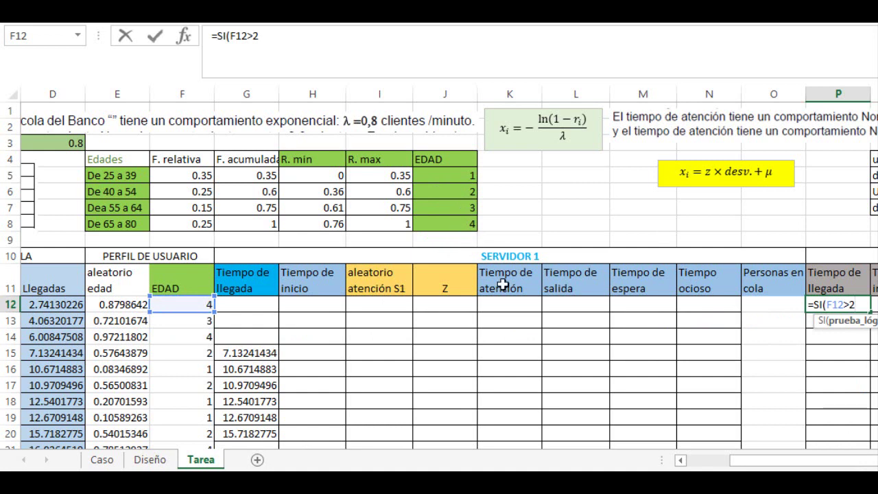
pyautogui.write(',')
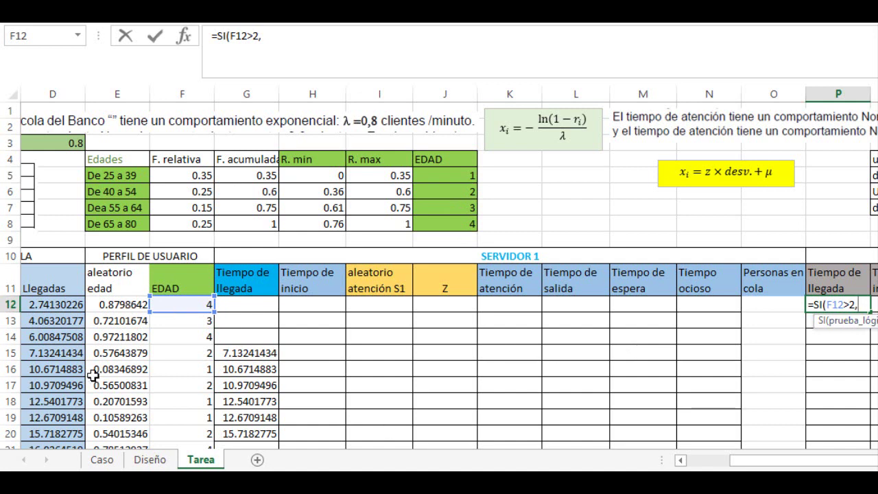
pyautogui.click(52, 305)
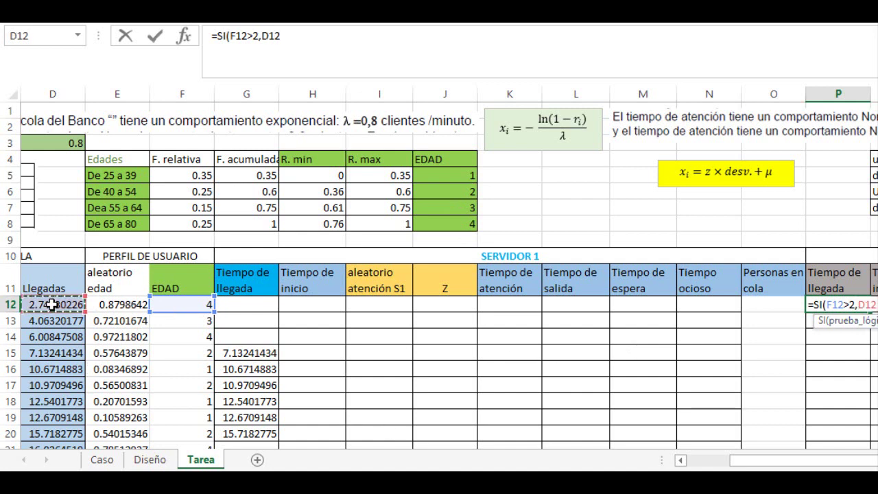
pyautogui.write(',')
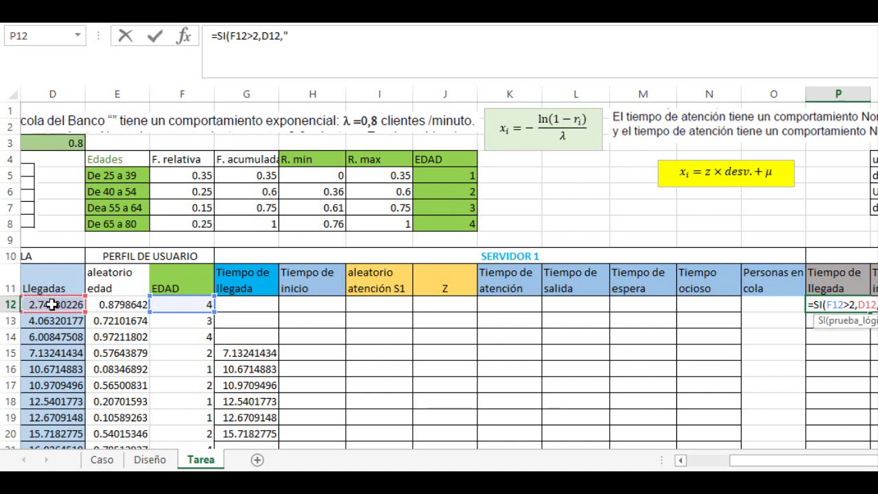
pyautogui.write('" ")')
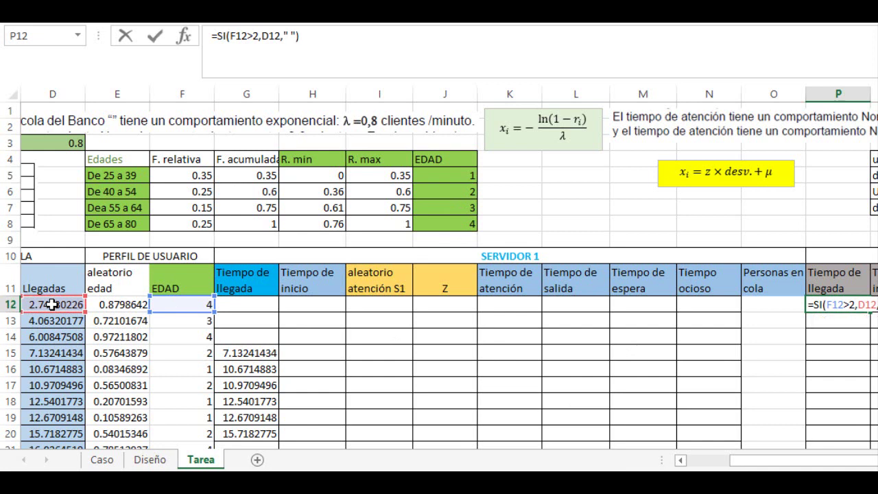
pyautogui.press('Return')
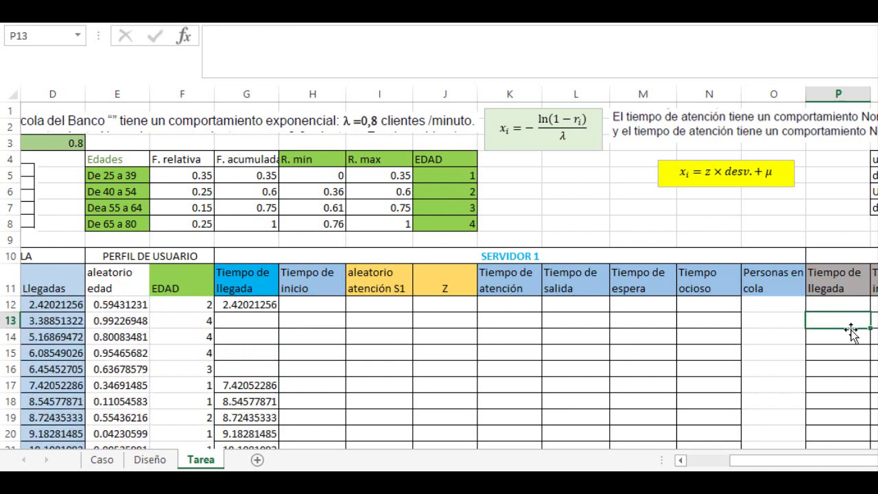
# - Fill Servidor 2's arrival time formula from P12 down the column through the remaining customer rows
pyautogui.click(832, 302)
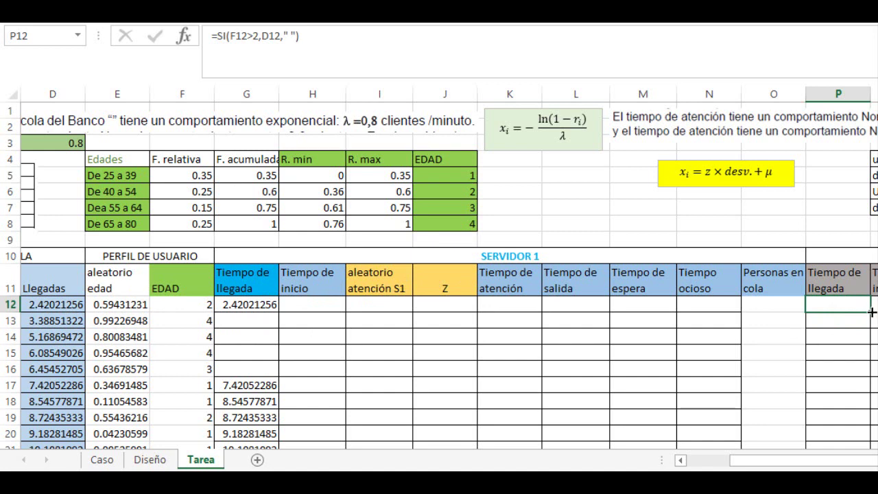
pyautogui.moveTo(829, 313); pyautogui.dragTo(834, 321)
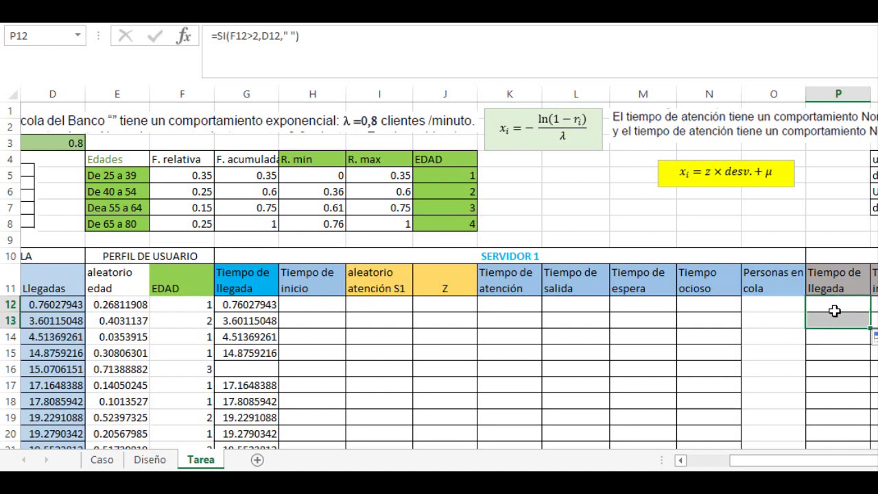
pyautogui.click(847, 308)
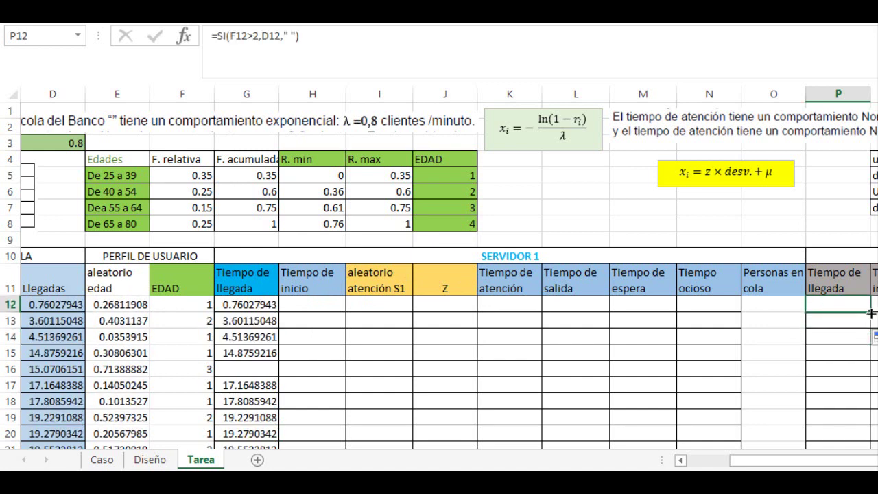
pyautogui.moveTo(870, 313); pyautogui.dragTo(840, 411)
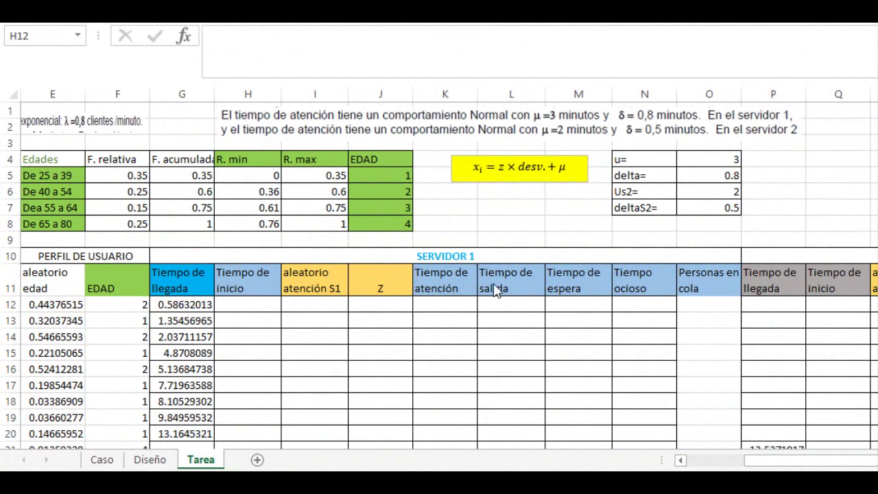
# - Enter Servidor 1's start time for the first customer in H12 as =G12
pyautogui.click(165, 305)
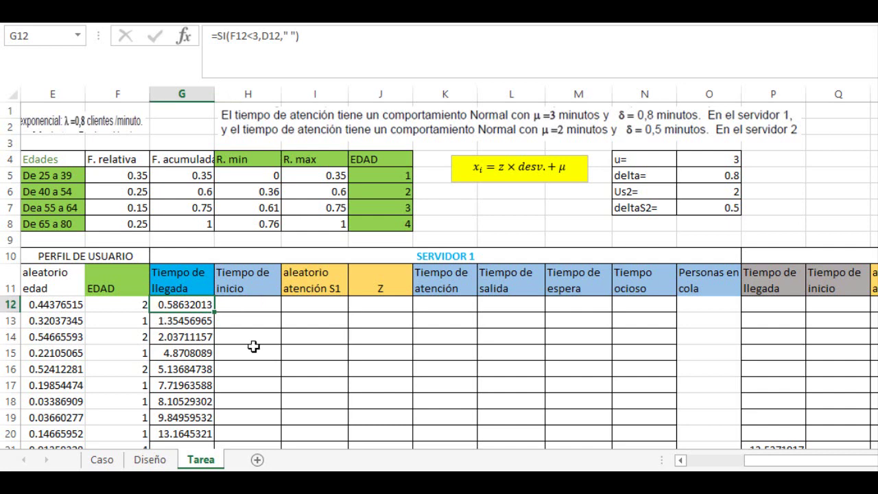
pyautogui.press('Right')
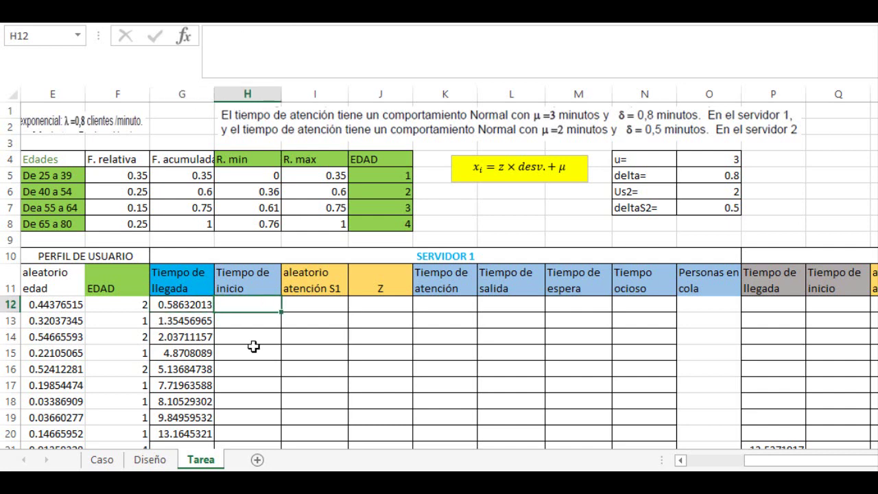
pyautogui.write('=')
pyautogui.click(191, 310)
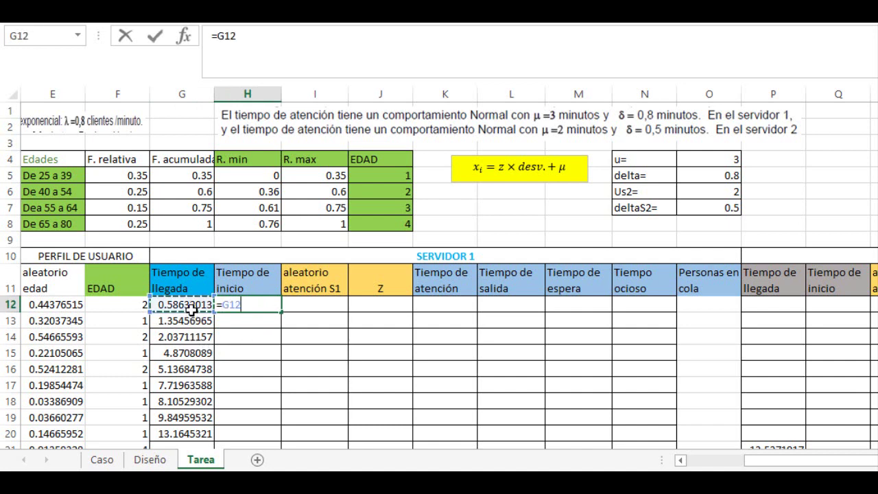
pyautogui.press('Return')
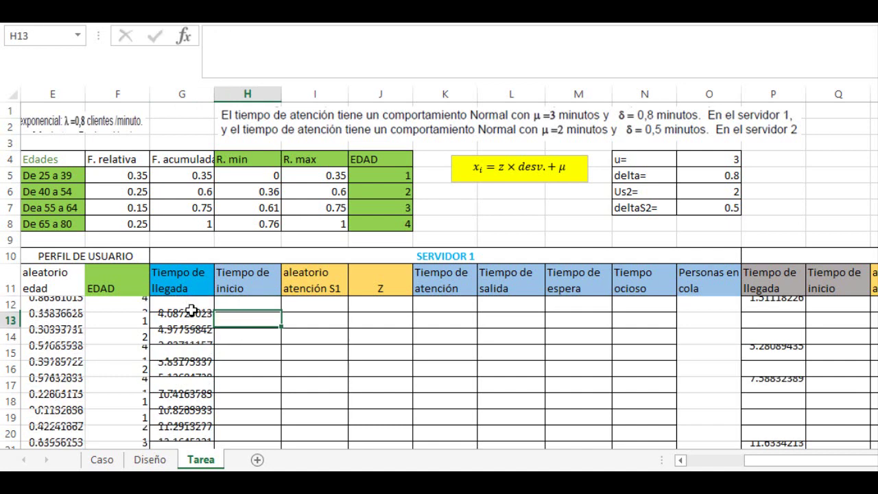
pyautogui.click(250, 306)
# - Enter Servidor 1's random attention number formula =SI(F12<3,ALEATORIO()," ") for the first customer in I12
pyautogui.click(321, 305)
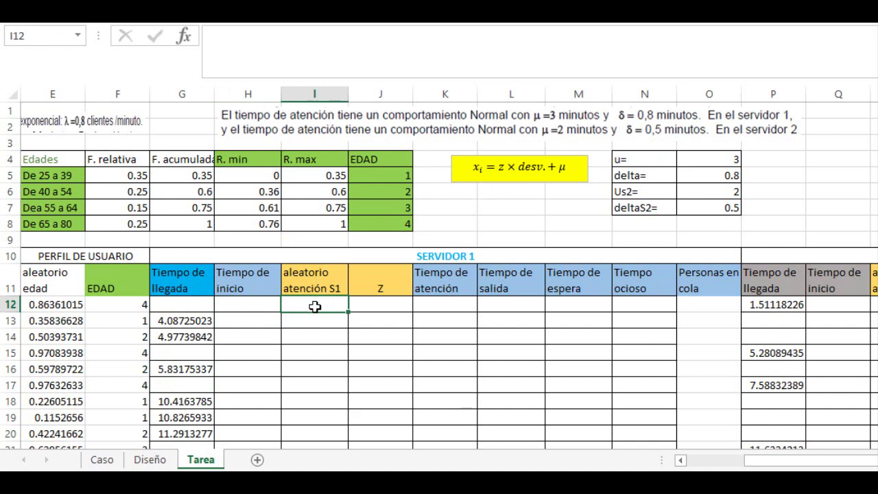
pyautogui.write('=')
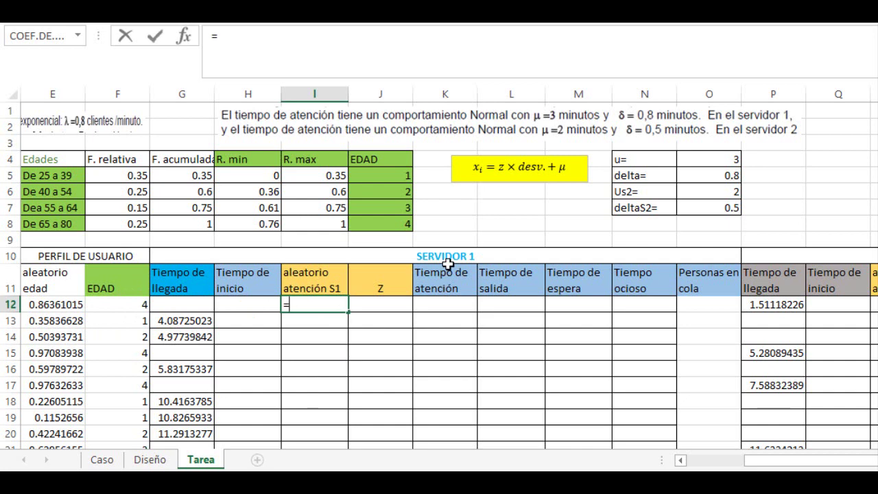
pyautogui.write('si')
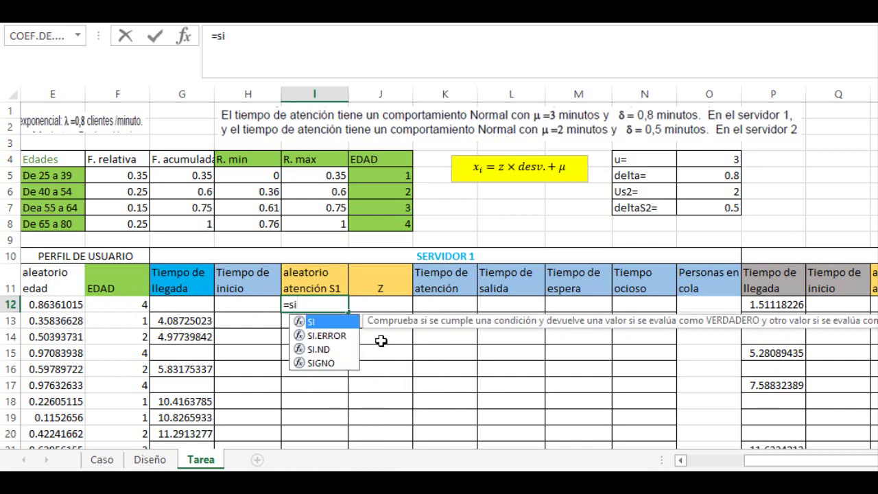
pyautogui.doubleClick(347, 321)
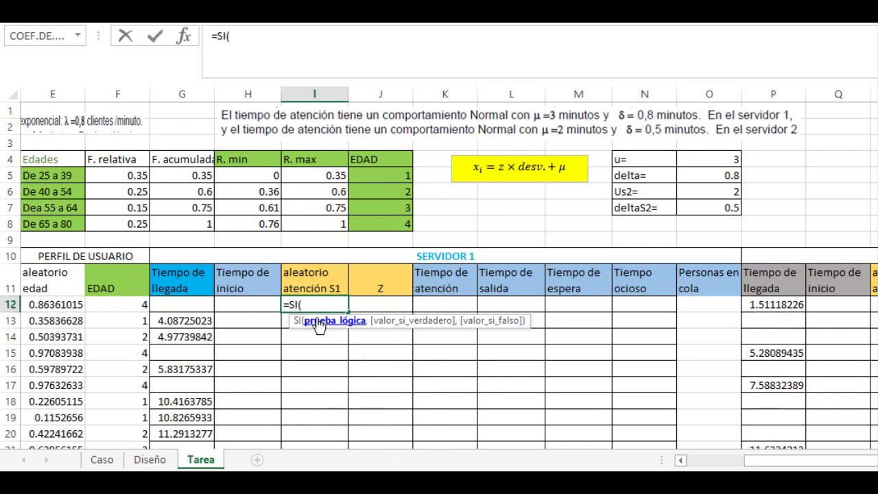
pyautogui.click(114, 306)
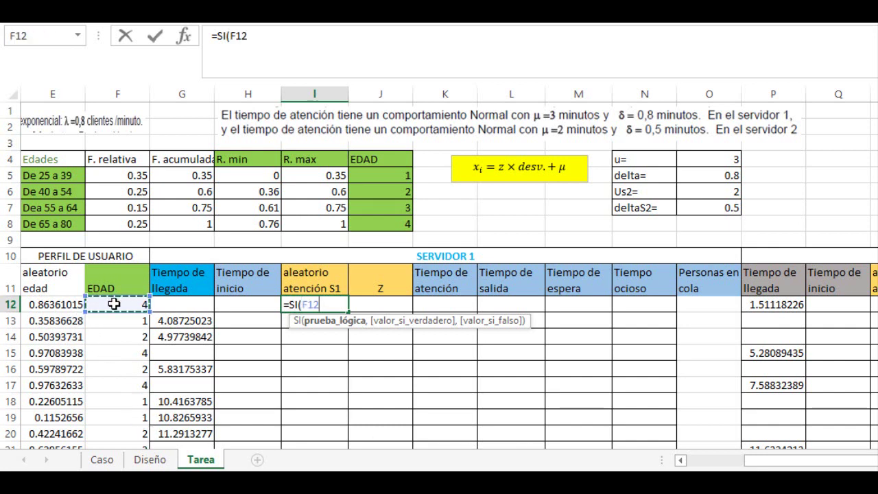
pyautogui.write('<')
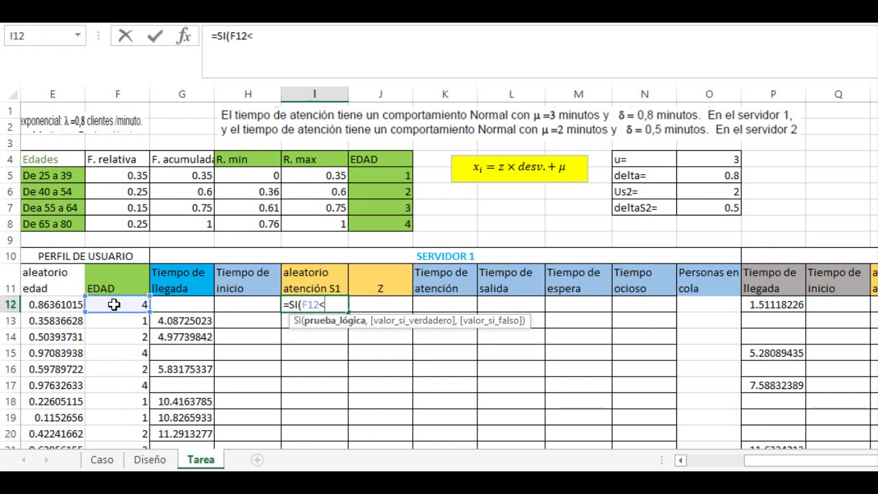
pyautogui.write('3,')
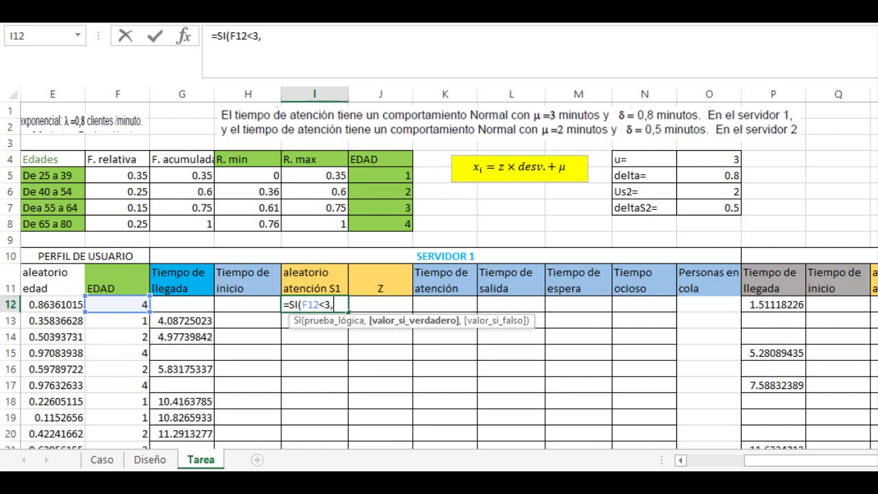
pyautogui.write('ALEA')
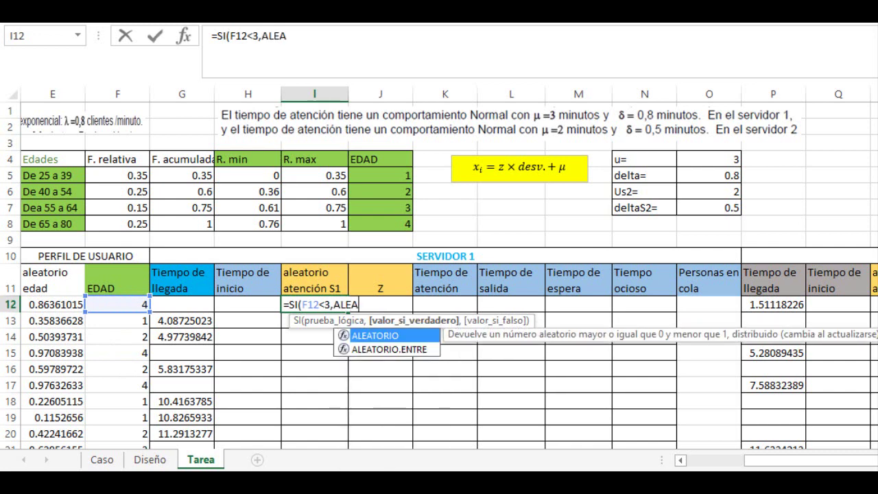
pyautogui.write('TORIO')
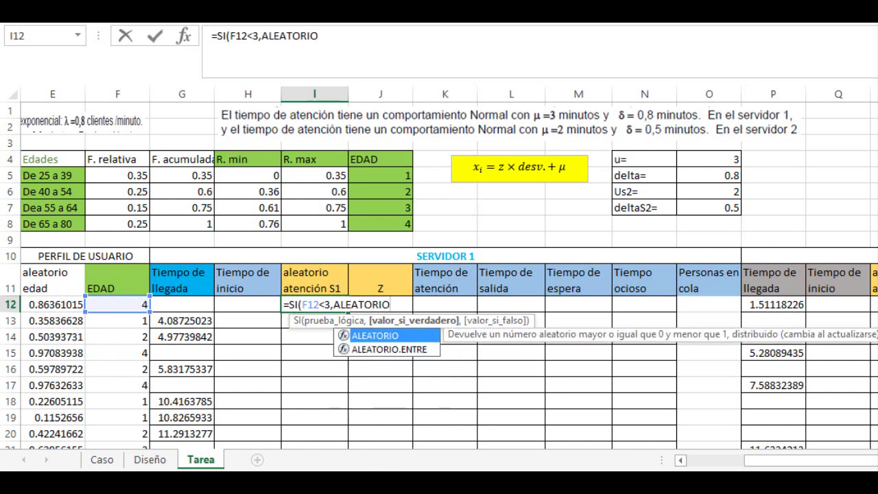
pyautogui.doubleClick(397, 336)
pyautogui.write(')')
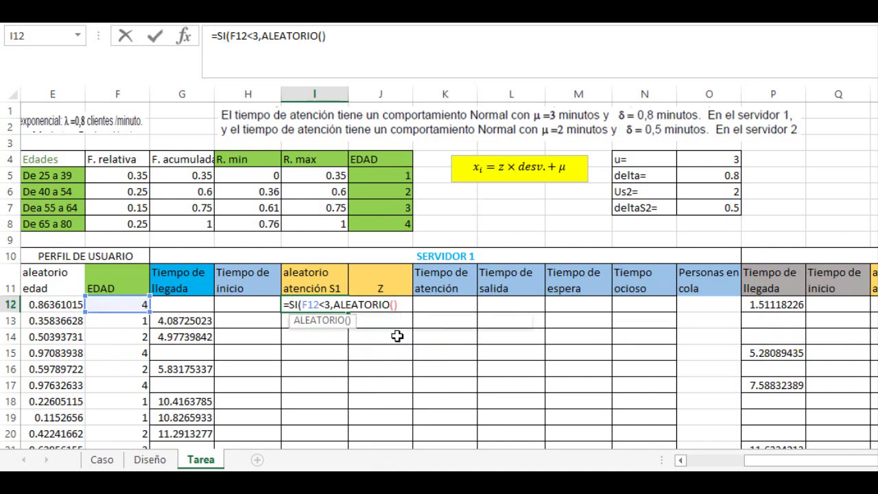
pyautogui.write(',')
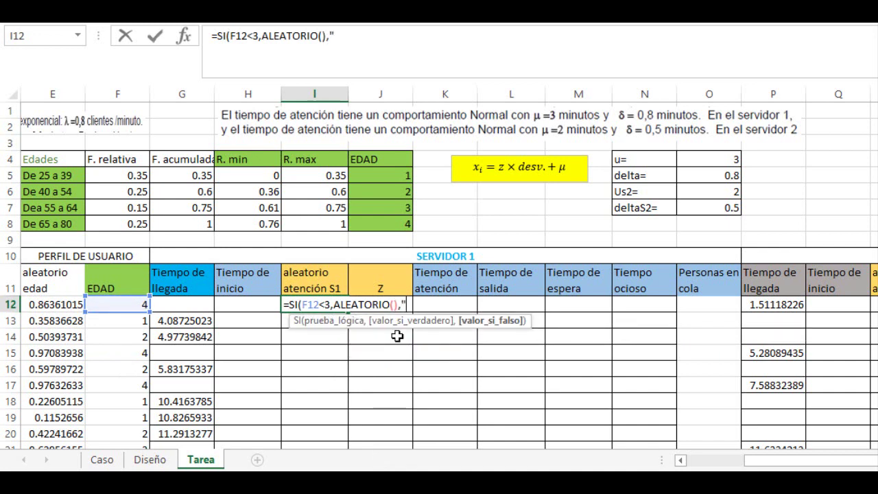
pyautogui.press('Tab')
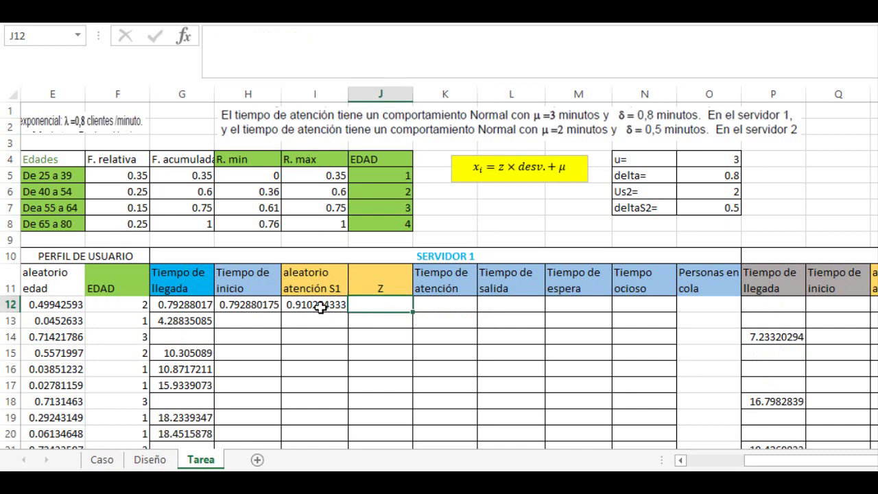
pyautogui.click(317, 308)
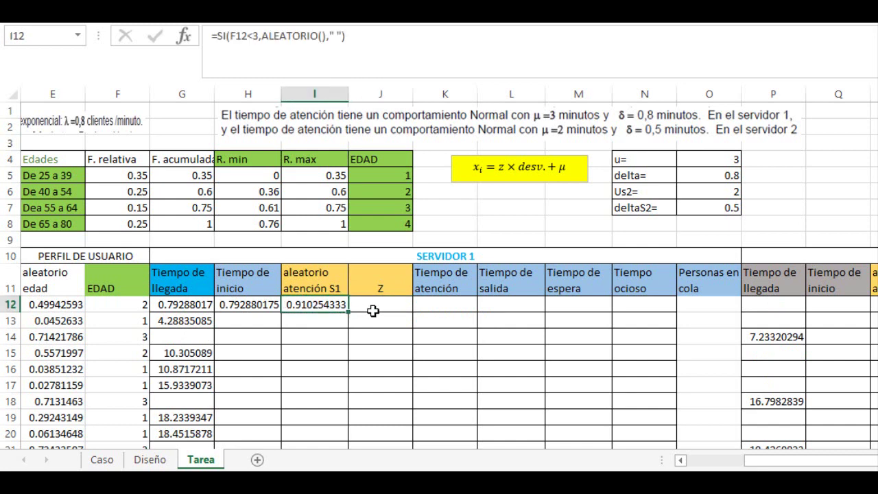
# - Enter Servidor 1's Z formula for the first customer in J12, using SI to return DISTR.NORM.ESTAND.INV(I12) when F12<3
pyautogui.click(369, 310)
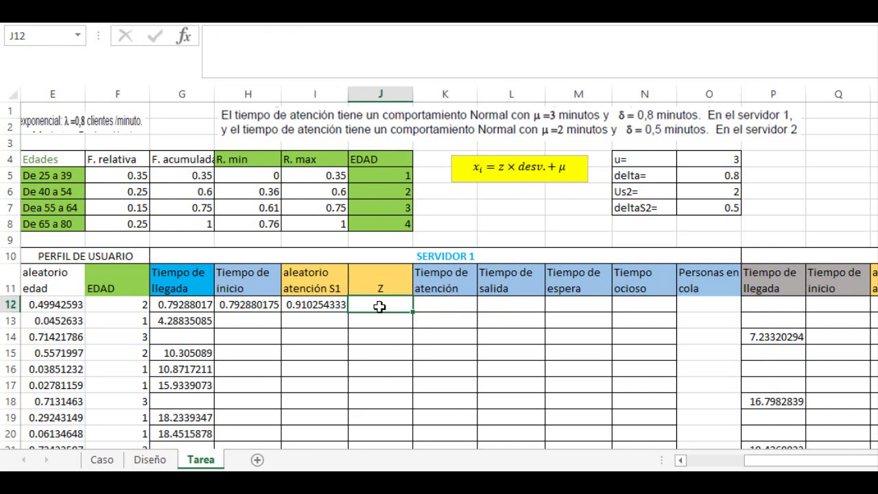
pyautogui.write('=SI')
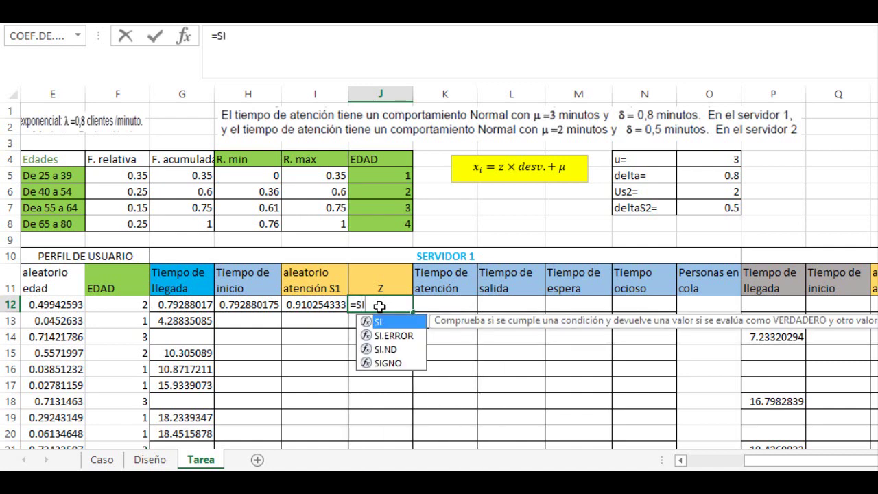
pyautogui.write('(')
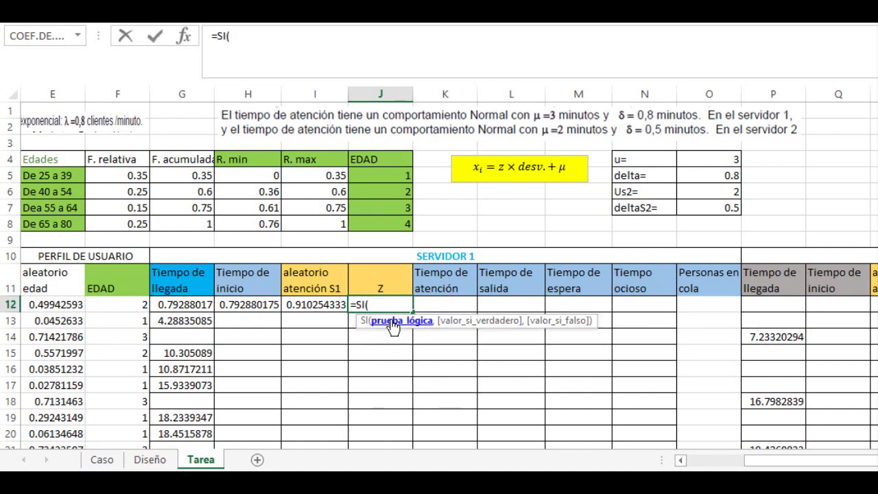
pyautogui.click(104, 302)
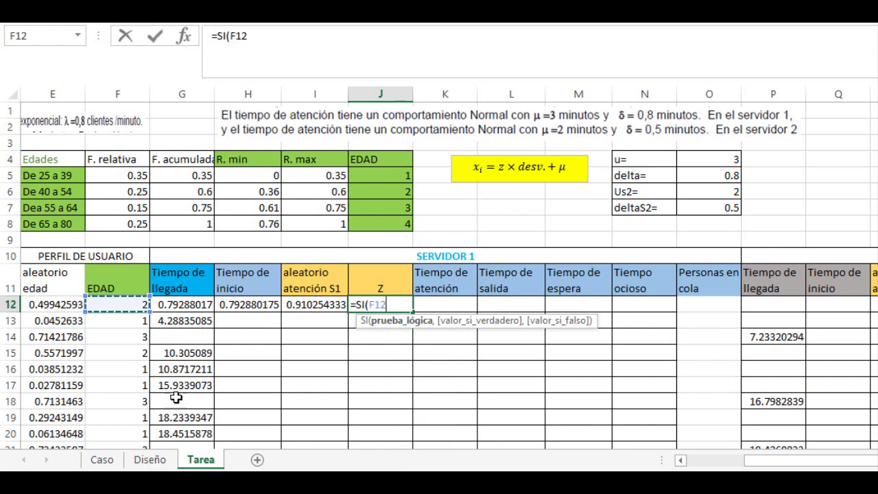
pyautogui.write('<')
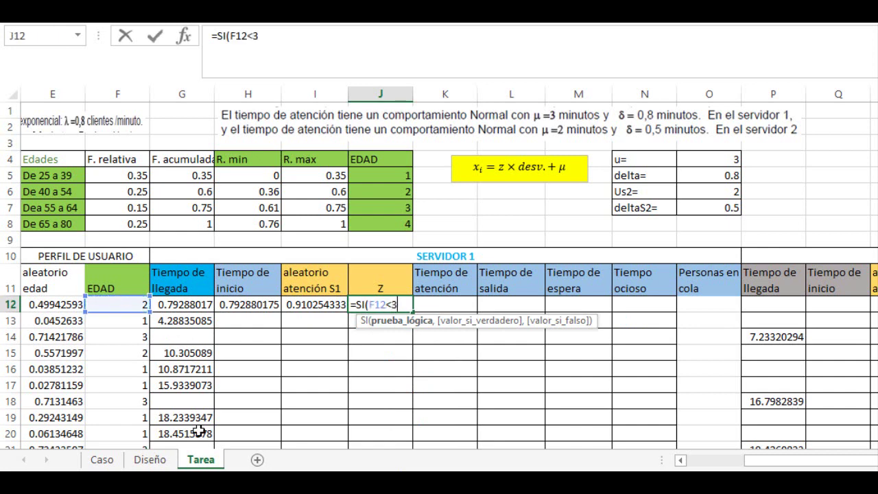
pyautogui.write('3,')
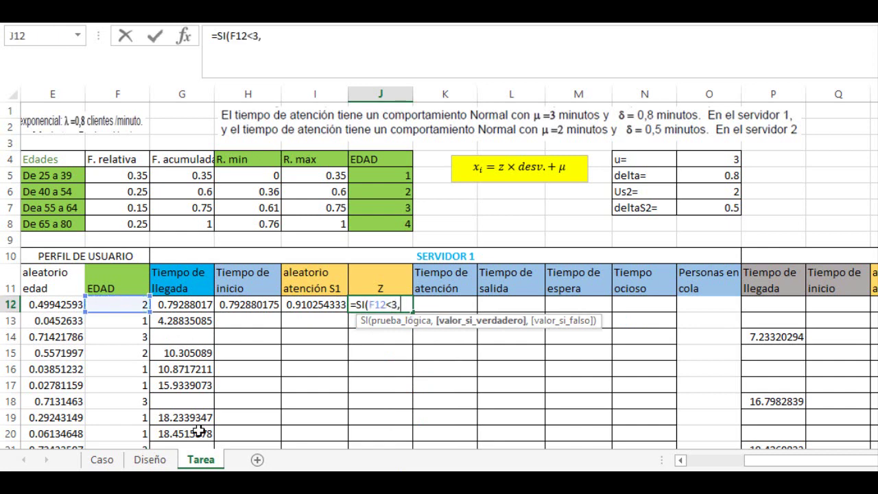
pyautogui.write('D')
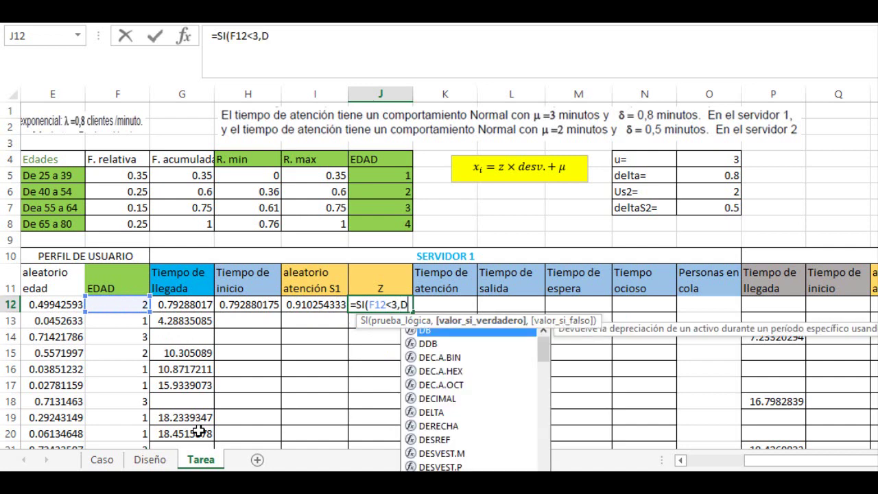
pyautogui.write('IS')
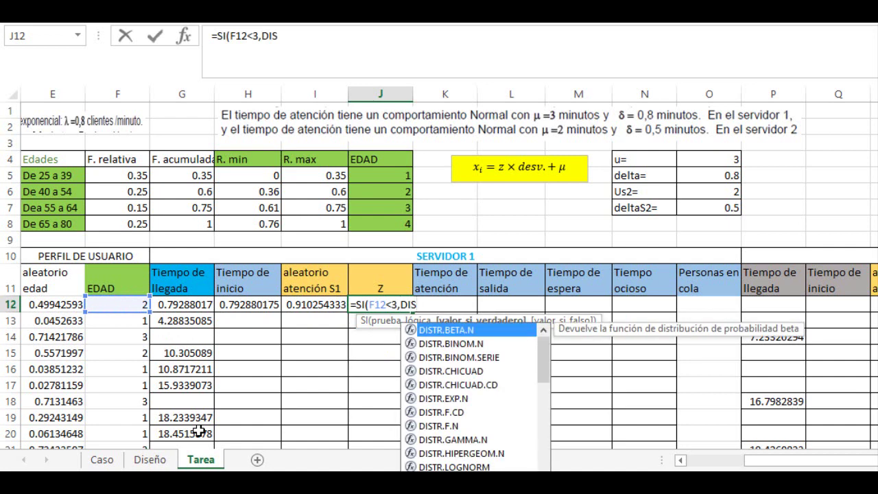
pyautogui.write('T')
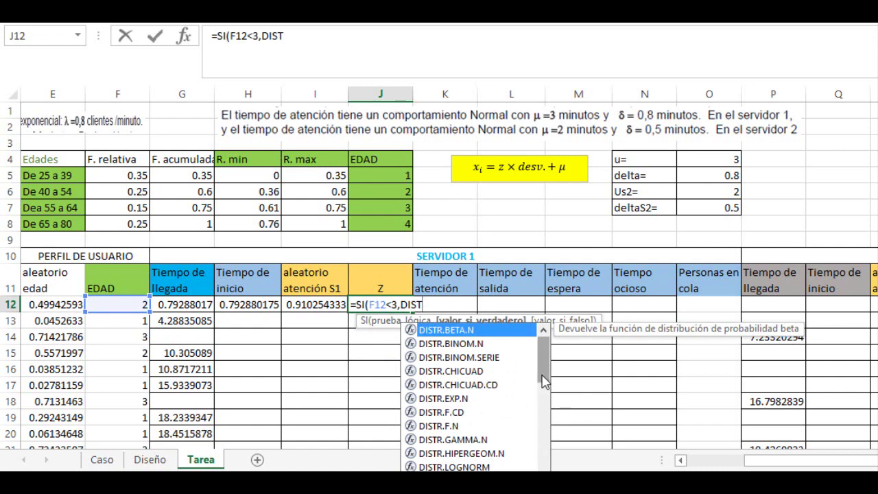
pyautogui.moveTo(545, 381); pyautogui.dragTo(543, 446)
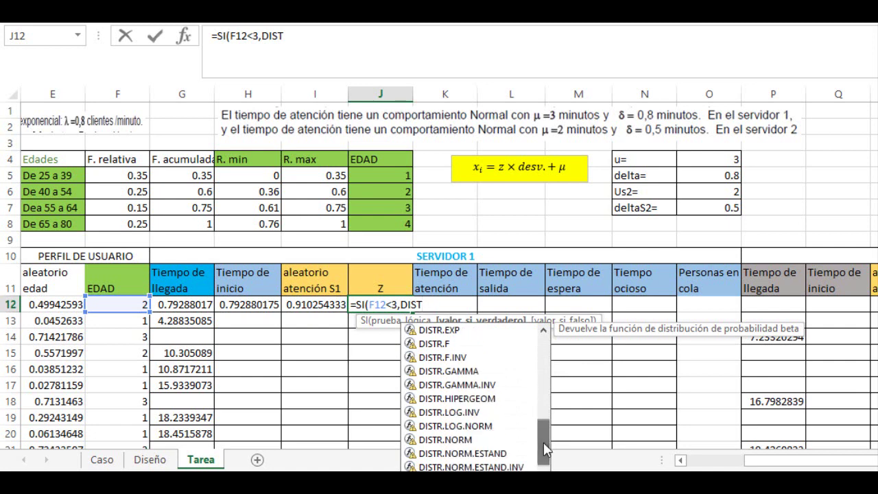
pyautogui.click(507, 467)
pyautogui.doubleClick(509, 467)
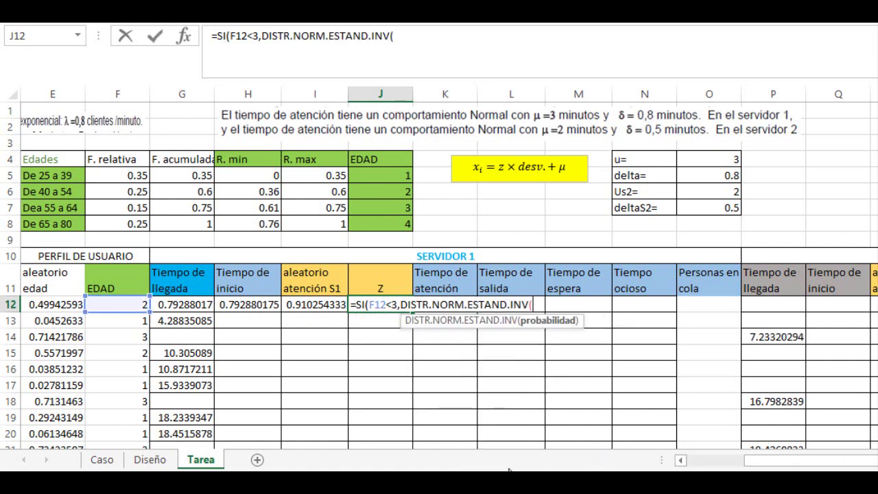
pyautogui.click(321, 304)
pyautogui.write(')')
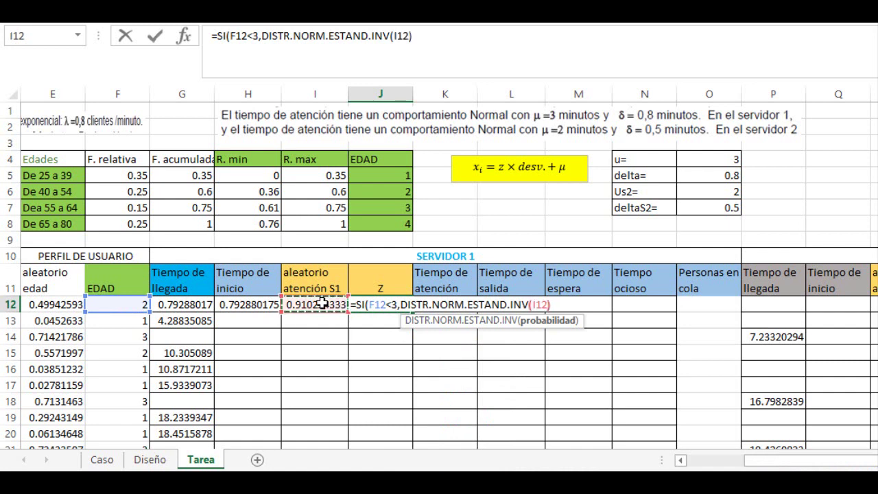
pyautogui.write(',')
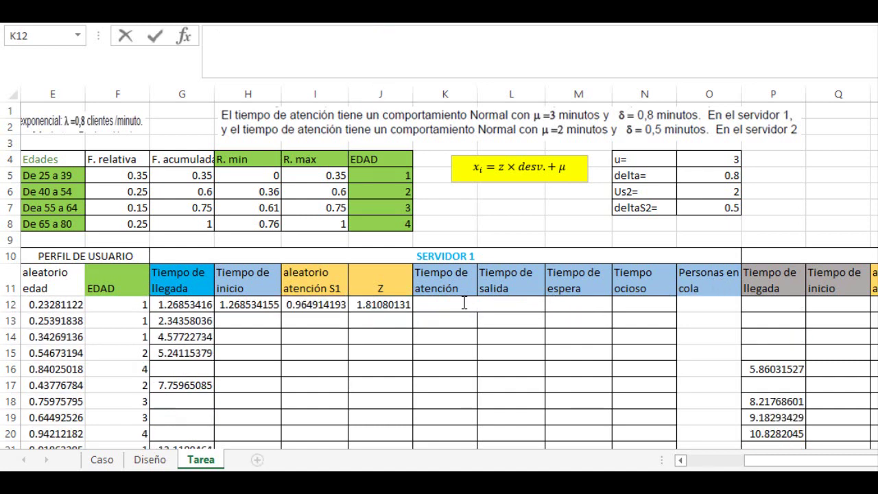
# - Build Servidor 1's attention time formula for the first customer in K12 as =SI(F12<3,J12*O5+O4, leaving it open for editing
pyautogui.click(461, 306)
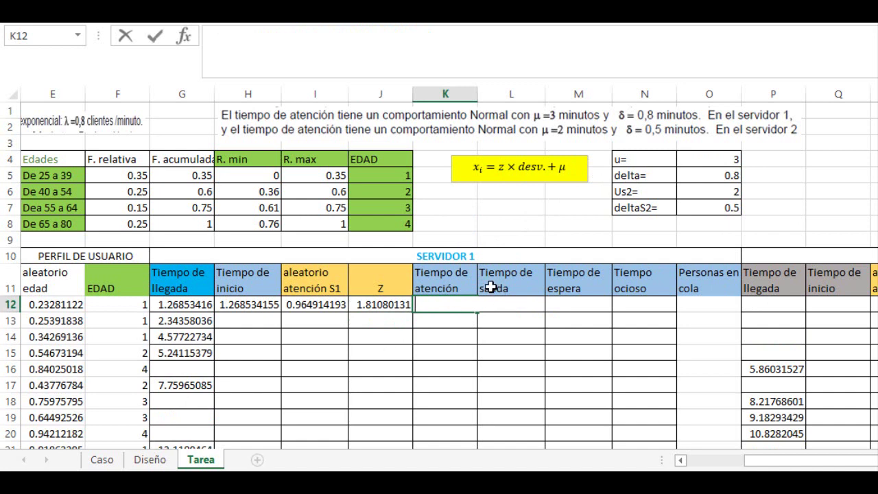
pyautogui.write('=SI')
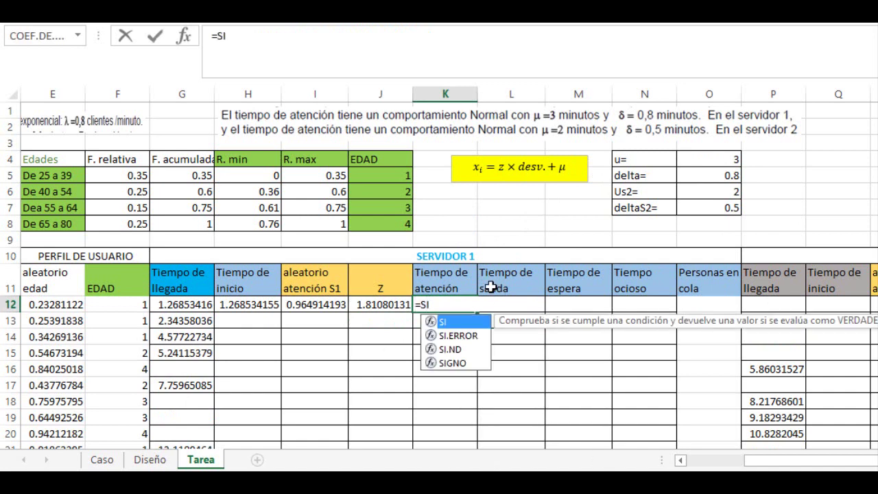
pyautogui.write('(')
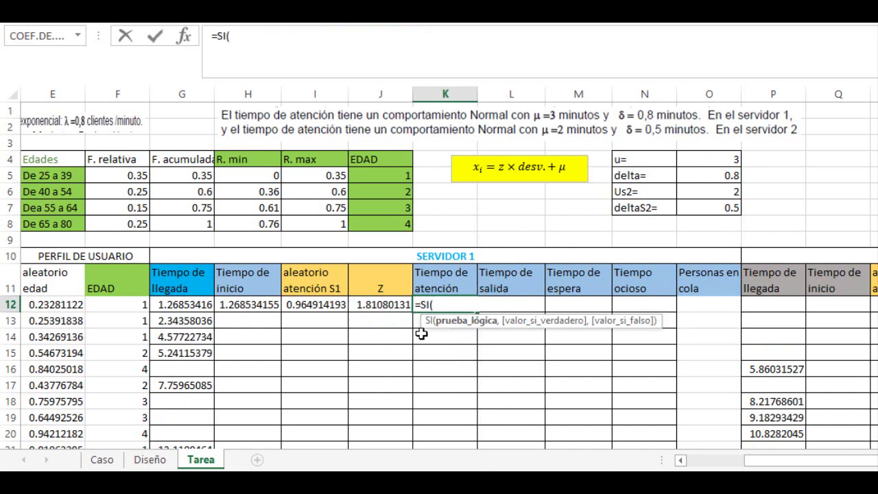
pyautogui.click(115, 306)
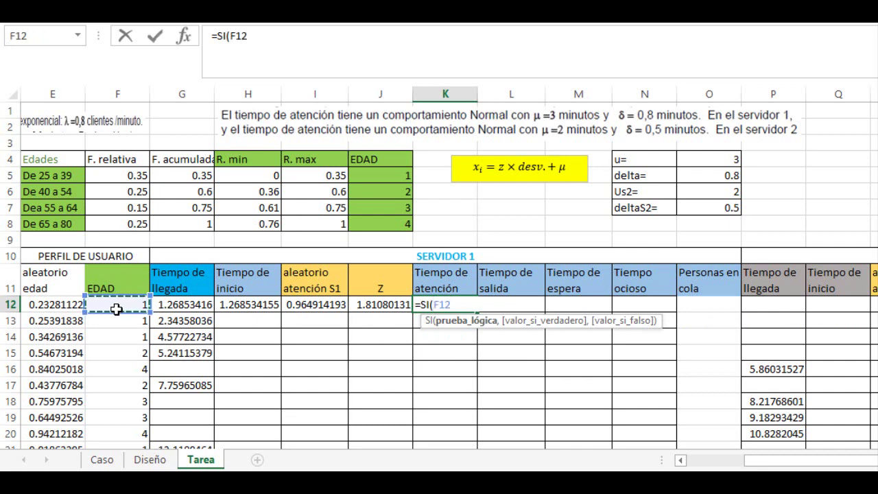
pyautogui.write('<3,')
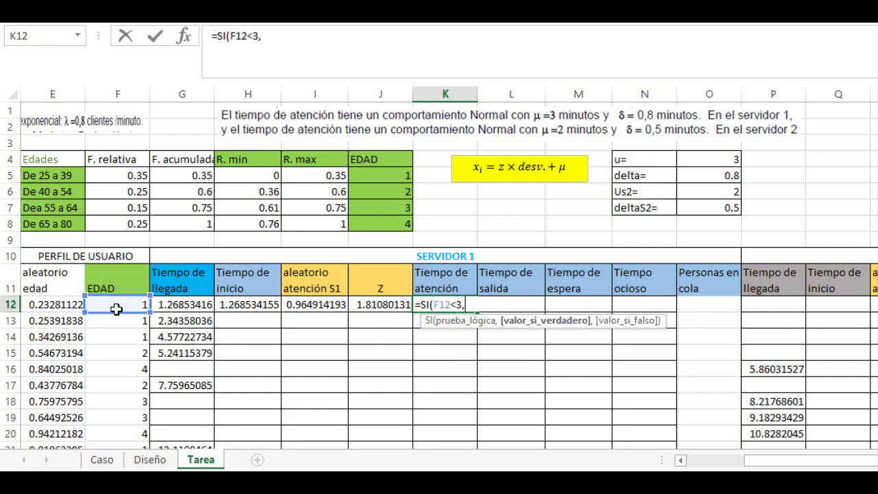
pyautogui.click(371, 310)
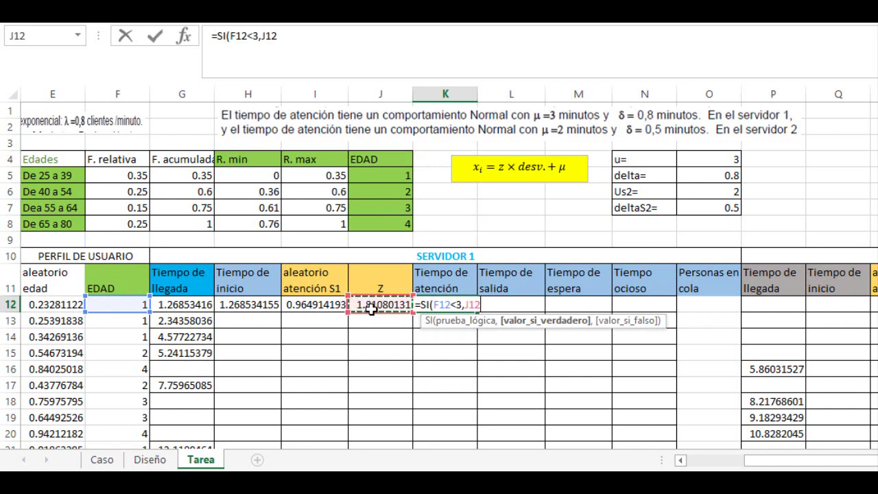
pyautogui.write('*')
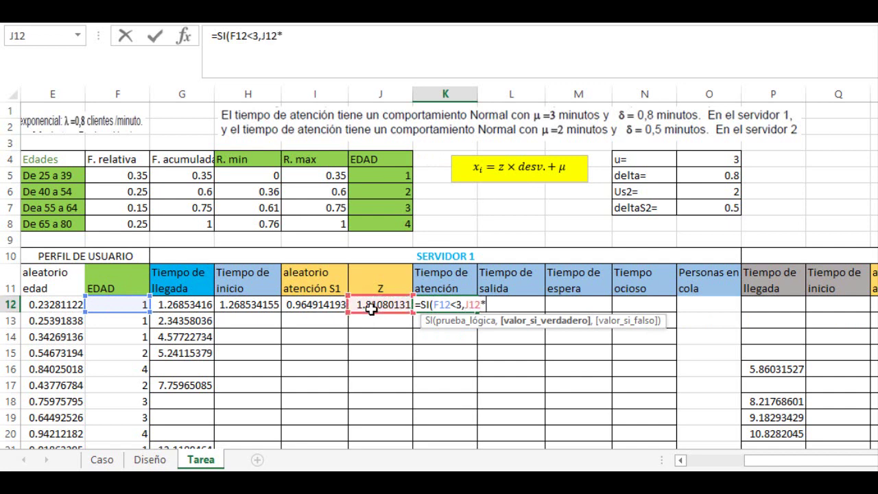
pyautogui.click(687, 180)
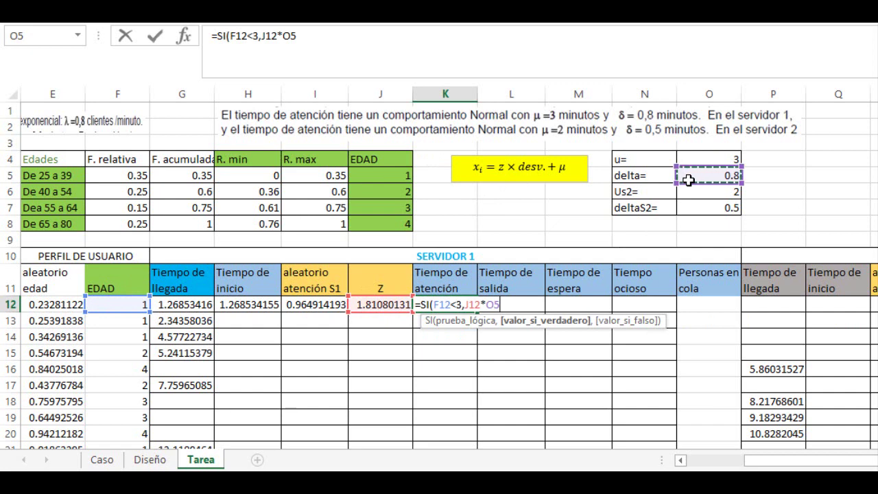
pyautogui.write('+')
pyautogui.click(688, 159)
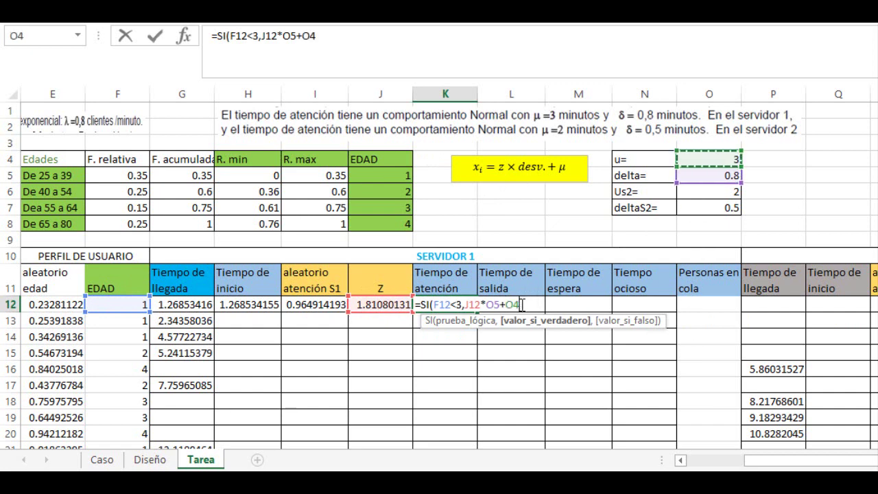
# - Make the O4 and O5 references absolute in K12's formula and complete it as =SI(F12<3,J12*$O$5+$O$4," ")
pyautogui.moveTo(522, 304); pyautogui.dragTo(506, 307)
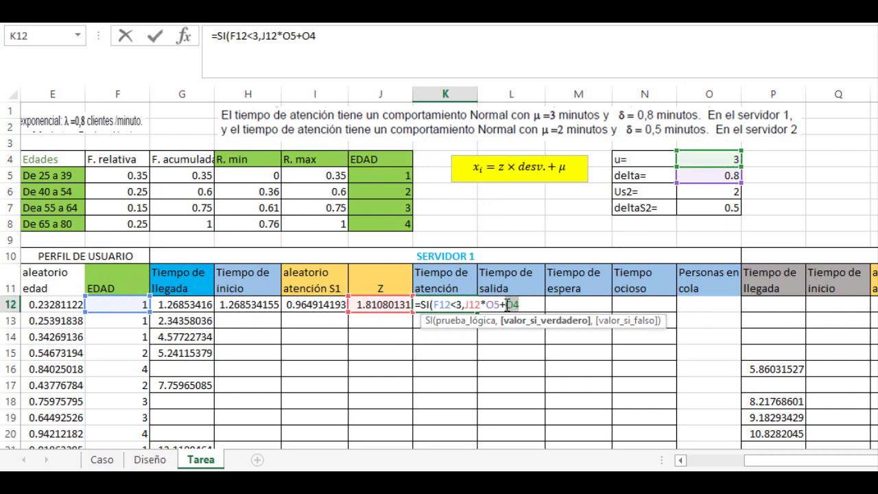
pyautogui.press('F4')
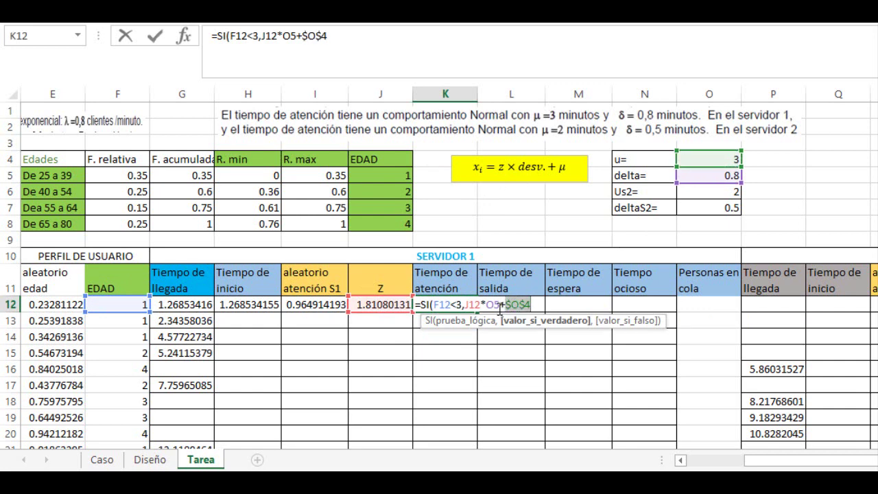
pyautogui.moveTo(499, 305); pyautogui.dragTo(490, 306)
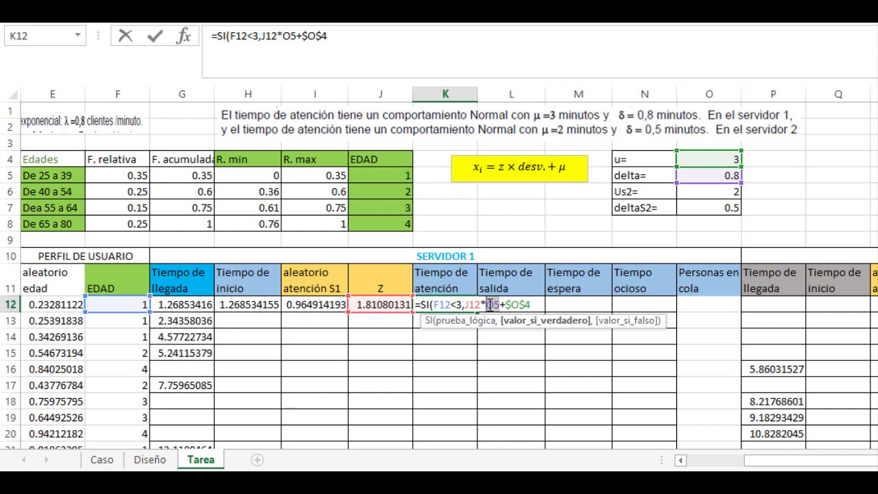
pyautogui.press('F4')
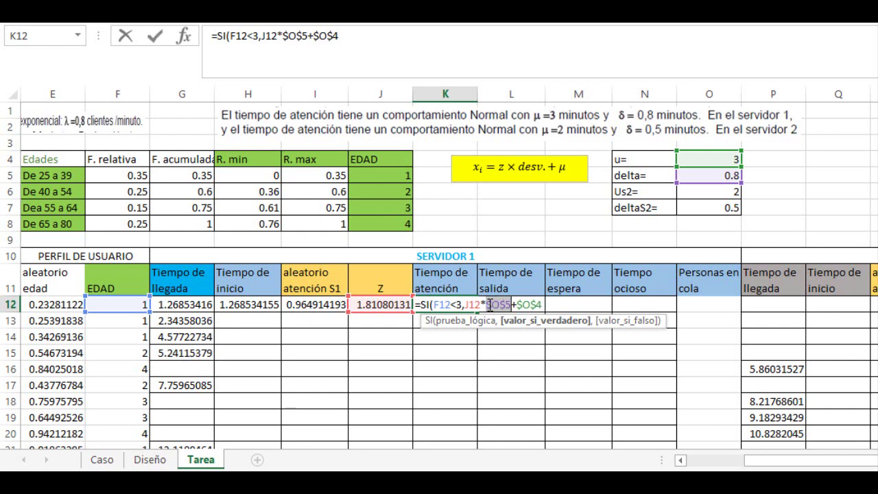
pyautogui.click(546, 303)
pyautogui.write(',')
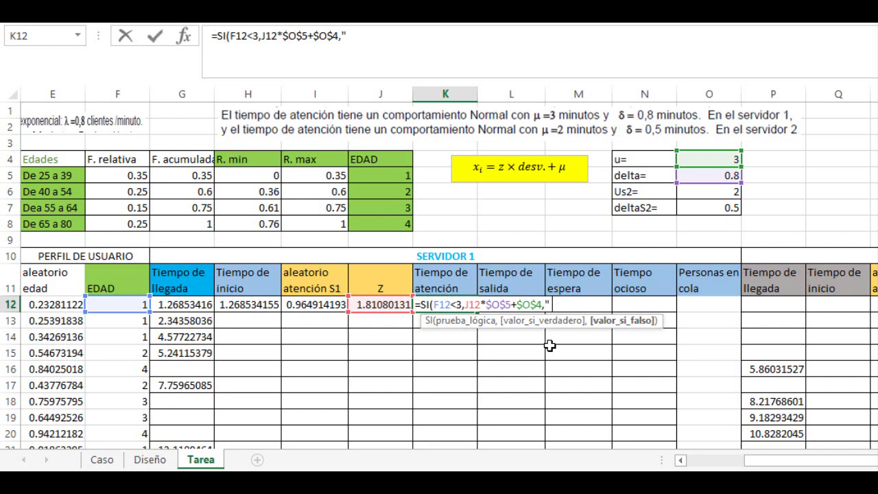
pyautogui.write('" ")')
pyautogui.press('Return')
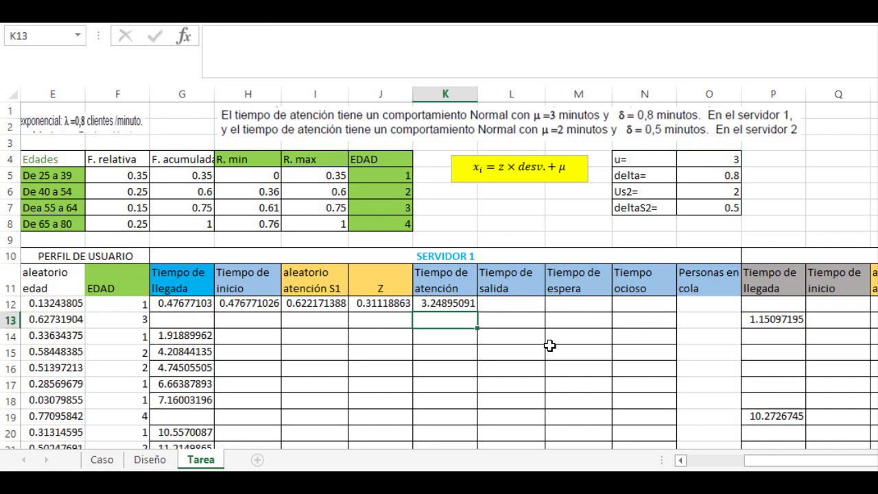
pyautogui.click(451, 307)
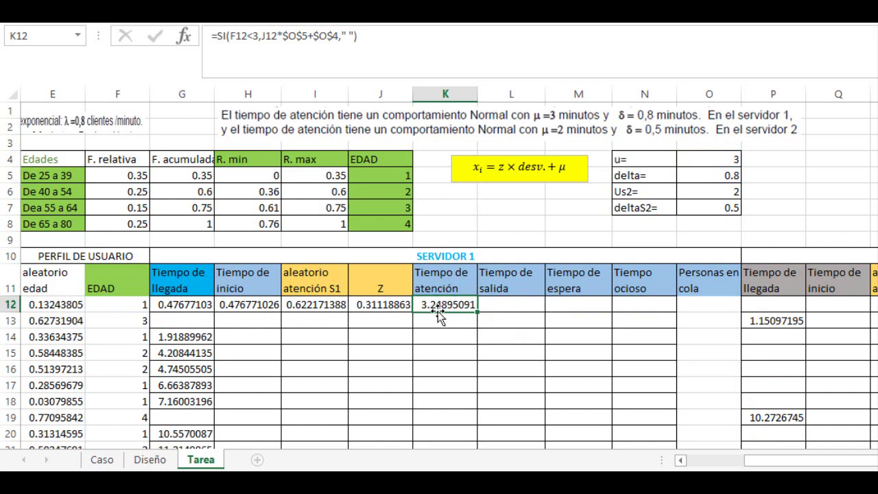
# - Enter Servidor 1's exit time formula =SI(F12<3,H12+K12,0) for the first customer in L12
pyautogui.click(508, 302)
pyautogui.write('=')
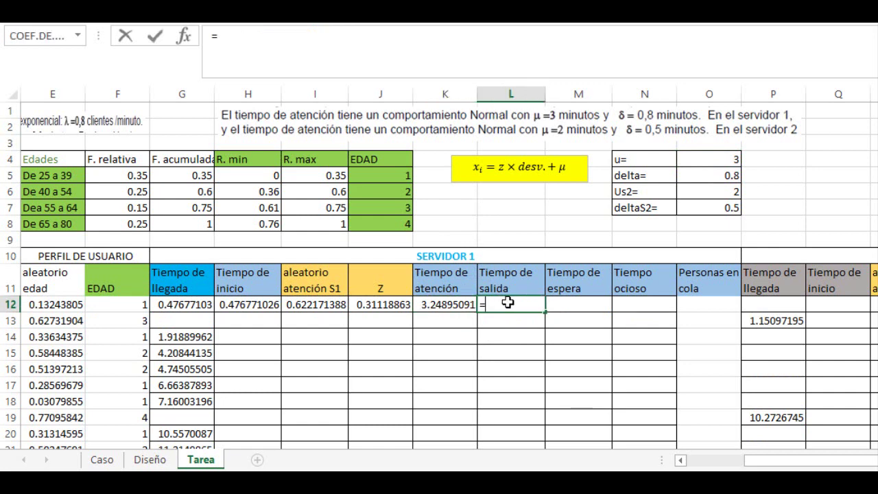
pyautogui.write('SI')
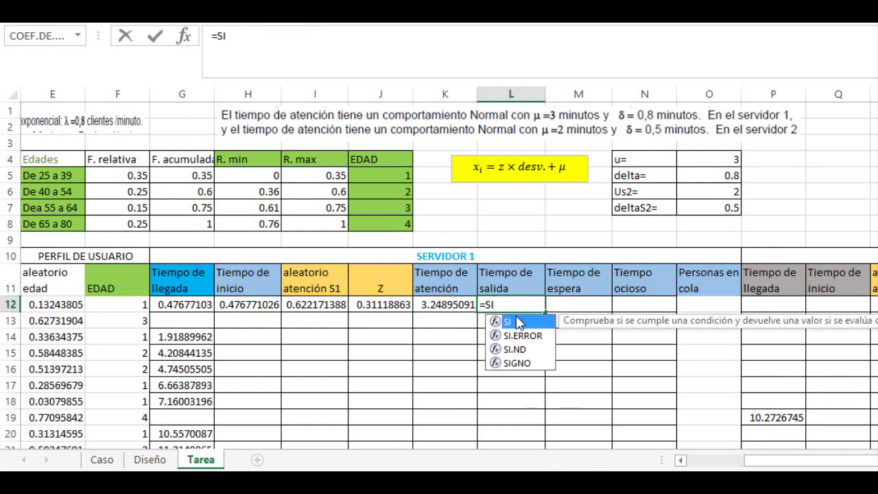
pyautogui.doubleClick(516, 321)
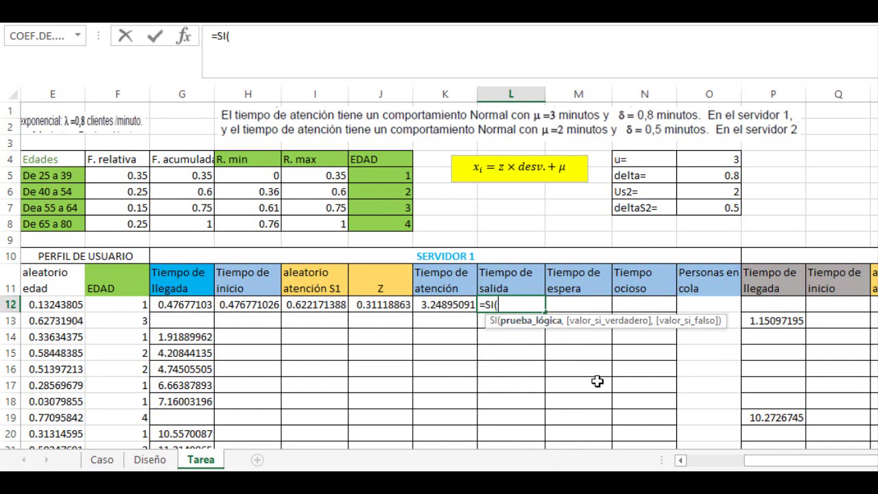
pyautogui.click(129, 305)
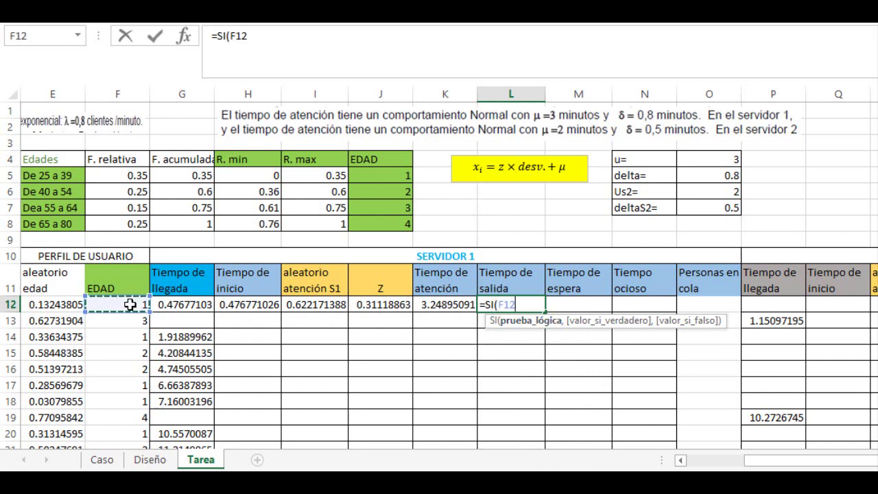
pyautogui.write('<3')
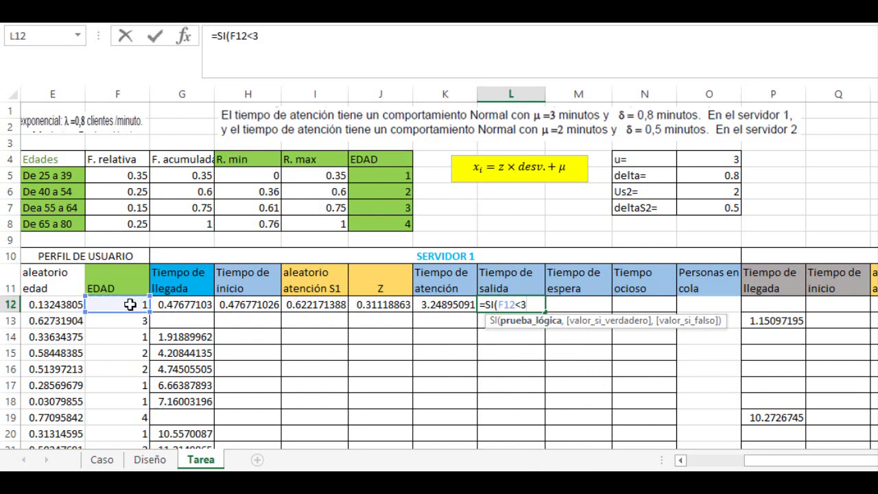
pyautogui.write(',')
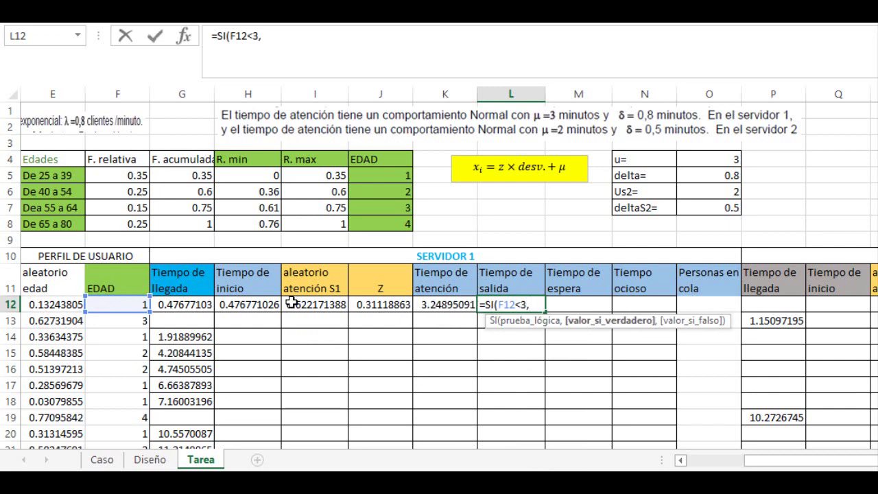
pyautogui.click(251, 305)
pyautogui.write('+')
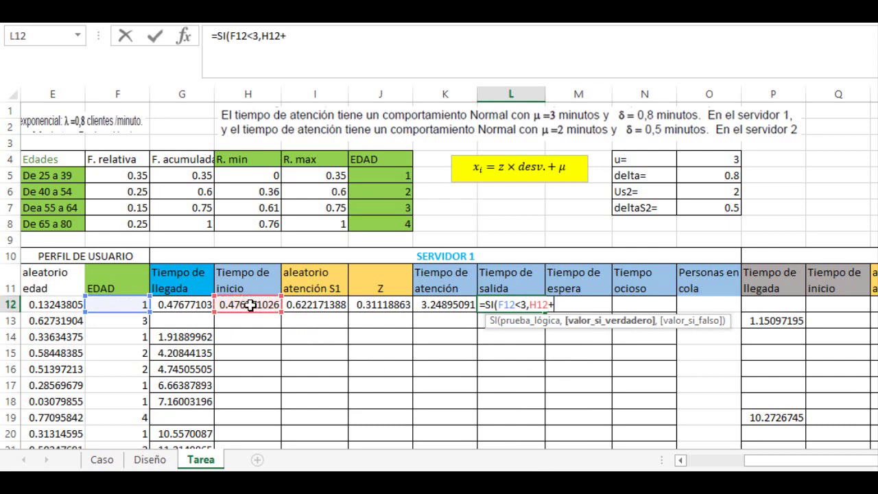
pyautogui.click(439, 305)
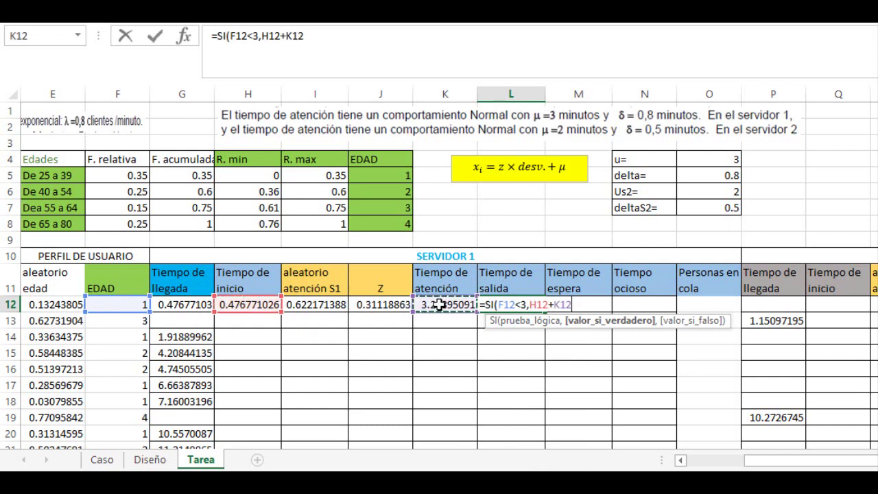
pyautogui.write(',')
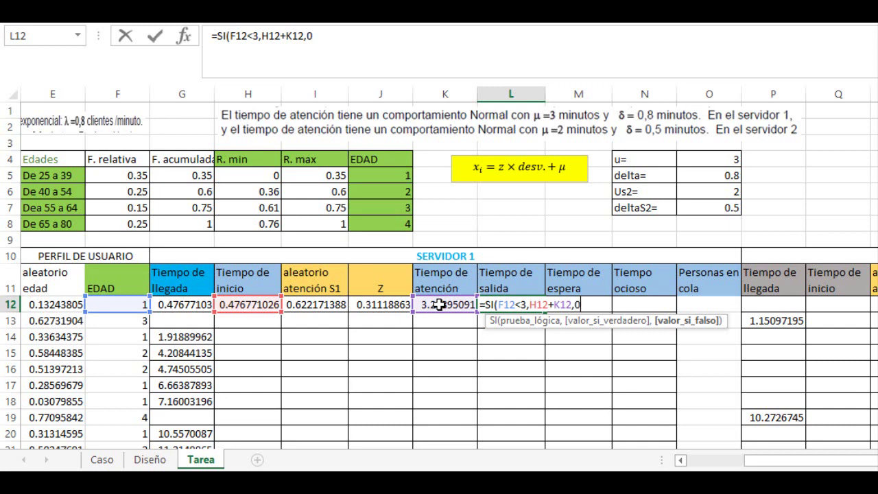
pyautogui.write('0')
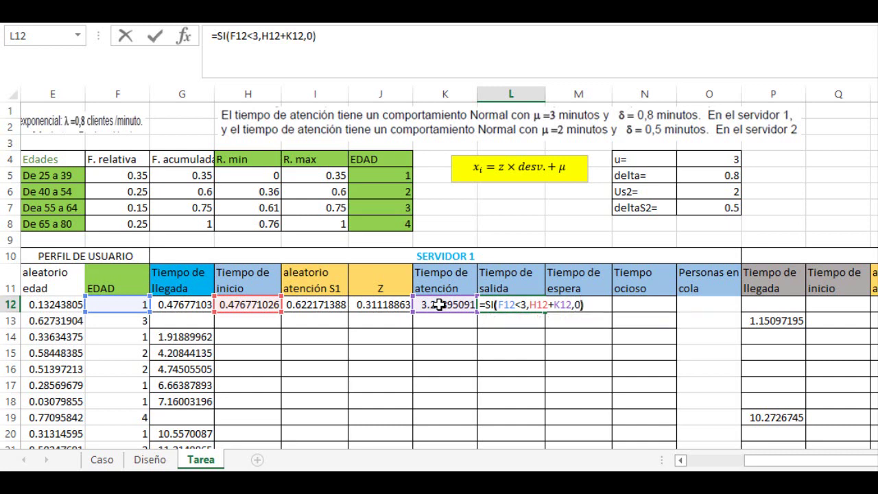
pyautogui.press('Return')
pyautogui.click(512, 305)
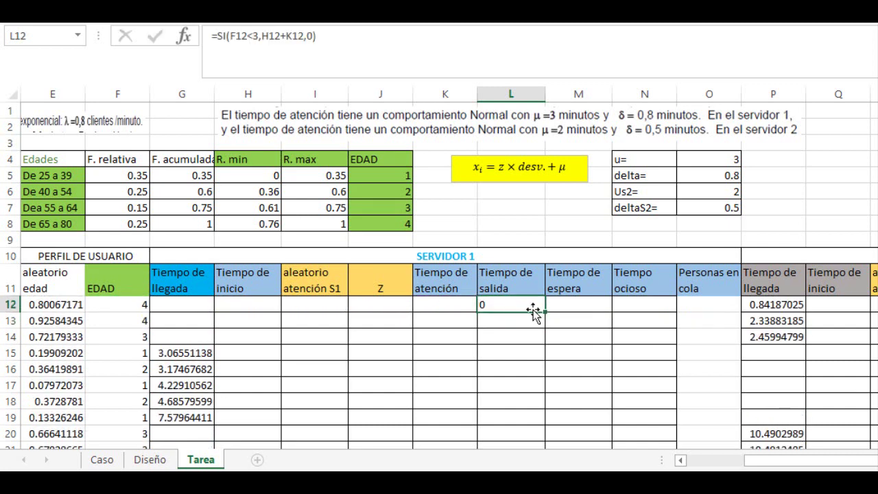
# - Enter Servidor 1's waiting time formula for the first customer in M12, using SI to return 0 when F12<3 and a blank otherwise
pyautogui.click(580, 306)
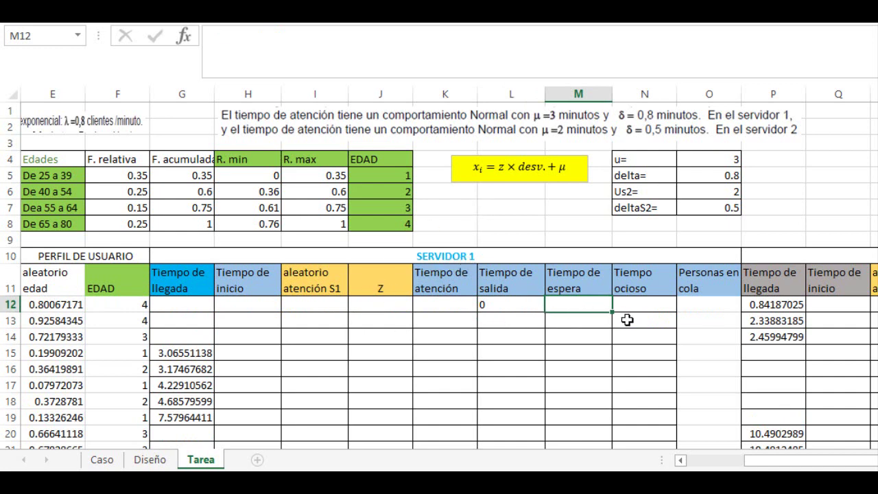
pyautogui.write('=SI')
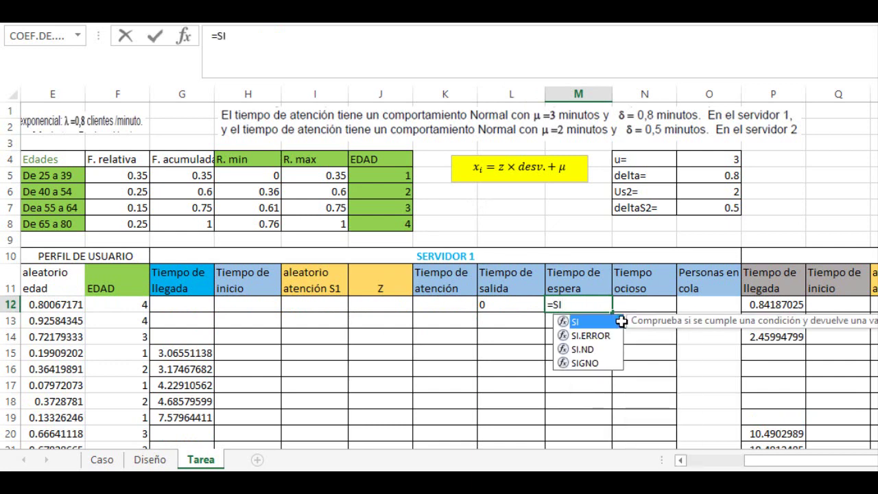
pyautogui.write('(')
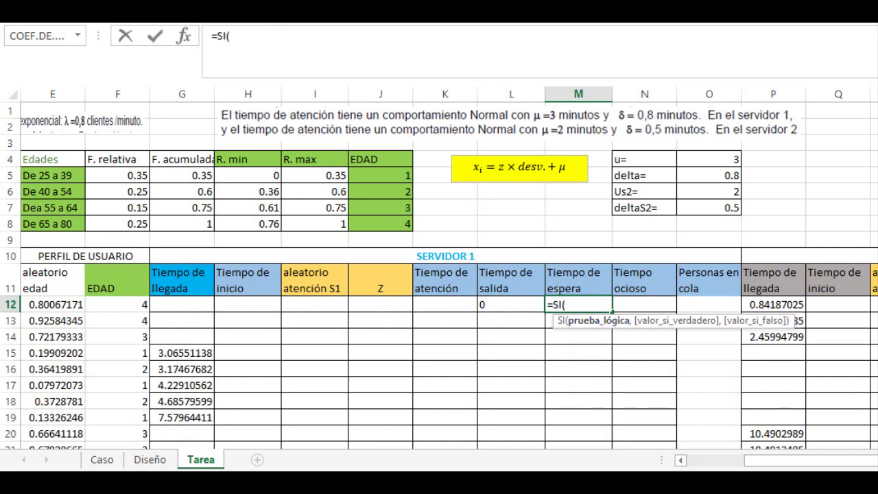
pyautogui.click(117, 304)
pyautogui.write('<')
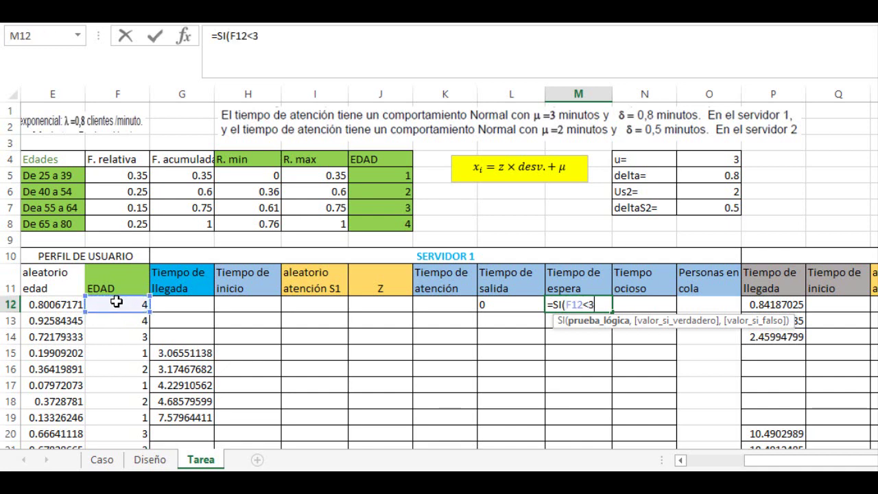
pyautogui.write('3,')
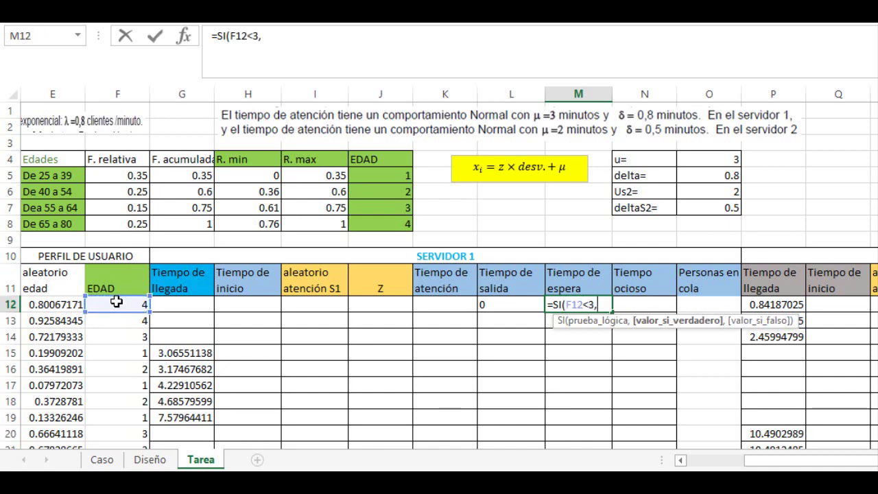
pyautogui.write('0,')
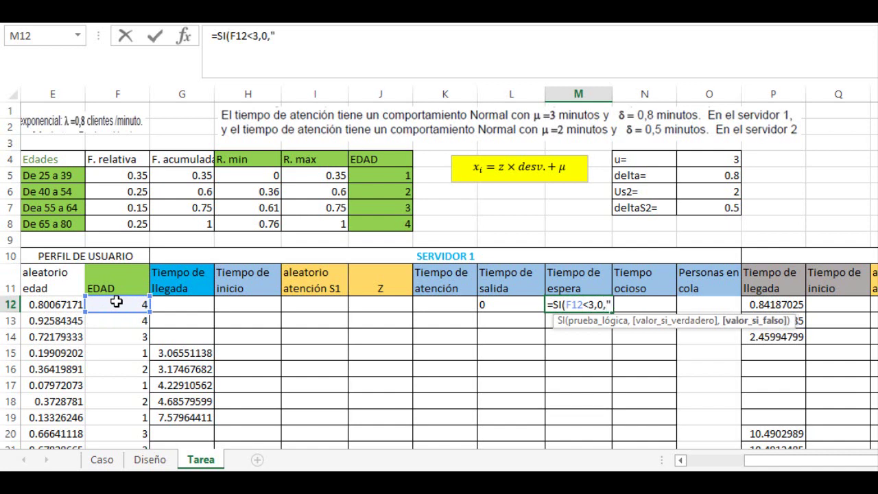
pyautogui.click(630, 306)
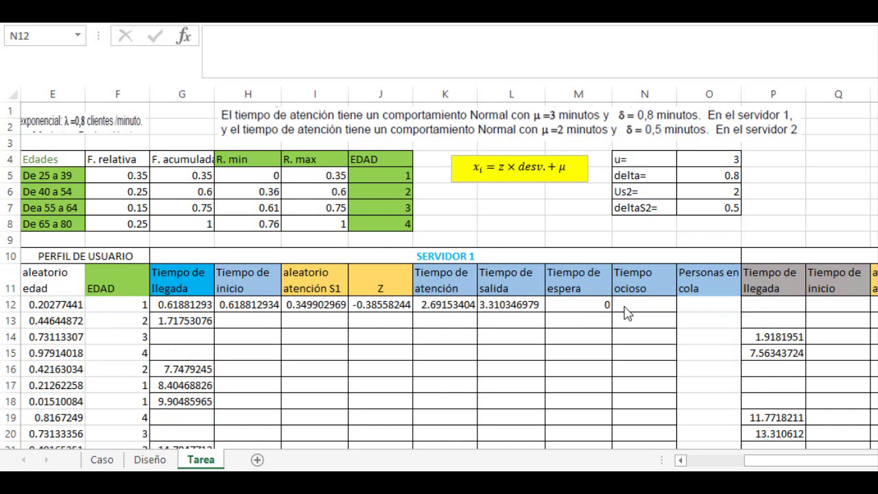
# - Enter Servidor 1's idle time for the first customer in N12 as =H12
pyautogui.click(632, 304)
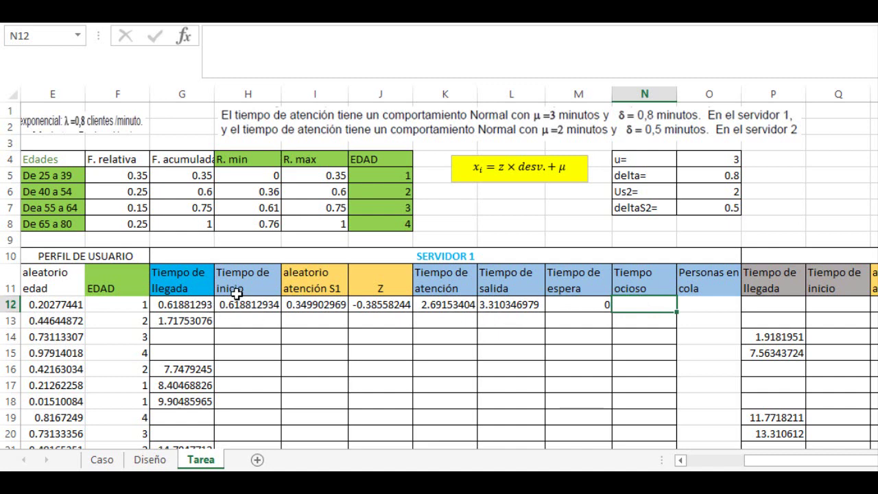
pyautogui.write('=')
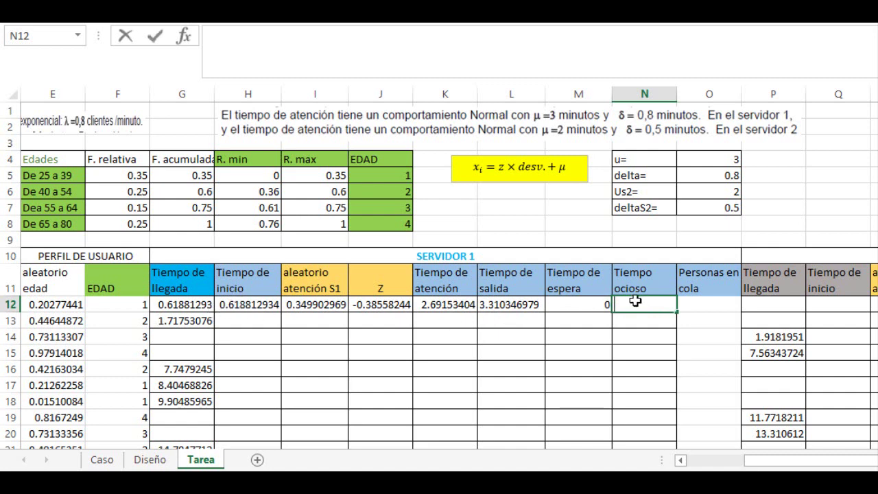
pyautogui.click(230, 306)
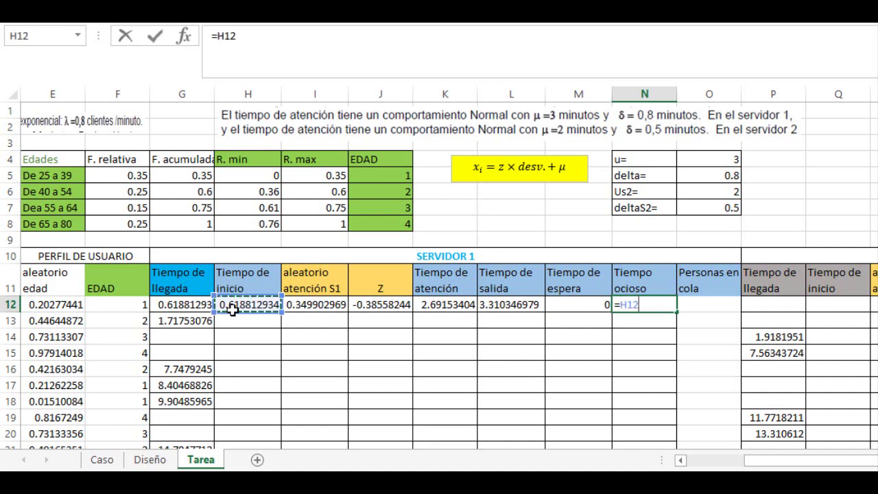
pyautogui.press('Return')
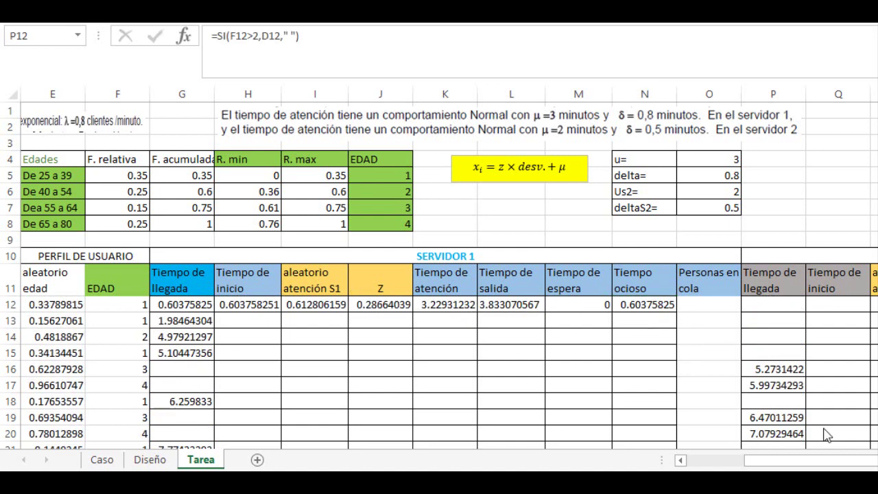
# - Enter the formula =P12 in Q12 as the first Tiempo de inicio of Servidor 2
pyautogui.click(698, 298)
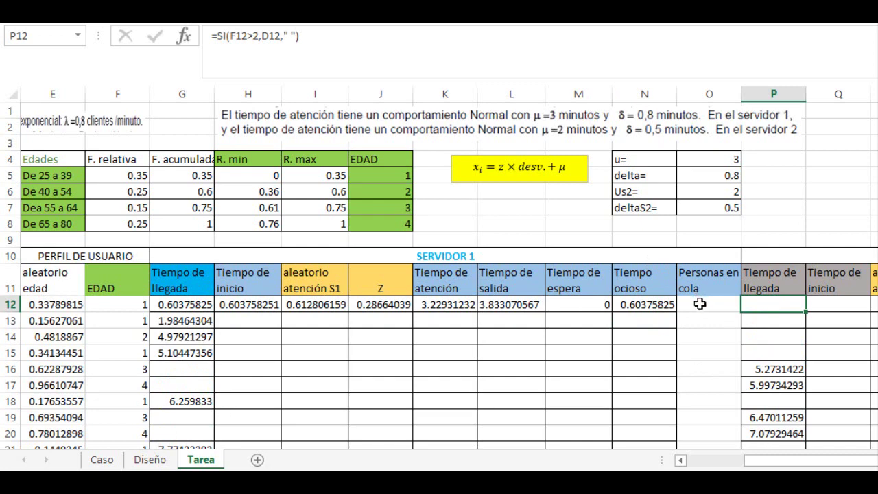
pyautogui.click(700, 304)
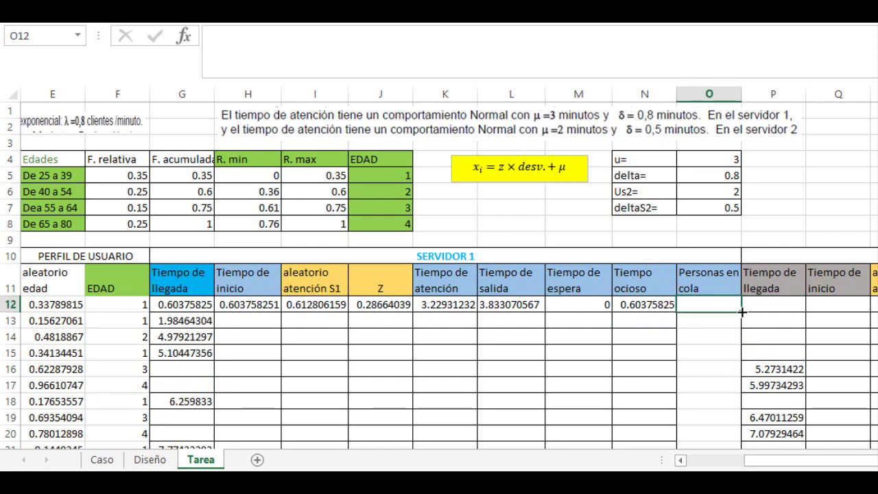
pyautogui.moveTo(766, 464); pyautogui.dragTo(855, 466)
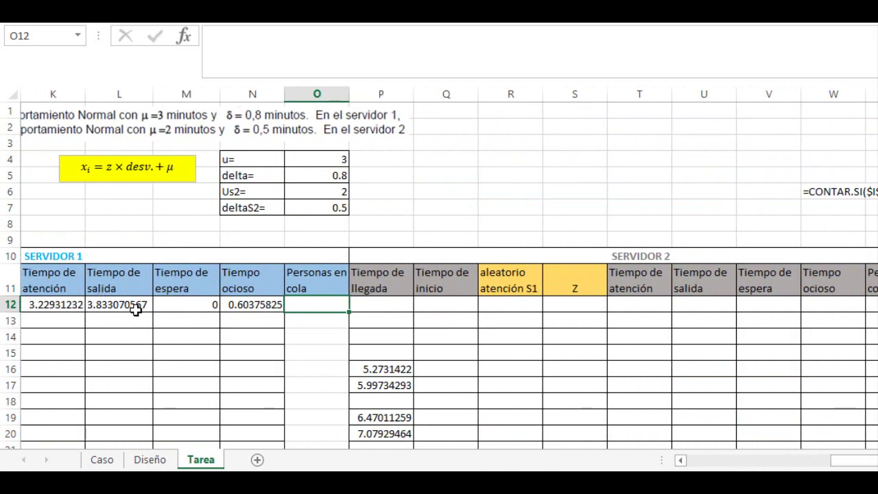
pyautogui.click(401, 307)
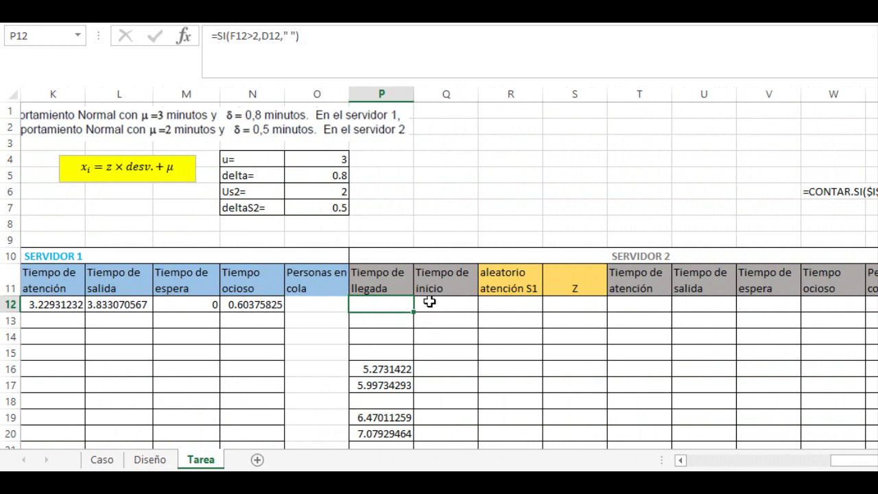
pyautogui.click(429, 301)
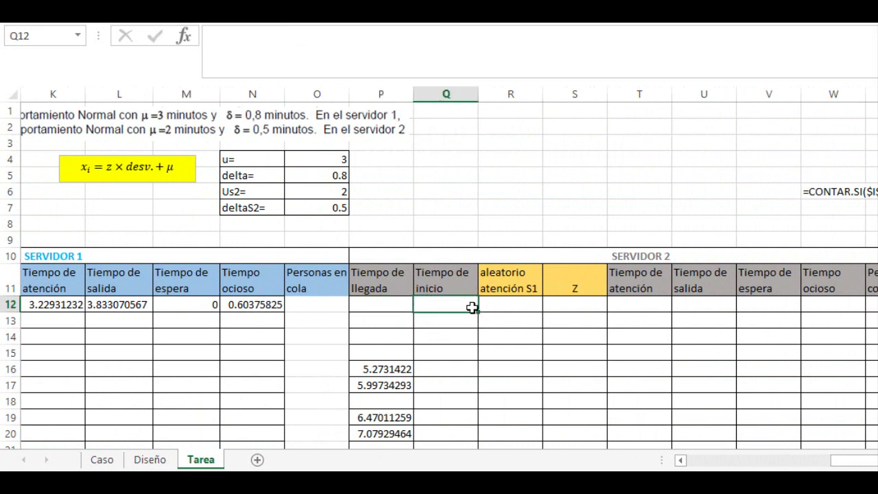
pyautogui.write('=')
pyautogui.click(387, 301)
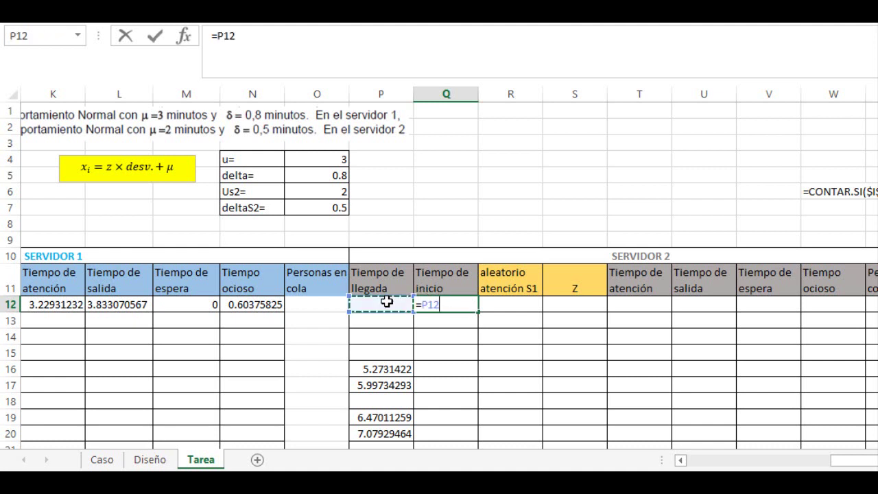
pyautogui.press('Return')
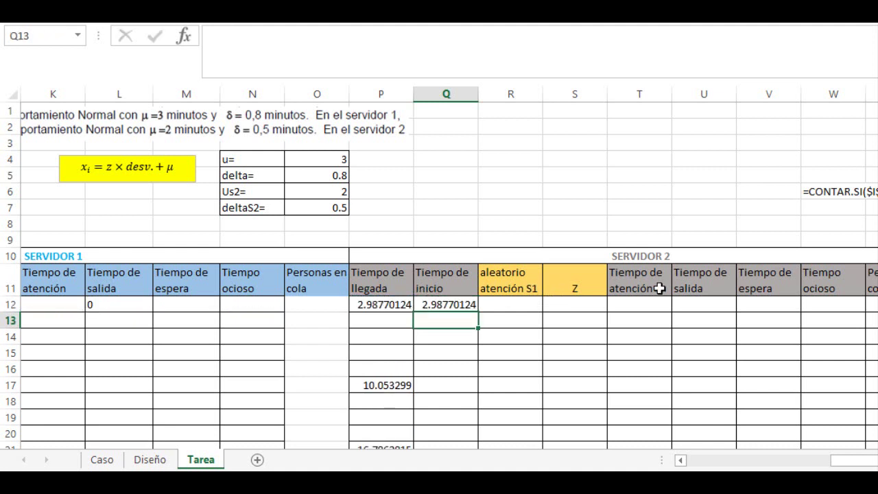
# - Examine the Servidor 2 formulas for the random number, Z and Tiempo de atención in R12:T12
pyautogui.click(513, 304)
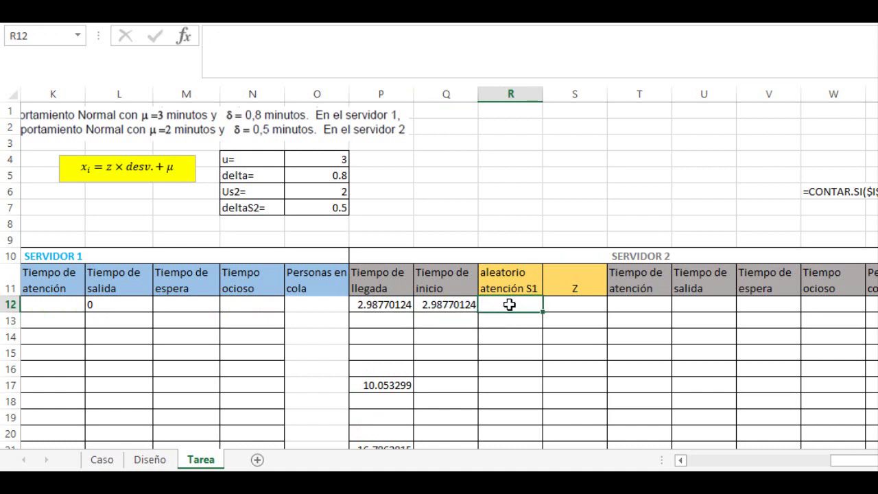
pyautogui.press('Right')
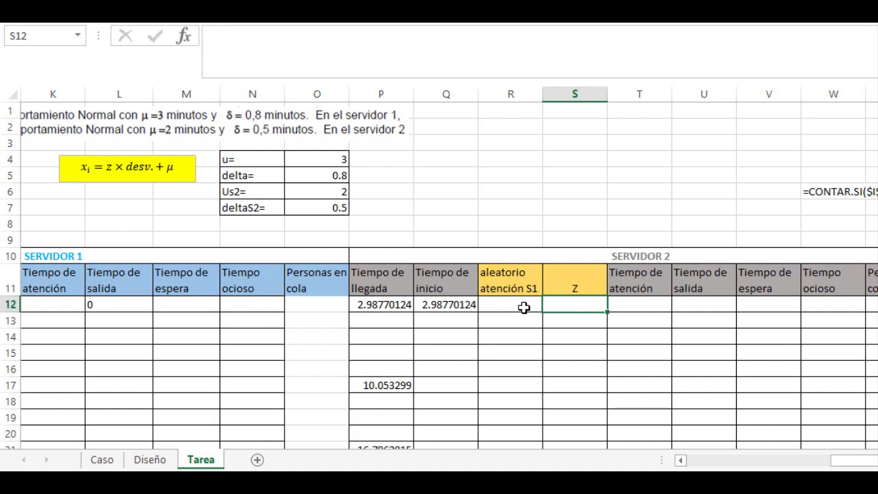
pyautogui.press('Right')
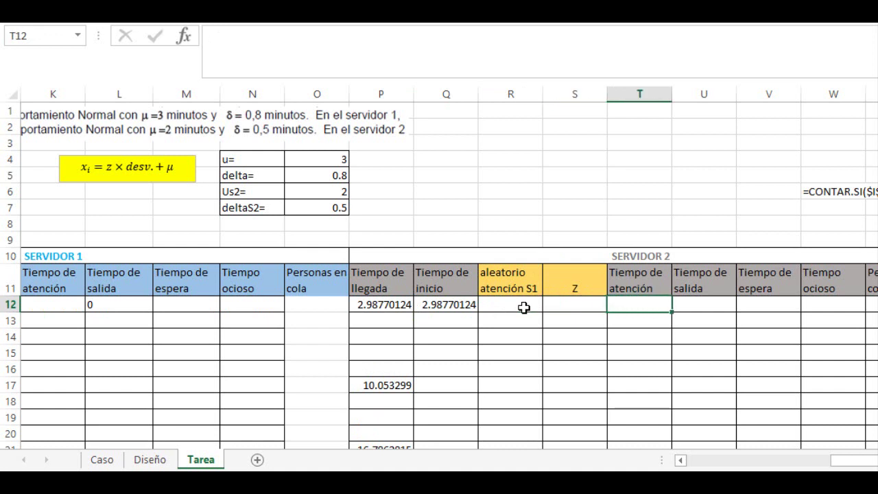
pyautogui.press('Right')
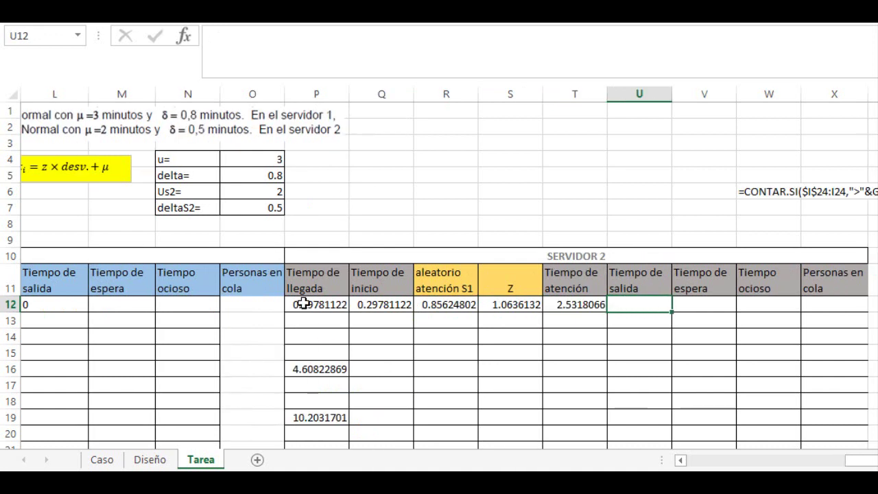
pyautogui.click(446, 304)
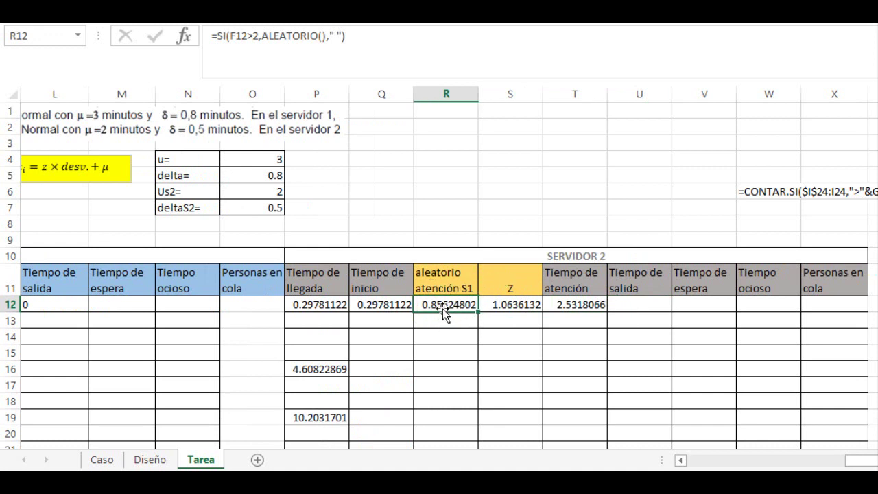
pyautogui.click(494, 309)
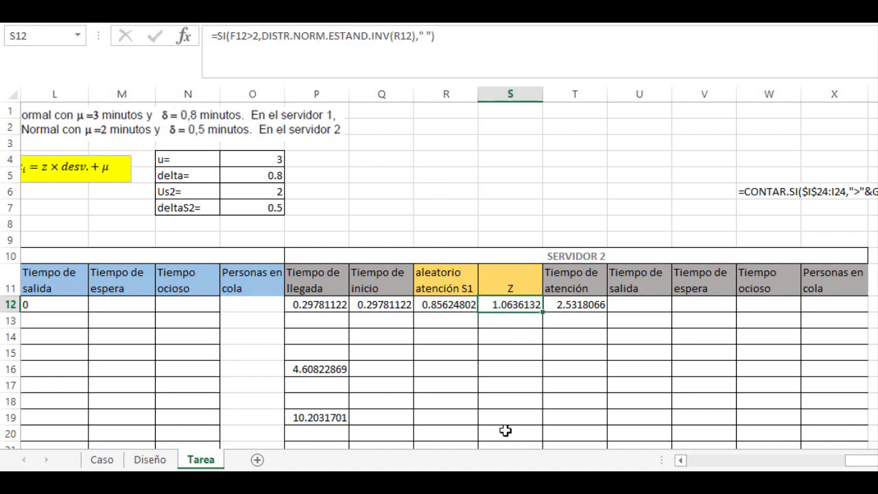
pyautogui.click(575, 308)
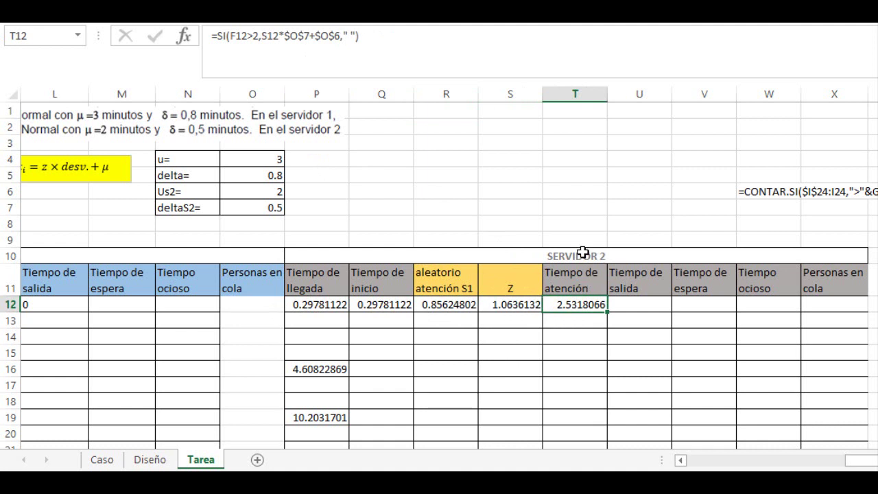
# - Enter the Servidor 2 Tiempo de salida formula =SI(F12>2,Q12+T12," ") in U12
pyautogui.click(629, 306)
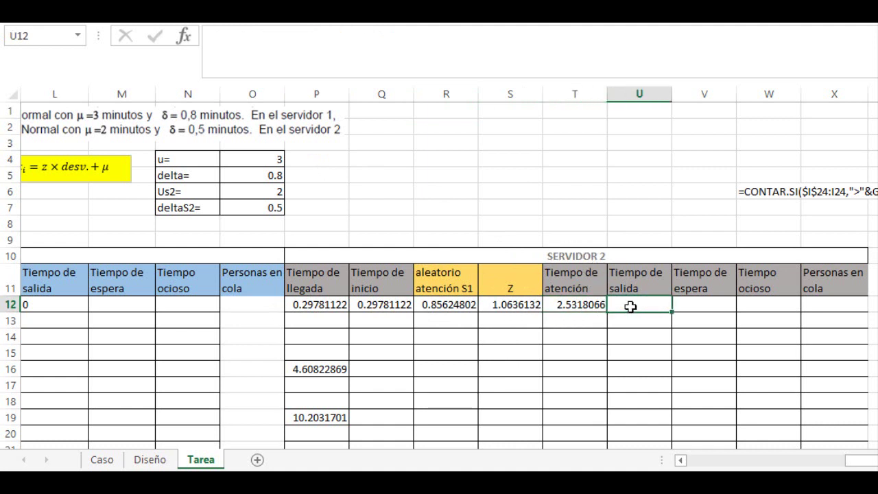
pyautogui.write('=SI')
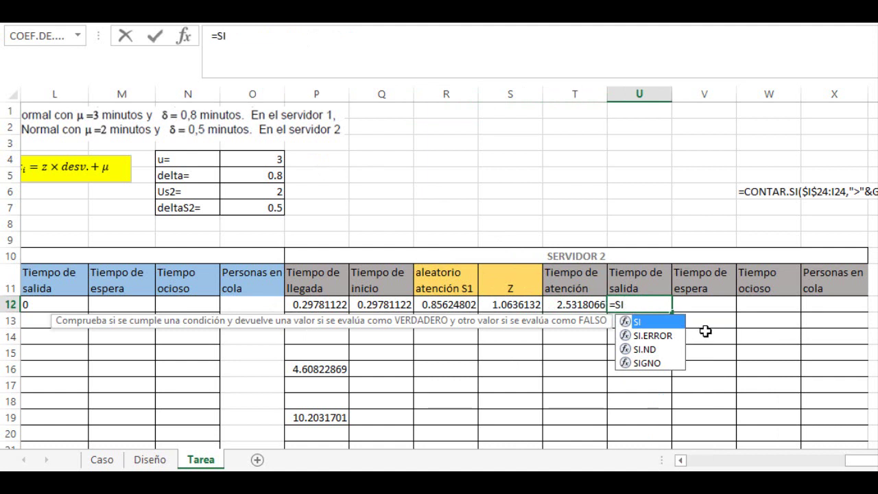
pyautogui.write('(F12>2')
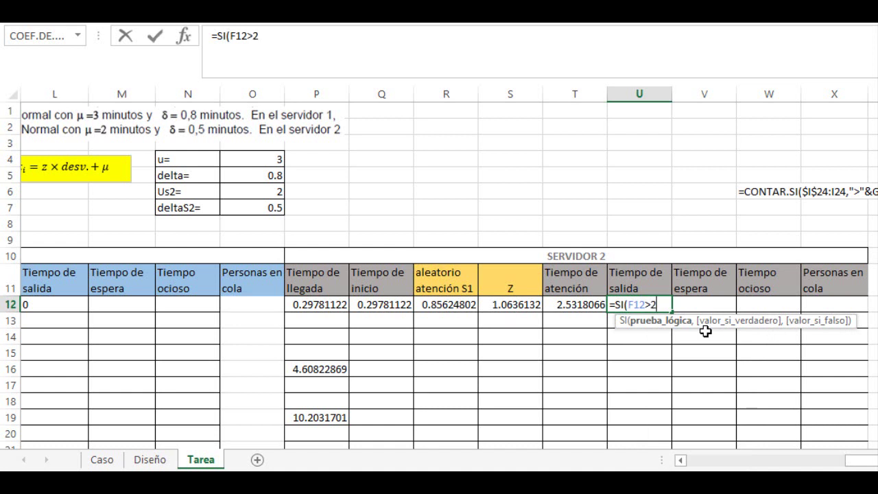
pyautogui.write(',')
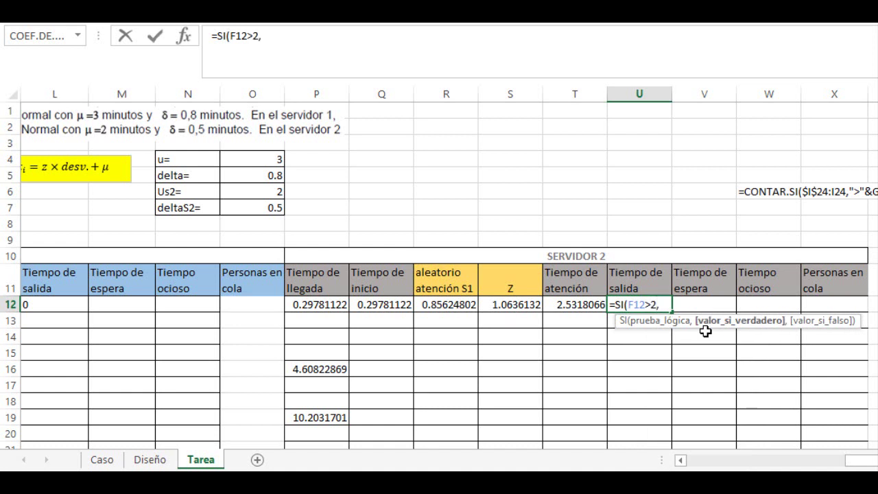
pyautogui.click(371, 305)
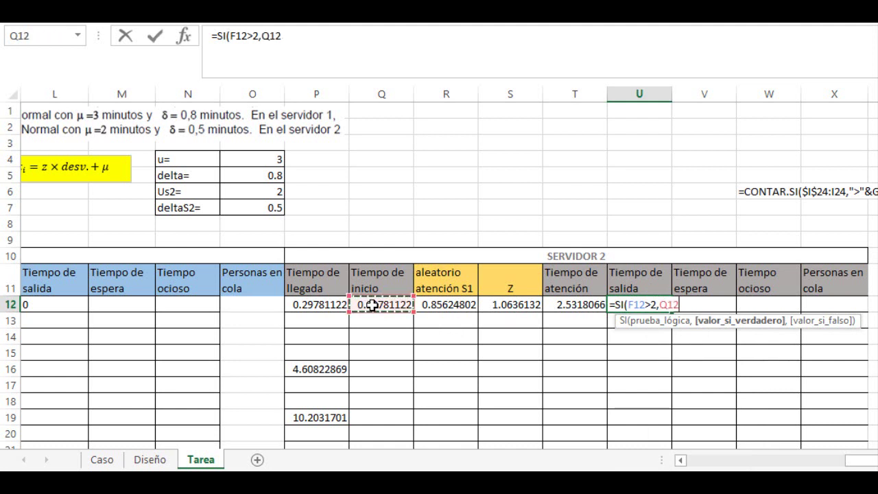
pyautogui.write('+')
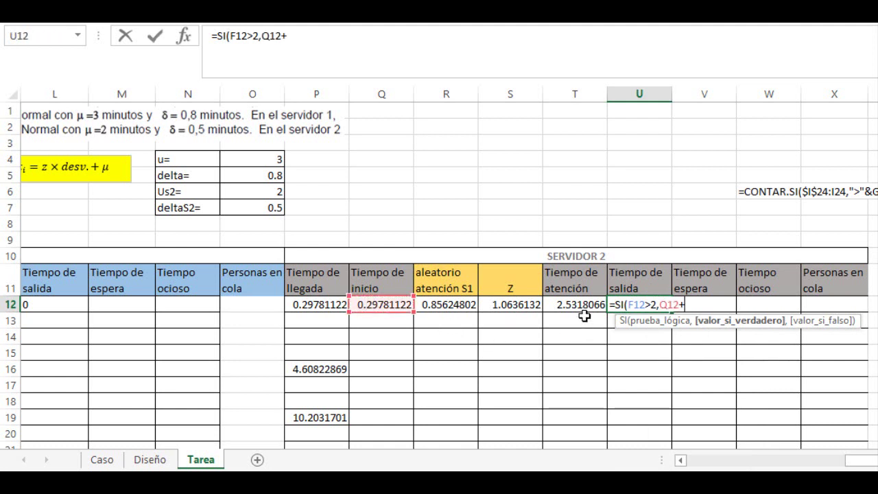
pyautogui.click(581, 305)
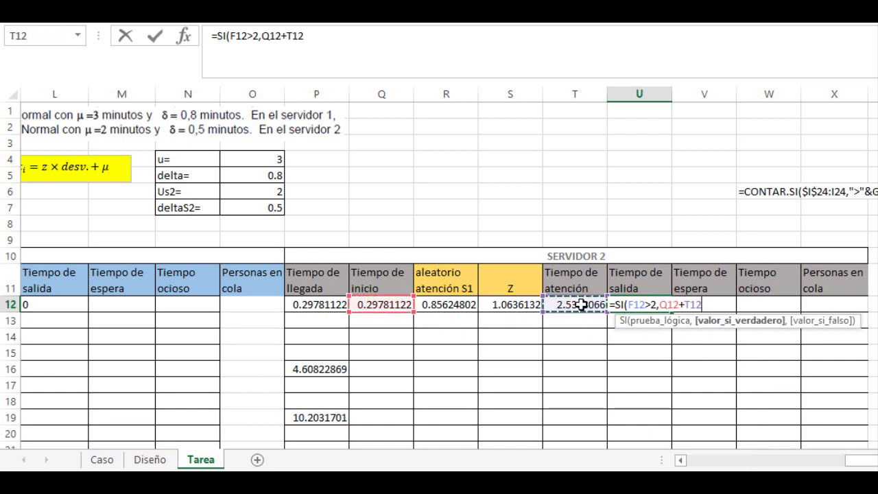
pyautogui.write(',')
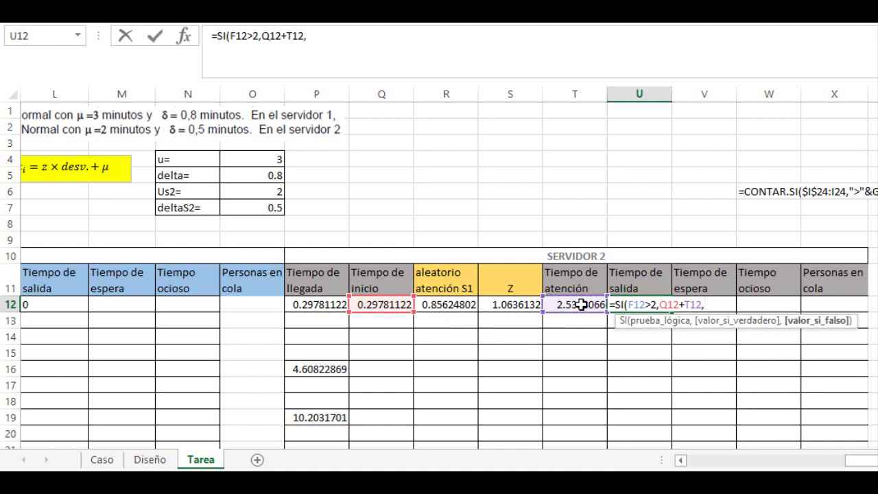
pyautogui.write('" ")')
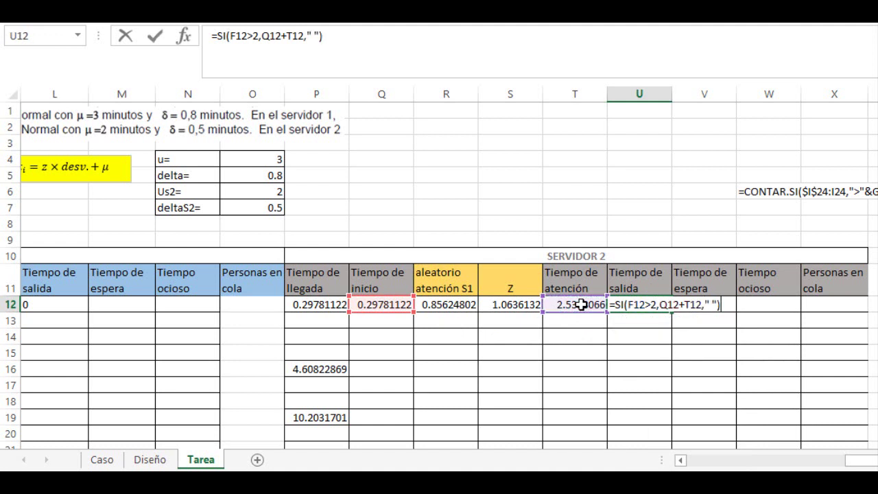
pyautogui.press('Return')
# - Examine the row 12 formulas for Servidor 2's departure, waiting and idle times and Servidor 1's random number, Z and service time
pyautogui.click(703, 305)
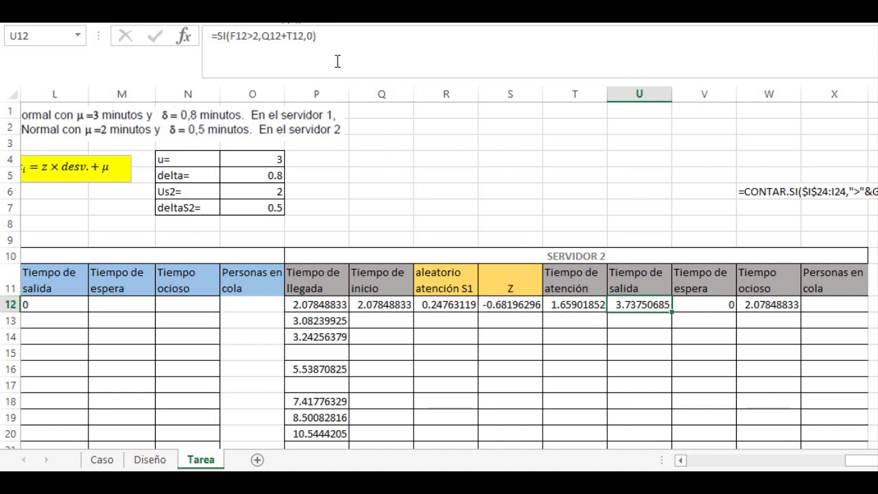
pyautogui.click(701, 305)
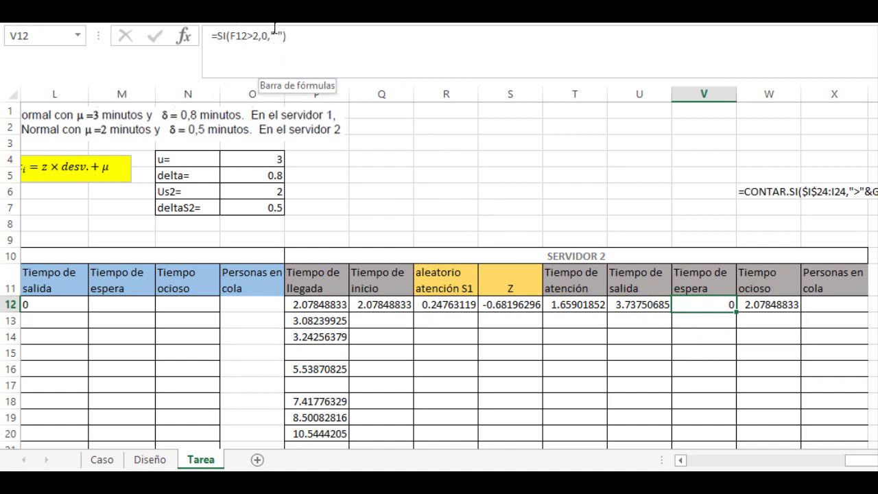
pyautogui.click(777, 306)
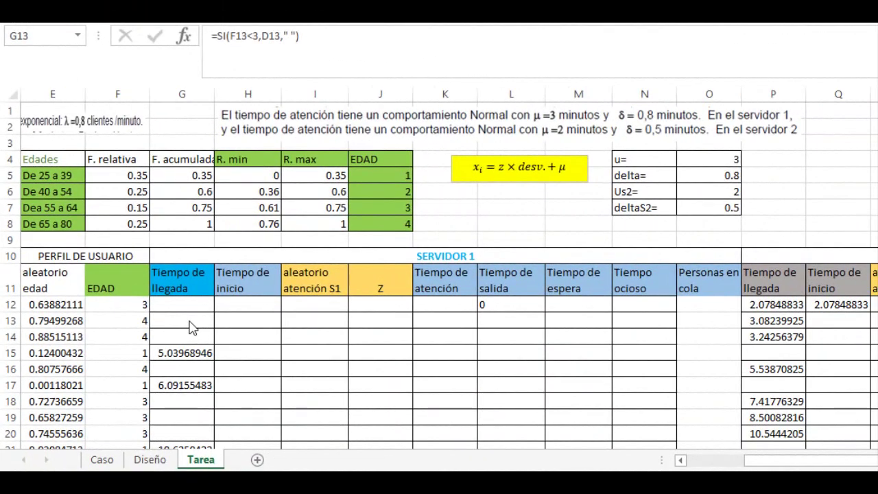
pyautogui.click(252, 329)
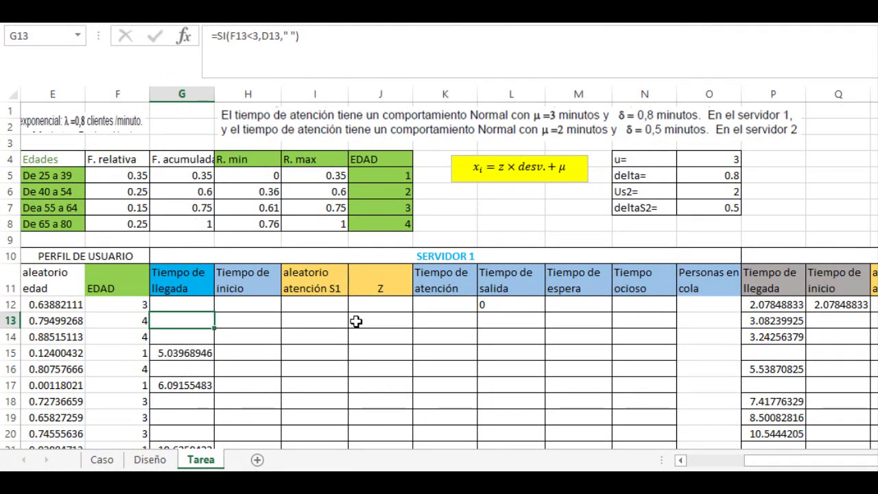
pyautogui.click(313, 321)
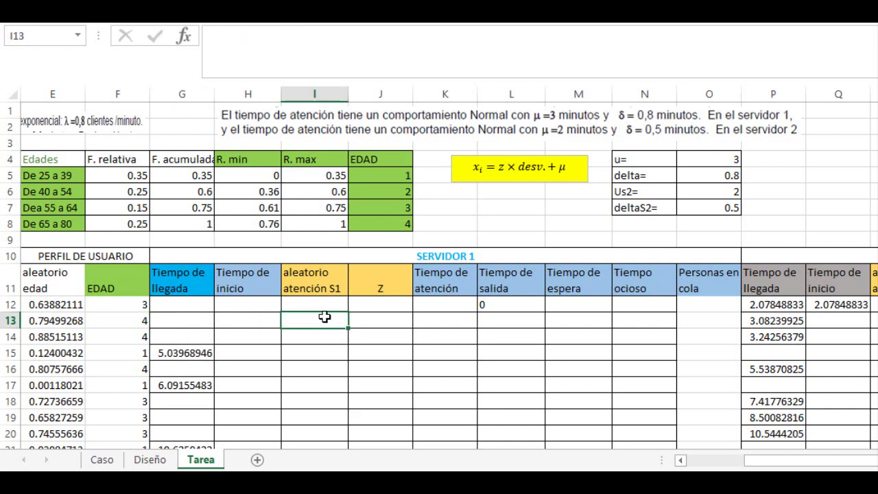
pyautogui.click(320, 304)
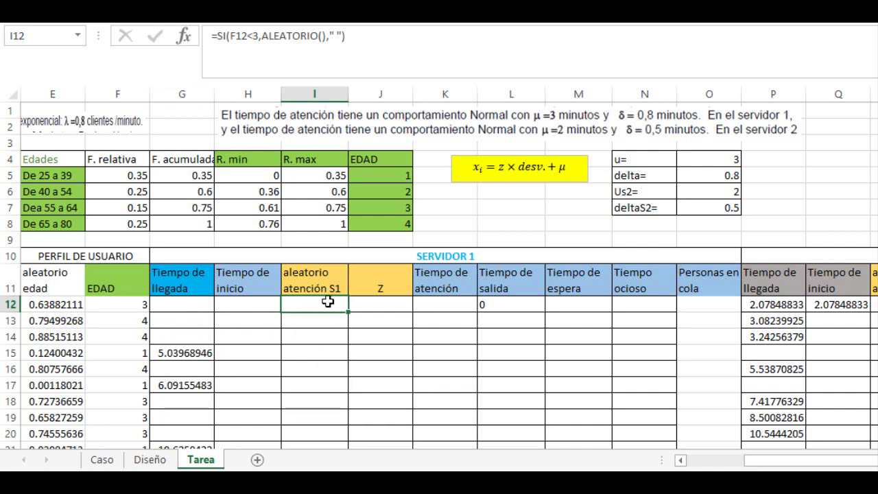
pyautogui.click(384, 304)
pyautogui.click(437, 312)
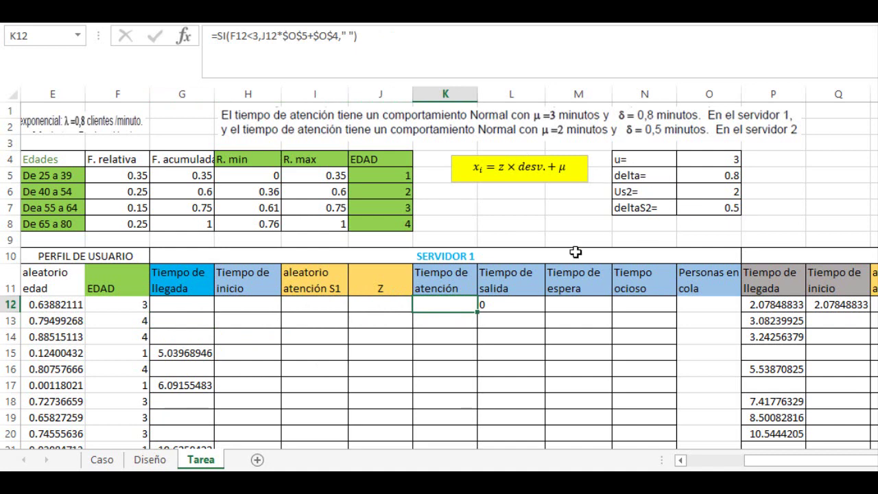
pyautogui.click(320, 309)
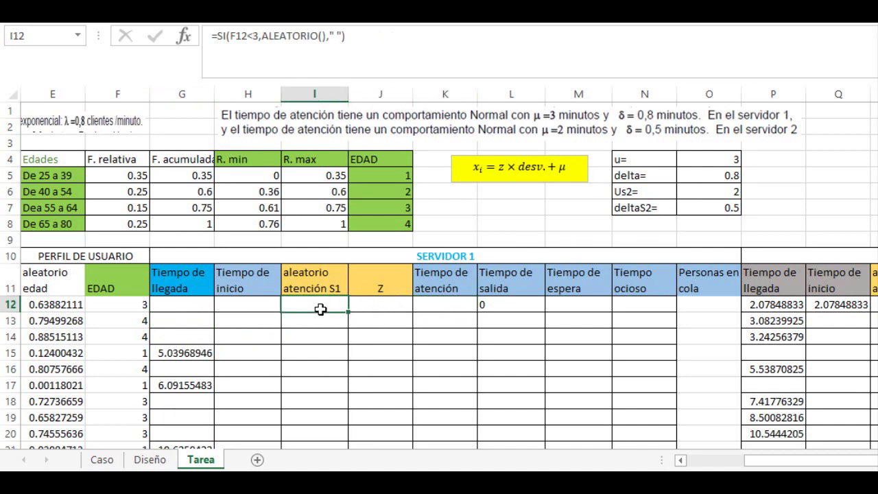
pyautogui.click(260, 322)
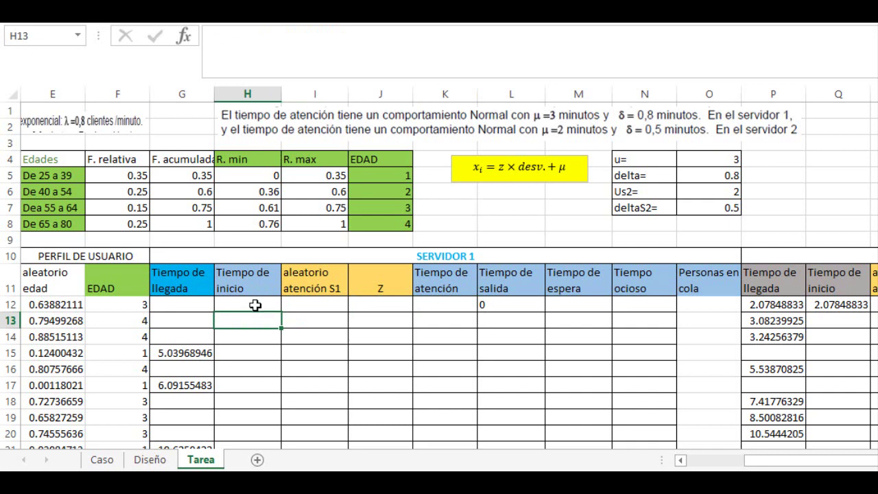
pyautogui.click(254, 307)
pyautogui.click(259, 319)
# - Fill the Servidor 1 random number formula from I12 down through I291
pyautogui.press('Up')
pyautogui.press('Right')
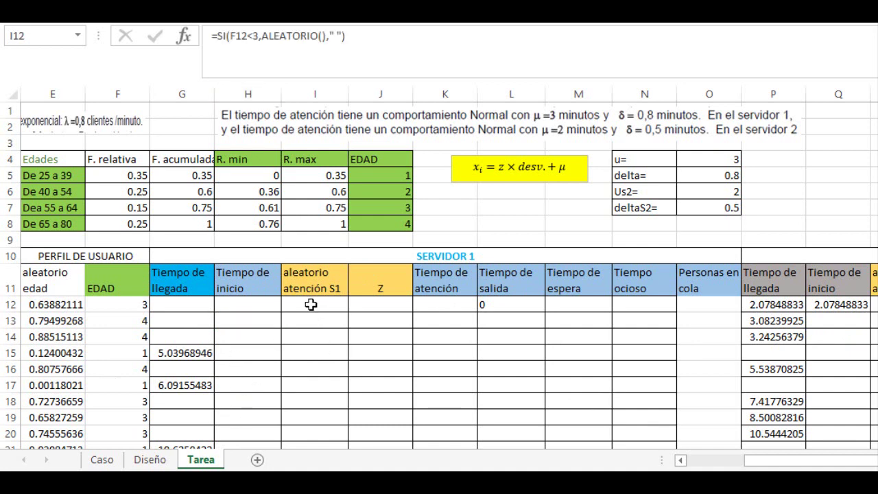
pyautogui.click(311, 304)
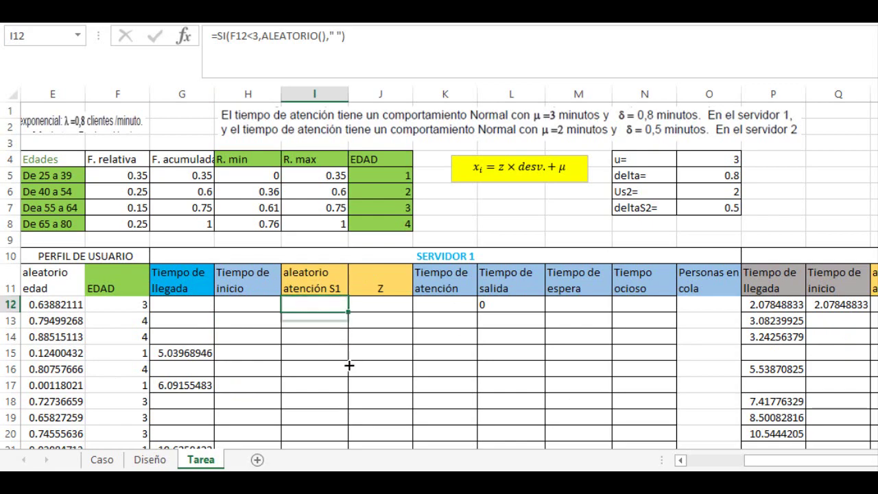
pyautogui.moveTo(349, 365)
pyautogui.mouseDown()
pyautogui.moveTo(343, 449)
pyautogui.moveTo(343, 268)
pyautogui.moveTo(342, 350)
pyautogui.moveTo(315, 442)
pyautogui.moveTo(292, 377)
pyautogui.moveTo(304, 420)
pyautogui.mouseUp()
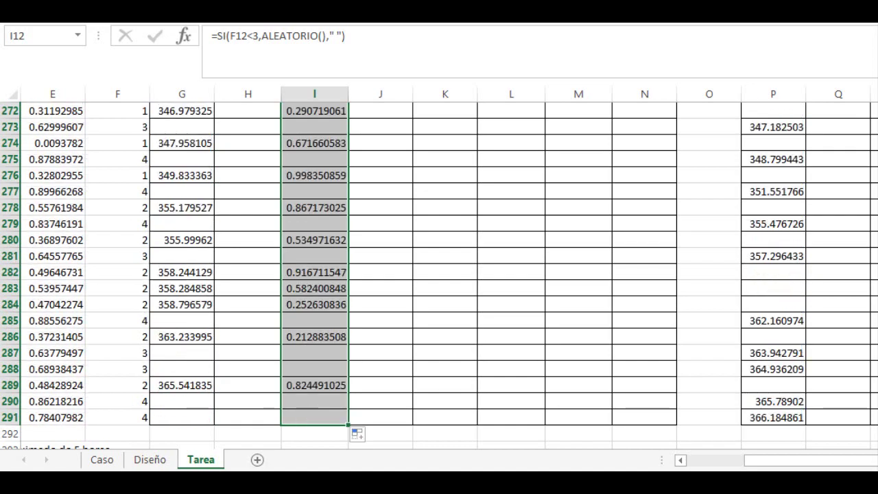
# - Fill the Servidor 1 Z formula from J12 down through J291
pyautogui.scroll(20, 439, 275)
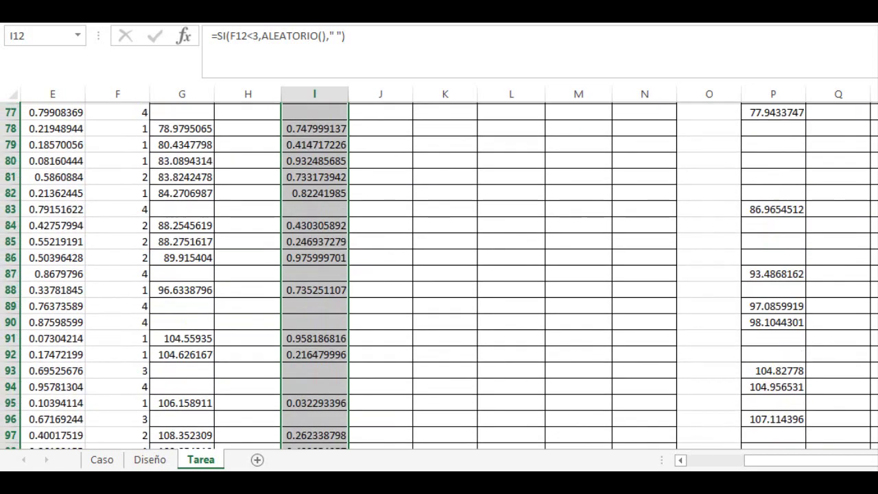
pyautogui.scroll(6, 439, 274)
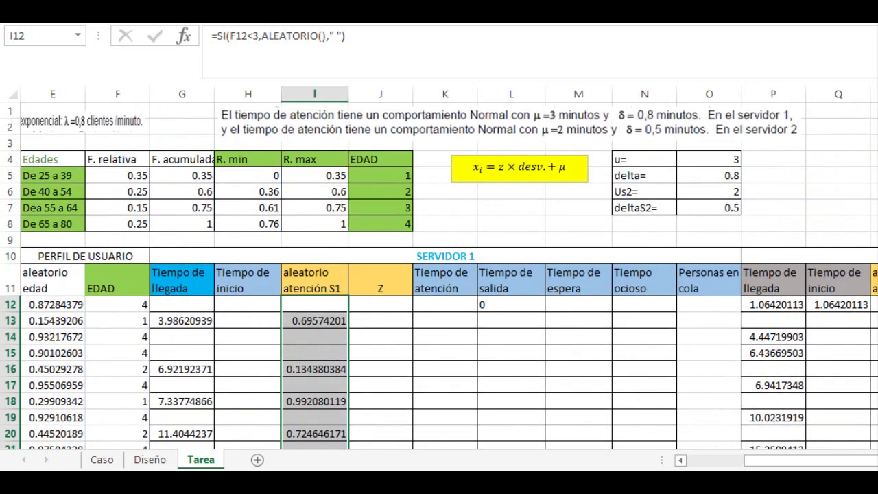
pyautogui.click(391, 302)
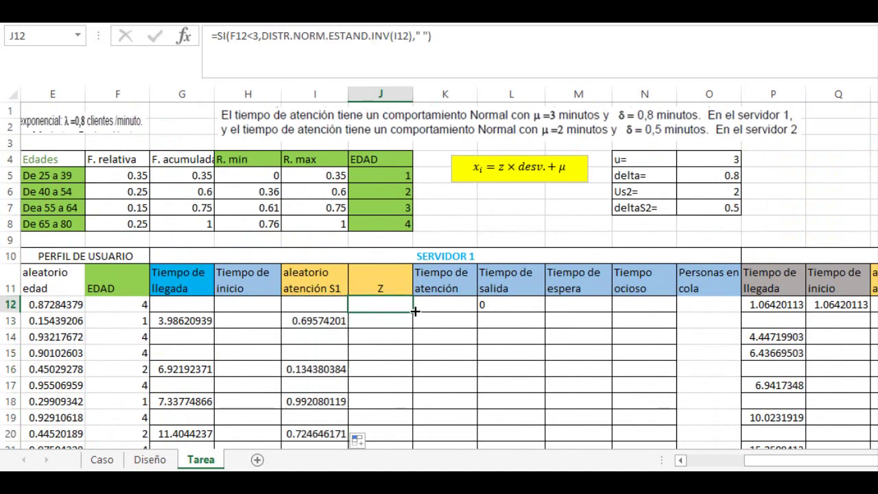
pyautogui.moveTo(413, 312); pyautogui.dragTo(405, 463)
pyautogui.moveTo(400, 427); pyautogui.dragTo(400, 426)
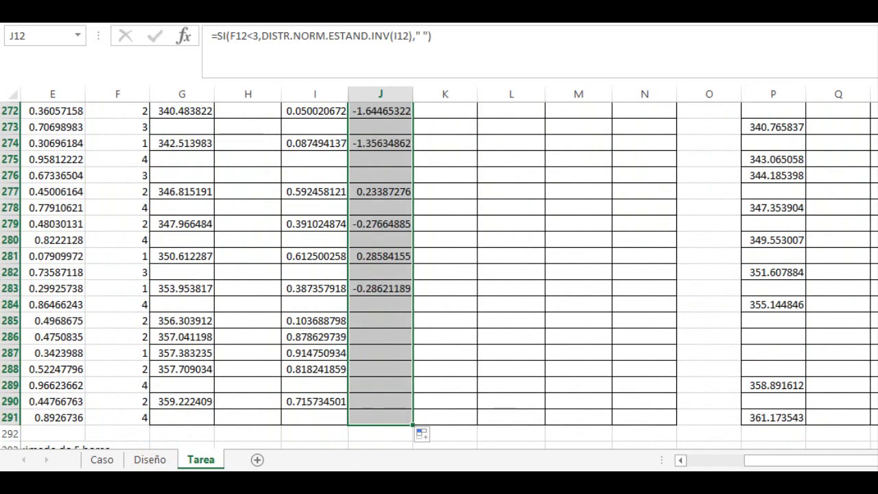
# - Fill the Servidor 1 Tiempo de atención formula from K12 down through K291
pyautogui.scroll(20, 613, 253)
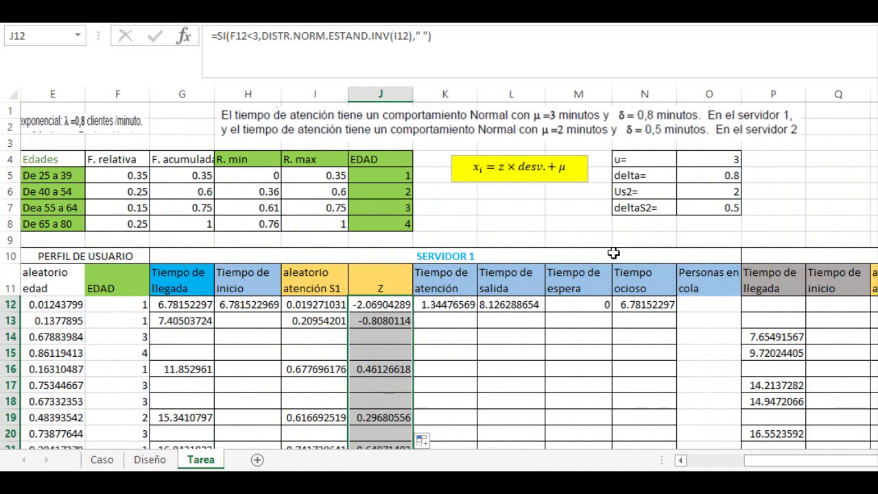
pyautogui.click(447, 304)
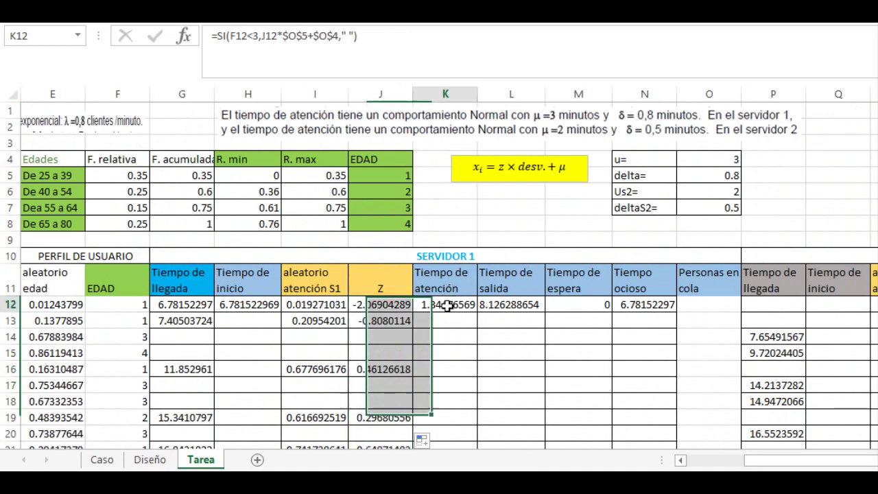
pyautogui.moveTo(478, 313); pyautogui.dragTo(473, 357)
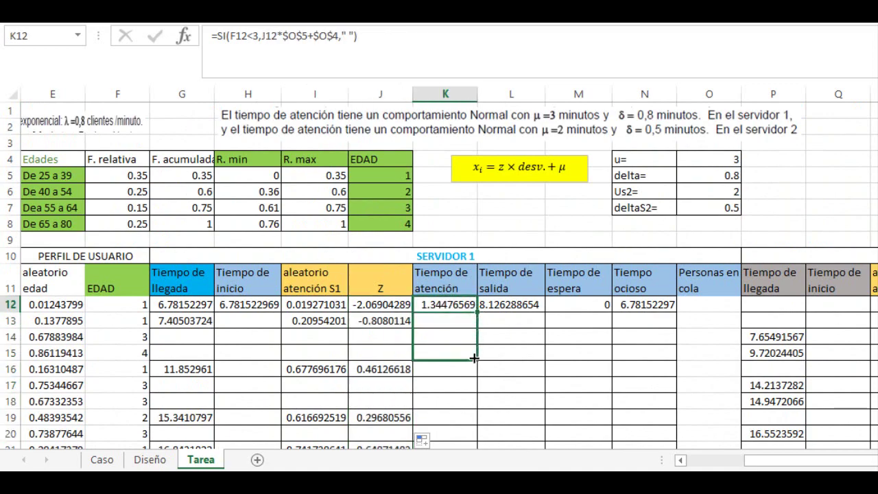
pyautogui.moveTo(473, 416)
pyautogui.mouseDown()
pyautogui.moveTo(473, 473)
pyautogui.moveTo(453, 395)
pyautogui.mouseUp()
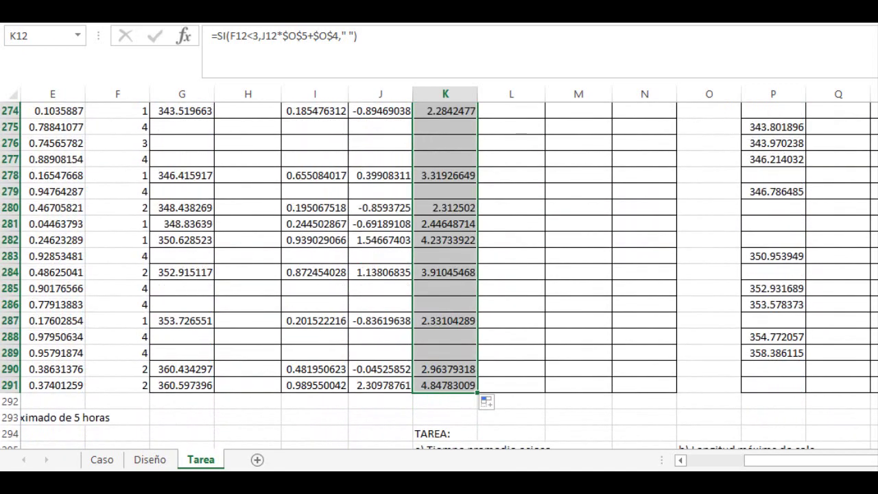
# - Fill the Servidor 2 random number formula from R12 down through R291
pyautogui.scroll(20, 439, 274)
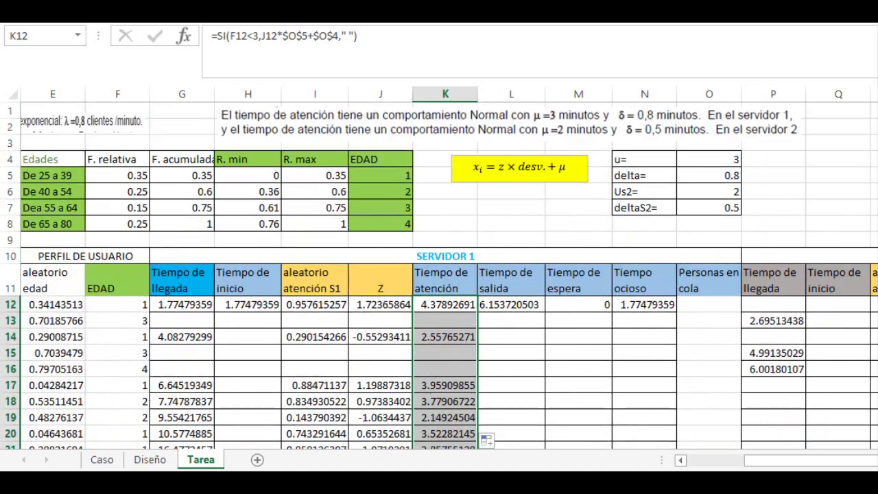
pyautogui.moveTo(749, 465); pyautogui.dragTo(862, 463)
pyautogui.click(473, 308)
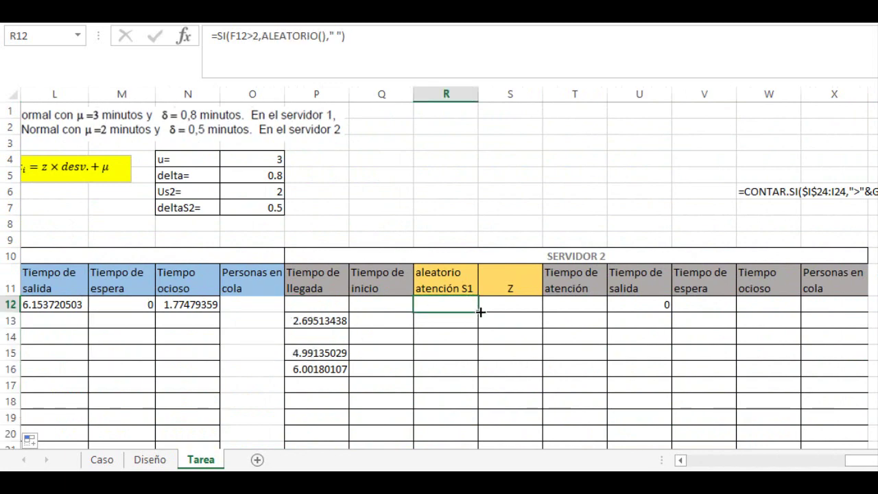
pyautogui.moveTo(480, 312)
pyautogui.mouseDown()
pyautogui.moveTo(480, 445)
pyautogui.moveTo(480, 273)
pyautogui.moveTo(457, 441)
pyautogui.mouseUp()
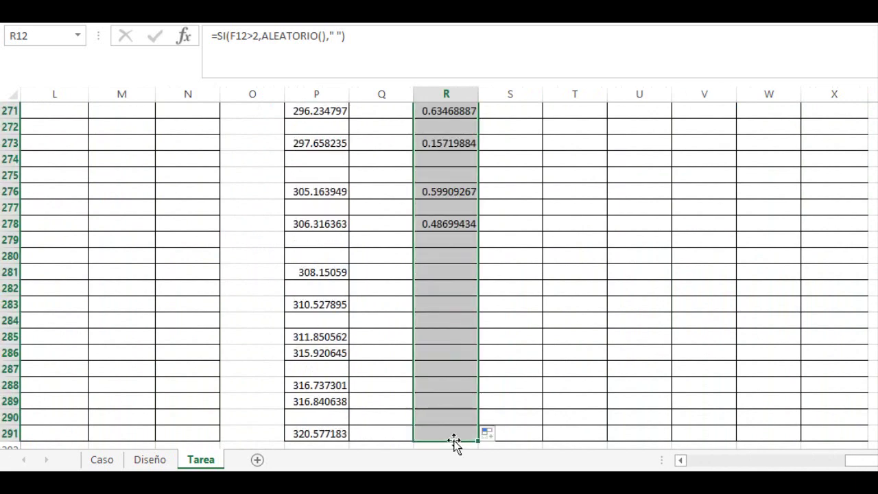
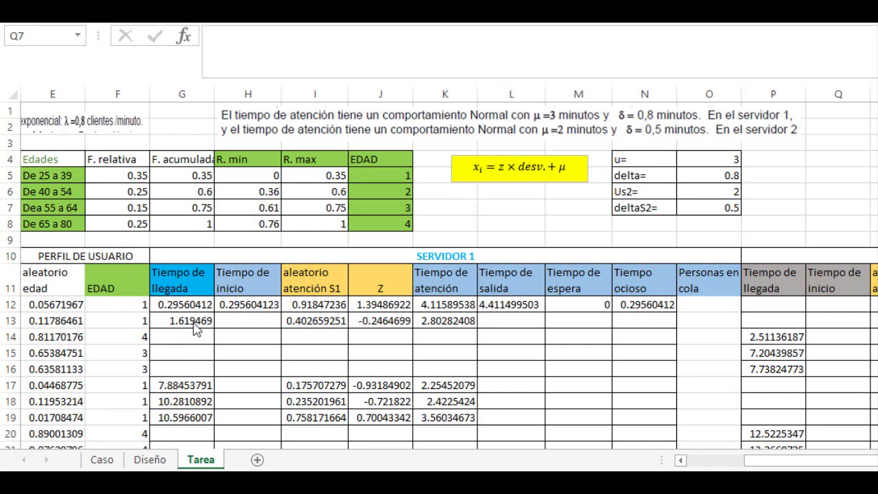
# - Enter the Servidor 1 Tiempo de inicio formula =SI(L12>G13,L12,G13) in H13
pyautogui.click(256, 323)
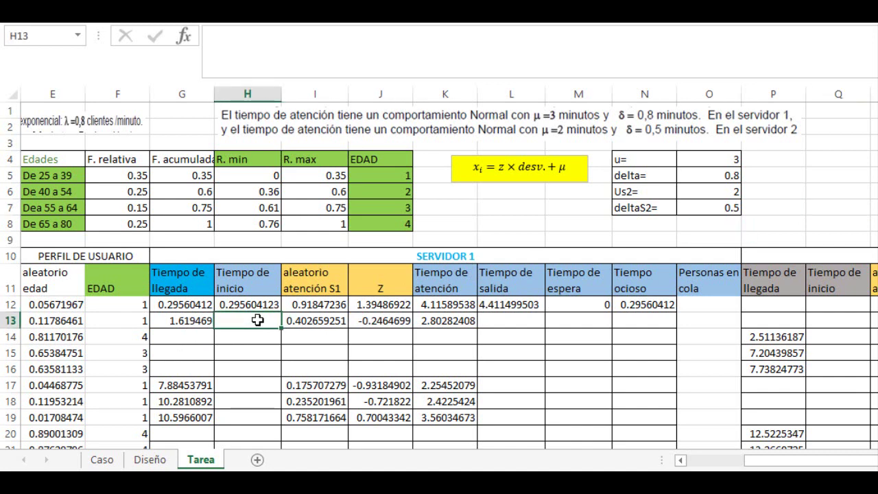
pyautogui.click(499, 325)
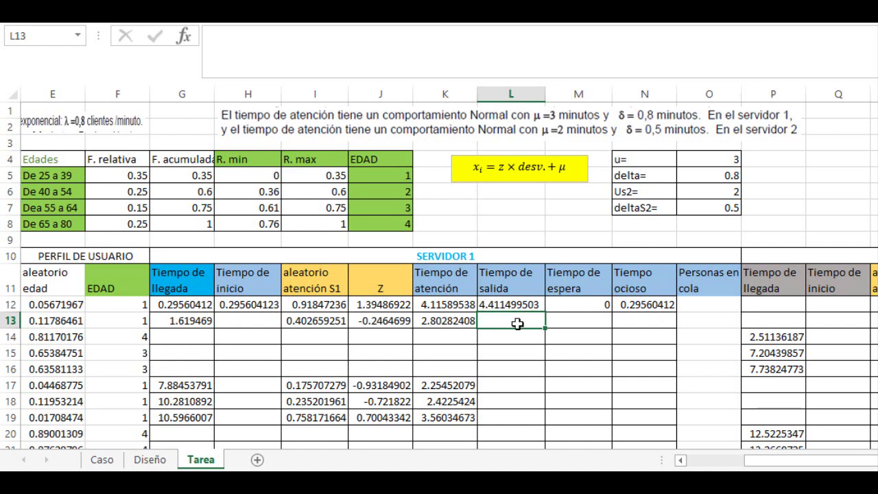
pyautogui.click(251, 320)
pyautogui.write('=SI(L12>G13,')
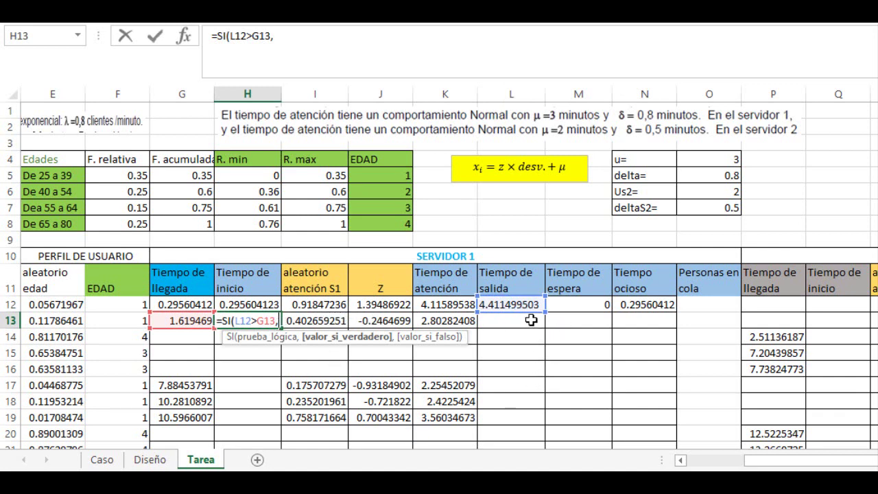
pyautogui.write('L')
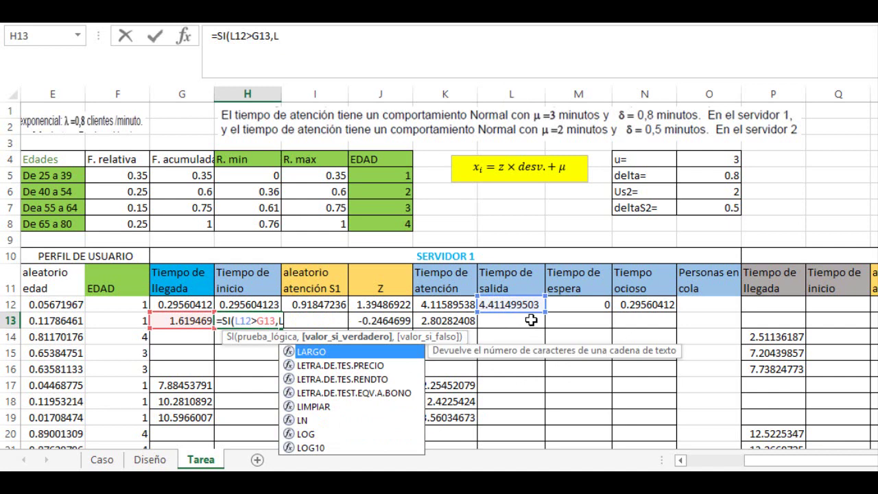
pyautogui.write('12')
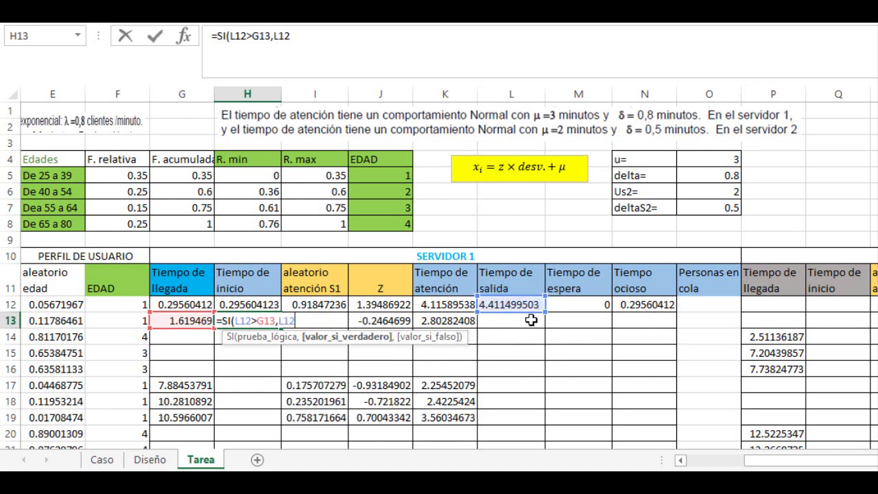
pyautogui.write(',G13')
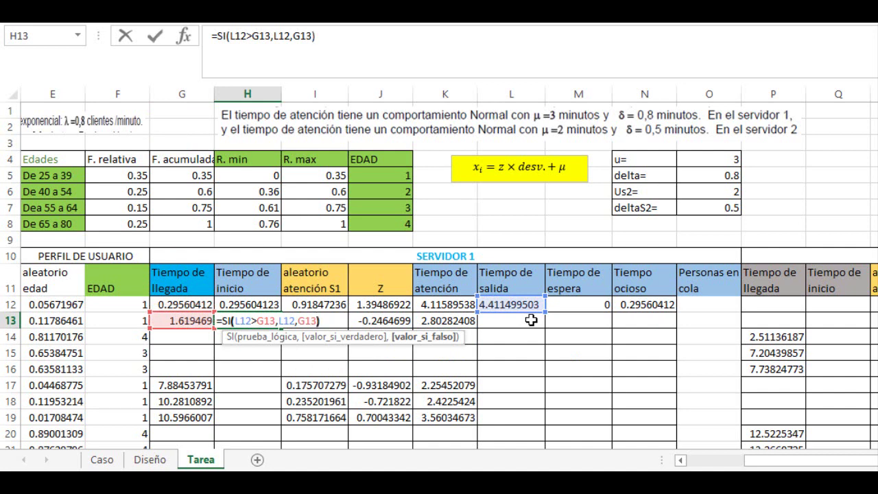
pyautogui.write(')')
pyautogui.press('Return')
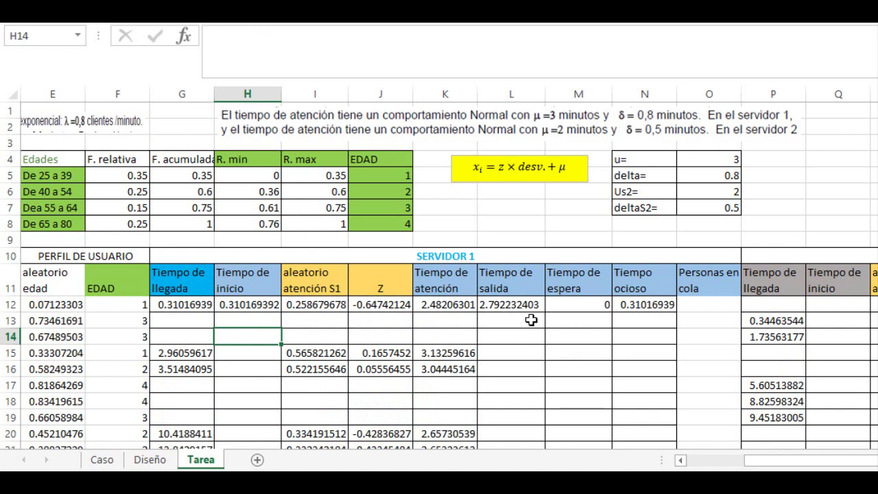
pyautogui.press('Up')
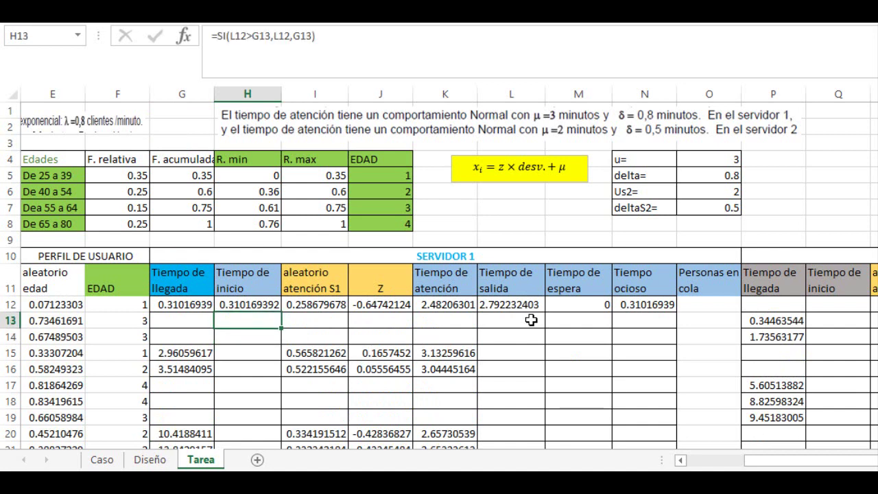
pyautogui.click(485, 209)
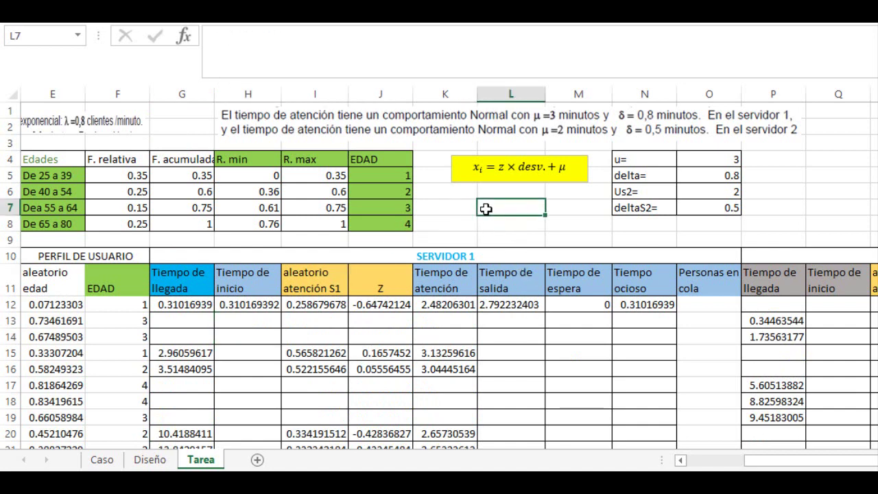
# - Enter the Servidor 1 Tiempo de salida formula =SI(F13<3,H13+K13," ") in L13
pyautogui.click(521, 326)
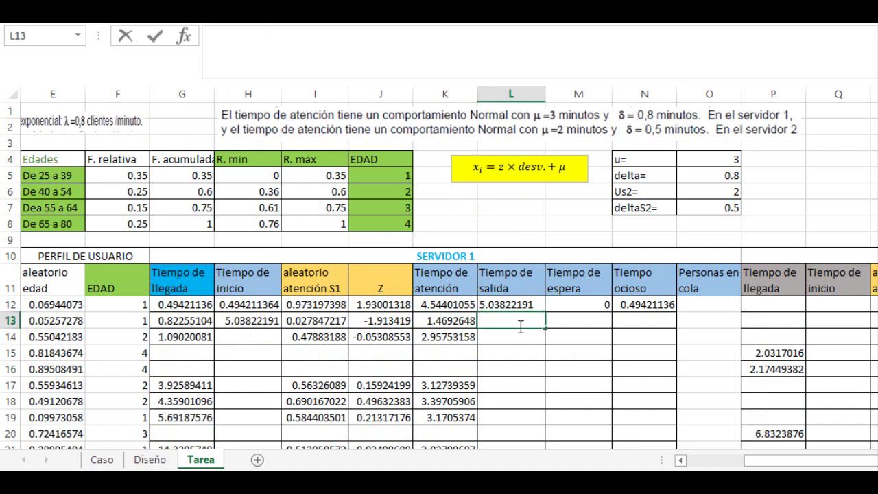
pyautogui.write('=SI')
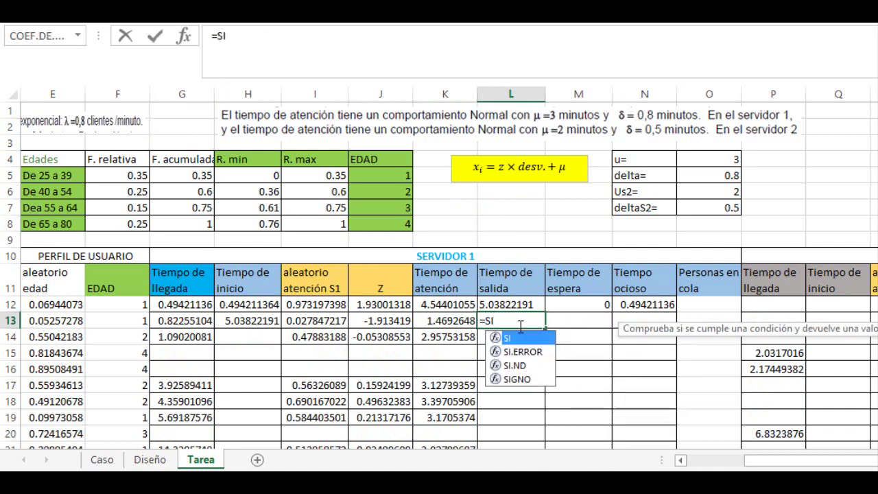
pyautogui.write('(')
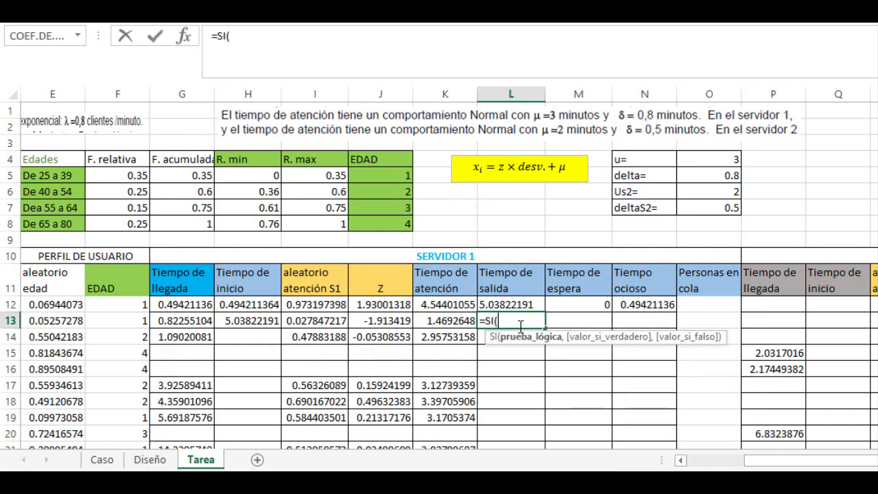
pyautogui.click(130, 324)
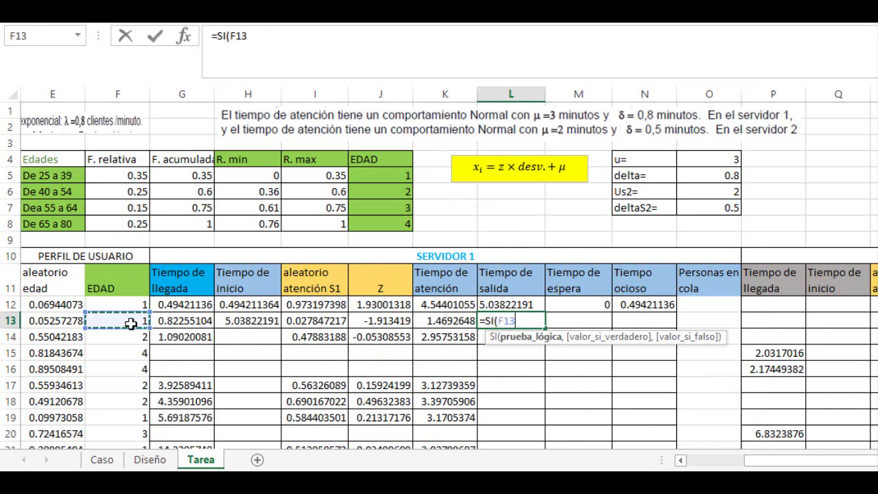
pyautogui.write('<3')
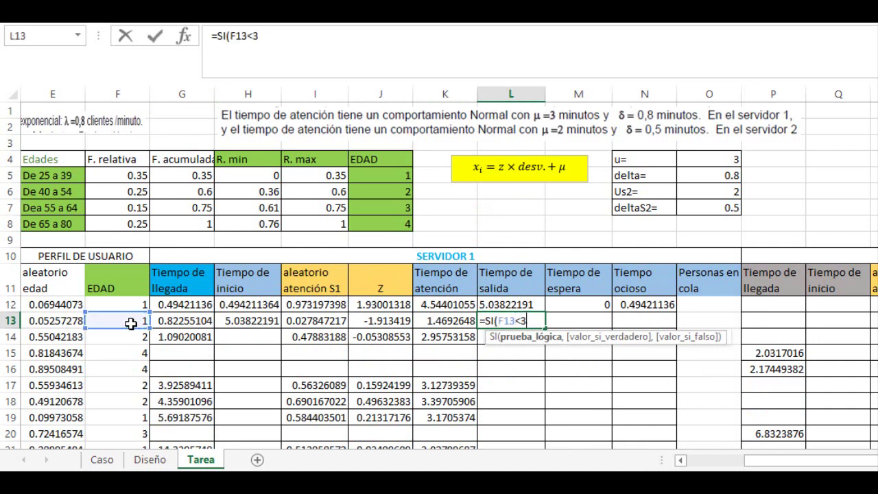
pyautogui.write(',')
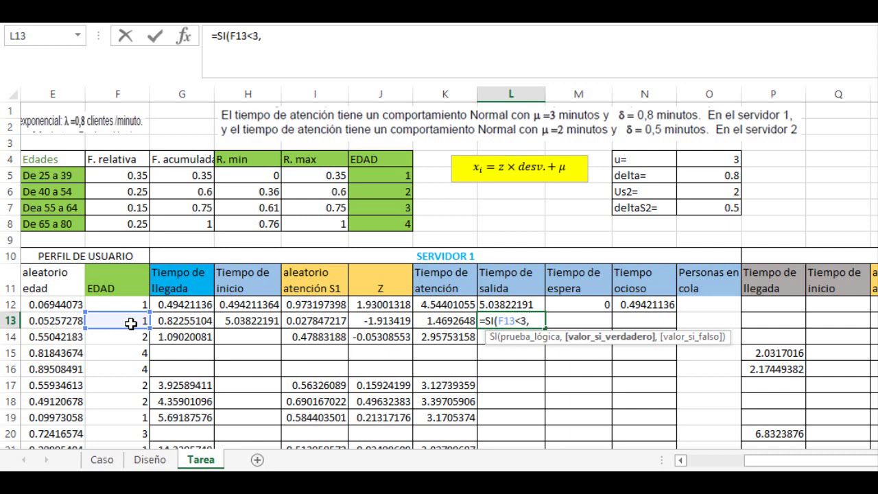
pyautogui.click(254, 320)
pyautogui.write('+')
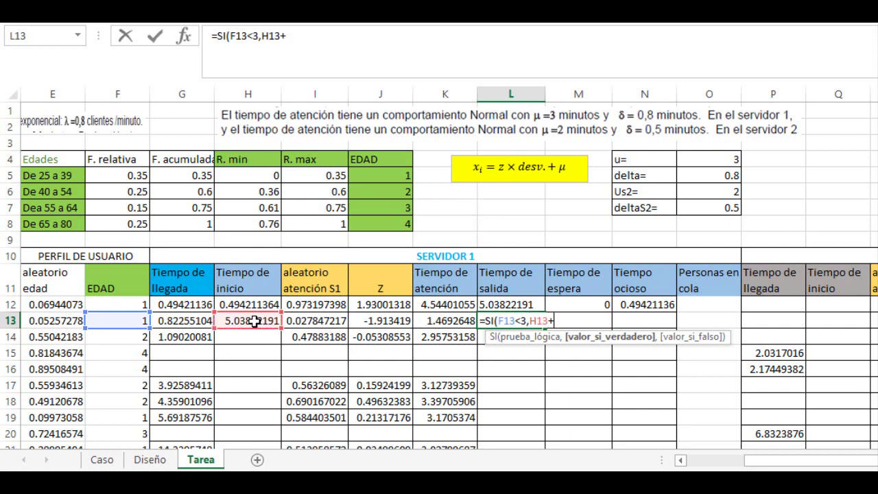
pyautogui.click(461, 321)
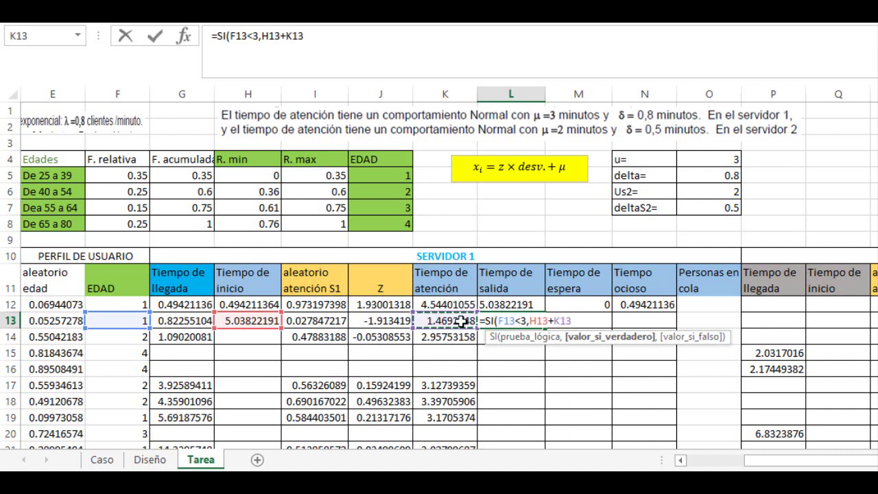
pyautogui.write(',')
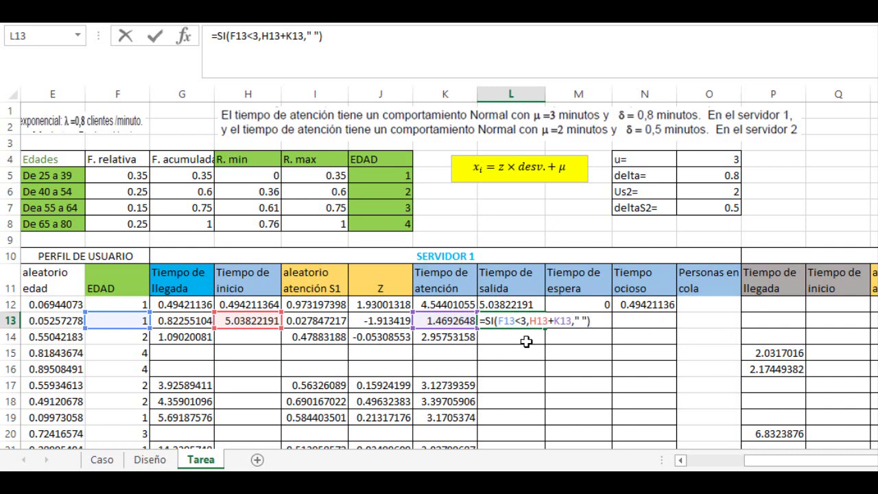
pyautogui.press('Return')
# - Enter the Servidor 1 Tiempo de espera formula =SI(F13<3,H13-G13," ") in M13
pyautogui.click(522, 321)
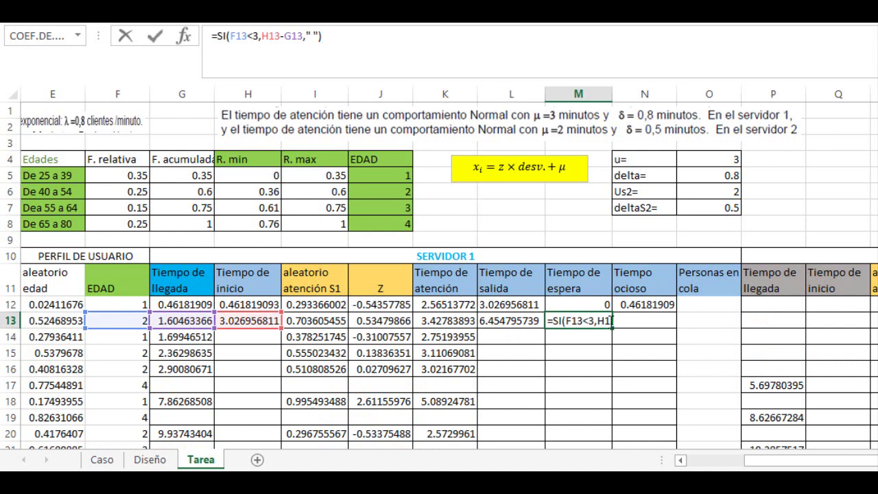
pyautogui.click(593, 320)
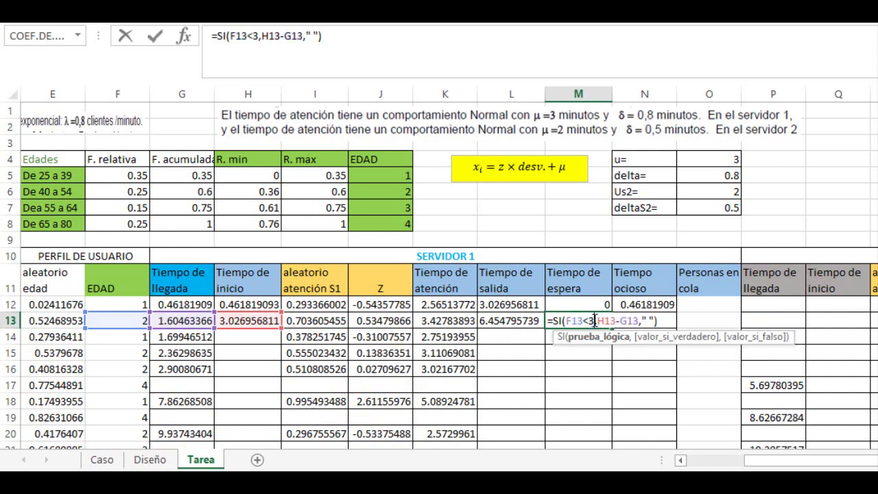
pyautogui.press('Right')
pyautogui.press('Right')
pyautogui.press('Right')
pyautogui.press('Right')
pyautogui.press('Right')
pyautogui.press('Right')
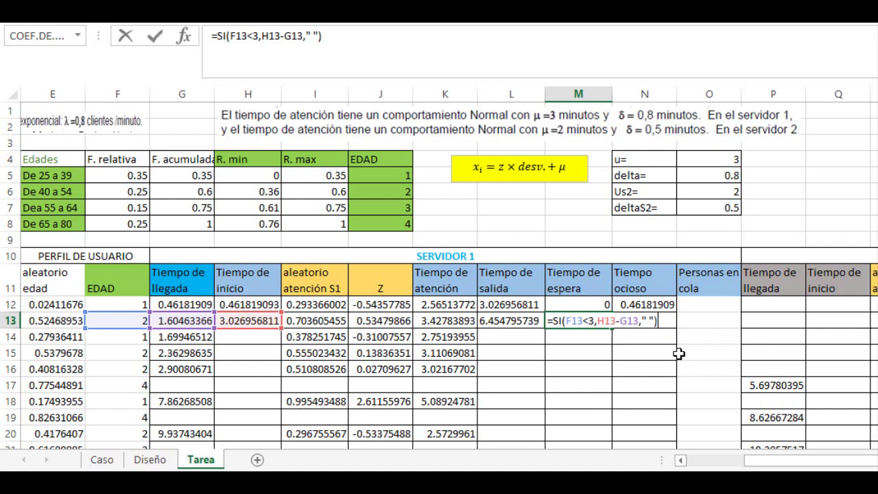
pyautogui.press('Return')
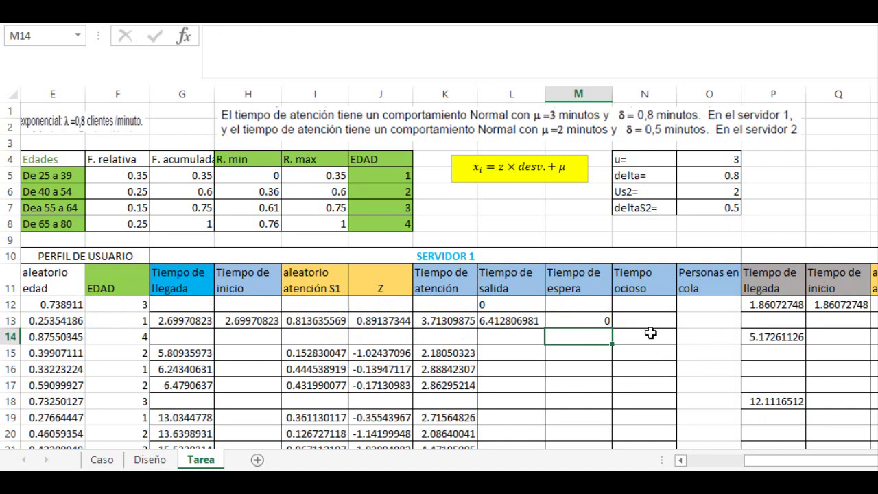
# - Enter the Servidor 1 Tiempo ocioso formula =SI(F13<3,SI(H13>L12,H13-L12,0)," ") in N13
pyautogui.click(640, 320)
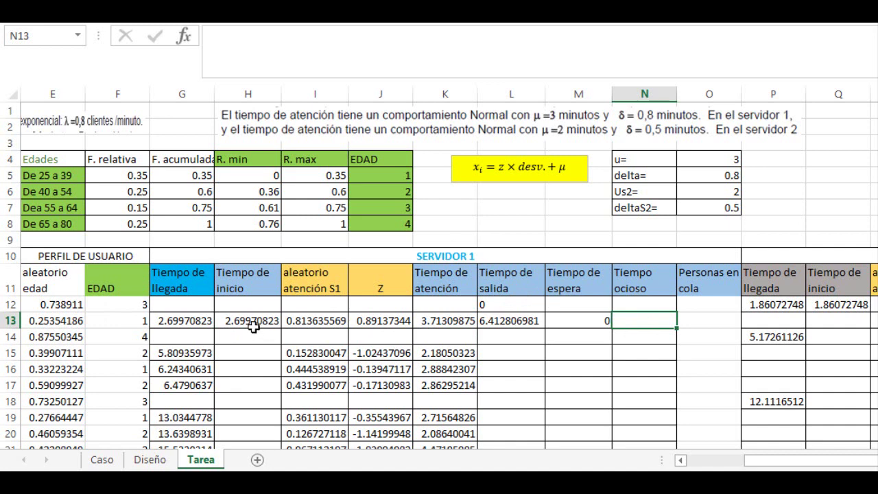
pyautogui.write('=')
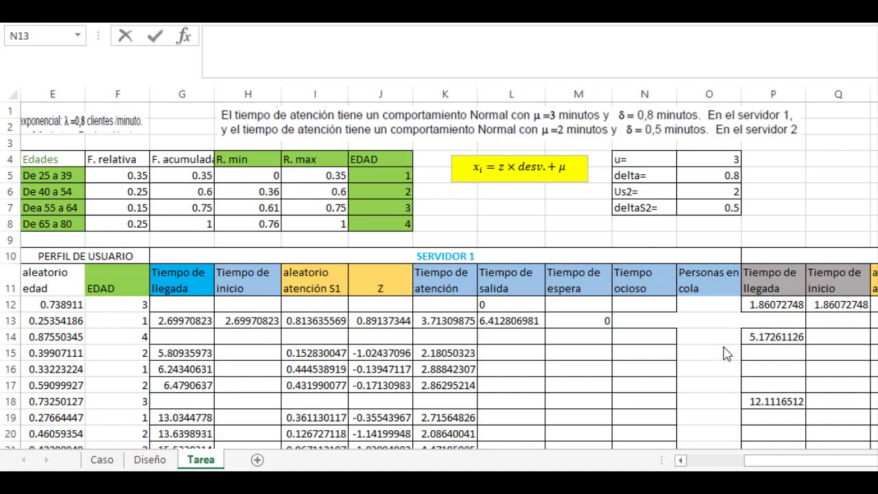
pyautogui.doubleClick(650, 320)
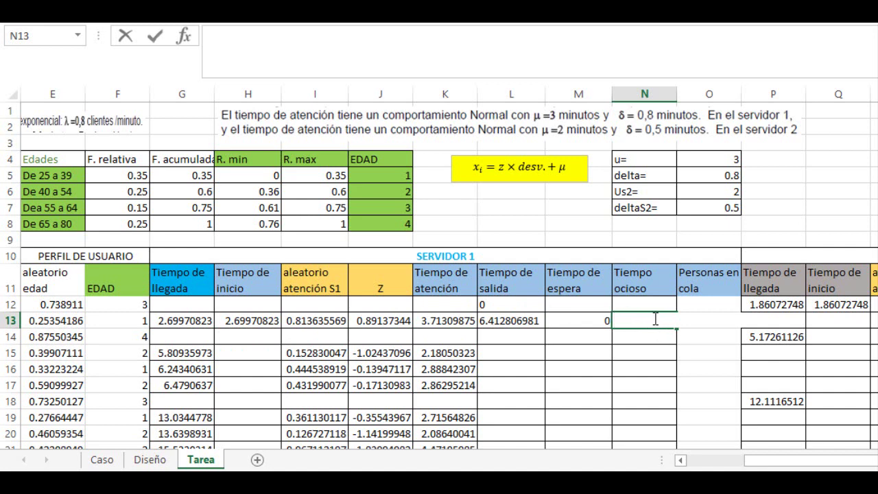
pyautogui.write('=S')
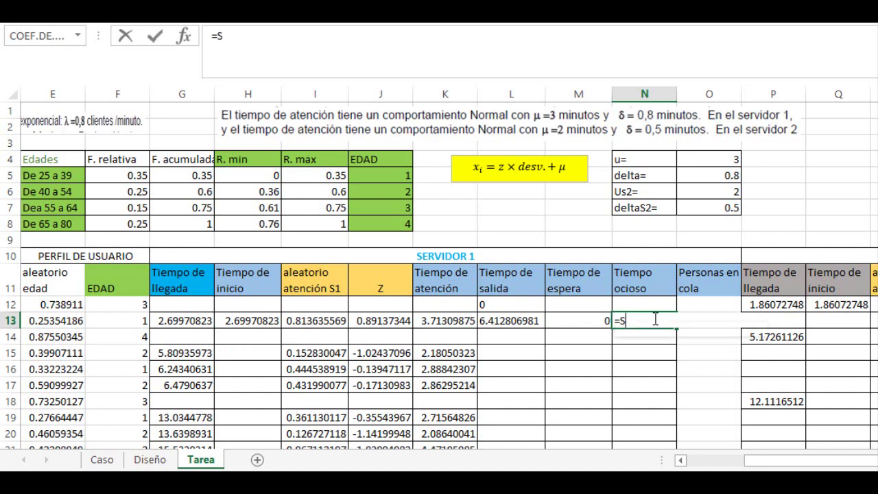
pyautogui.write('I(')
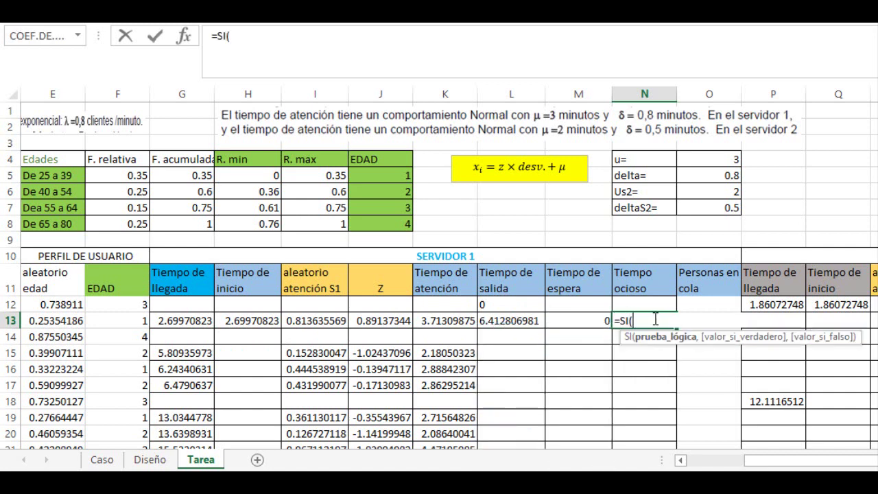
pyautogui.click(118, 321)
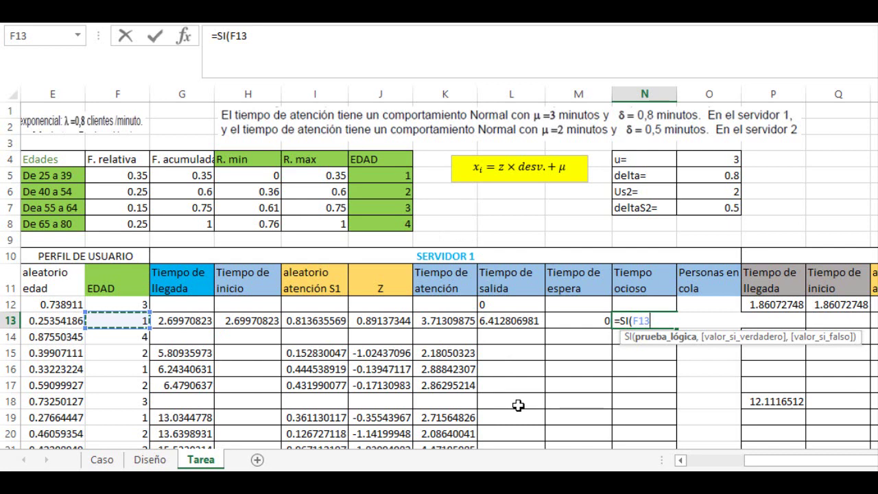
pyautogui.write('<')
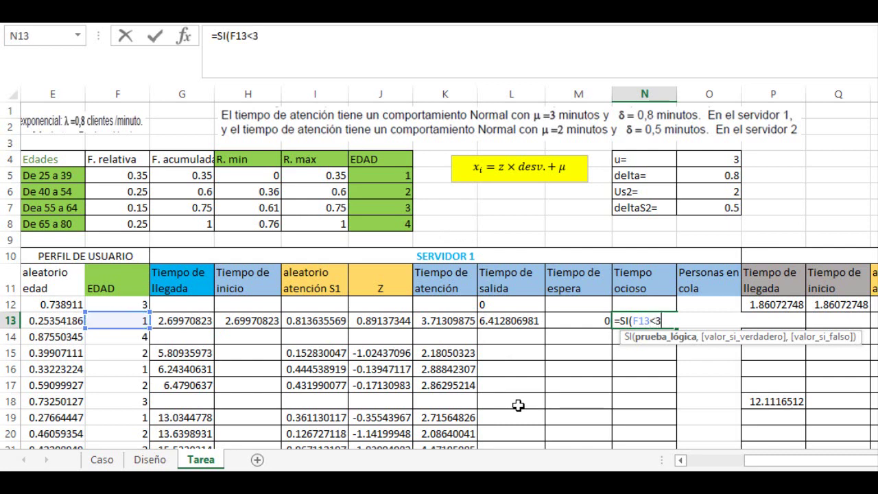
pyautogui.write('3,')
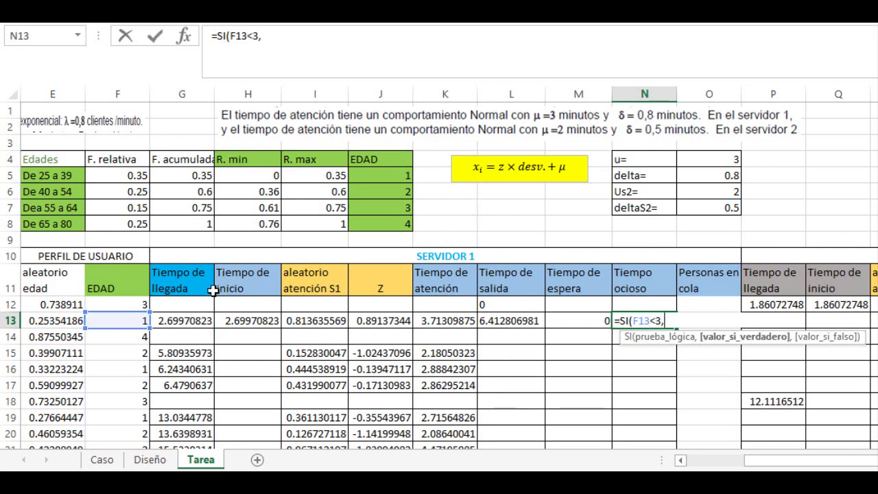
pyautogui.write('SI')
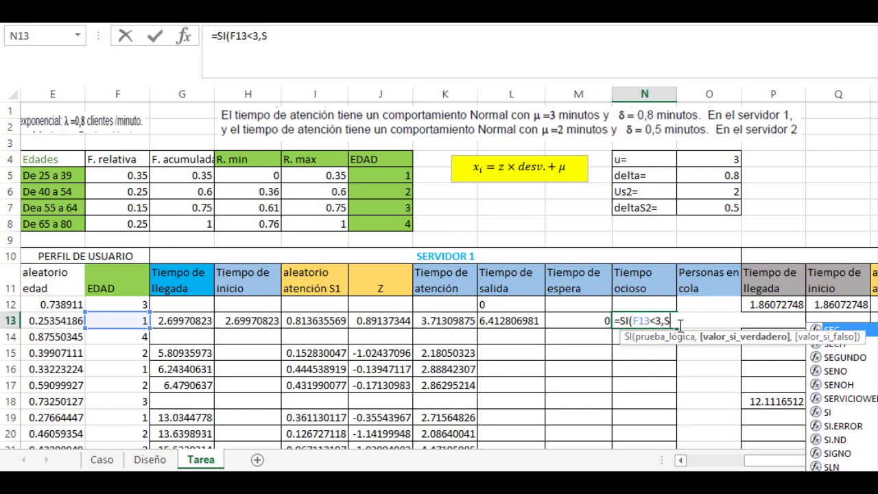
pyautogui.write('(')
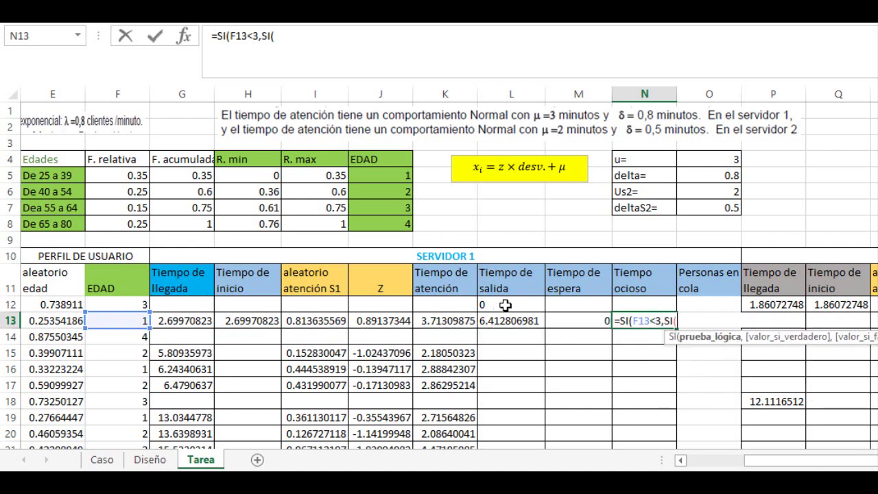
pyautogui.click(238, 323)
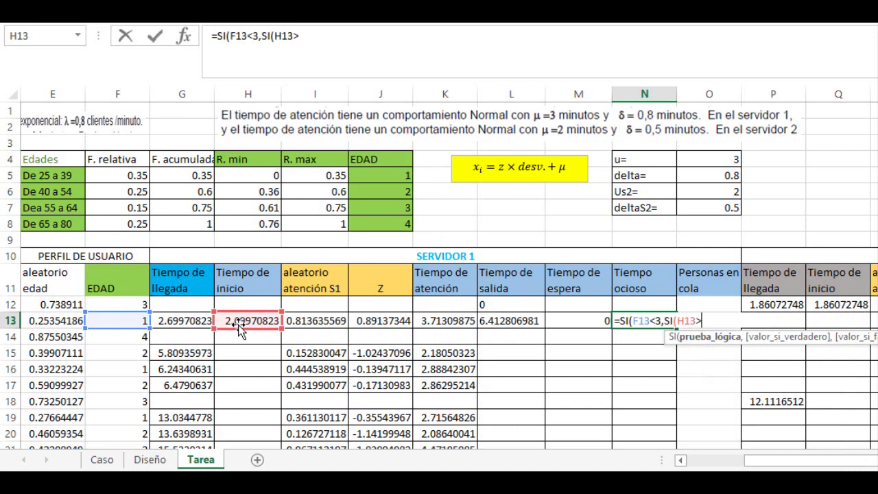
pyautogui.click(504, 304)
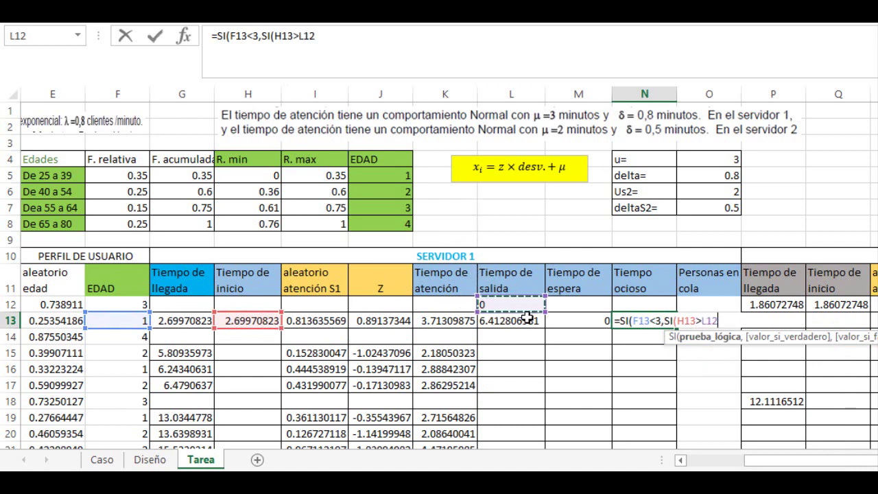
pyautogui.write(',')
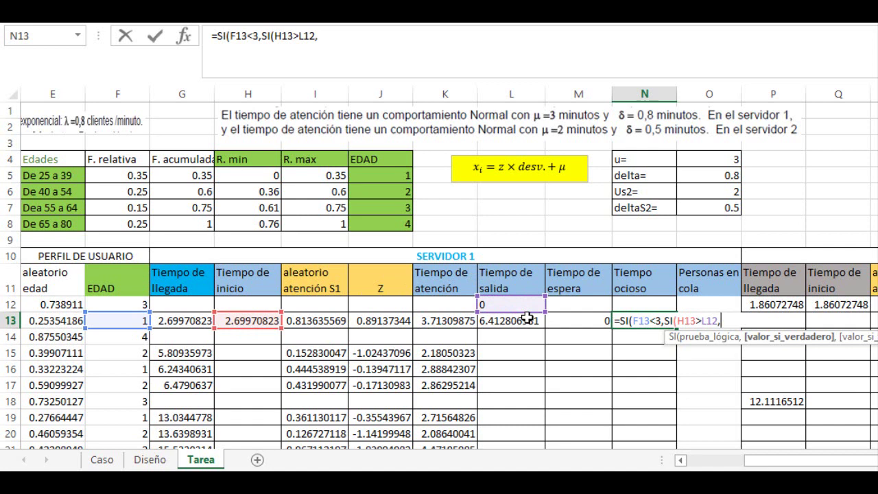
pyautogui.click(265, 322)
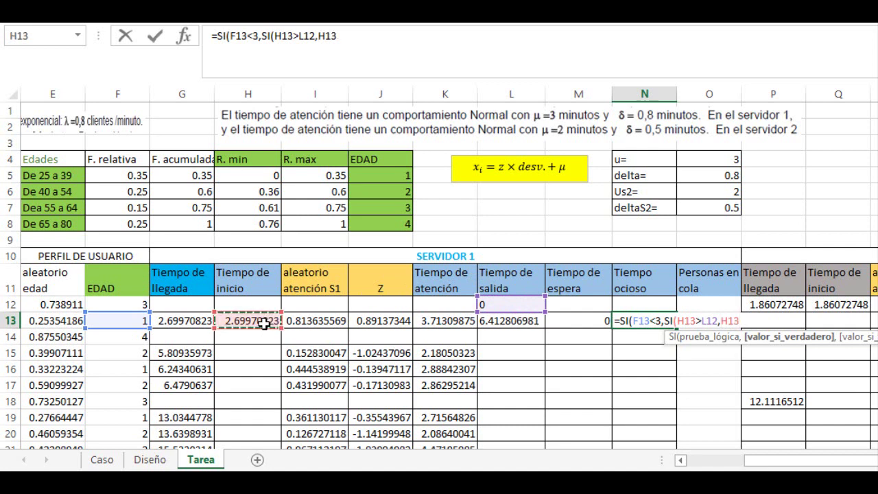
pyautogui.write('-')
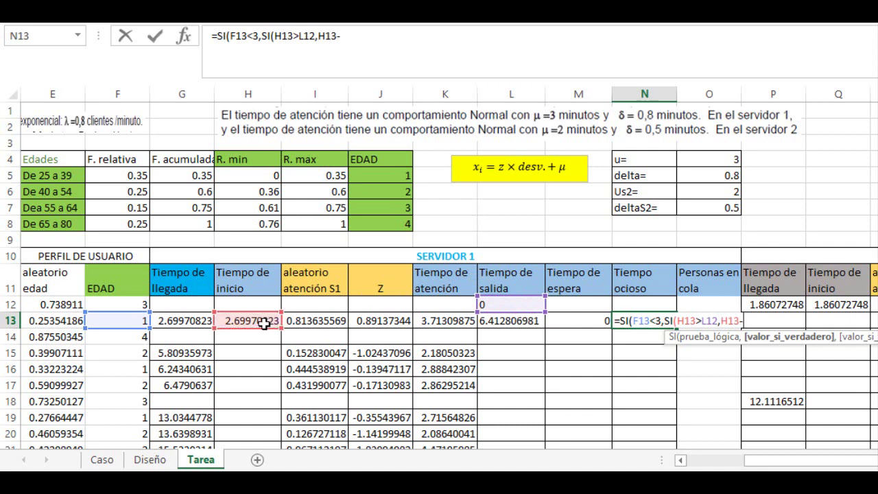
pyautogui.click(498, 304)
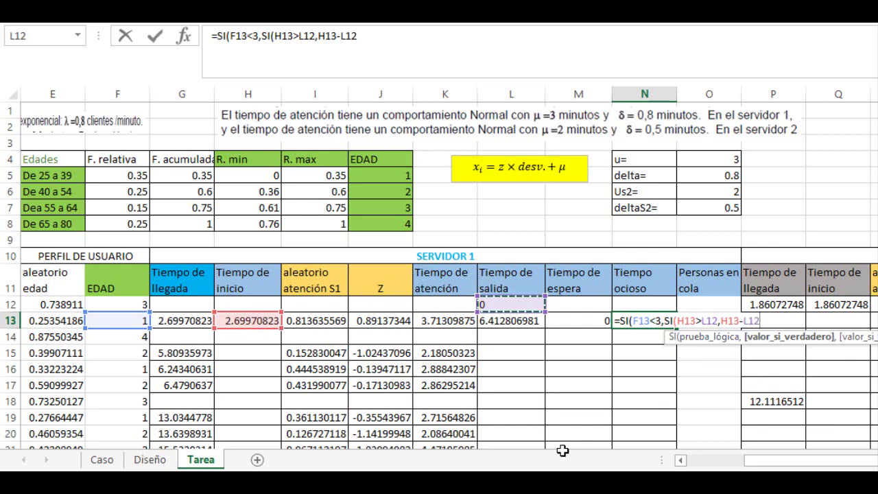
pyautogui.write(',0')
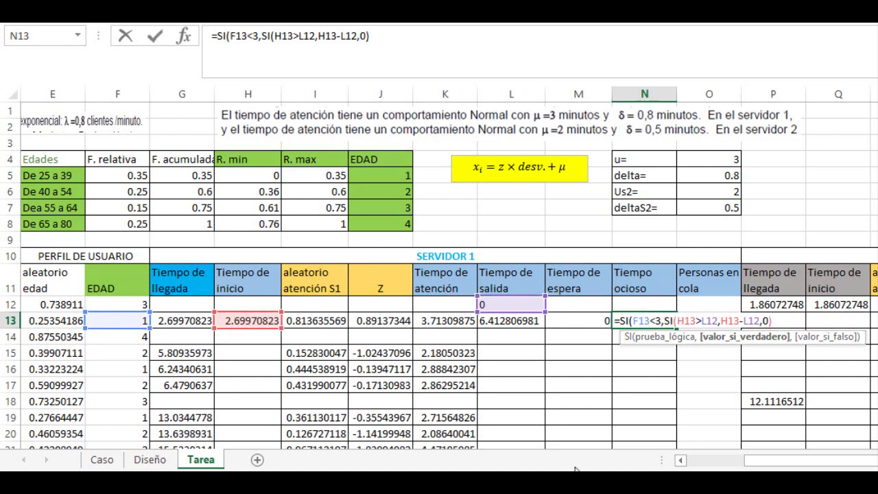
pyautogui.write(',')
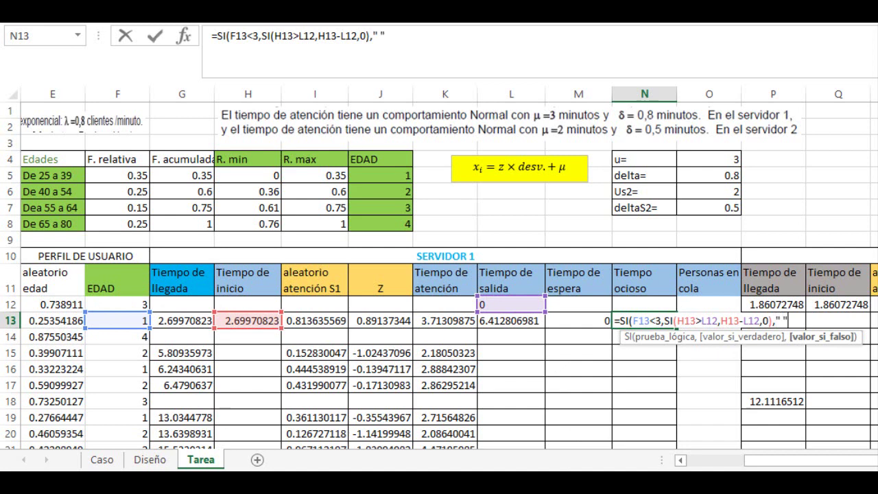
pyautogui.press('Return')
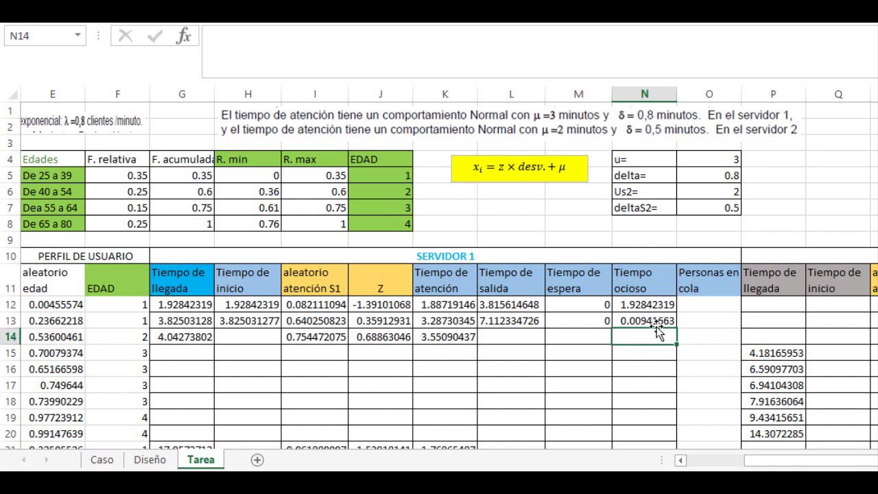
# - Enter the Servidor 1 Tiempo de inicio formula =SI(MAX(L12:L13)>G14,MAX(L12:L13),G14) in H14 and reselect the cell
pyautogui.click(265, 336)
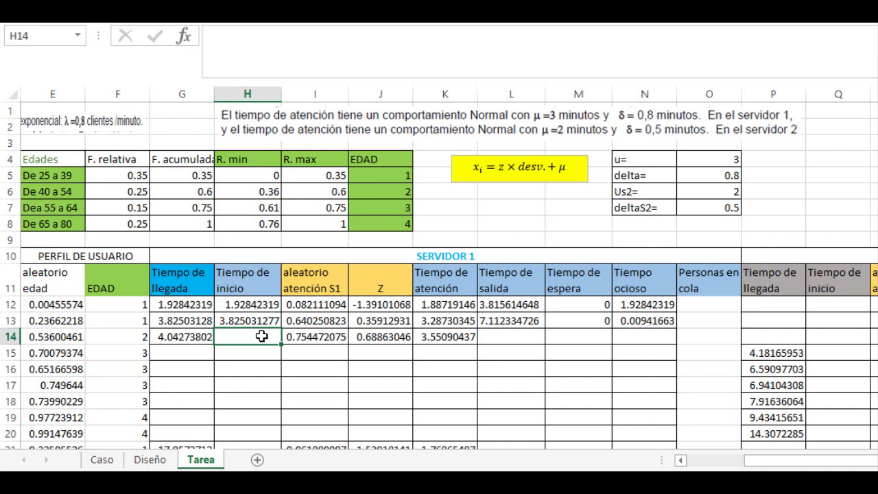
pyautogui.write('=')
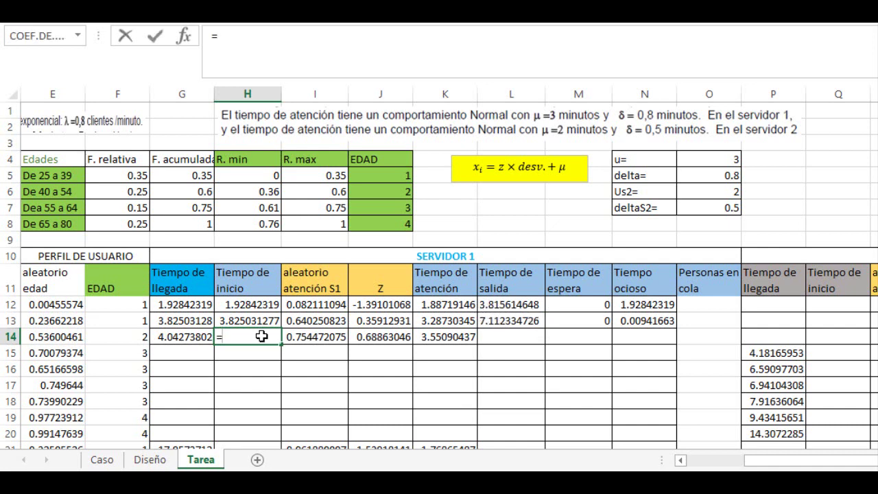
pyautogui.write('SI')
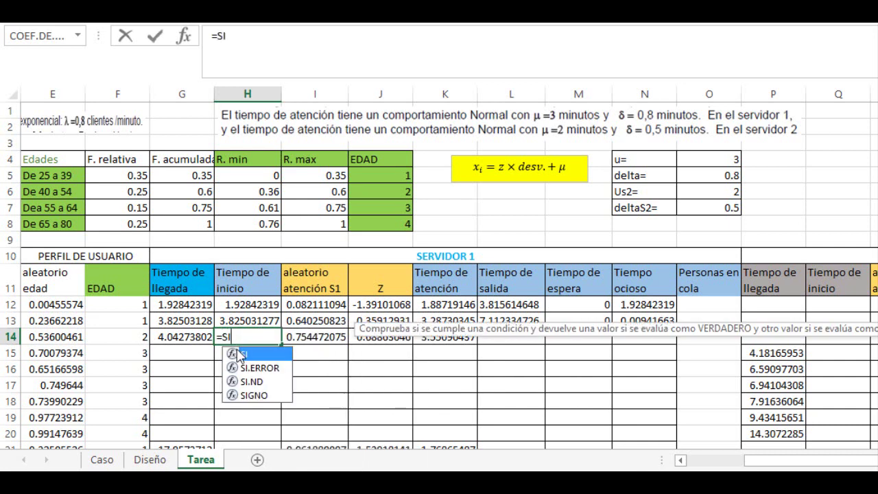
pyautogui.doubleClick(244, 355)
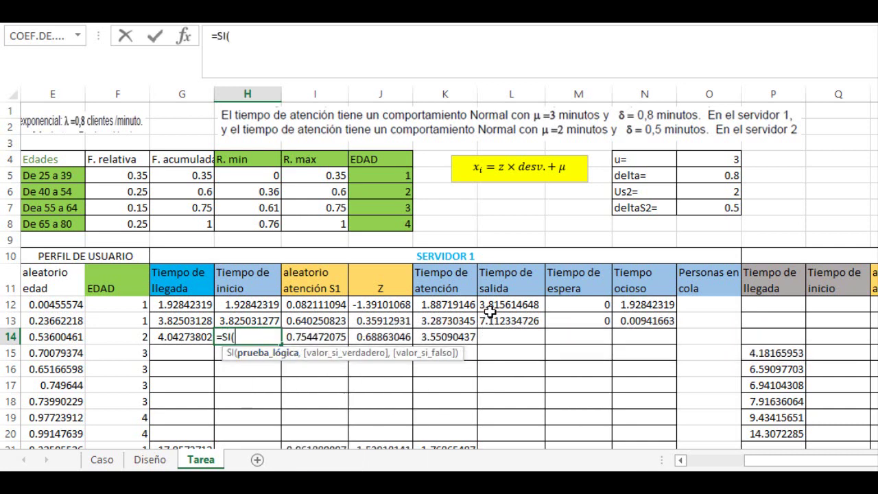
pyautogui.write('MA')
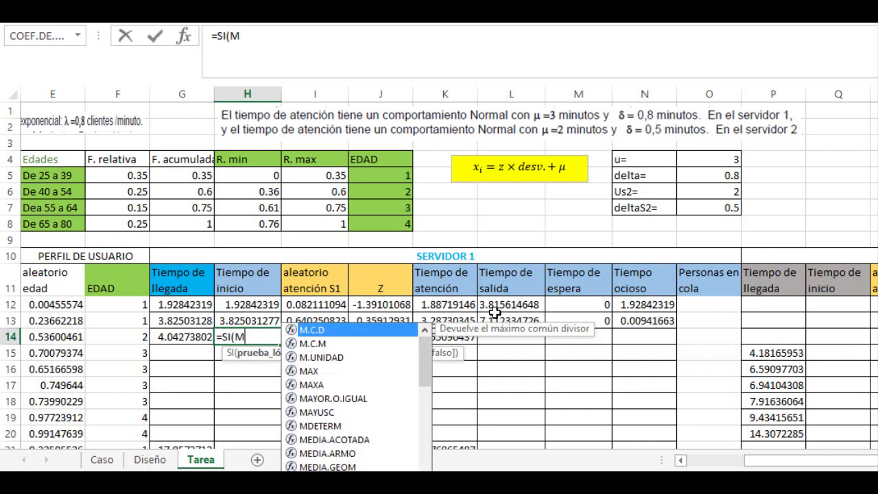
pyautogui.doubleClick(302, 377)
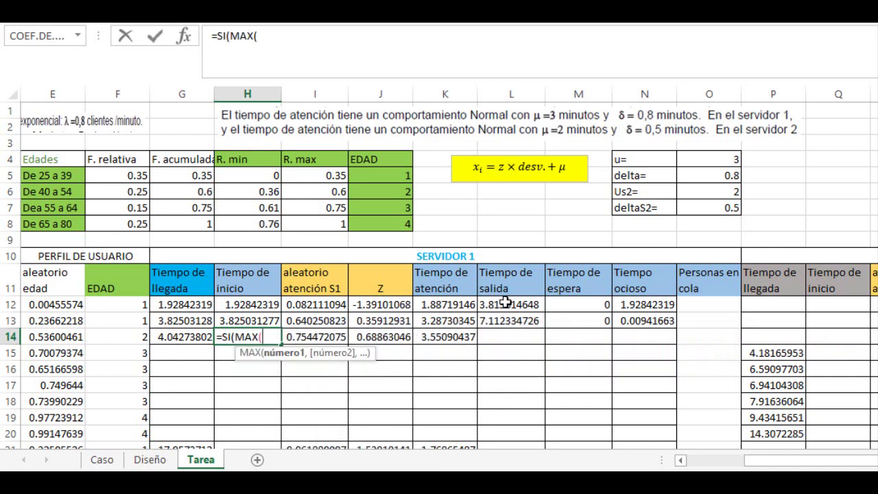
pyautogui.moveTo(509, 303); pyautogui.dragTo(509, 317)
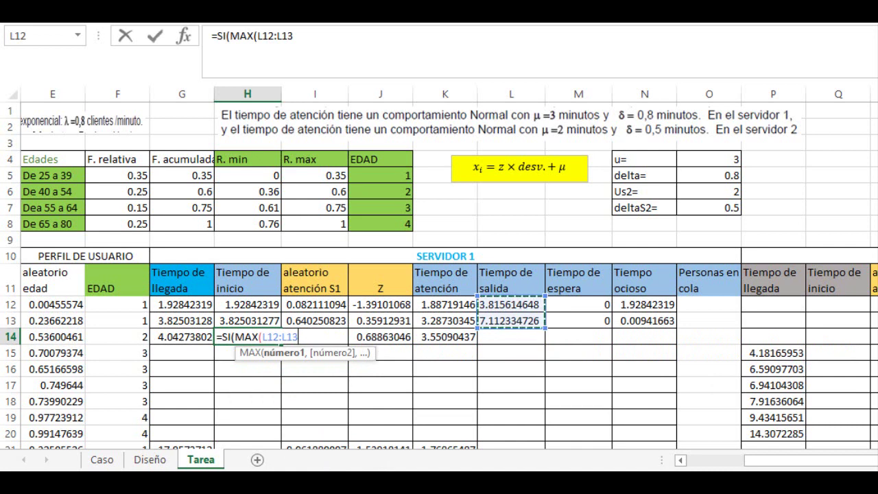
pyautogui.write(')>')
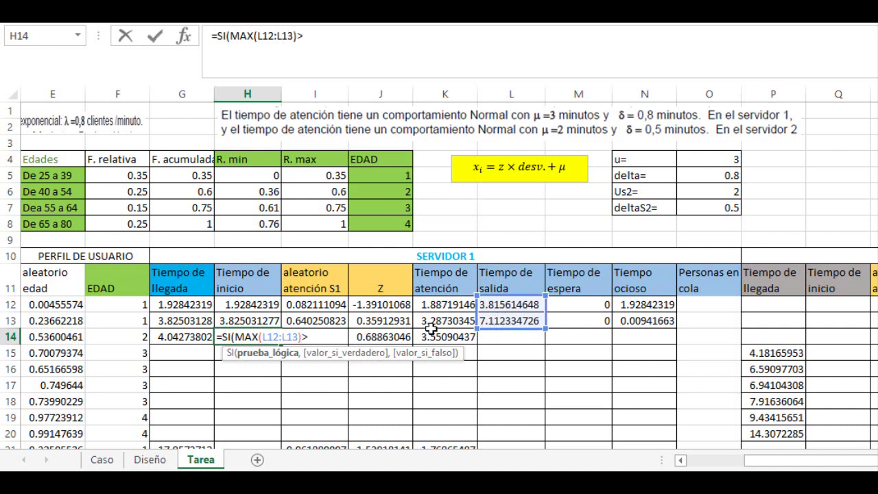
pyautogui.click(195, 336)
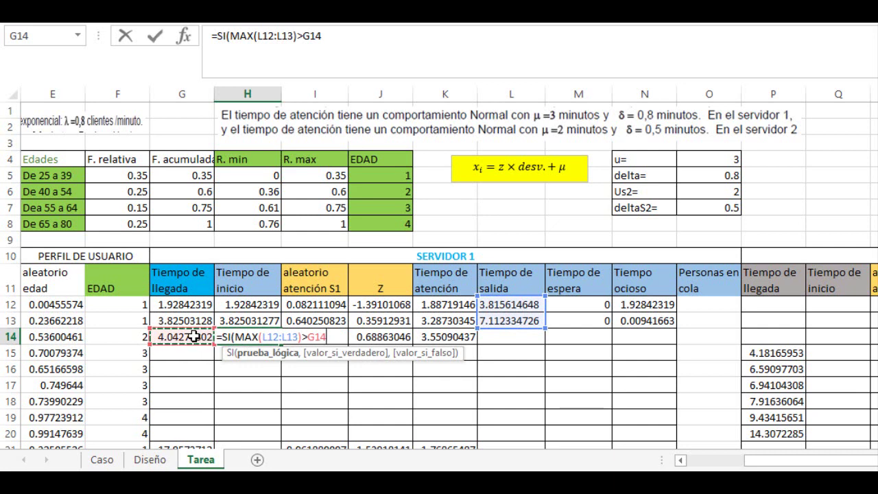
pyautogui.write(',')
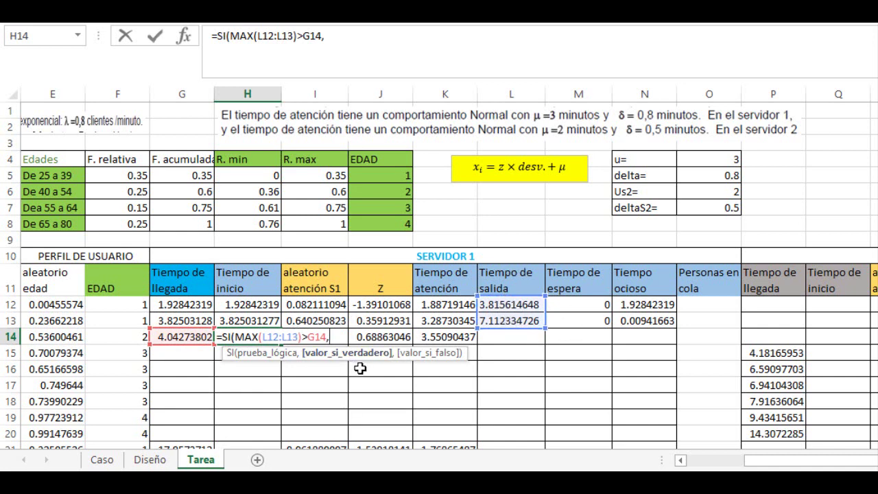
pyautogui.write('MAX')
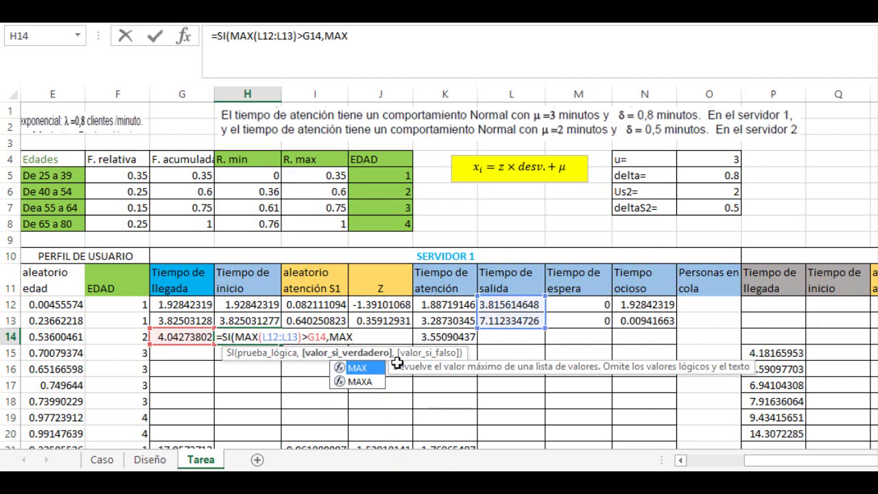
pyautogui.write('(')
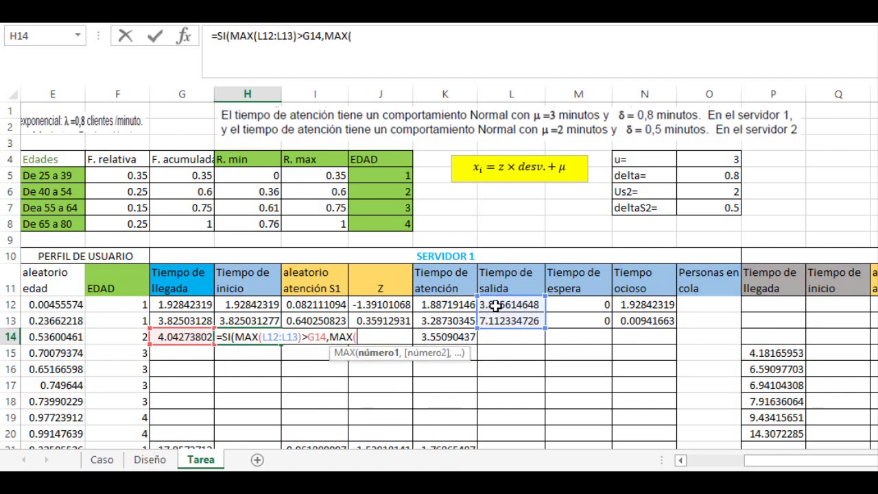
pyautogui.moveTo(495, 305); pyautogui.dragTo(496, 323)
pyautogui.write('),G14)')
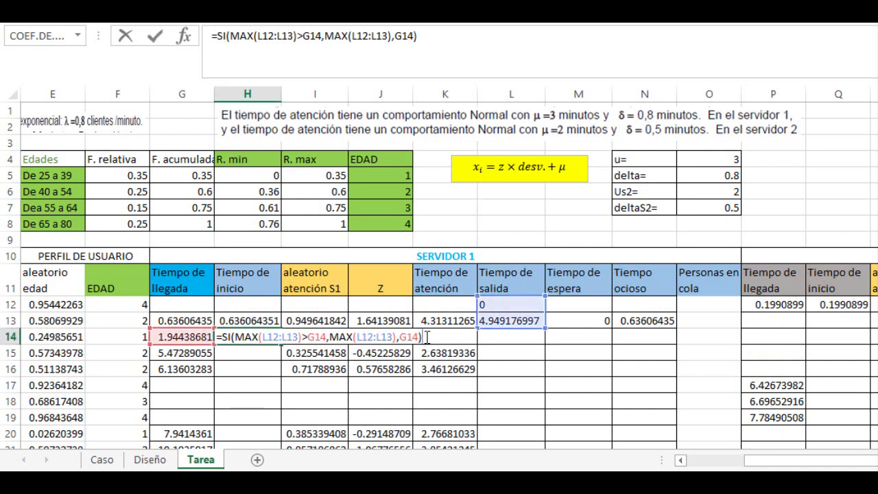
pyautogui.press('Return')
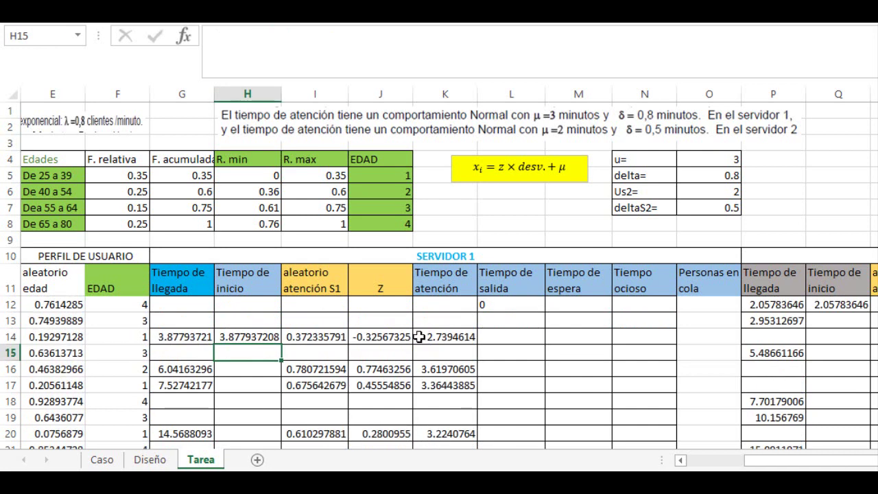
pyautogui.click(223, 332)
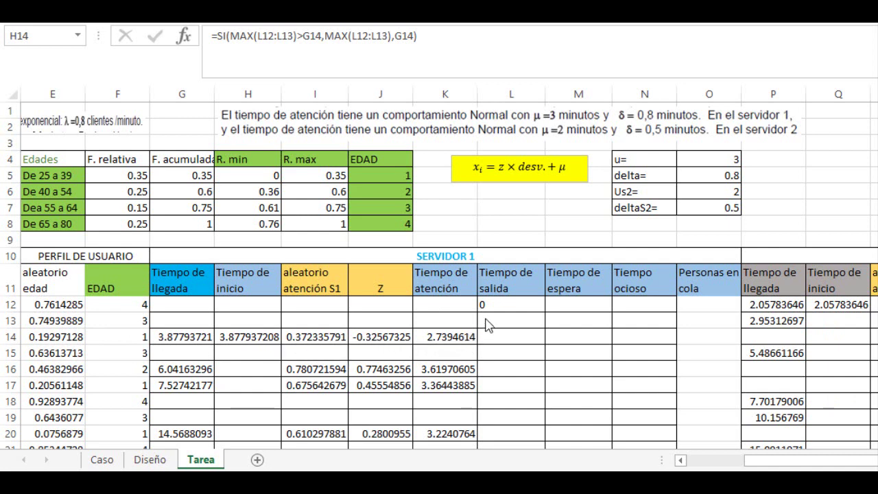
pyautogui.click(234, 342)
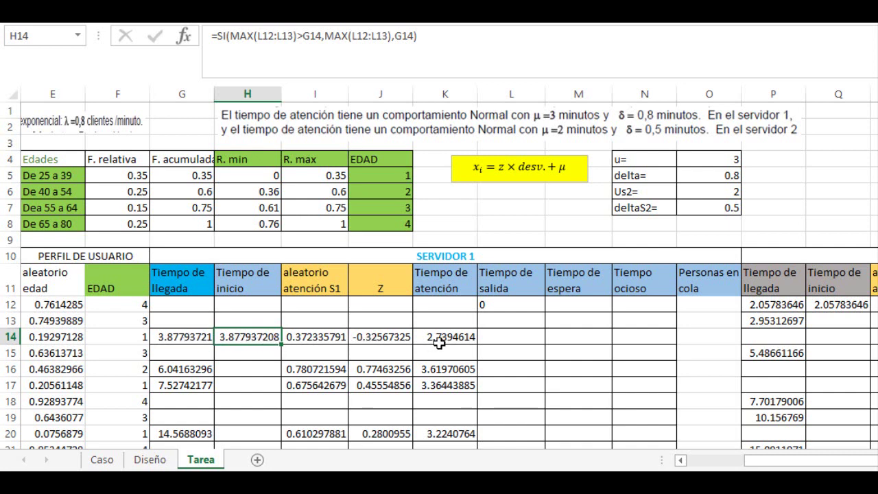
# - Review the Servidor 1 Tiempo de salida, Tiempo de espera and Tiempo ocioso cells of row 14 and the idle time formula in N13
pyautogui.click(498, 341)
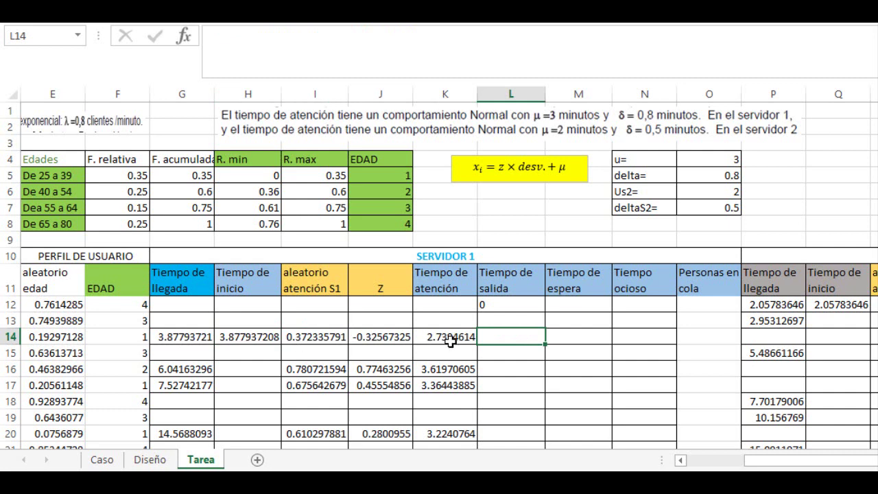
pyautogui.click(589, 338)
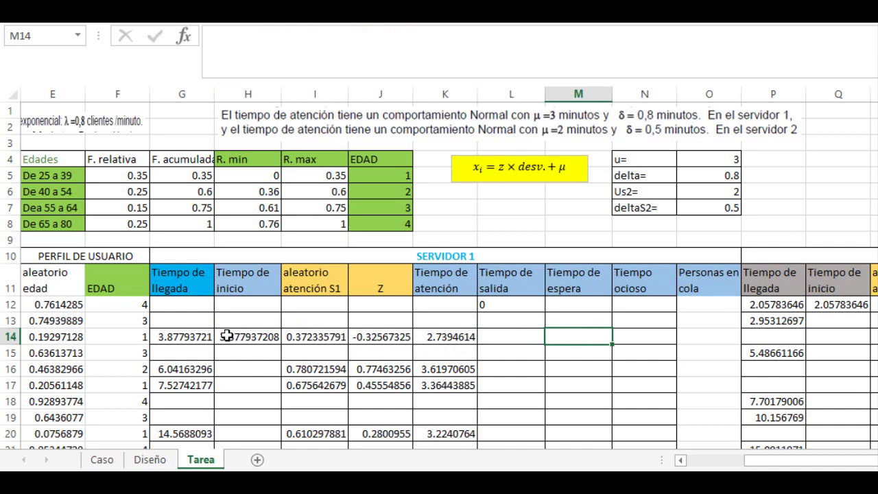
pyautogui.click(635, 340)
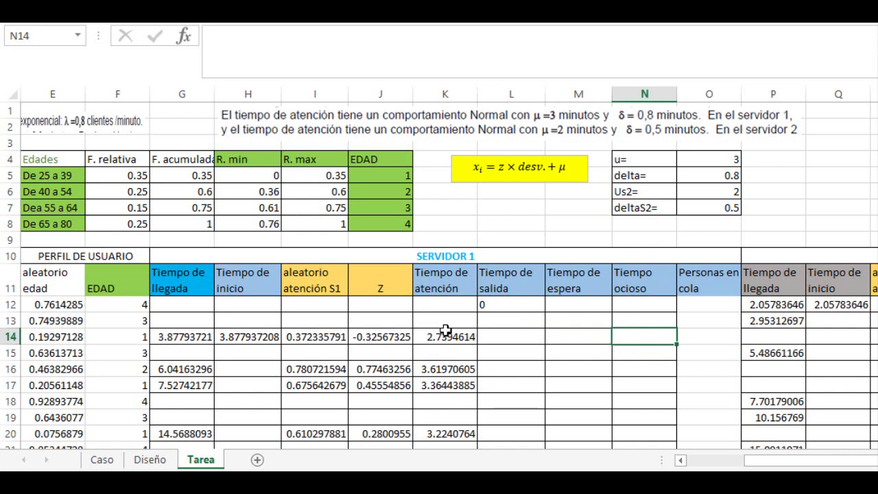
pyautogui.click(524, 338)
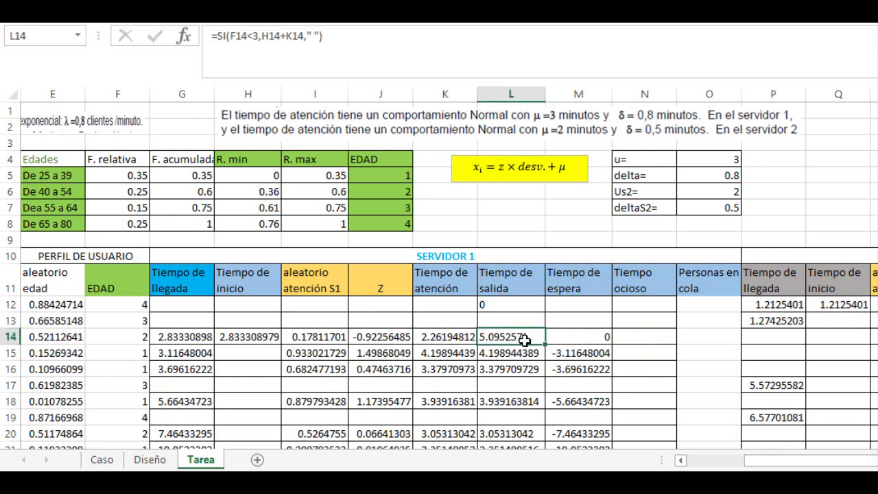
pyautogui.press('Right')
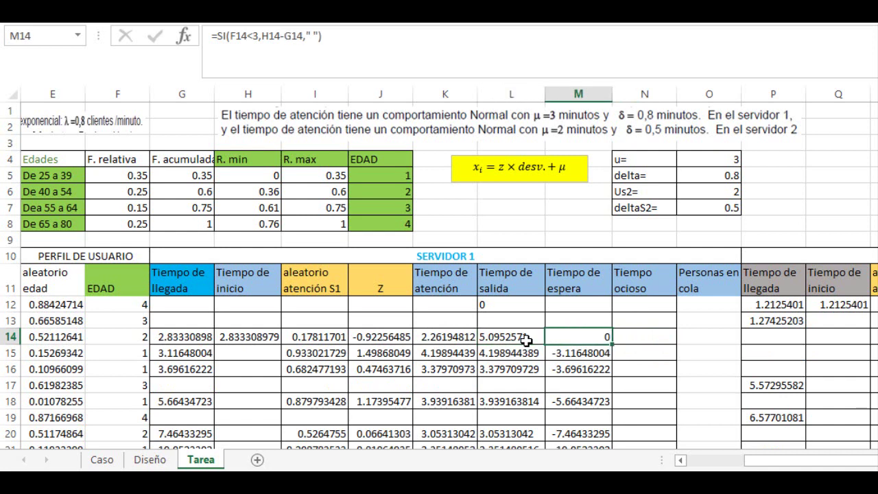
pyautogui.press('Right')
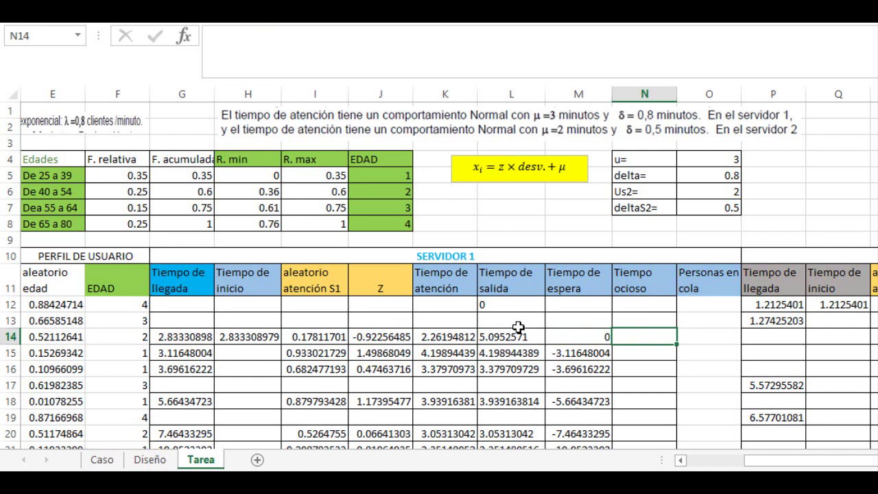
pyautogui.click(639, 317)
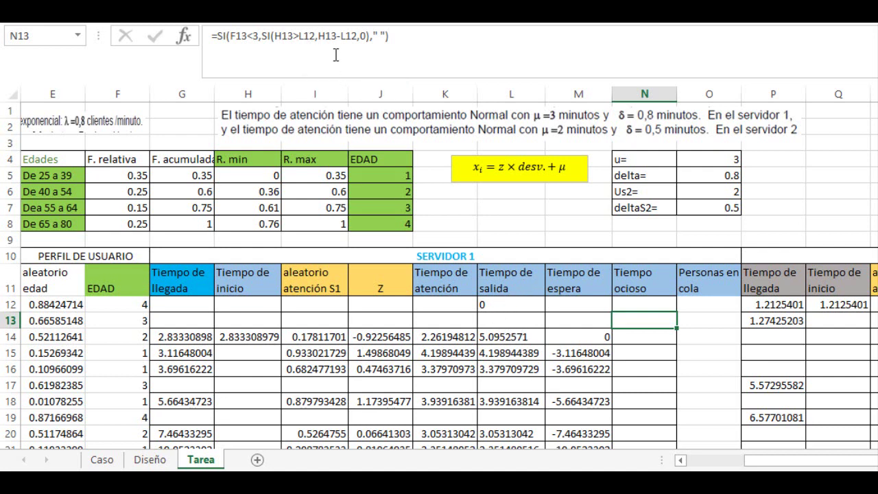
# - Enter the Servidor 1 Tiempo ocioso formula =SI(F14<3,SI(H14>MAX(L12:L13),H14-MAX(L12:L13),0)," ") in N14
pyautogui.click(628, 338)
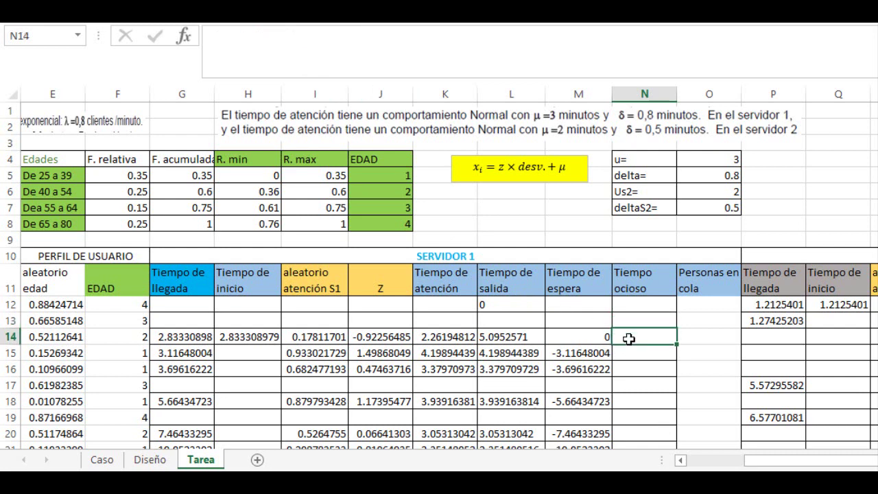
pyautogui.write('=SI(F14<3,')
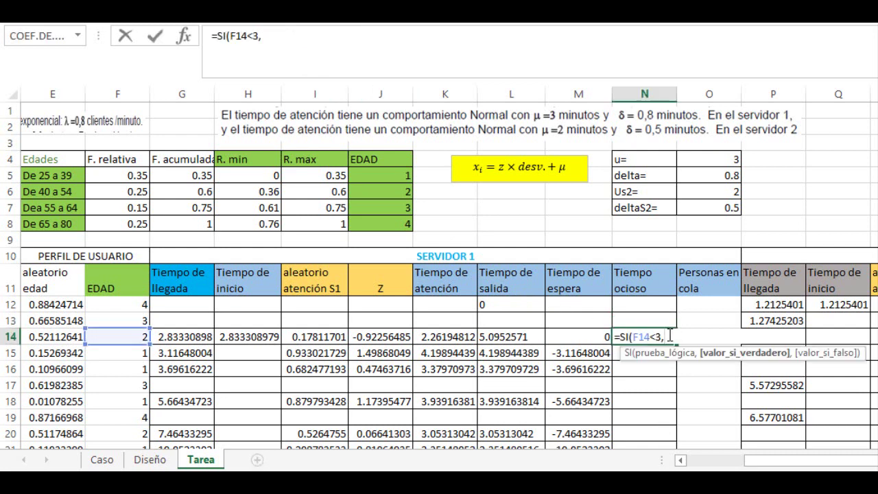
pyautogui.write('SI(')
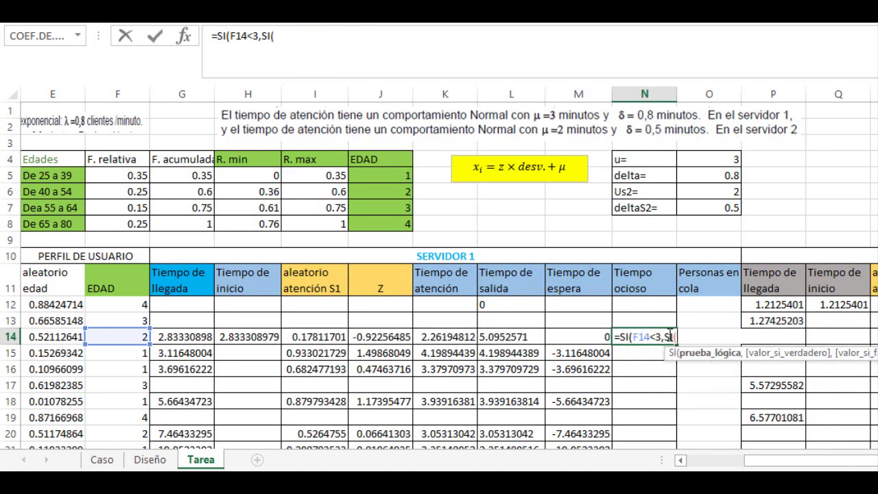
pyautogui.click(259, 341)
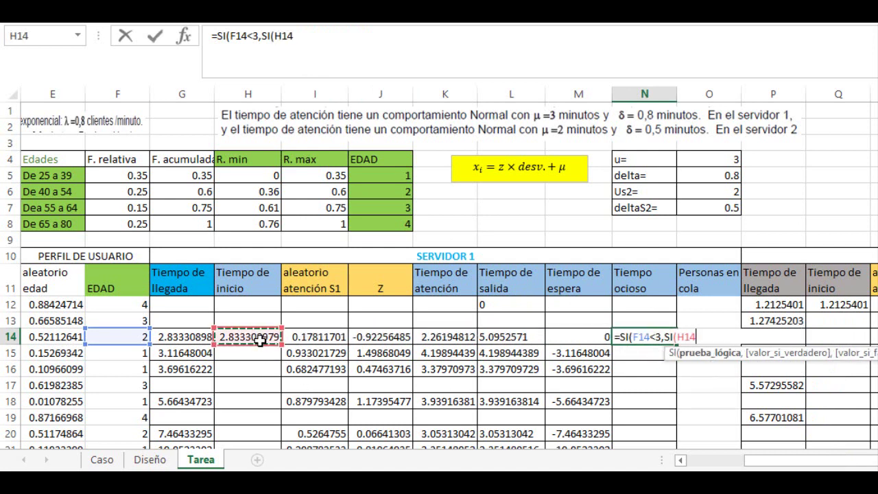
pyautogui.write('>MAX')
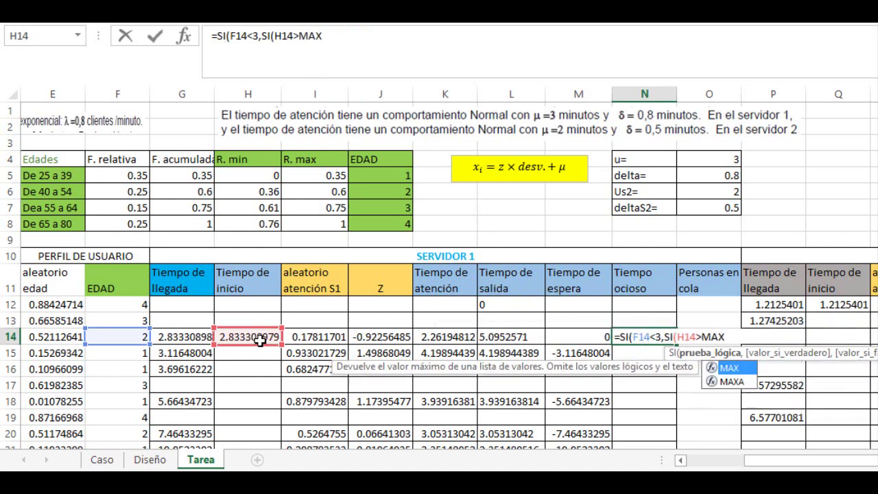
pyautogui.write('(')
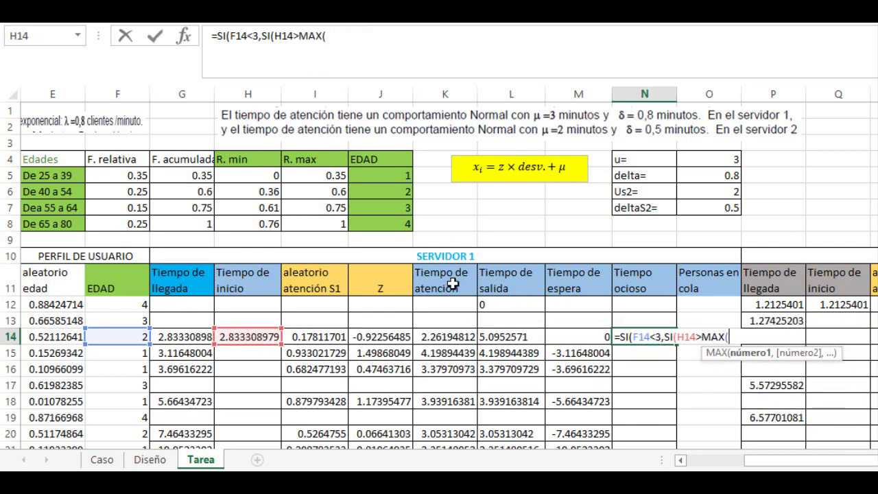
pyautogui.click(502, 310)
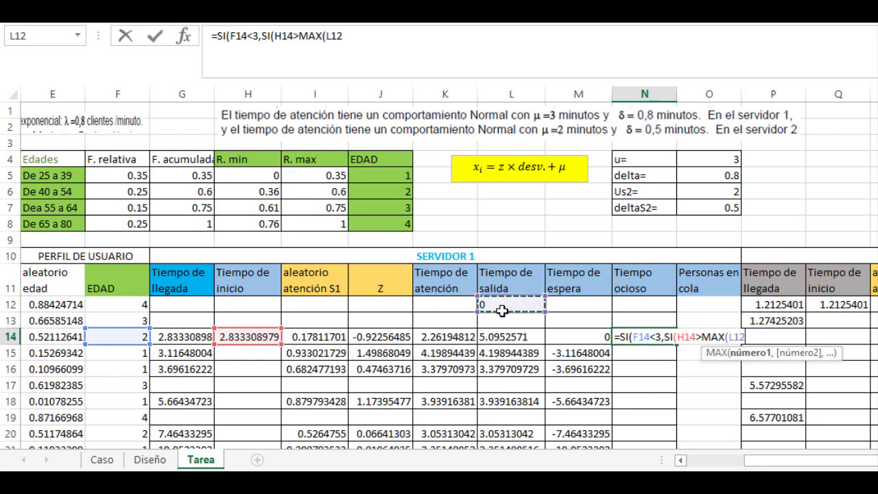
pyautogui.moveTo(502, 310); pyautogui.dragTo(502, 323)
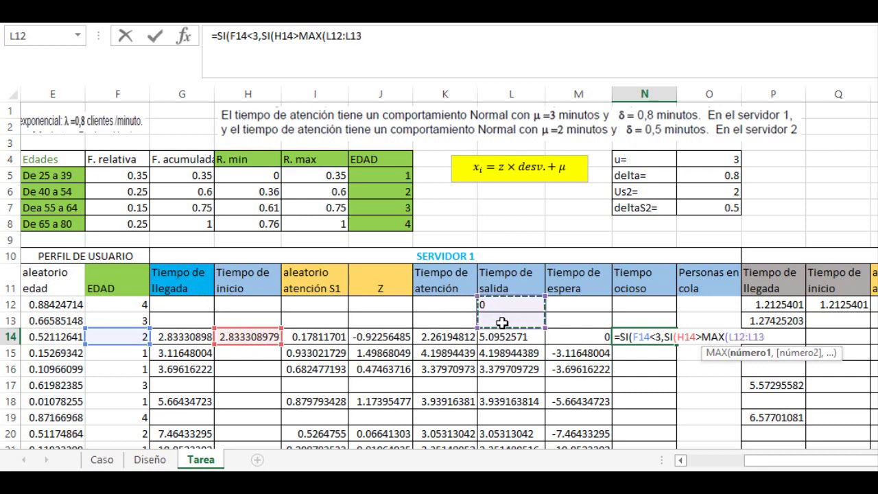
pyautogui.write('),')
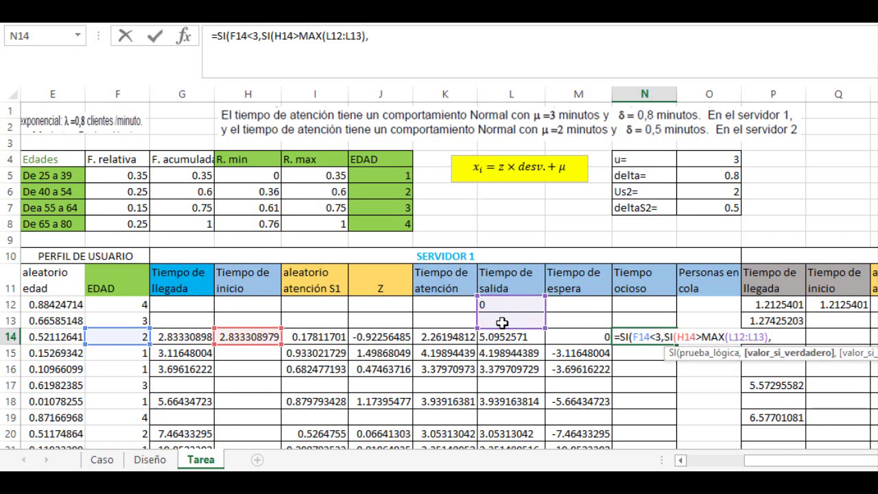
pyautogui.write('H14')
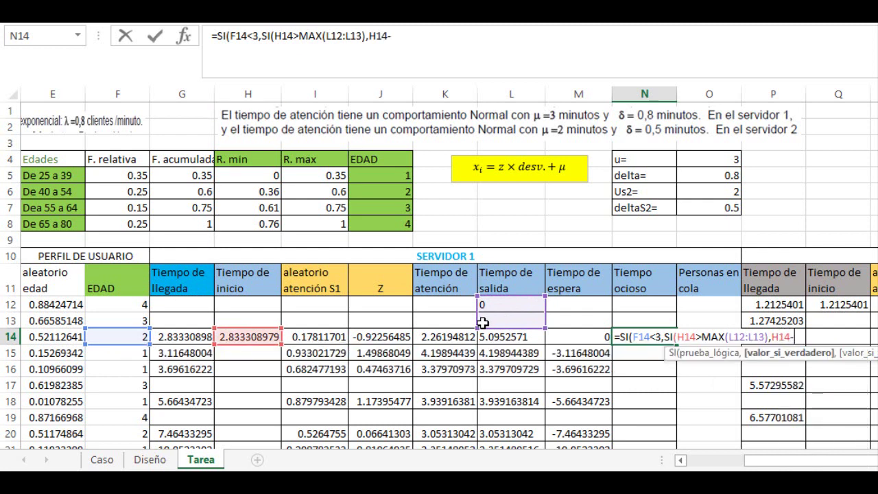
pyautogui.write('-MAX(')
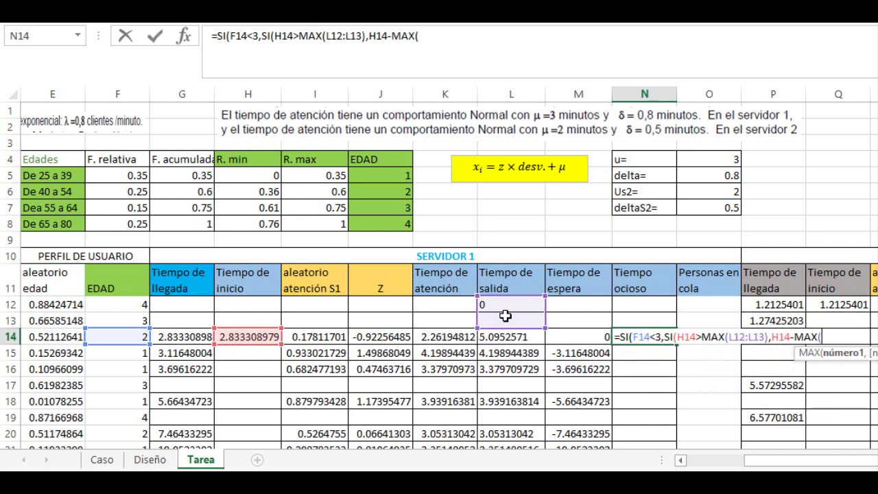
pyautogui.moveTo(509, 309); pyautogui.dragTo(512, 318)
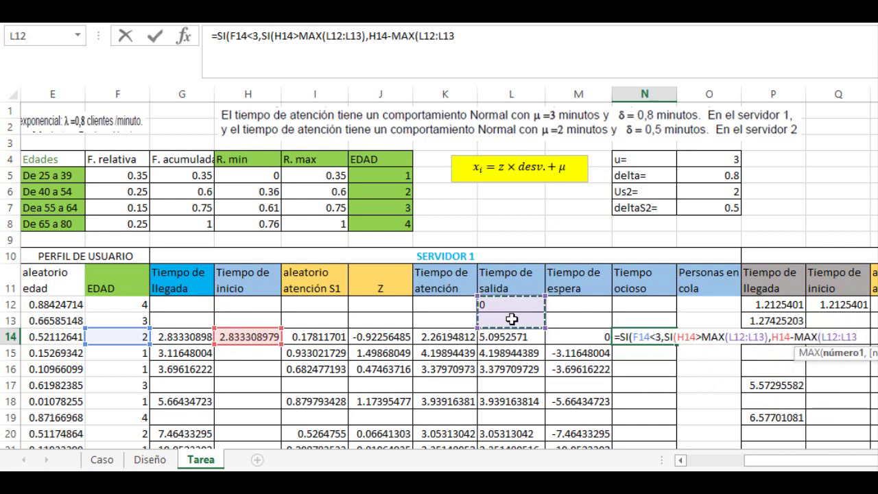
pyautogui.write('),')
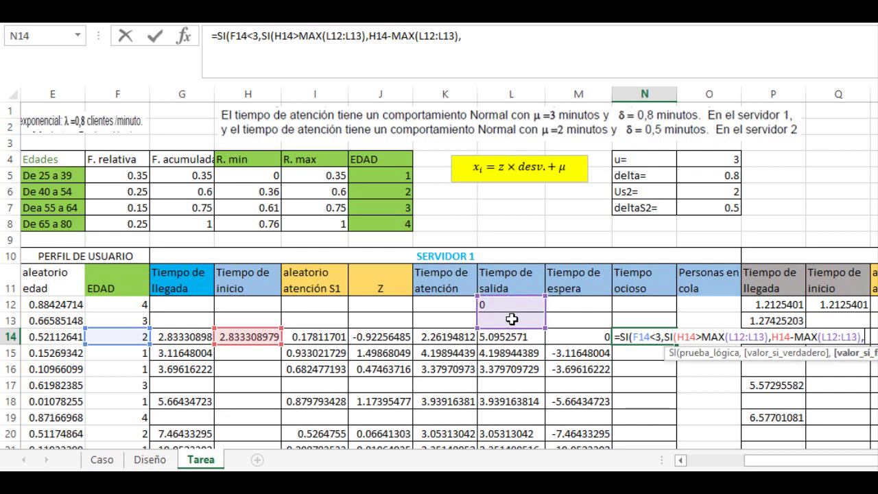
pyautogui.write('0),')
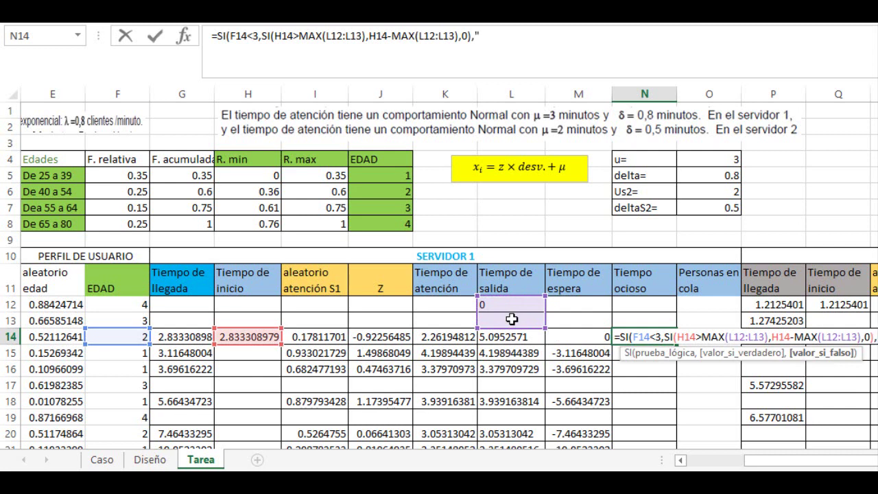
pyautogui.write('" ")')
pyautogui.press('Return')
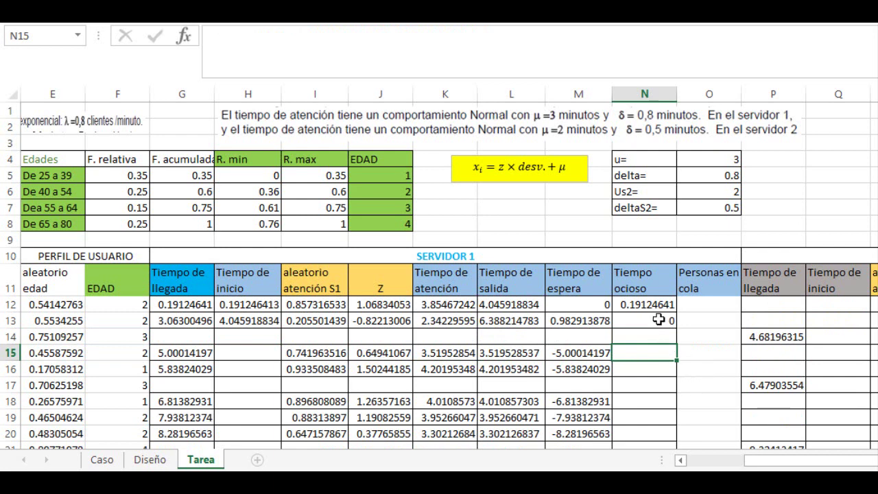
# - Make the L12 reference absolute in both MAX ranges of H14, giving =SI(MAX($L$12:L13)>G14,MAX($L$12:L13),G14)
pyautogui.click(260, 340)
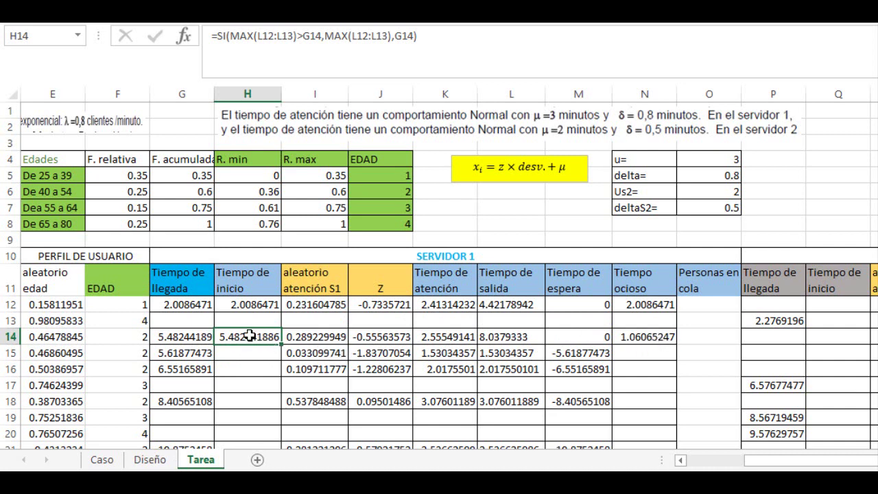
pyautogui.click(276, 38)
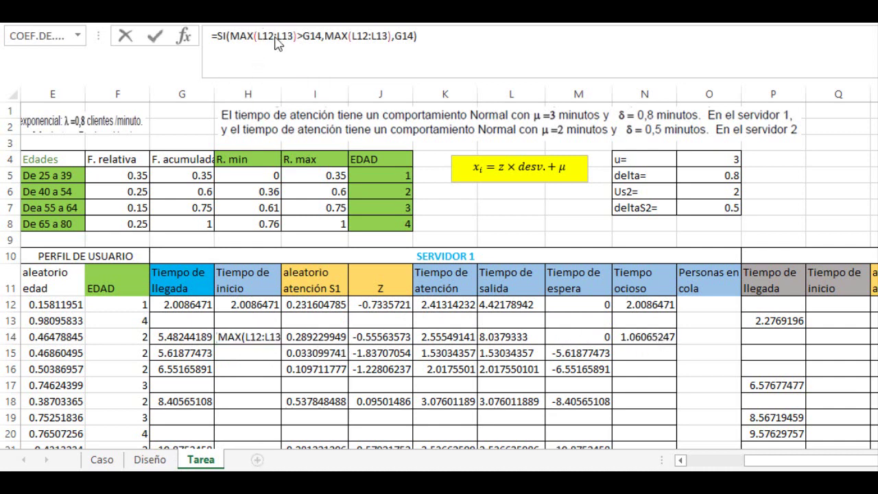
pyautogui.click(272, 35)
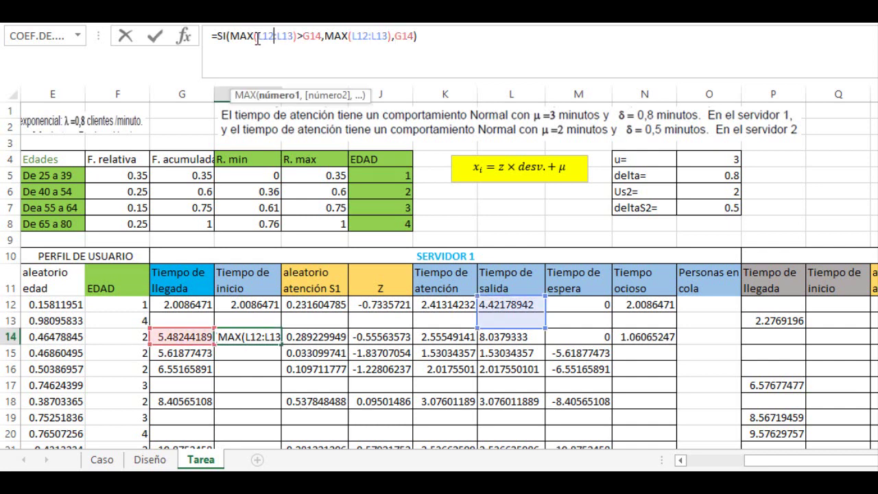
pyautogui.moveTo(269, 36)
pyautogui.mouseDown()
pyautogui.moveTo(330, 36)
pyautogui.moveTo(259, 35)
pyautogui.mouseUp()
pyautogui.press('F4')
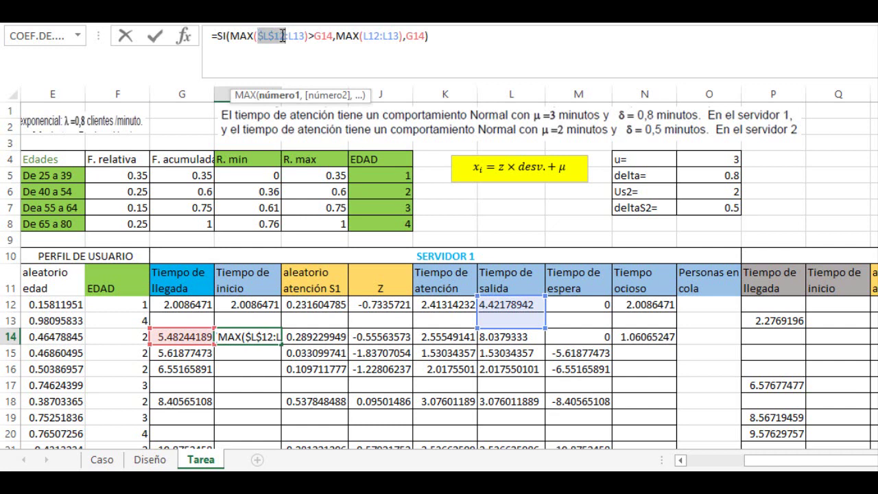
pyautogui.press('End')
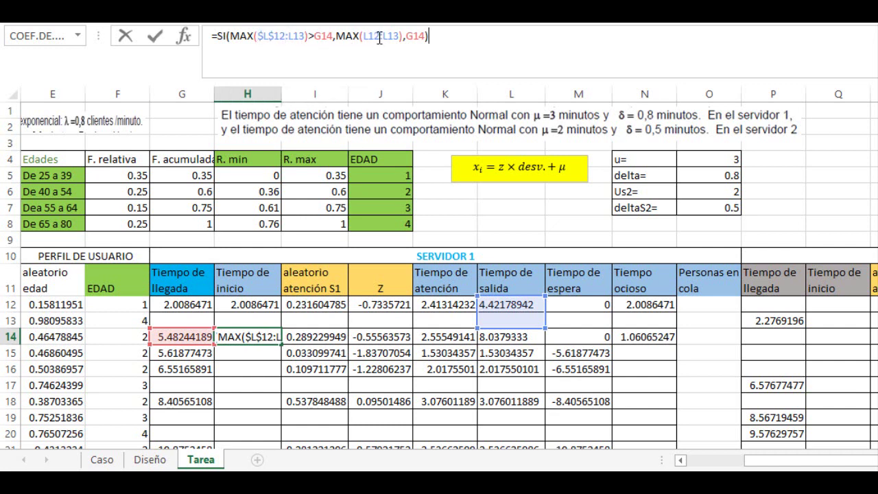
pyautogui.moveTo(378, 35); pyautogui.dragTo(363, 35)
pyautogui.press('F4')
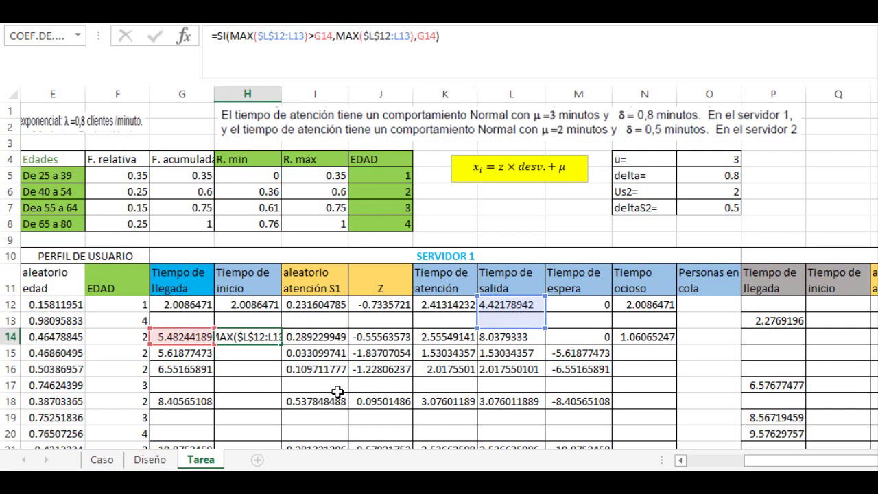
pyautogui.hotkey('ctrl', 'Return')
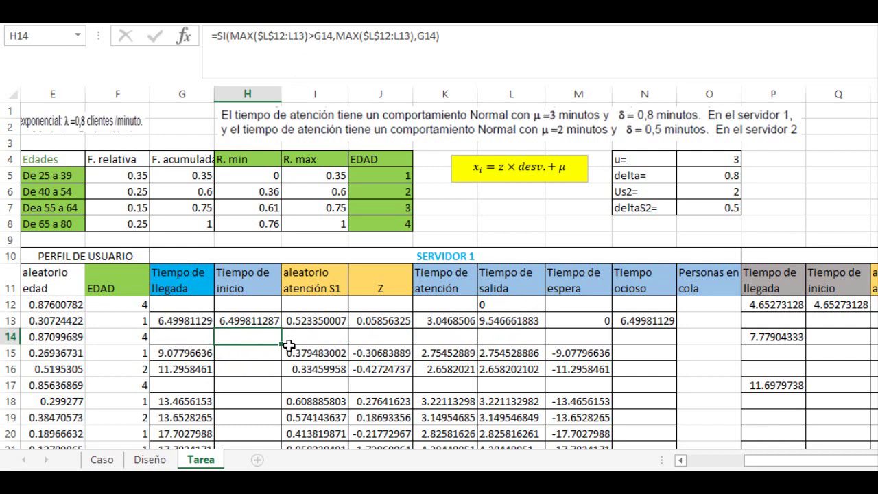
# - Fill the H14 Tiempo de inicio formula down the column through H291 and check the copied formulas in H15 and H16
pyautogui.moveTo(280, 343)
pyautogui.mouseDown()
pyautogui.moveTo(280, 446)
pyautogui.moveTo(254, 465)
pyautogui.moveTo(256, 384)
pyautogui.mouseUp()
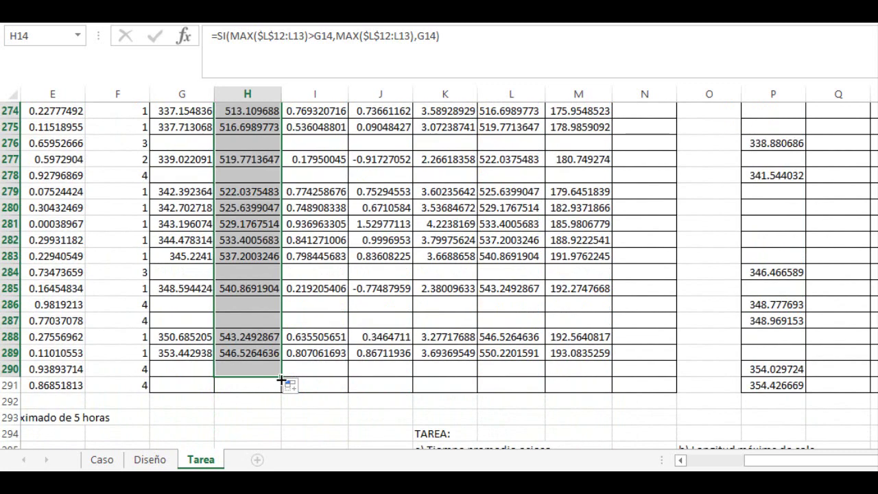
pyautogui.doubleClick(281, 379)
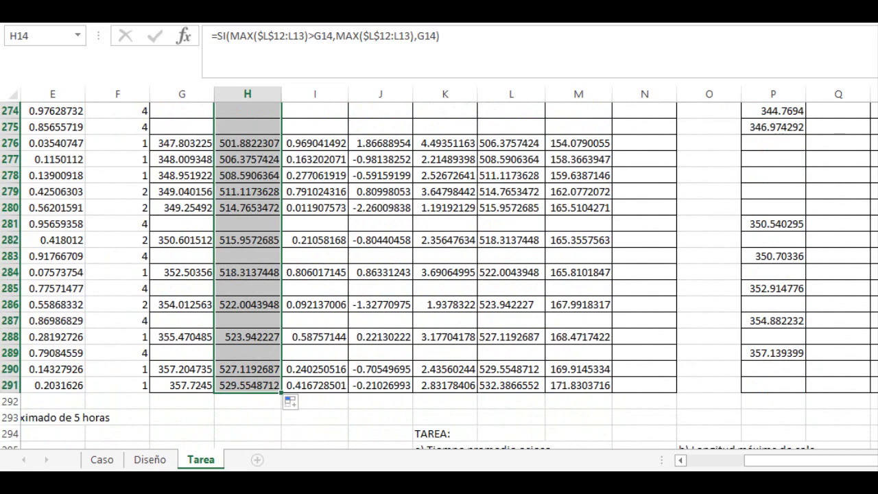
pyautogui.scroll(20, 439, 274)
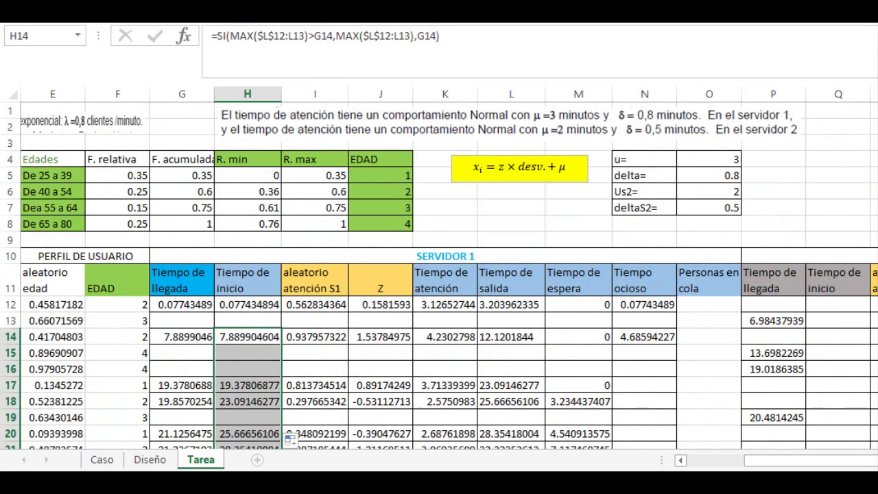
pyautogui.click(259, 341)
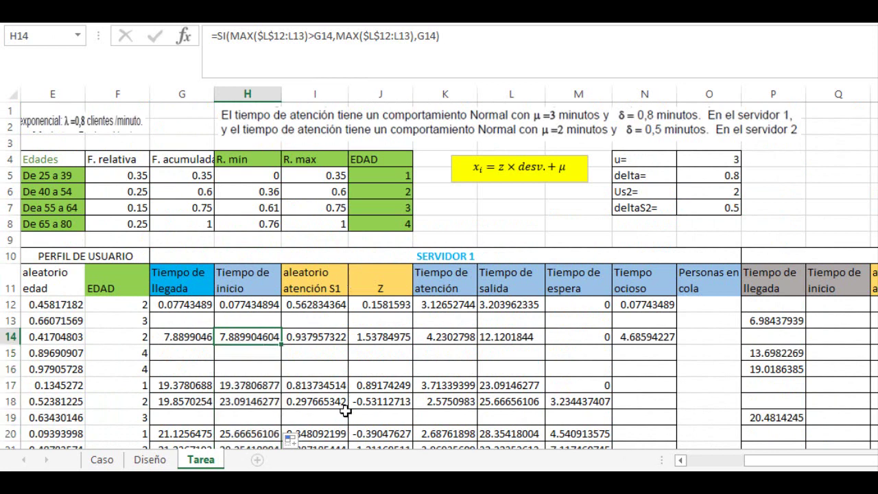
pyautogui.press('Down')
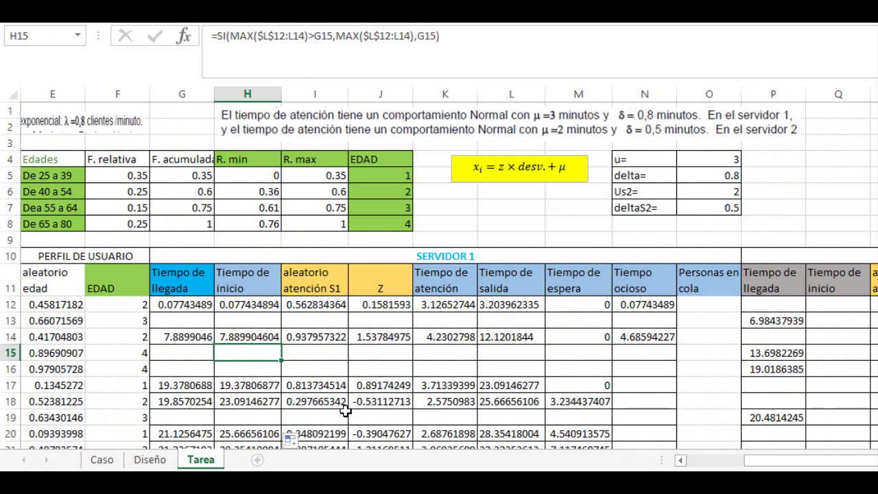
pyautogui.press('Down')
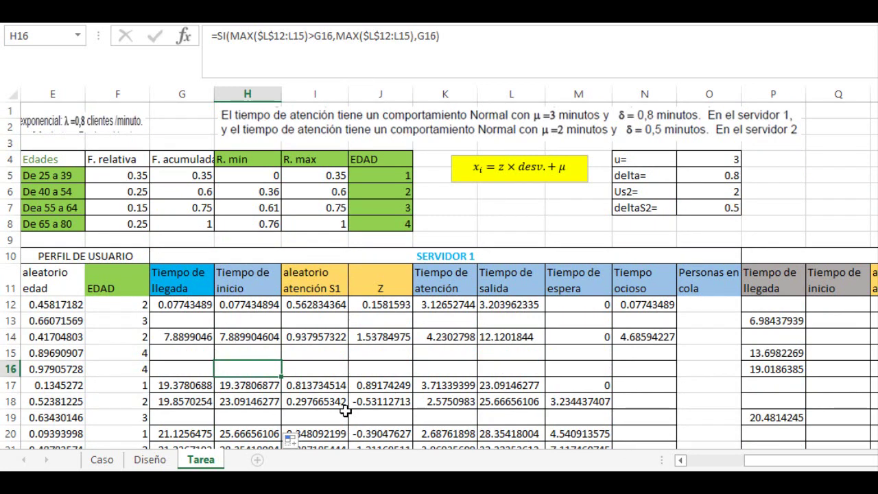
# - Check the copied Tiempo de inicio formulas down to H21 and the Servidor 1 salida, espera and ocioso cells of row 16
pyautogui.press('Down')
pyautogui.press('Down')
pyautogui.press('Down')
pyautogui.press('Down')
pyautogui.press('Down')
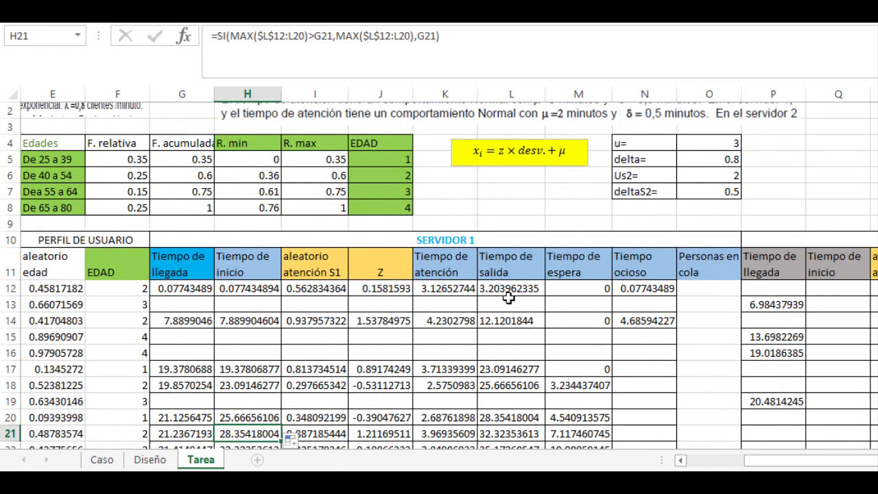
pyautogui.click(510, 351)
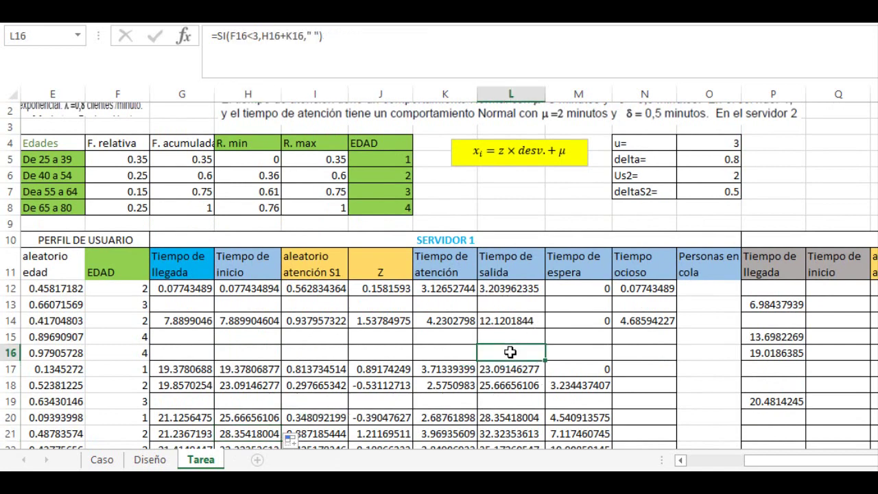
pyautogui.click(586, 352)
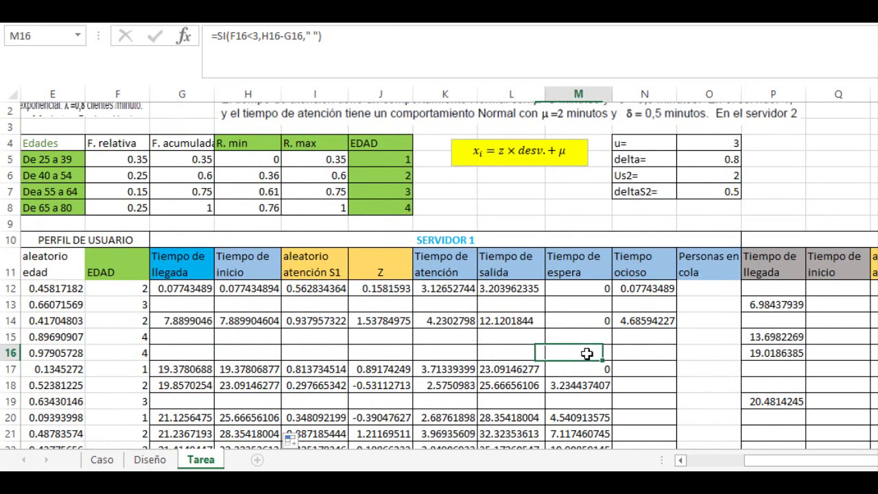
pyautogui.click(645, 359)
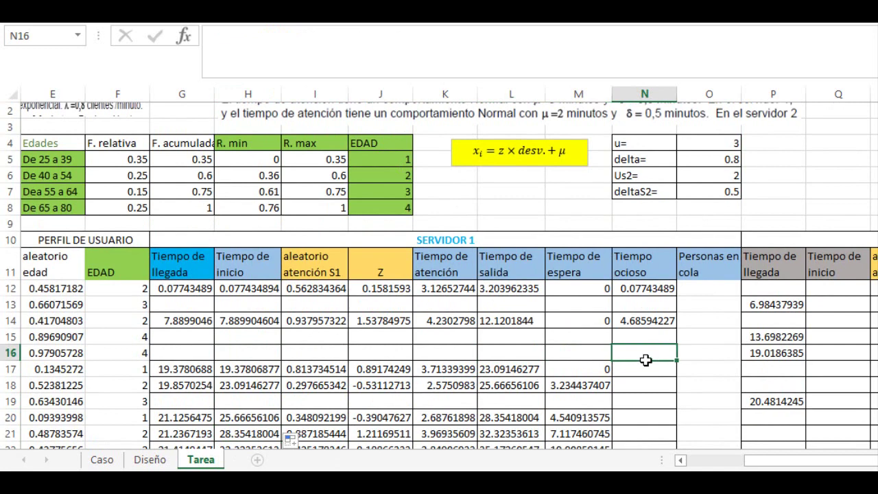
# - Make the L12 reference absolute in both MAX ranges of N14, giving =SI(F14<3,SI(H14>MAX($L$12:L13),H14-MAX($L$12:L13),0)," ")
pyautogui.click(645, 336)
pyautogui.click(642, 321)
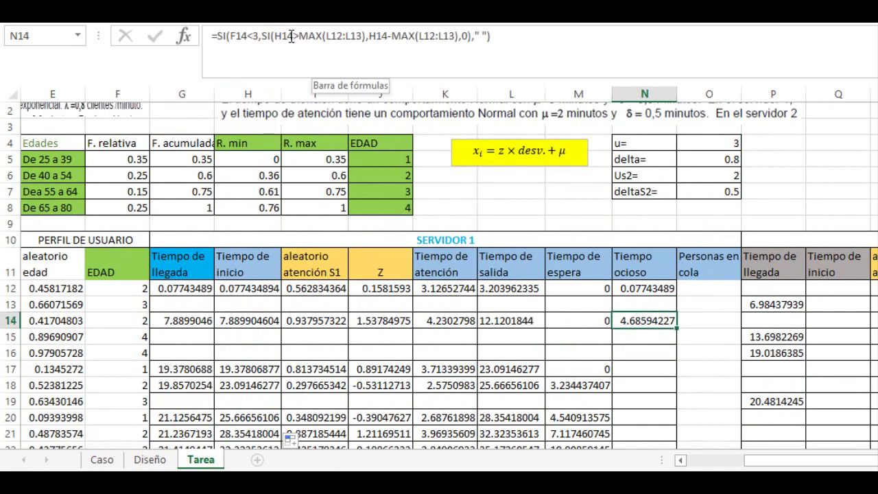
pyautogui.click(329, 36)
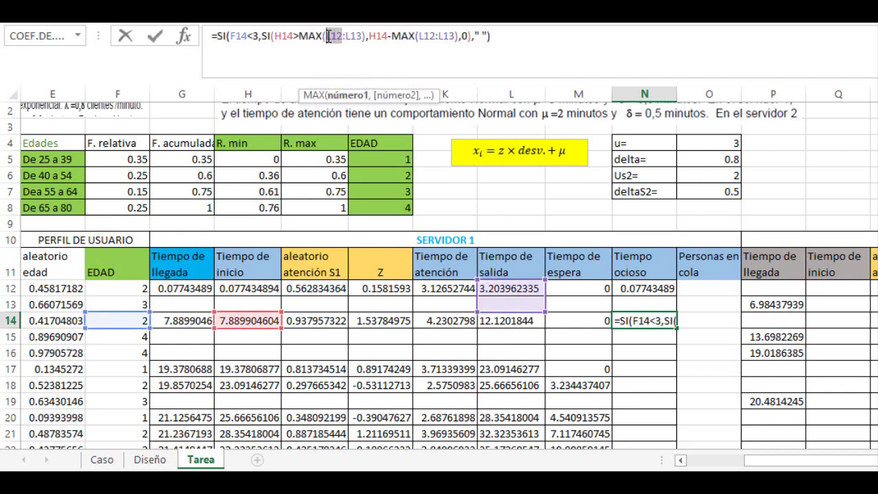
pyautogui.press('F4')
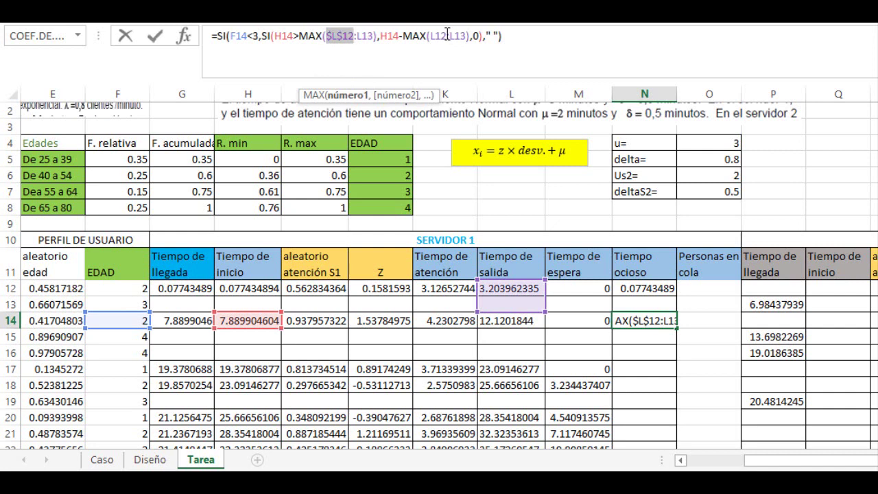
pyautogui.moveTo(447, 34); pyautogui.dragTo(431, 33)
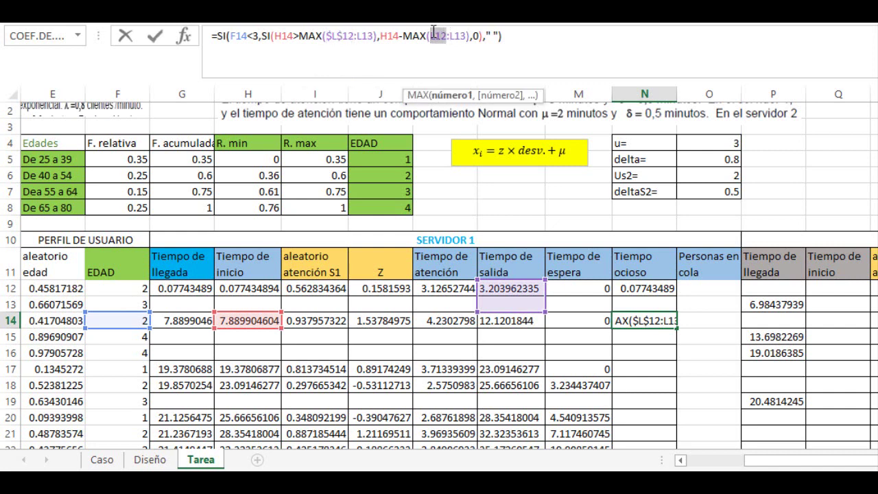
pyautogui.press('F4')
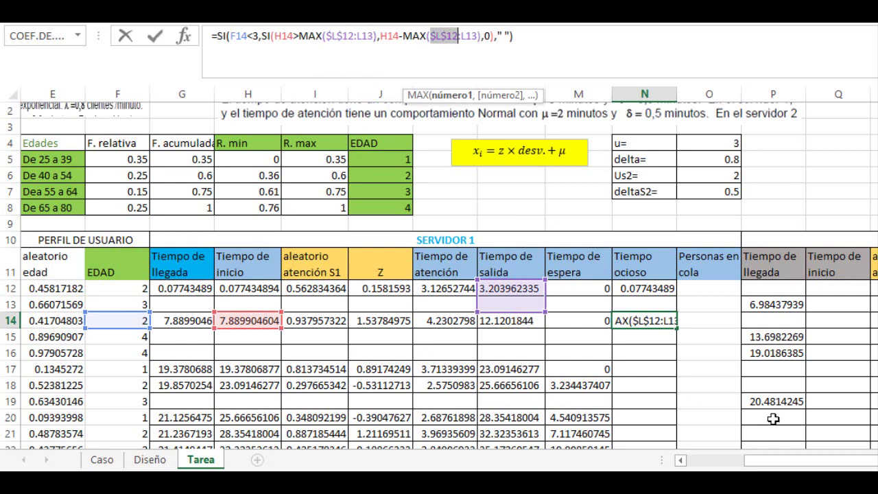
pyautogui.press('Return')
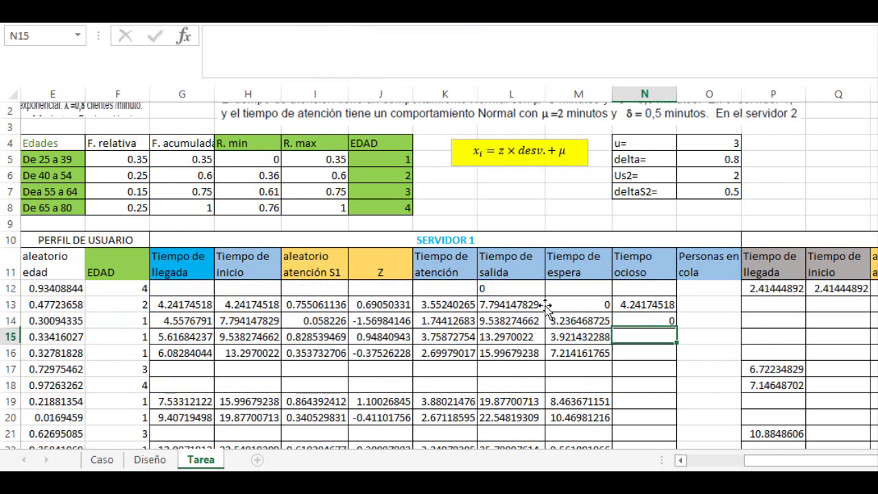
# - Fill the Servidor 1 Tiempo ocioso formula from N14 down the column through N291
pyautogui.click(599, 285)
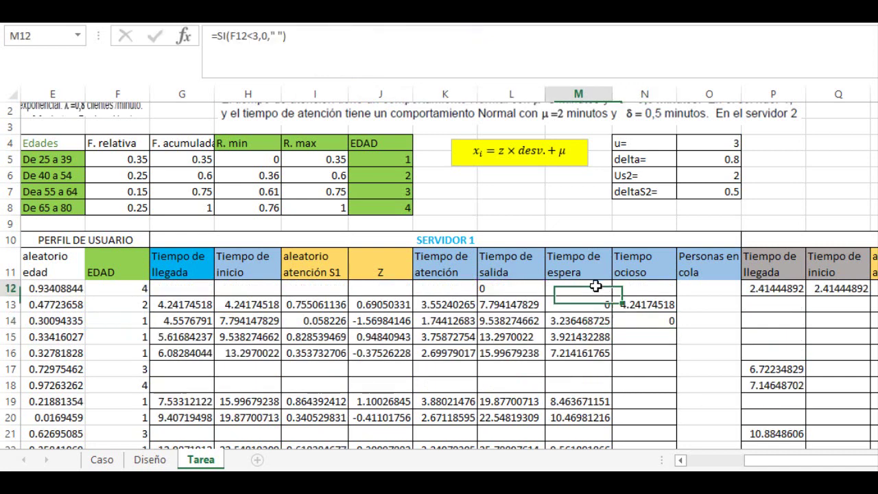
pyautogui.click(644, 323)
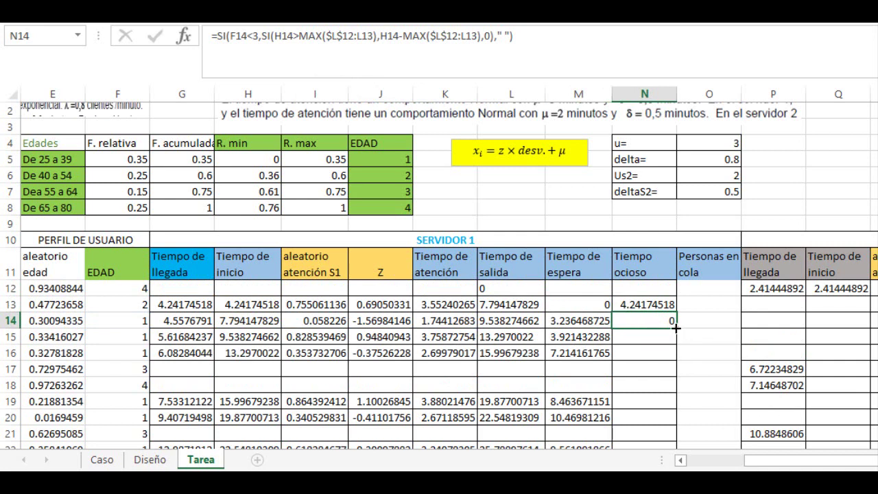
pyautogui.moveTo(675, 329); pyautogui.dragTo(638, 377)
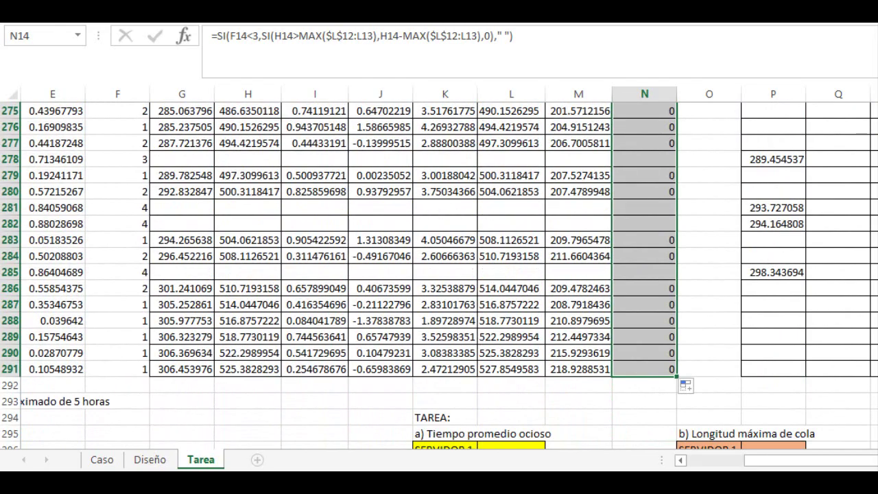
pyautogui.scroll(20, 439, 274)
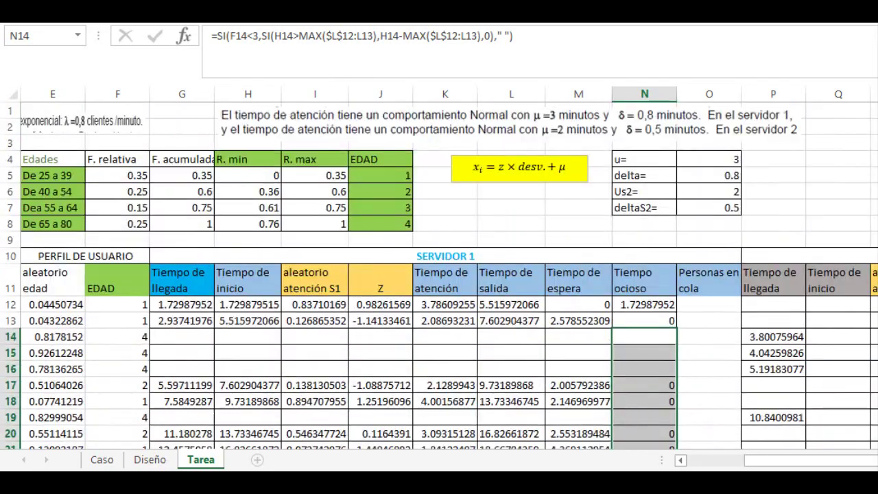
# - Look over the filled Servidor 1 rows and recalculate the sheet to generate new random values
pyautogui.scroll(-13, 612, 212)
pyautogui.scroll(13, 613, 212)
pyautogui.click(523, 211)
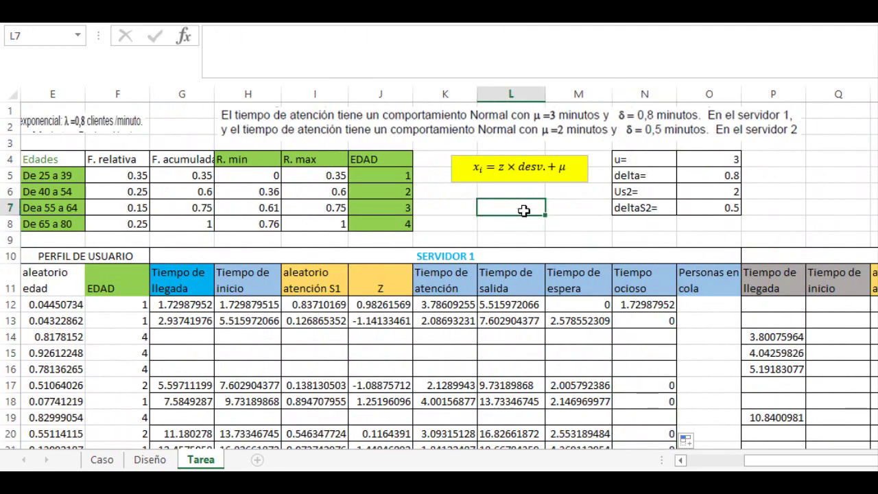
pyautogui.press('F9')
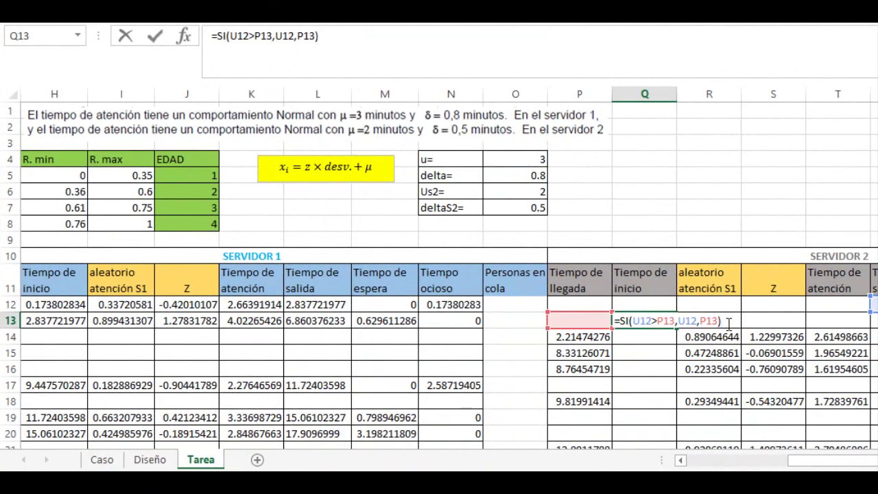
# - Enter the Servidor 2 Tiempo de inicio formula =SI(U12>P13,U12,P13) in Q13 and review the formulas in R13, S13 and T13
pyautogui.press('Return')
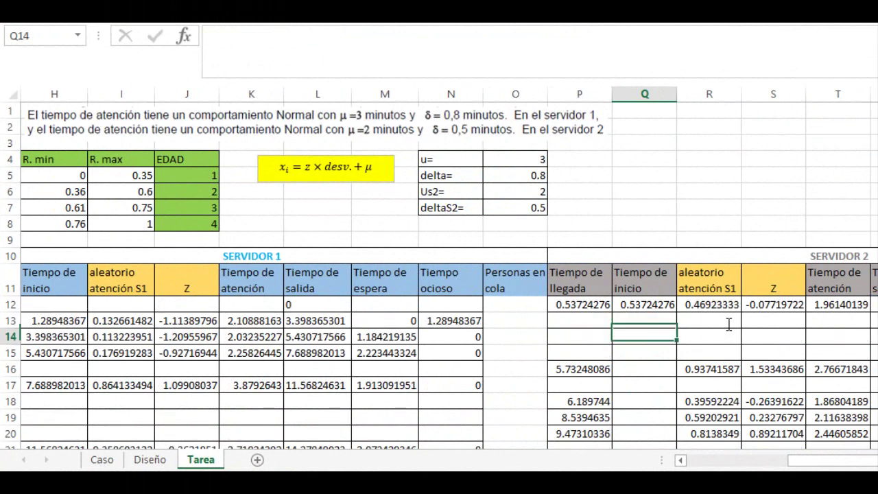
pyautogui.click(645, 319)
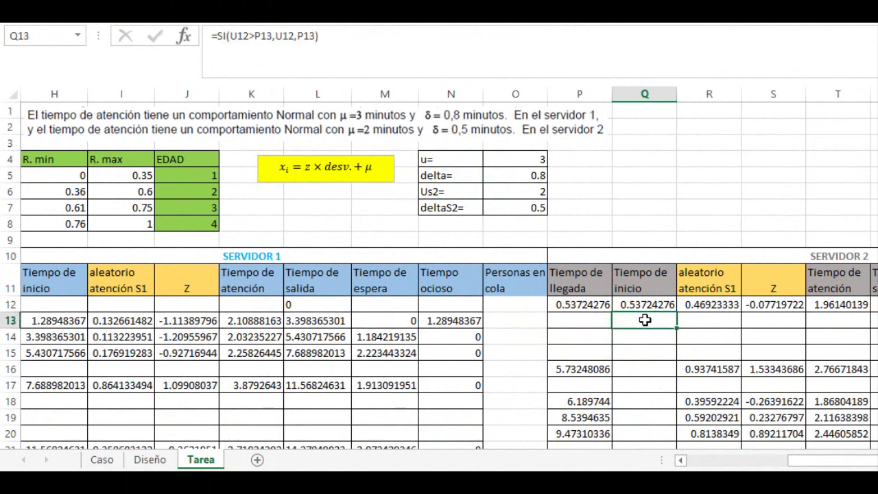
pyautogui.click(703, 324)
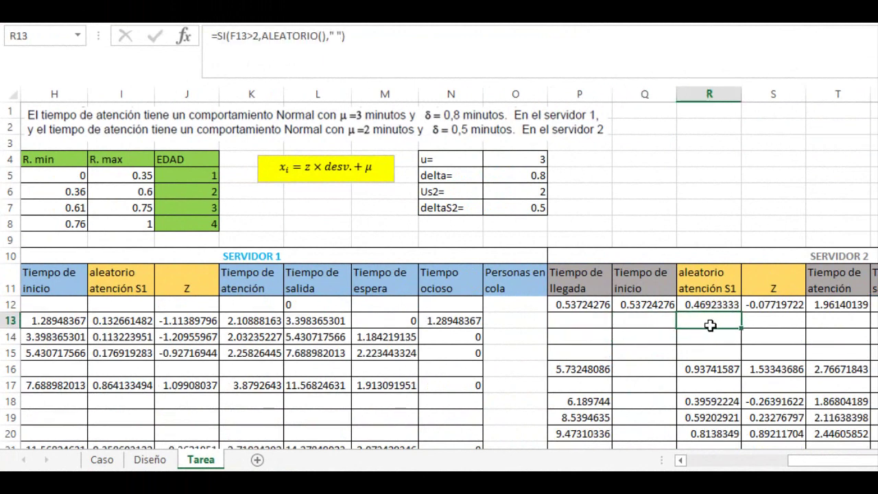
pyautogui.click(767, 327)
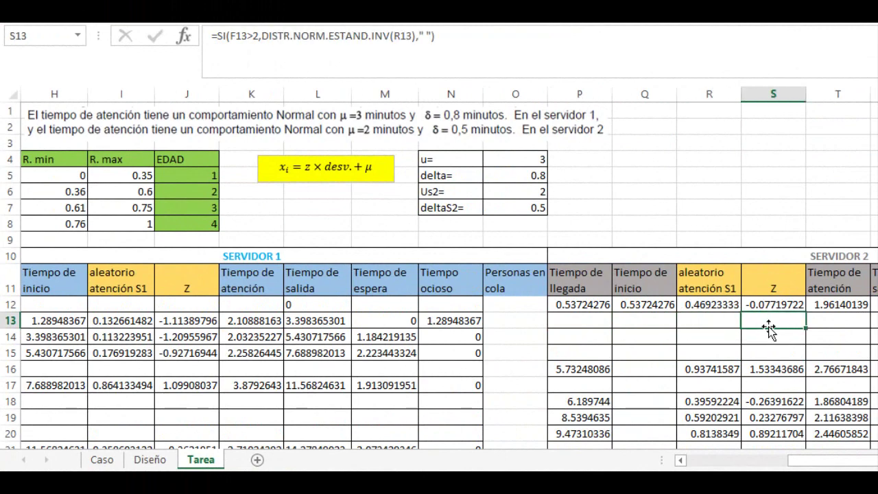
pyautogui.click(832, 326)
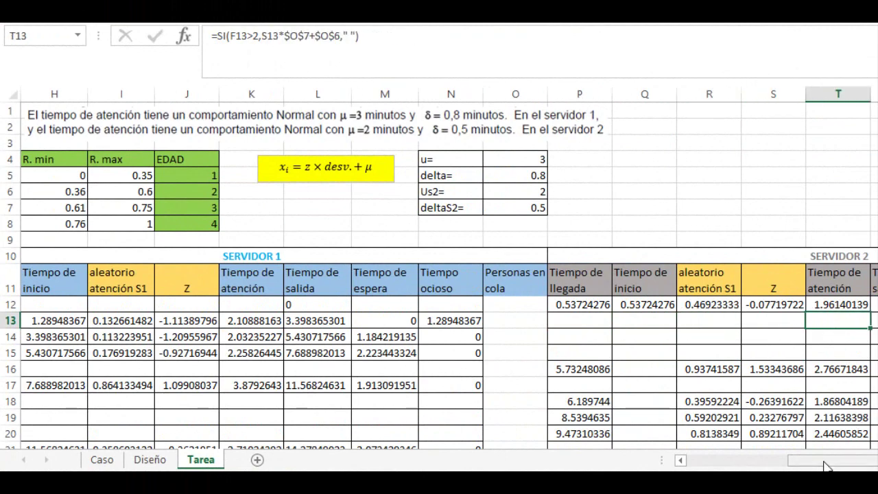
# - Copy the Servidor 2 Tiempo de salida formula from U12 down to U13
pyautogui.moveTo(825, 466); pyautogui.dragTo(871, 463)
pyautogui.click(632, 316)
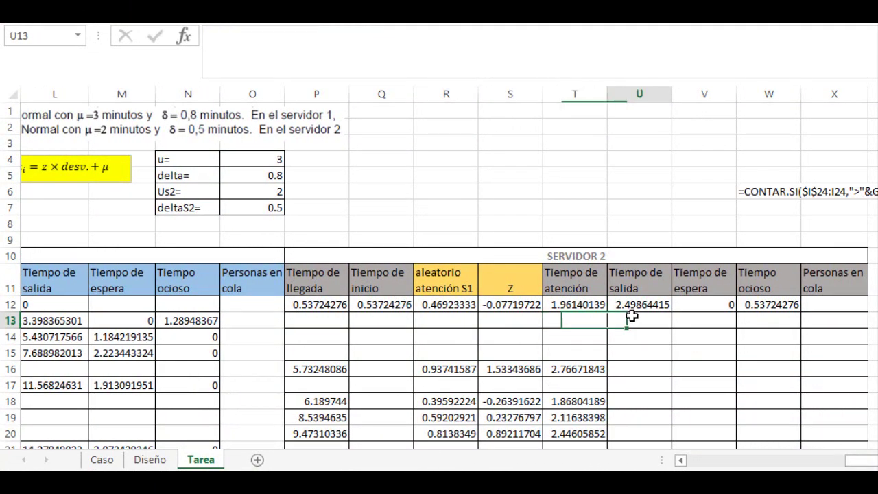
pyautogui.click(632, 302)
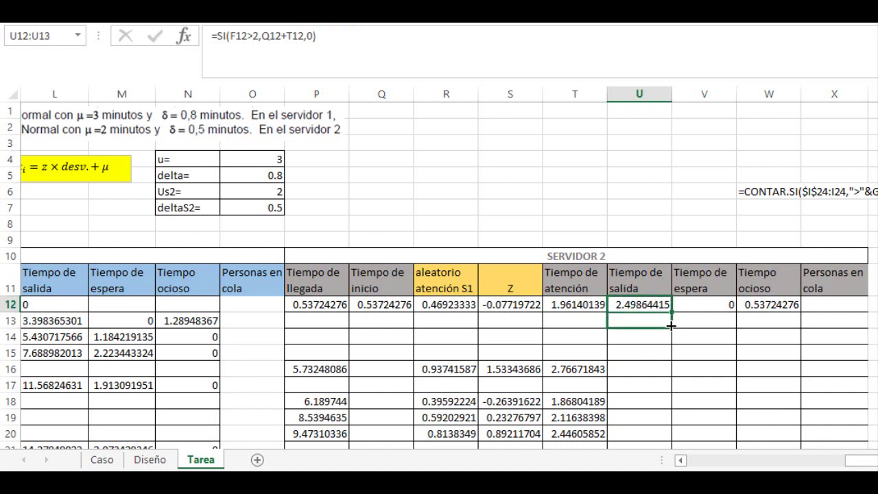
pyautogui.moveTo(670, 317); pyautogui.dragTo(671, 322)
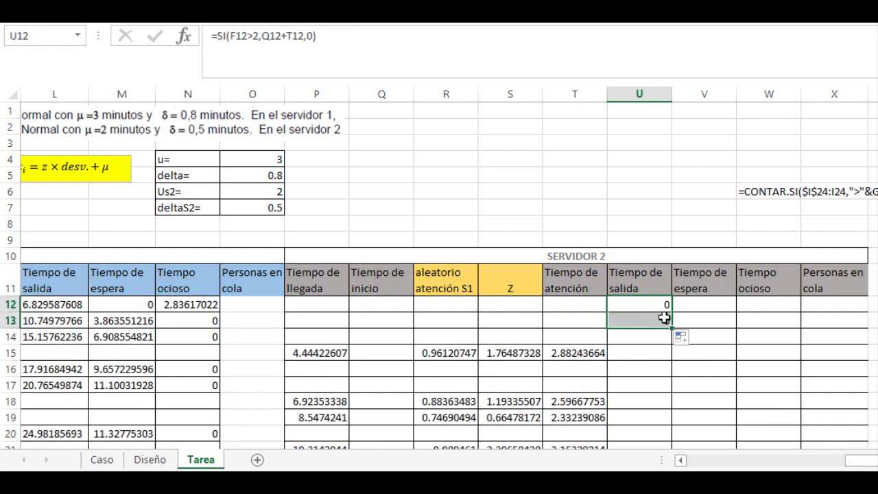
# - Replace the 0 returned when the condition is false in the U13 Tiempo de salida formula with blank text in quotes
pyautogui.click(695, 319)
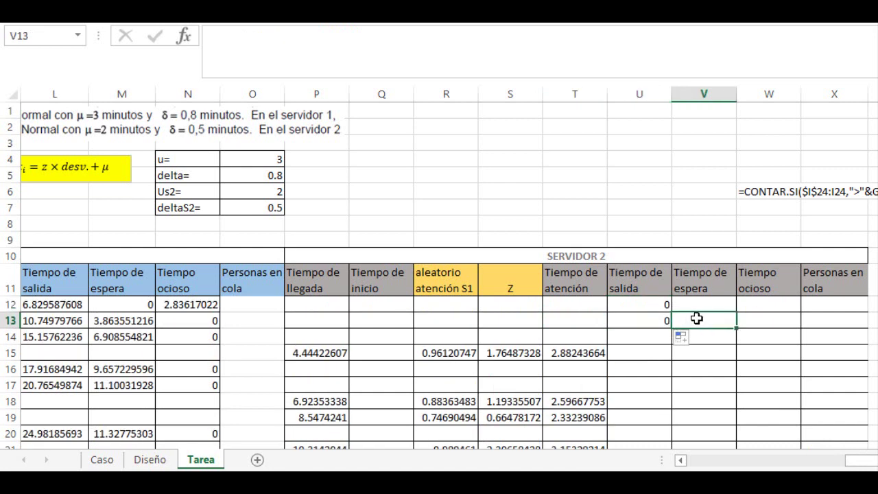
pyautogui.click(656, 320)
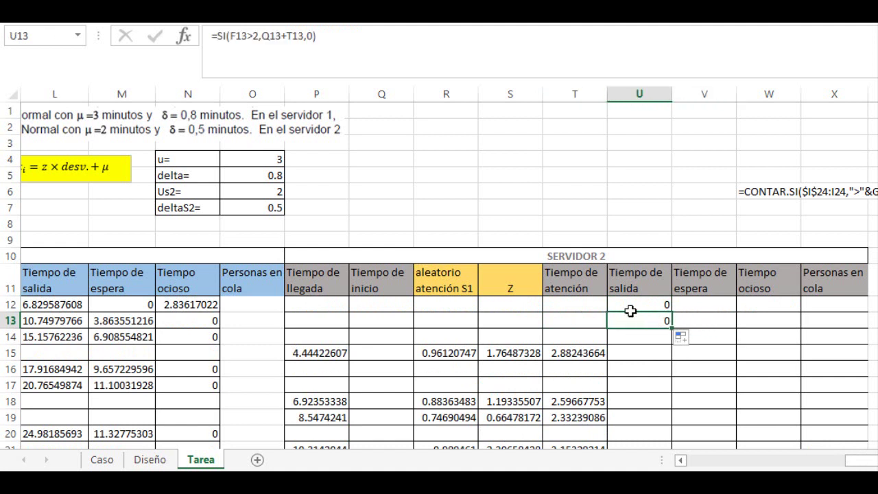
pyautogui.click(310, 36)
pyautogui.press('BackSpace')
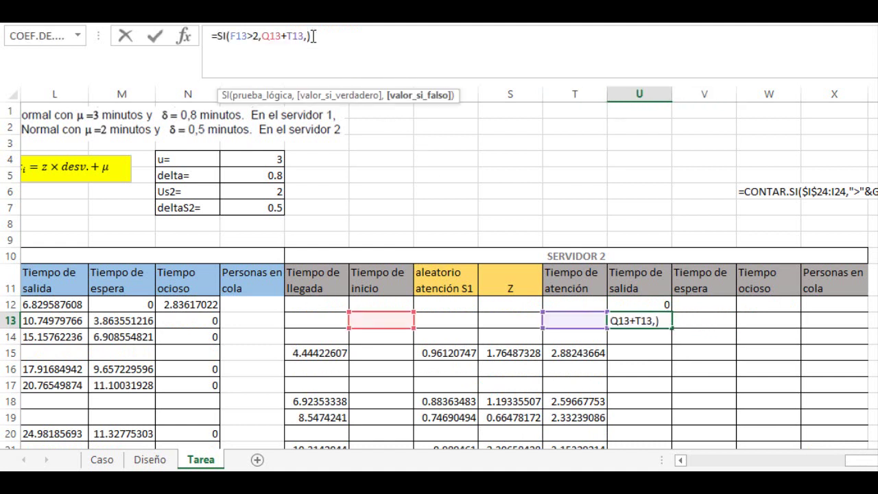
pyautogui.write('""')
pyautogui.press('Return')
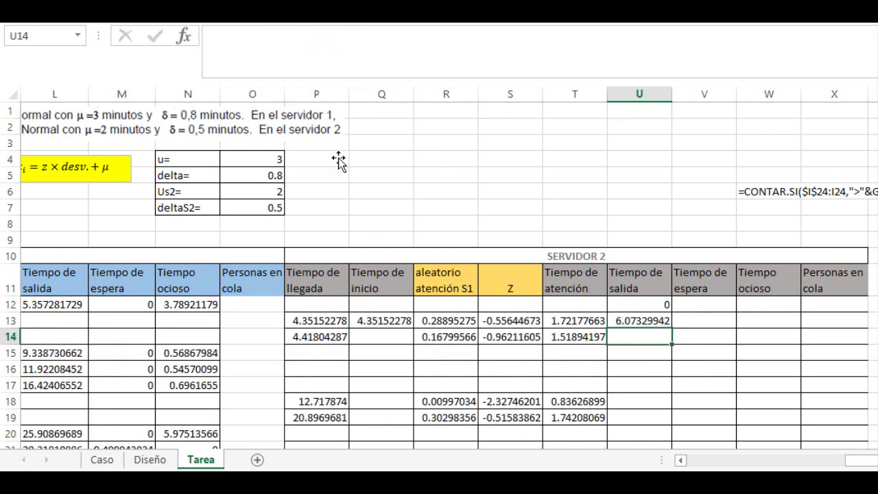
# - Enter the Servidor 2 Tiempo de espera formula =SI(F13>2,Q13-P13," ") in V13
pyautogui.click(706, 321)
pyautogui.write('=SI(F13>2,')
pyautogui.click(715, 321)
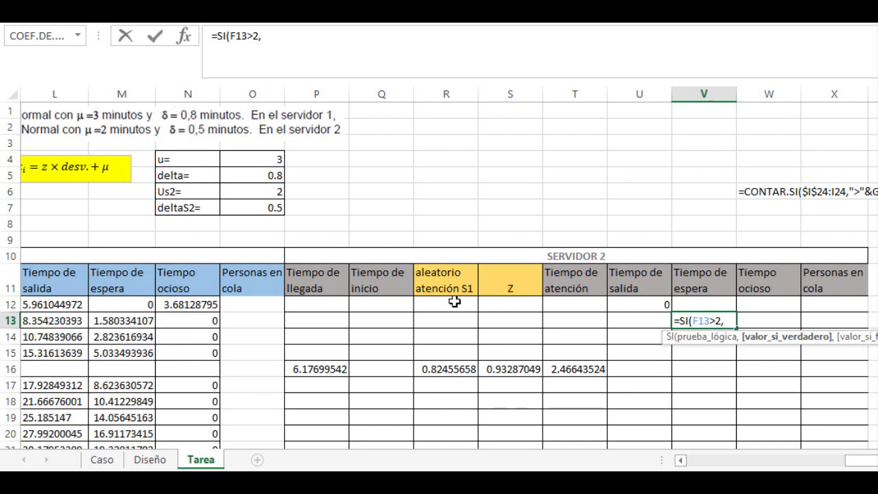
pyautogui.click(389, 318)
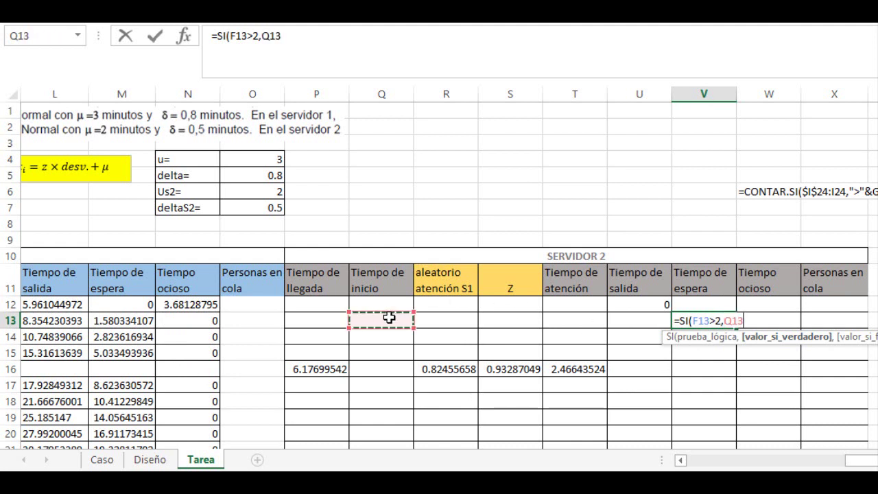
pyautogui.write('-')
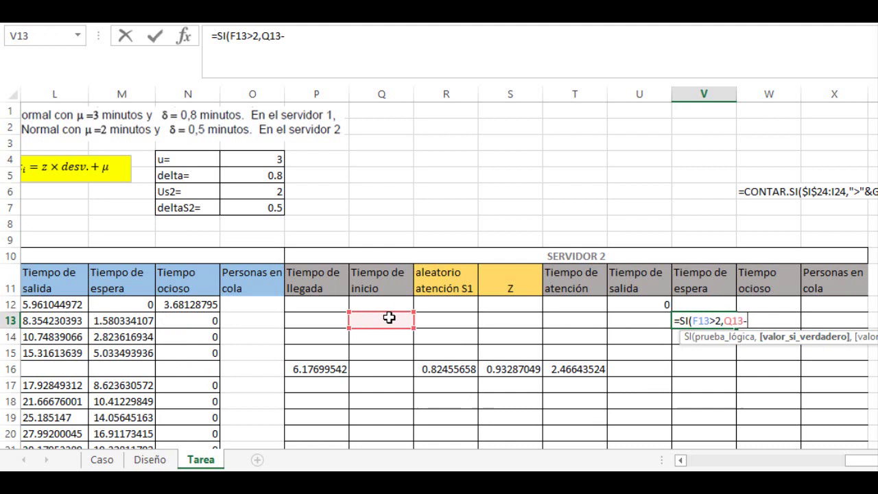
pyautogui.click(299, 323)
pyautogui.write(',')
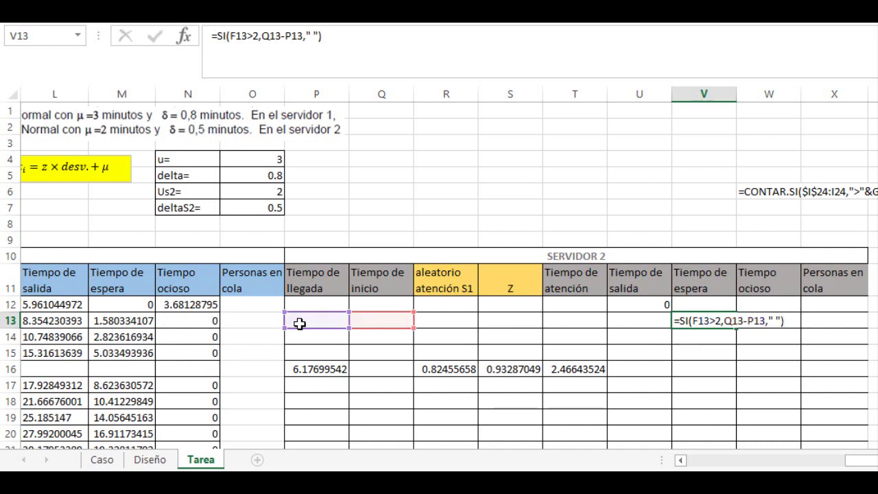
pyautogui.press('Return')
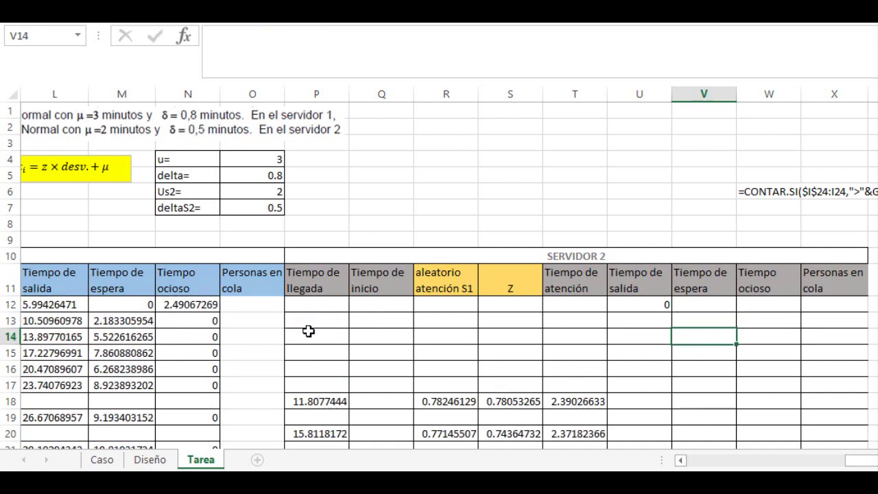
pyautogui.click(706, 320)
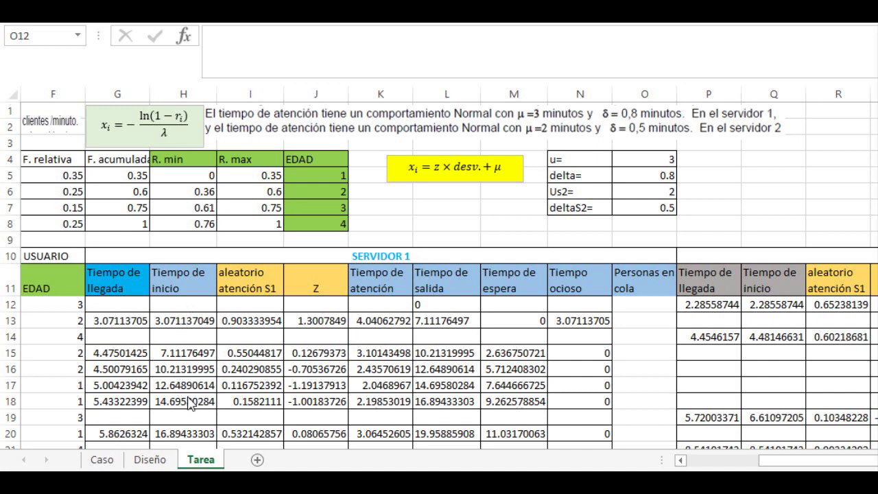
# - Enter the Servidor 1 Personas en cola formula =SI(F12<3,CONTAR.SI(H12:H12,">"&G12)," ") in O12
pyautogui.write('=SI(F12<3')
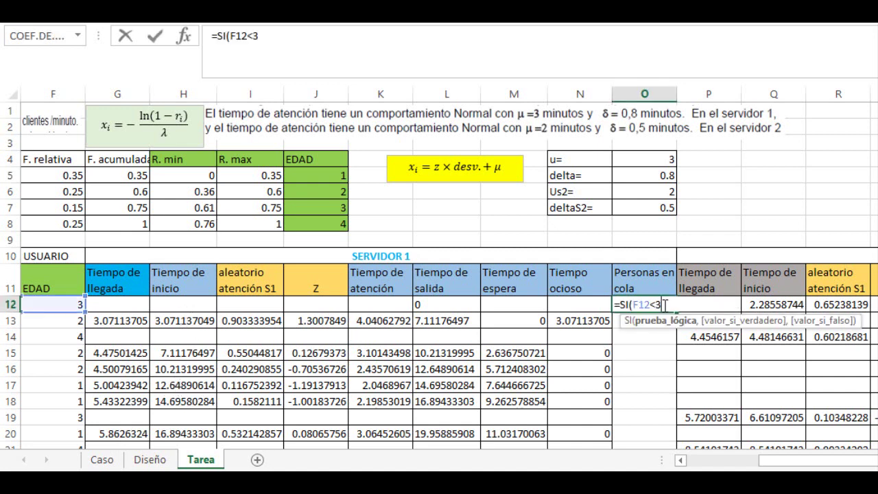
pyautogui.write(',')
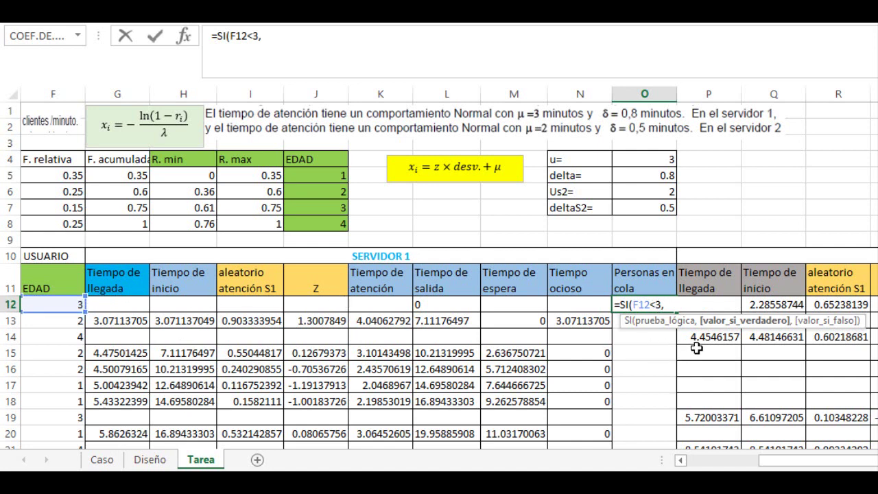
pyautogui.write('CON')
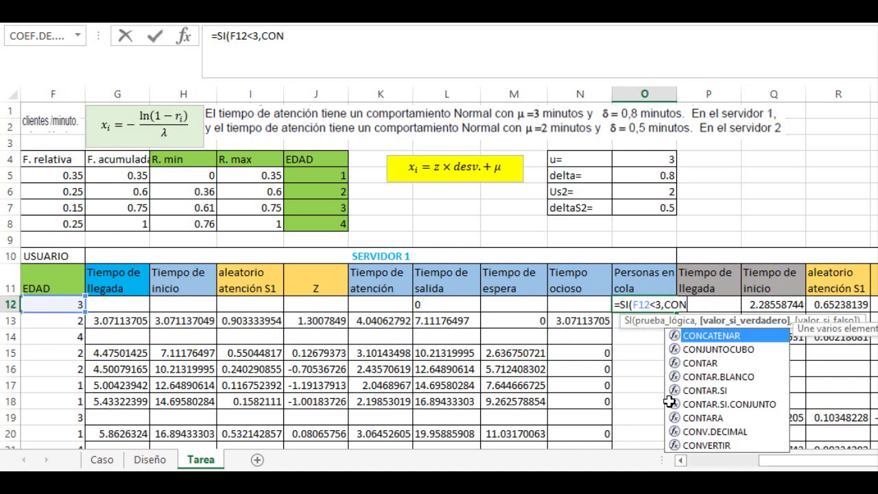
pyautogui.write('TAR.SI')
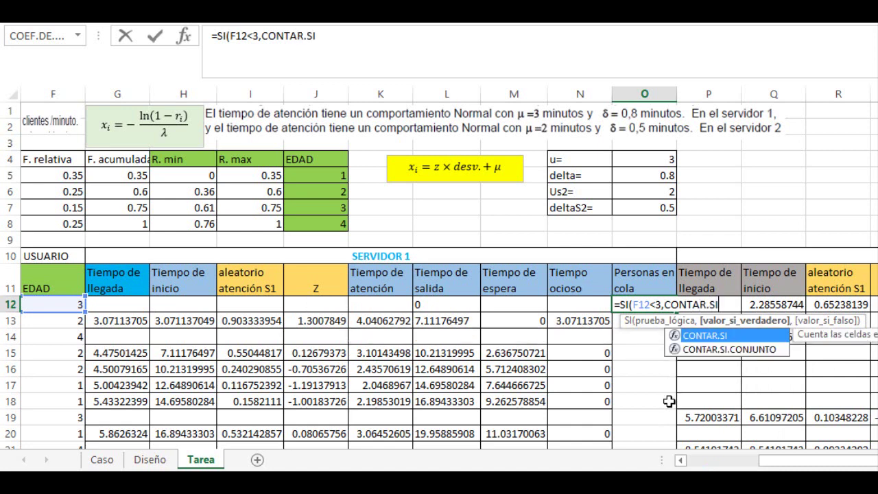
pyautogui.write('(')
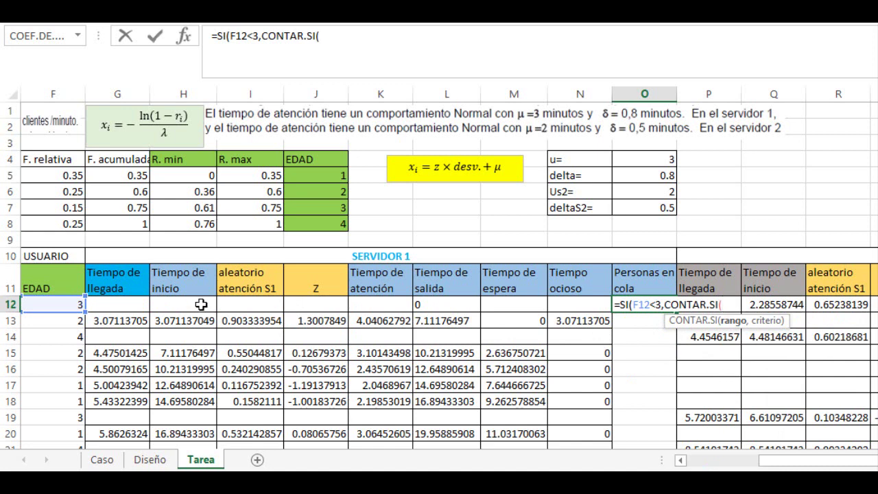
pyautogui.click(201, 304)
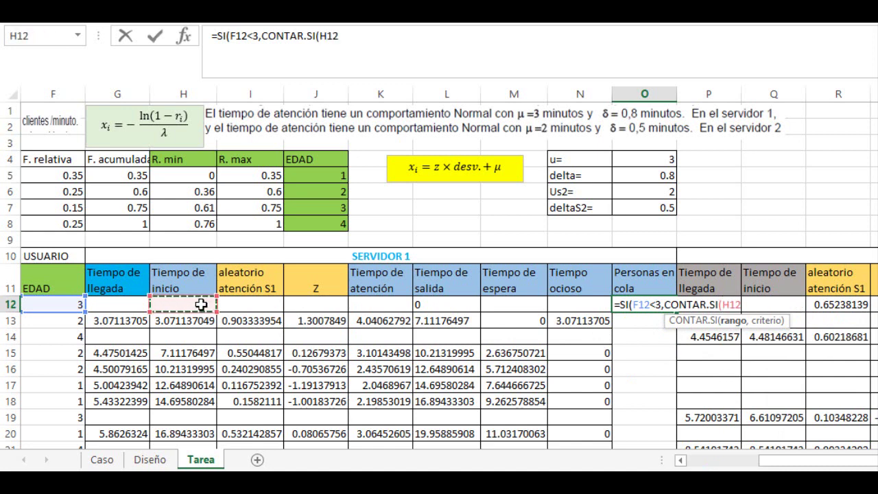
pyautogui.write(':')
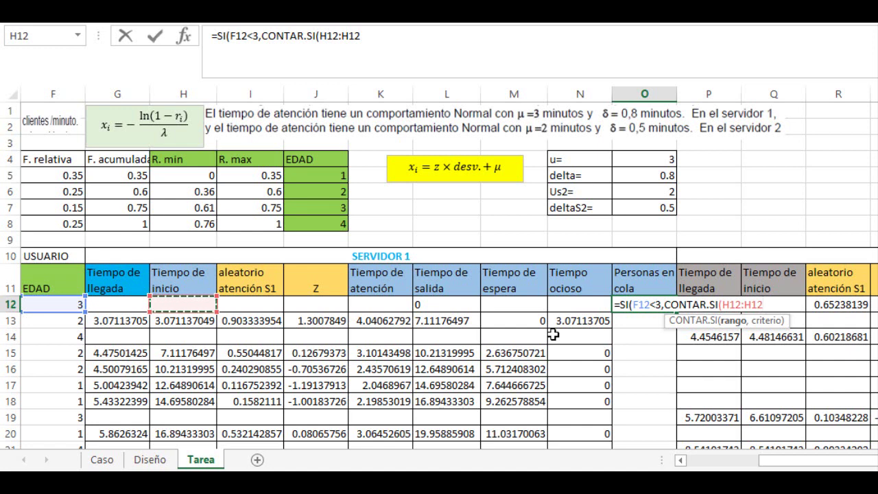
pyautogui.write(',">"&')
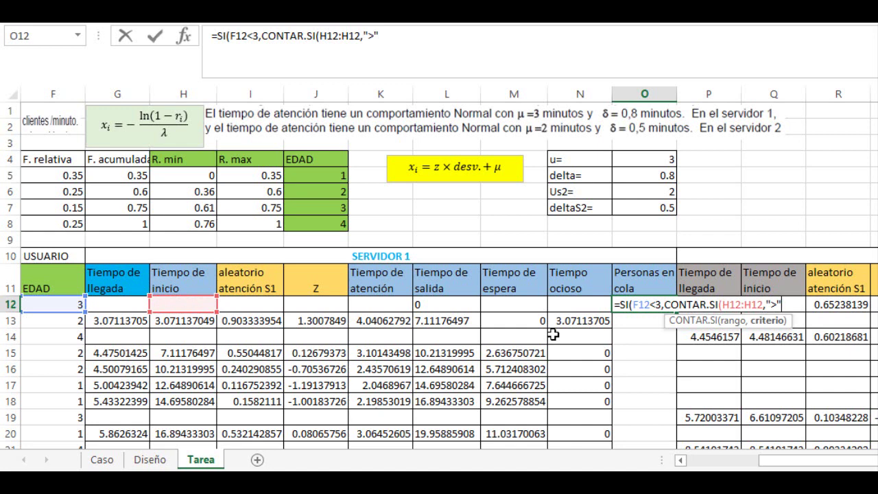
pyautogui.click(129, 309)
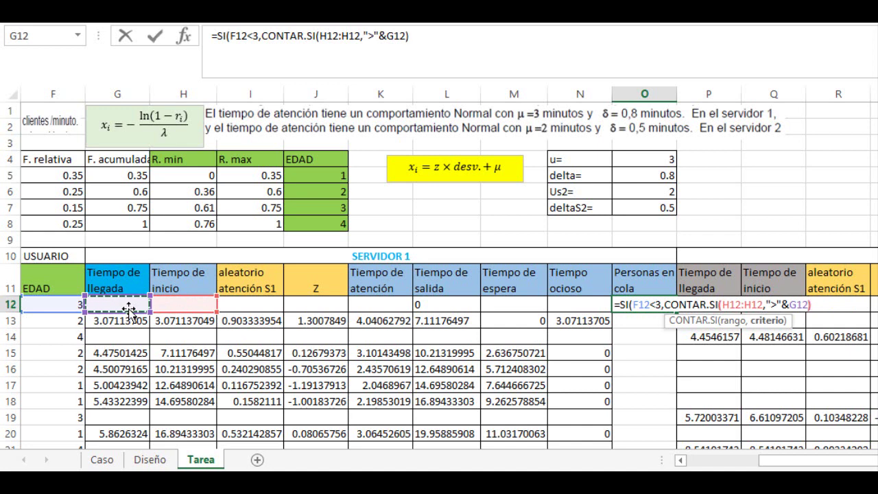
pyautogui.write('),')
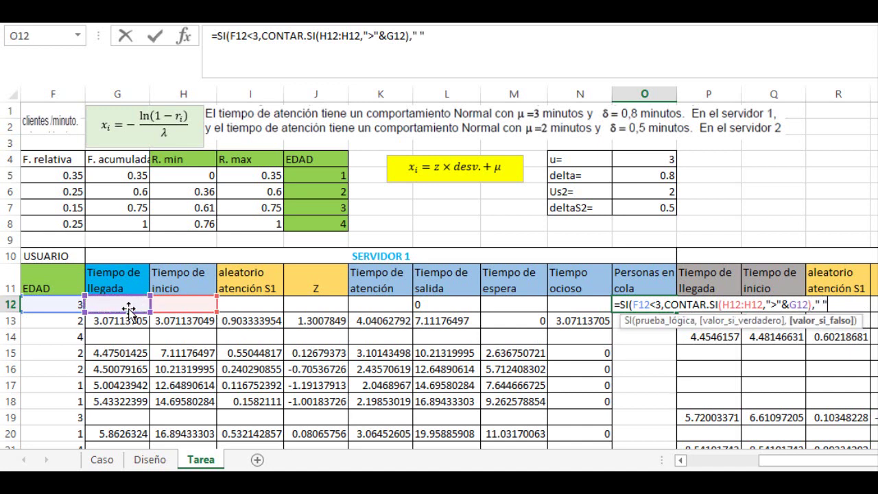
pyautogui.write('" ")')
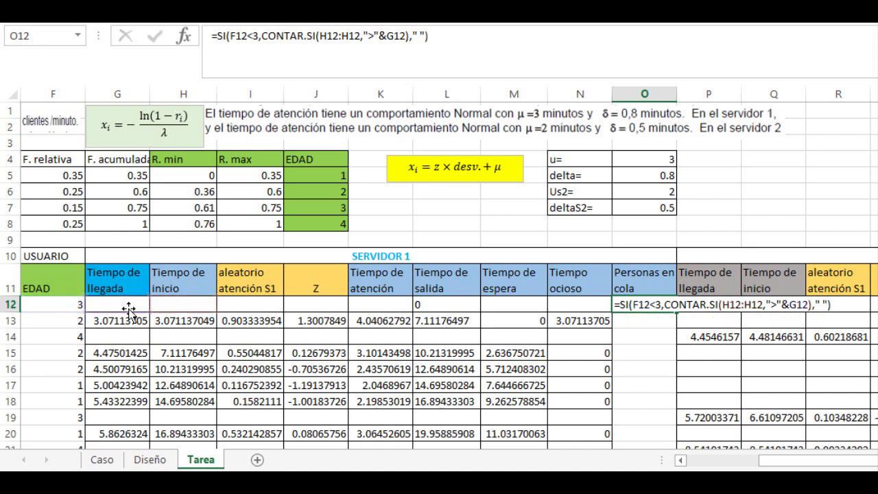
pyautogui.press('Return')
# - Make the first H12 reference of the counting range in the O12 formula absolute, as $H$12:H12
pyautogui.click(648, 307)
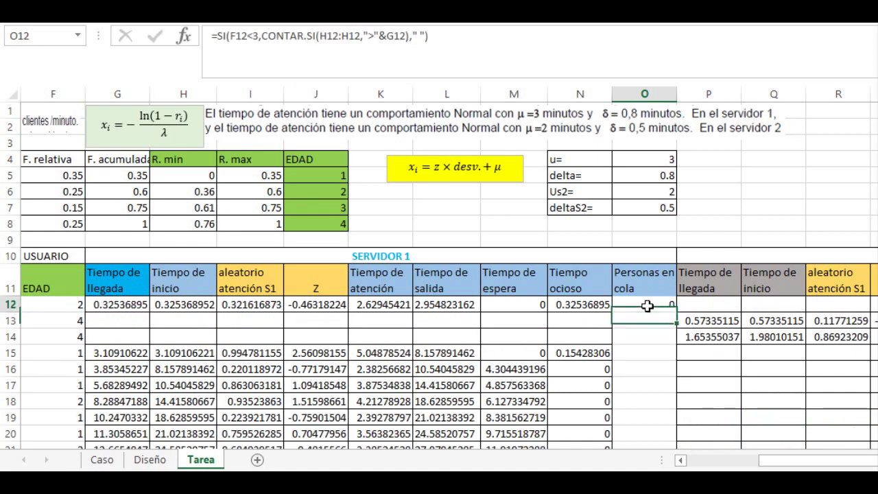
pyautogui.click(340, 36)
pyautogui.moveTo(338, 35); pyautogui.dragTo(327, 36)
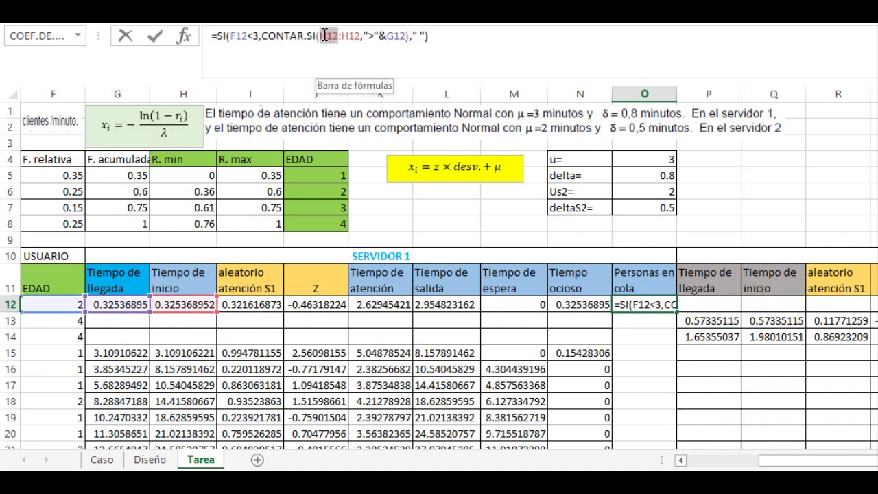
pyautogui.press('F4')
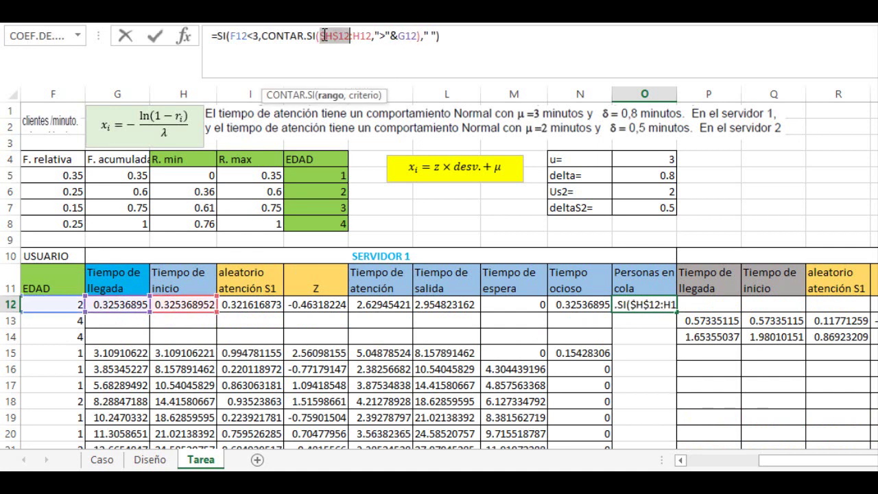
pyautogui.press('Return')
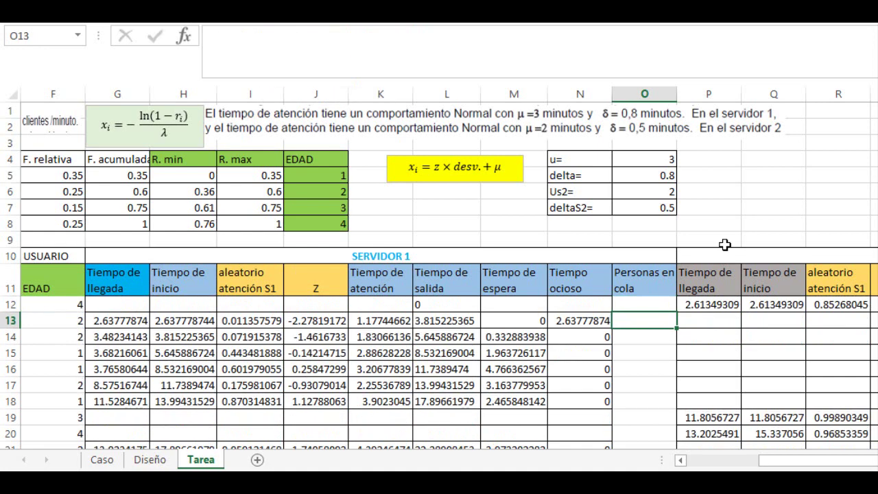
# - Copy the Servidor 1 Personas en cola formula from O12 down to O291
pyautogui.click(652, 303)
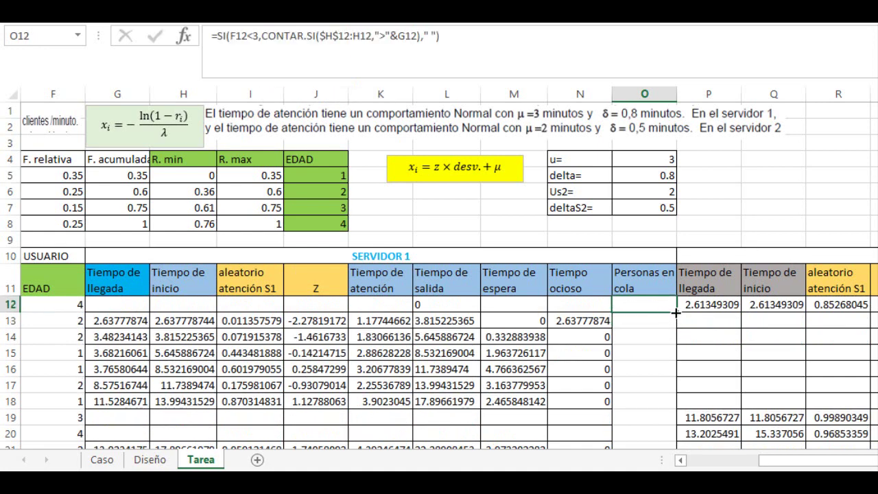
pyautogui.moveTo(675, 317); pyautogui.dragTo(649, 402)
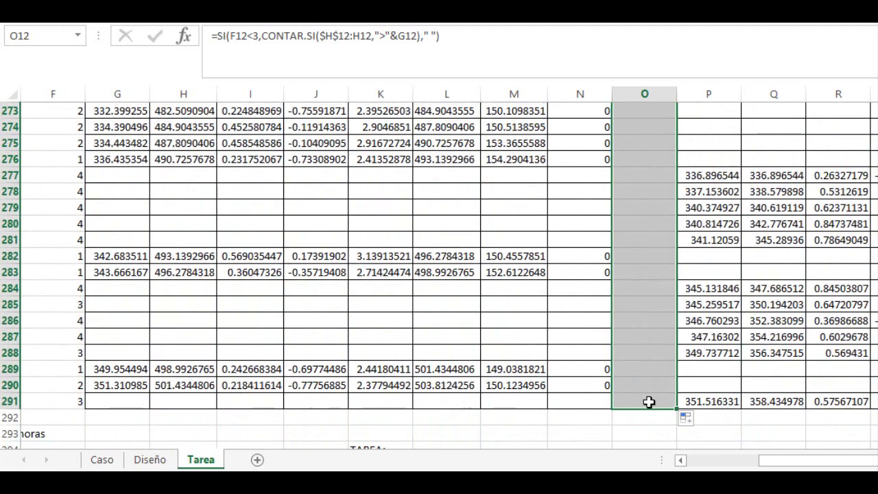
pyautogui.moveTo(877, 398); pyautogui.dragTo(877, 113)
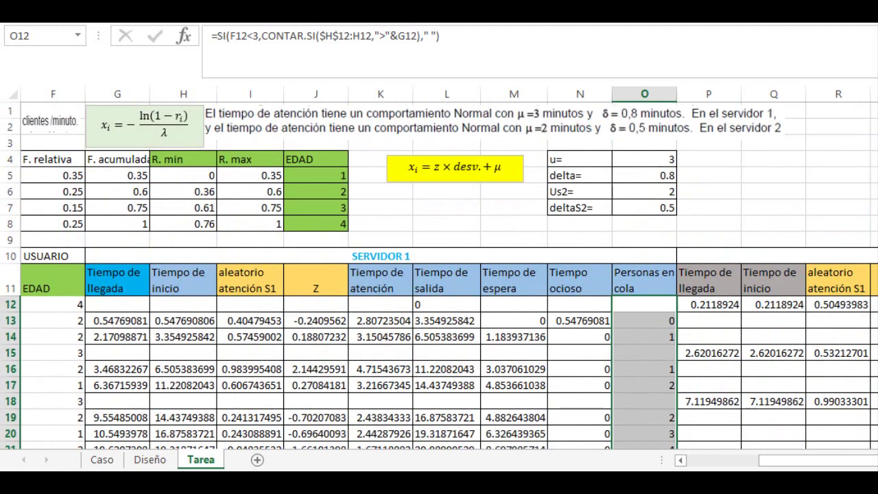
# - Review the Personas en cola formulas of both servers and the last Llegadas time in D291
pyautogui.click(648, 322)
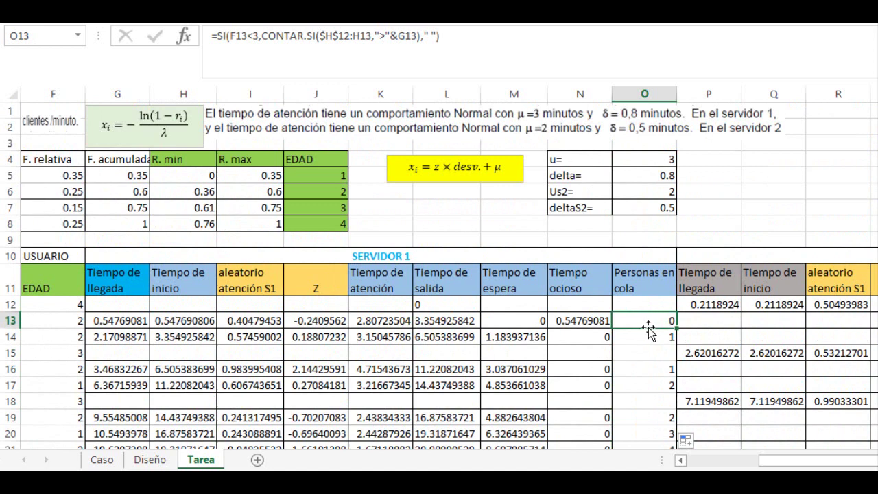
pyautogui.click(656, 385)
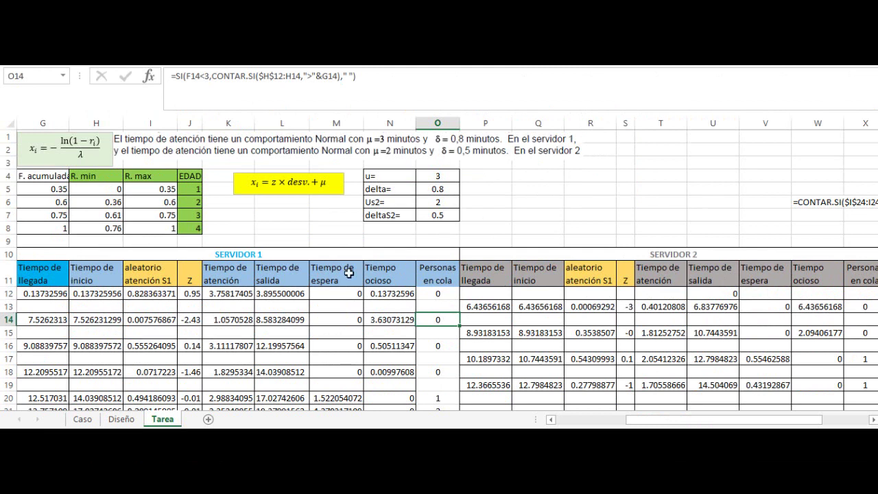
pyautogui.click(861, 324)
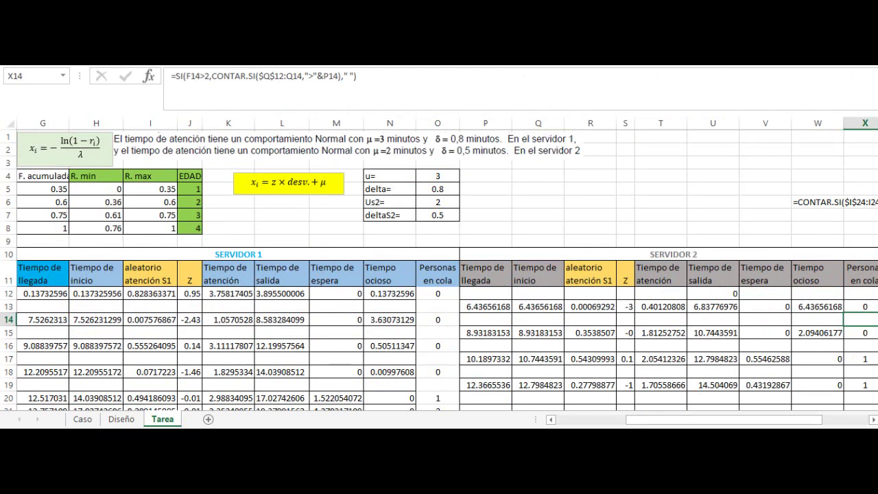
pyautogui.moveTo(877, 144); pyautogui.dragTo(877, 257)
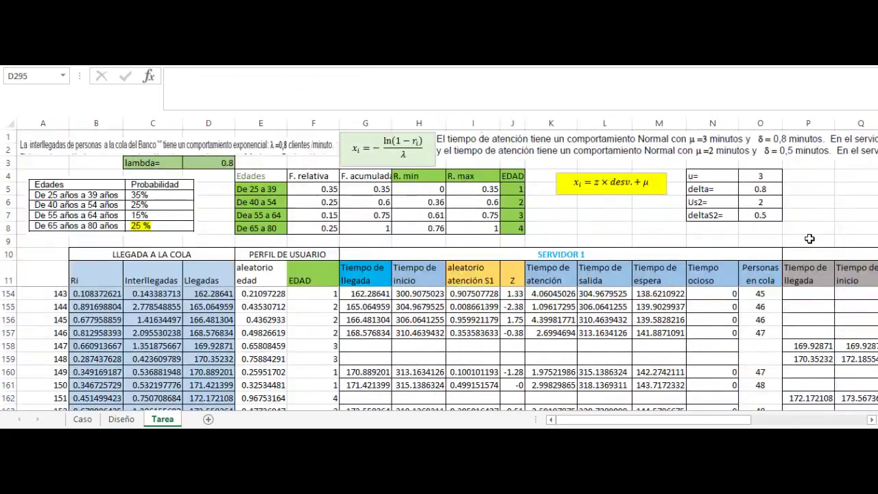
pyautogui.moveTo(877, 265); pyautogui.dragTo(877, 393)
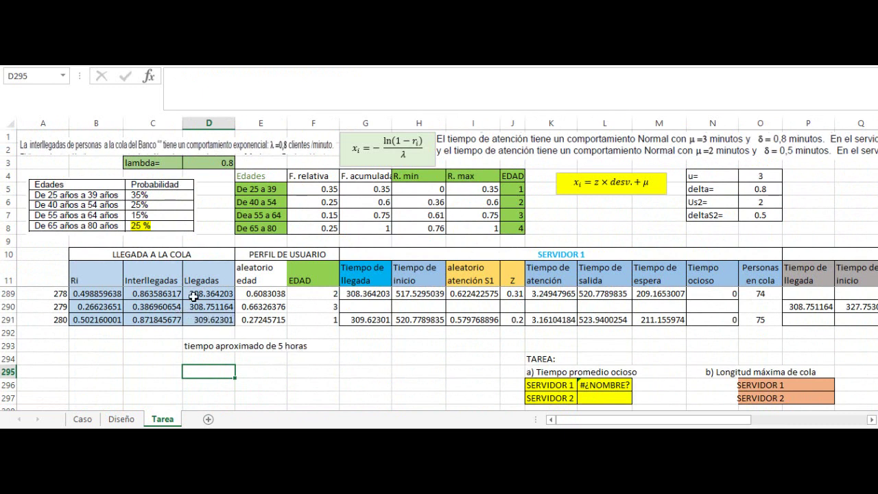
pyautogui.click(206, 321)
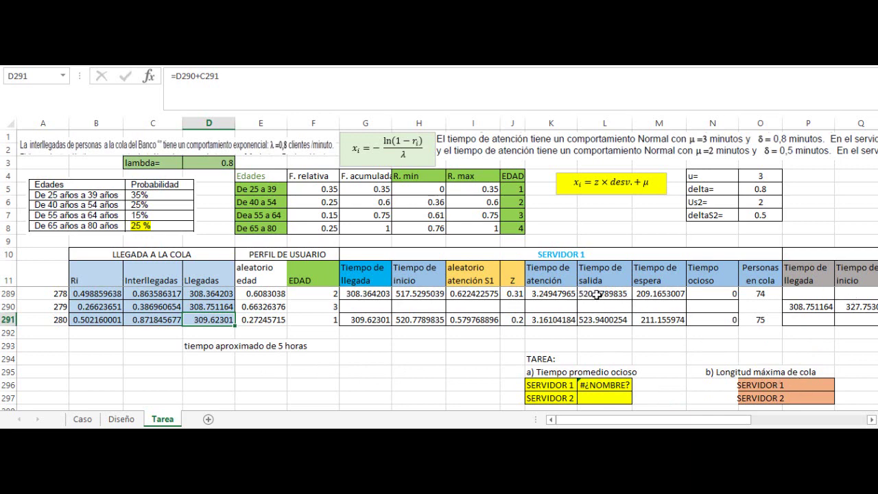
# - Calculate the average idle time of Servidor 1 in L296 with =PROMEDIO(N12:N291)
pyautogui.moveTo(747, 426); pyautogui.dragTo(817, 425)
pyautogui.click(305, 383)
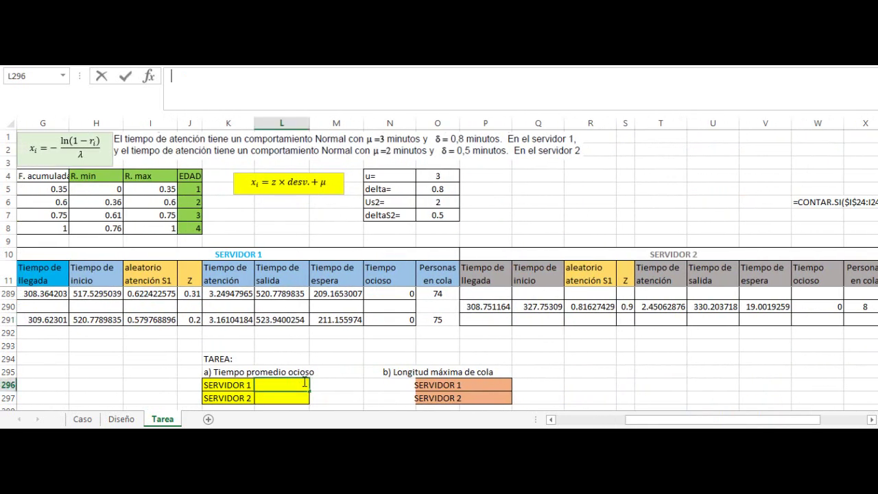
pyautogui.write('=PROMEDI')
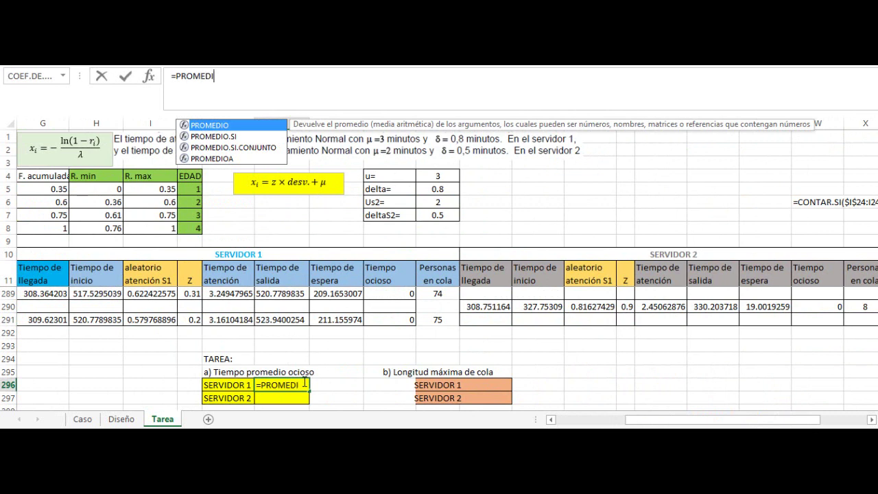
pyautogui.write('O(')
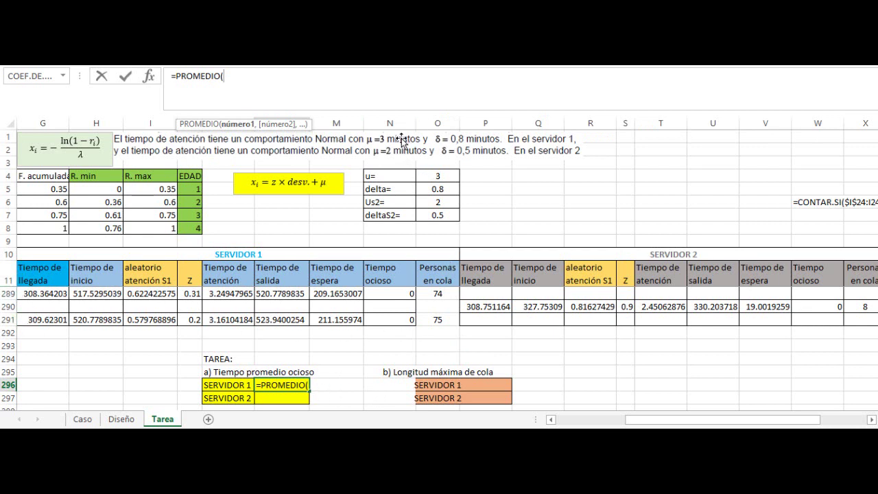
pyautogui.write('N')
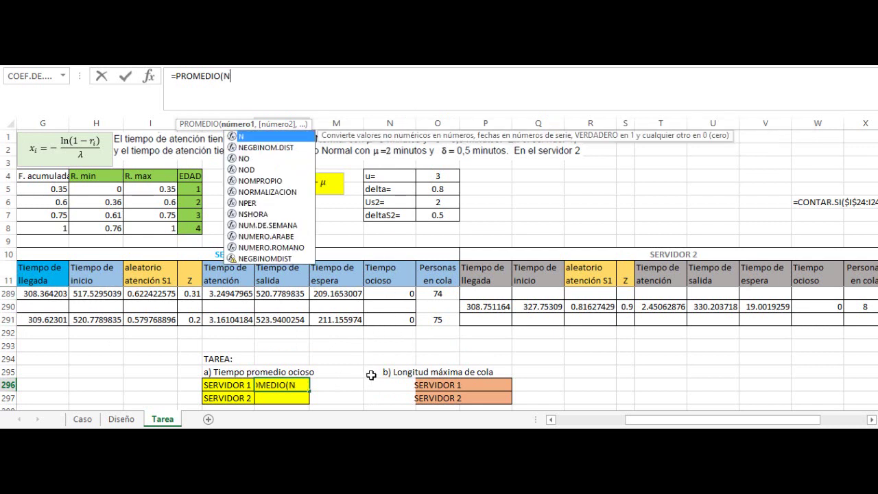
pyautogui.write('12')
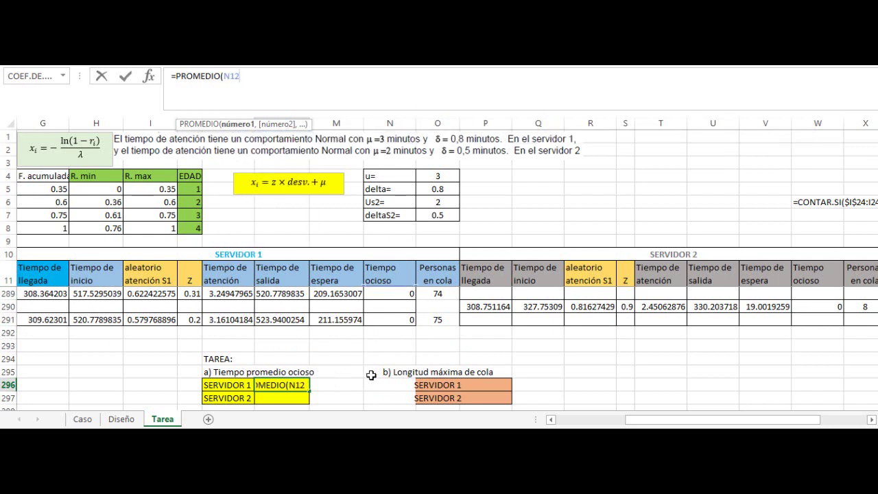
pyautogui.write(':N')
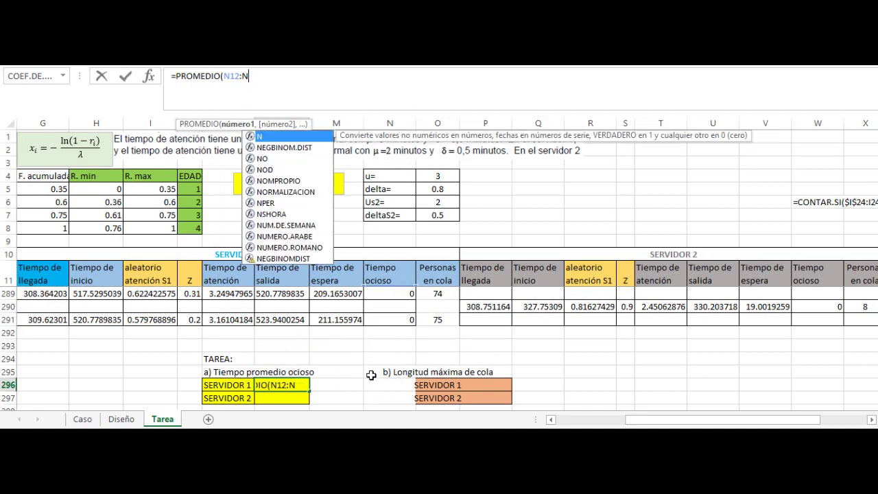
pyautogui.write('291')
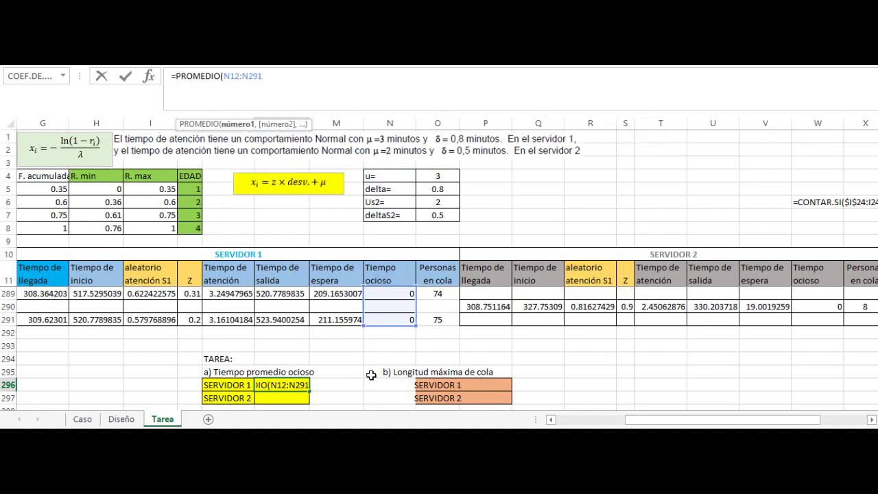
pyautogui.write(')')
pyautogui.press('Return')
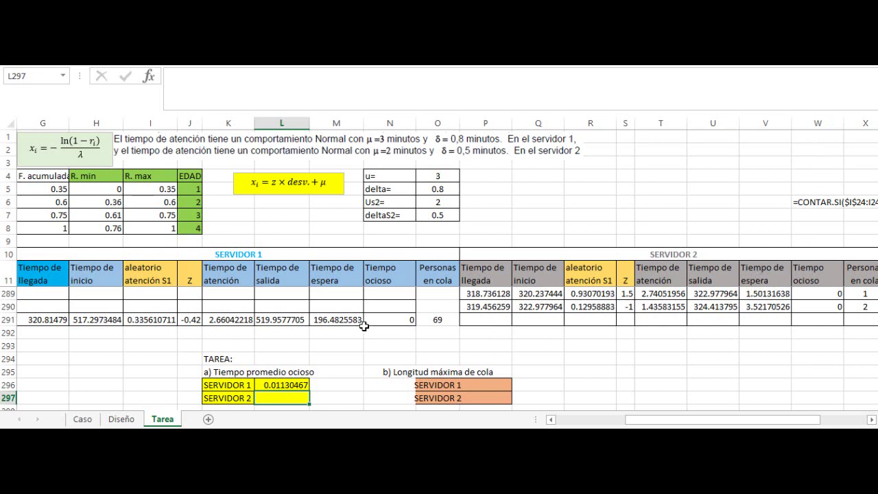
# - Calculate the average idle time of Servidor 2 in L297 with =PROMEDIO(W12:W291)
pyautogui.write('=PRO')
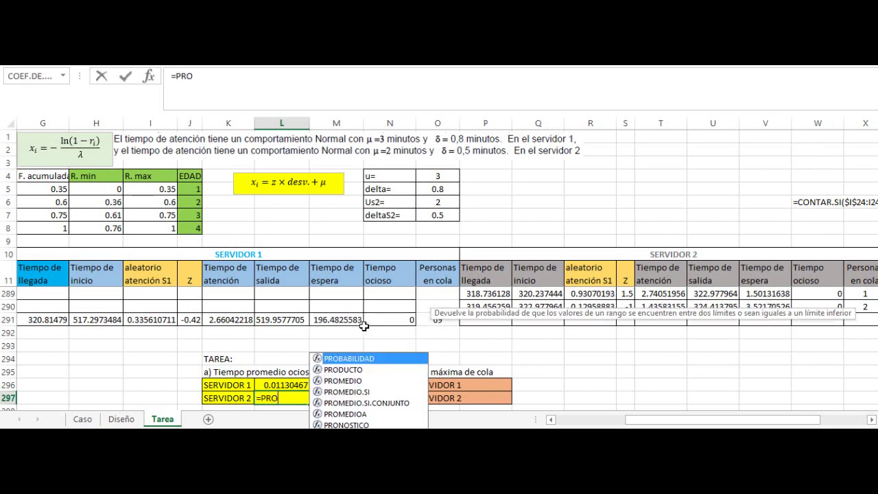
pyautogui.write('MEDIO(')
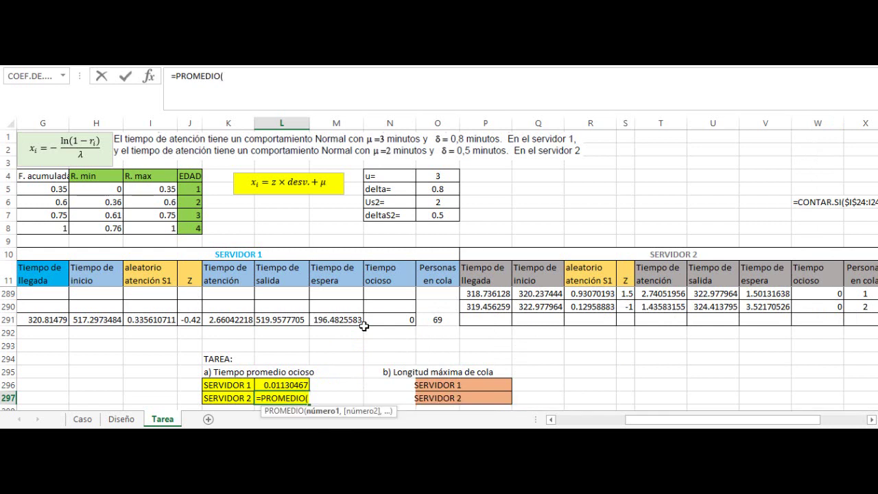
pyautogui.write('W12')
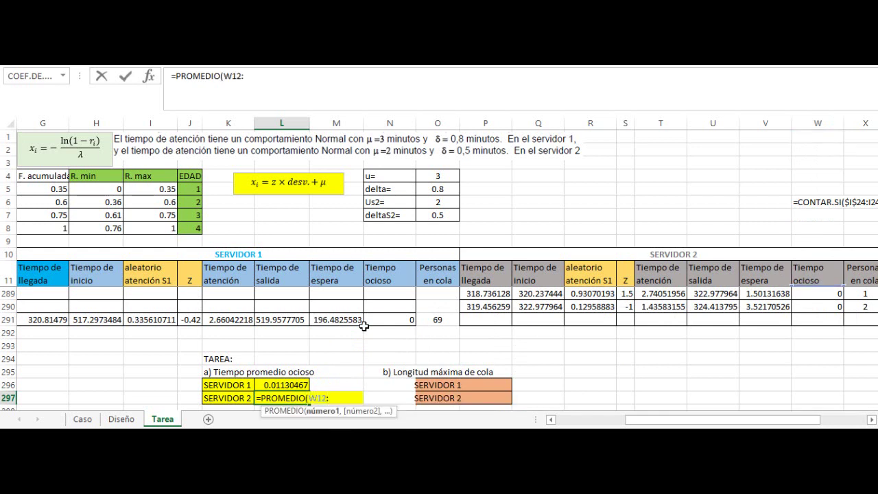
pyautogui.write(':W291')
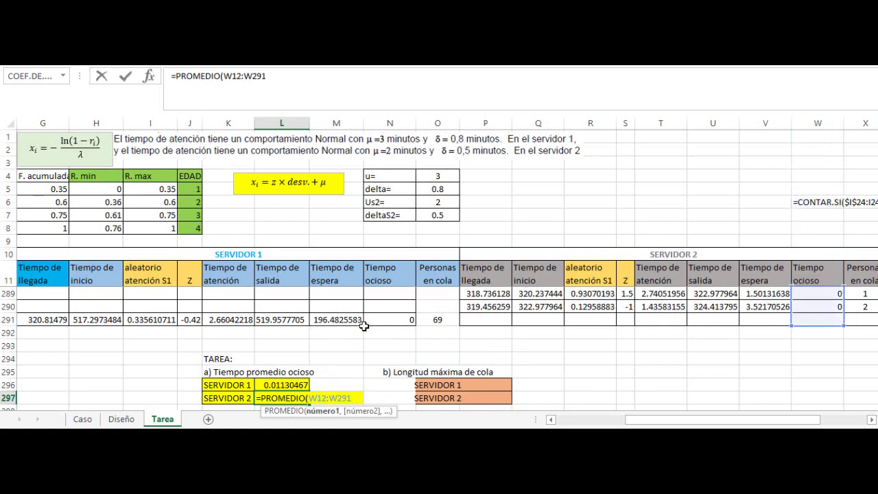
pyautogui.write(')')
pyautogui.press('Return')
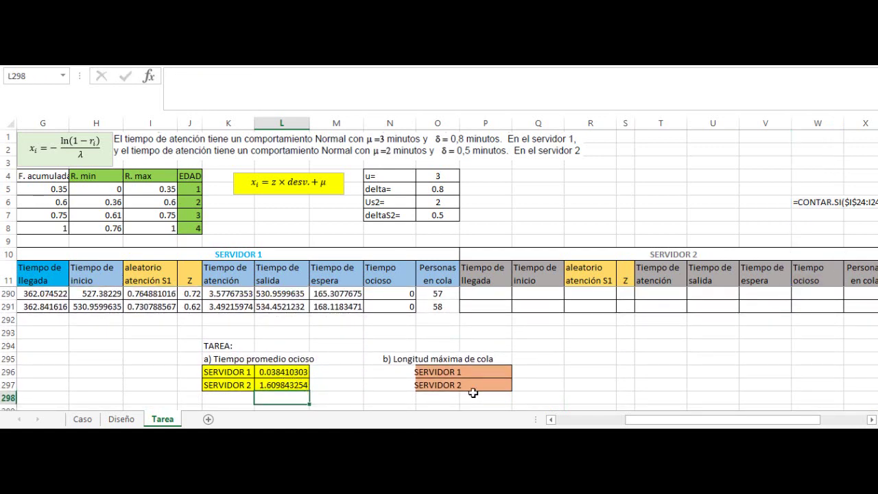
# - Calculate the maximum queue length of Servidor 1 in P296 with =MAX(O12:O291)
pyautogui.click(472, 370)
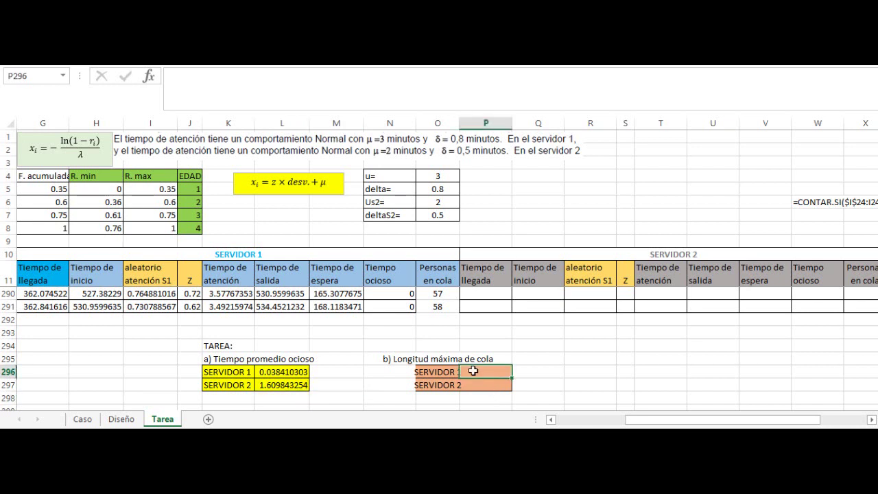
pyautogui.write('=MAX')
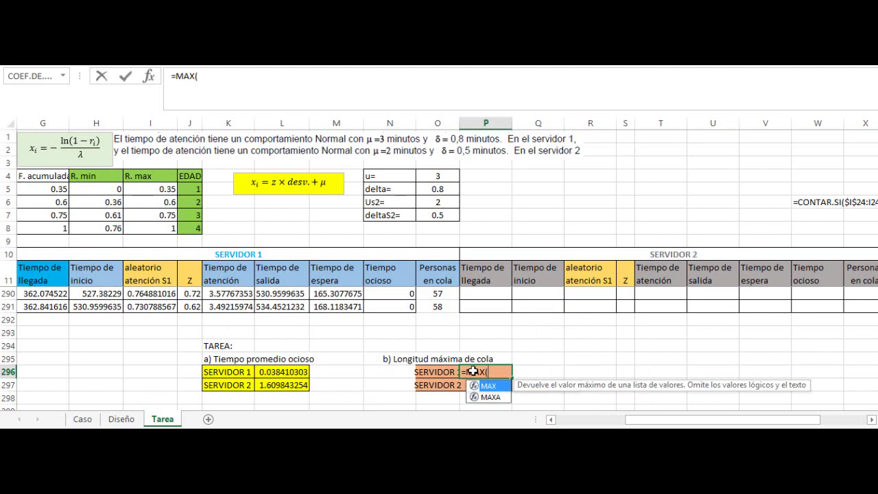
pyautogui.write('(')
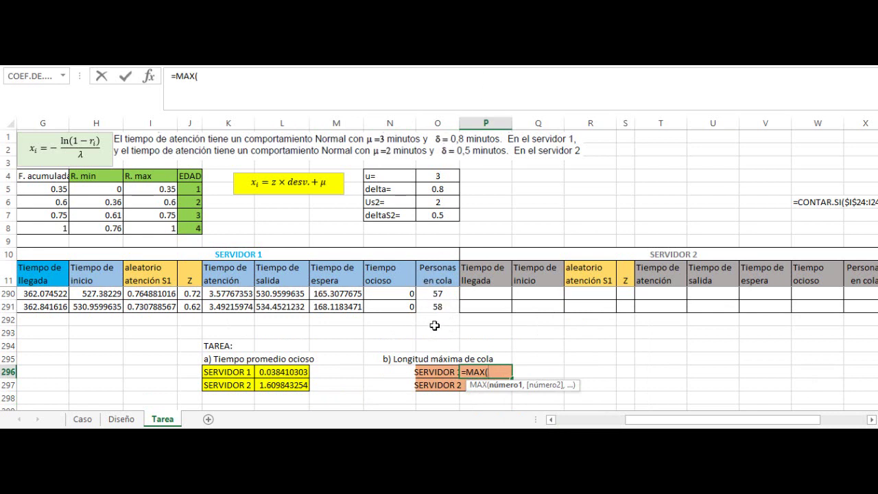
pyautogui.write('O12:O291)')
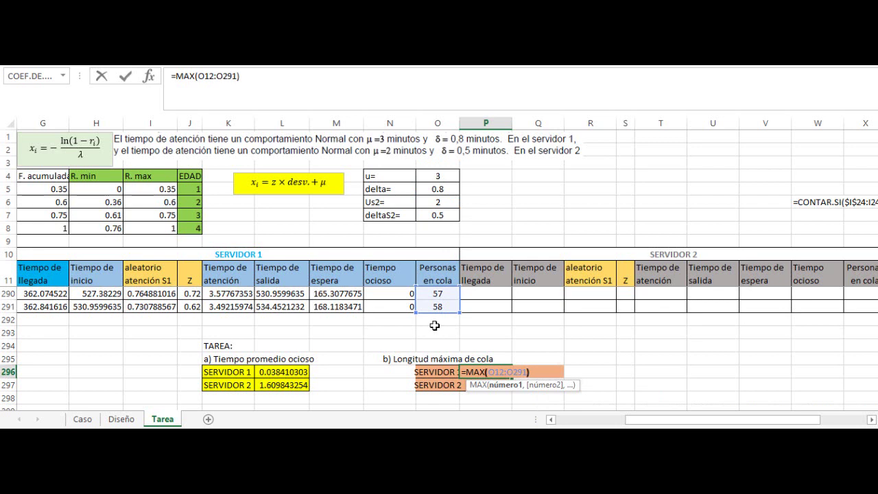
pyautogui.press('Return')
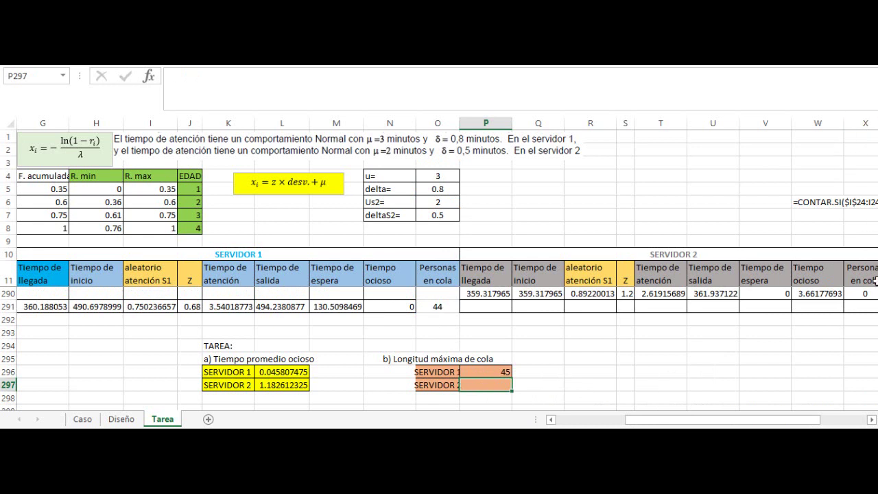
# - Calculate the maximum queue length of Servidor 2 in P297 with =MAX(X12:X291)
pyautogui.write('=MAX(')
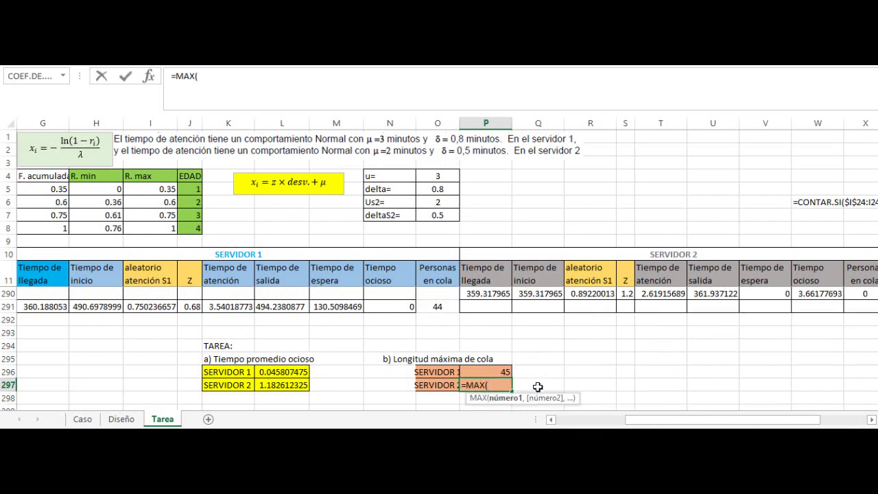
pyautogui.write('X12:X291)')
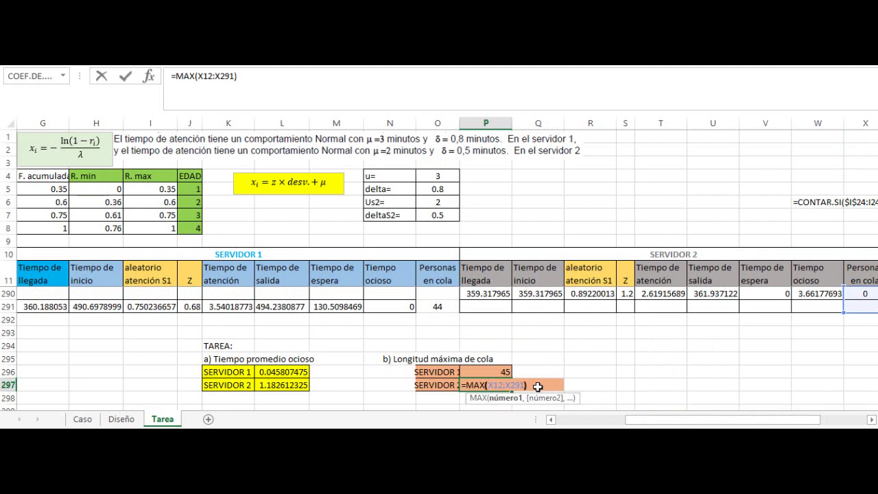
pyautogui.press('Return')
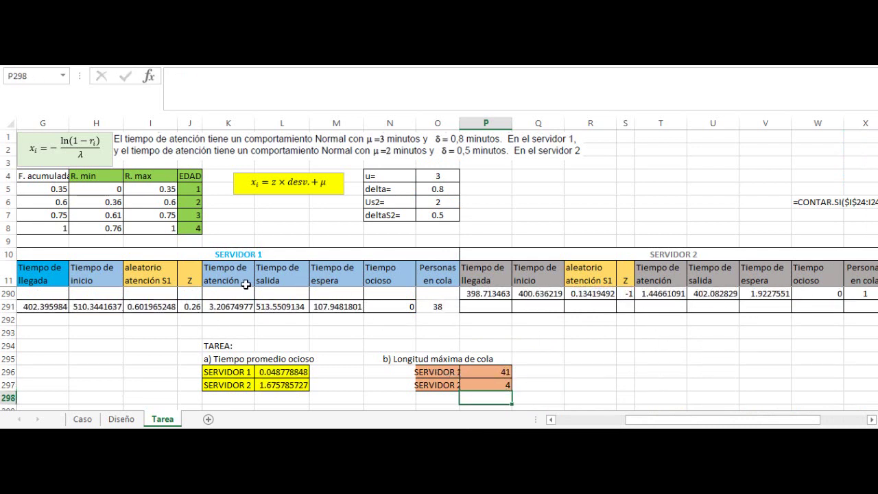
# - Review the maximum queue length formulas in P296 and P297 against the age profile and both servers' columns
pyautogui.click(474, 374)
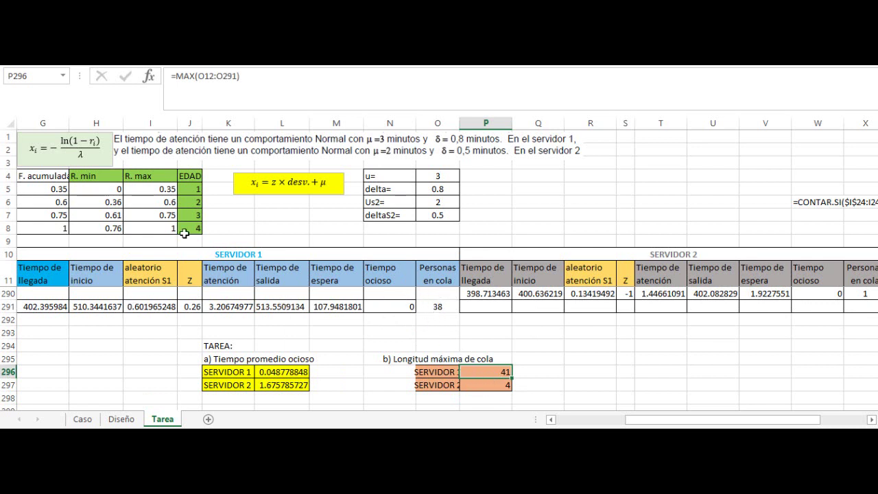
pyautogui.moveTo(682, 422); pyautogui.dragTo(649, 421)
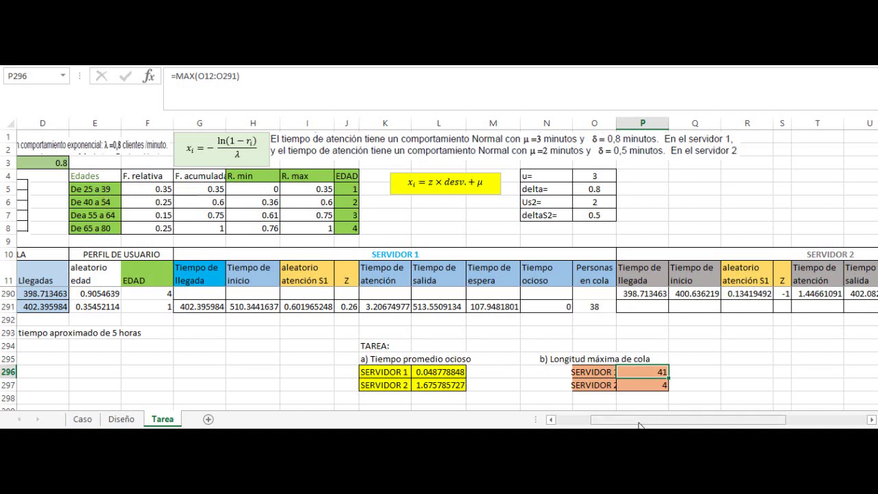
pyautogui.moveTo(639, 425); pyautogui.dragTo(699, 429)
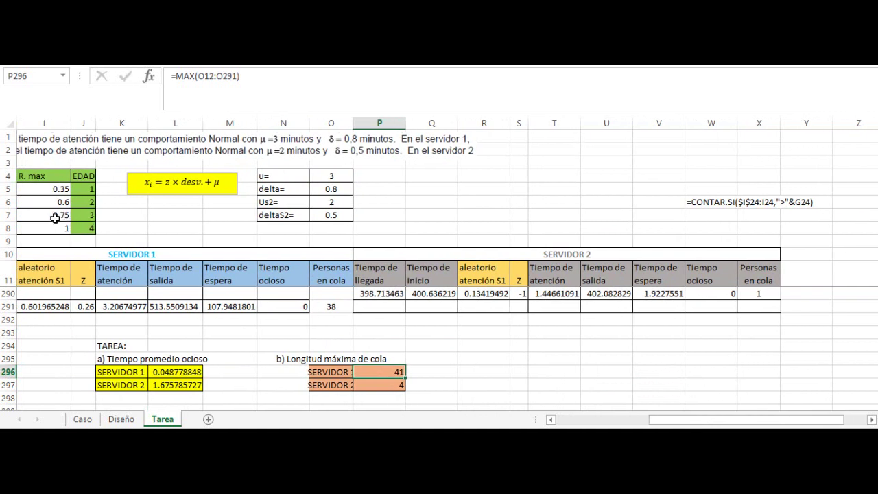
pyautogui.click(373, 388)
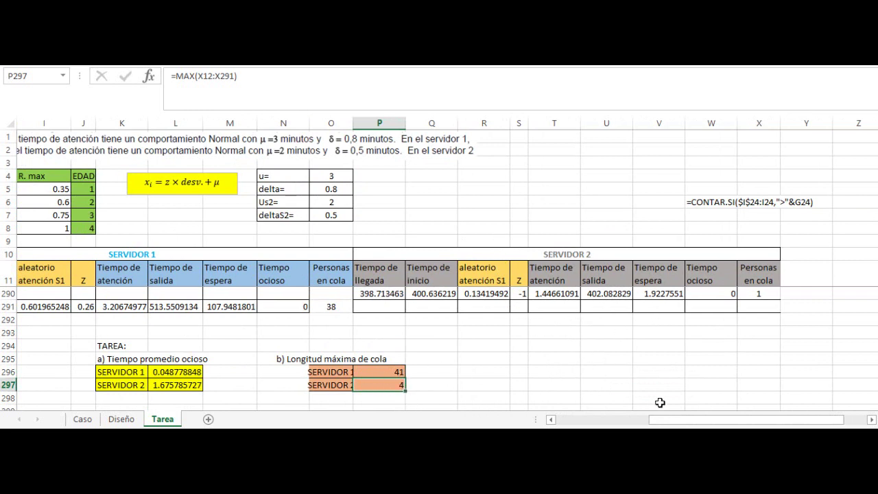
pyautogui.moveTo(663, 420); pyautogui.dragTo(618, 423)
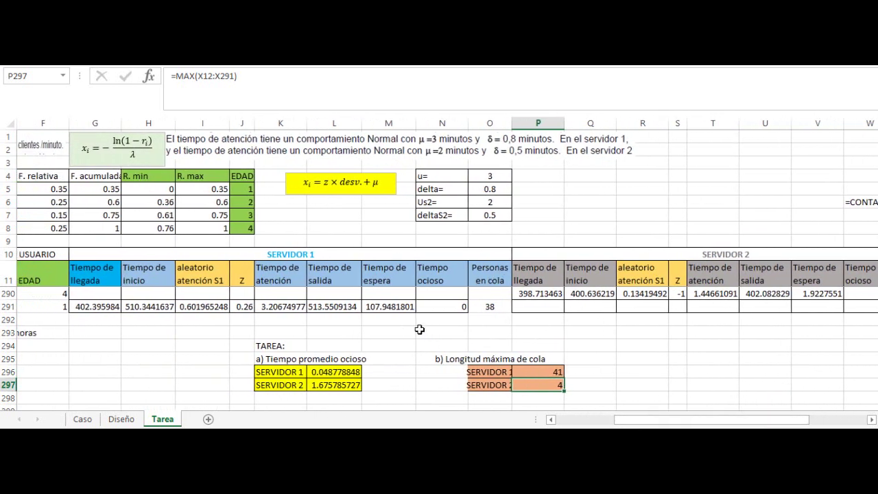